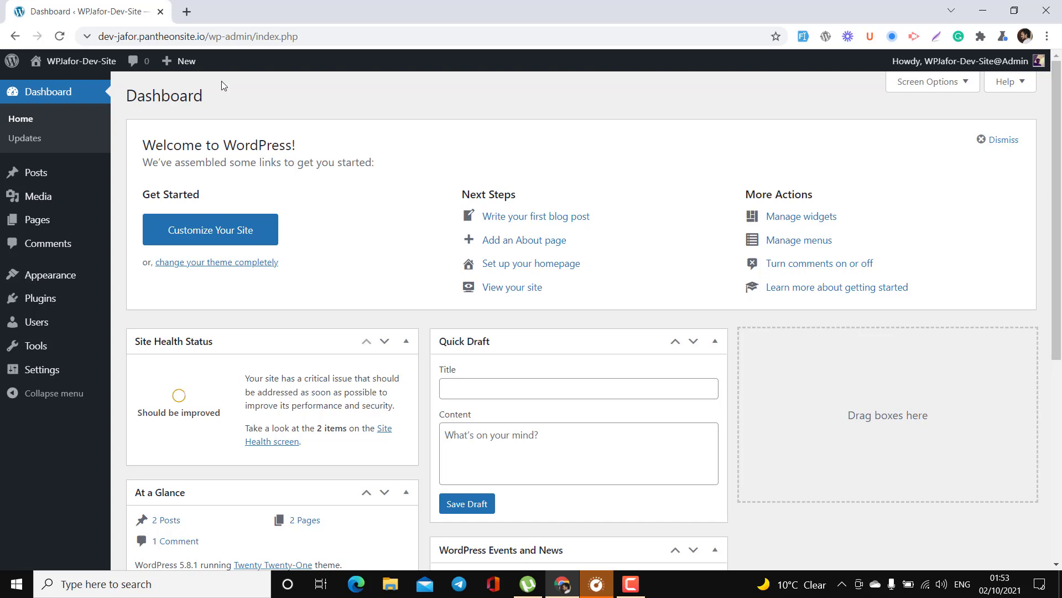
Step: Search Google for "email marketing wordpress" in a new browser tab
{"action": "left_click", "coordinate": [187, 13]}
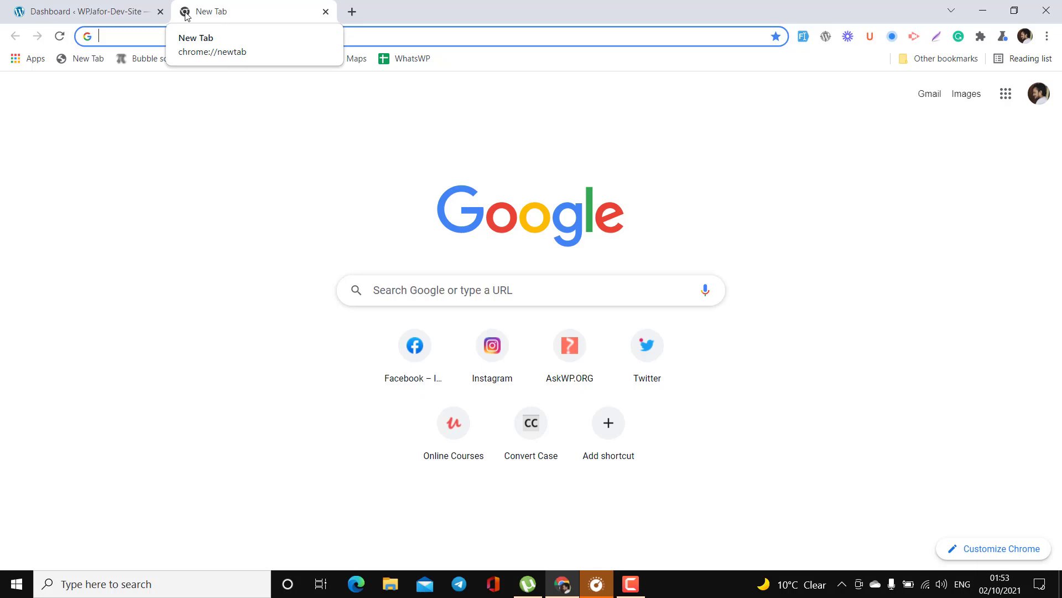
{"action": "type", "text": "email"}
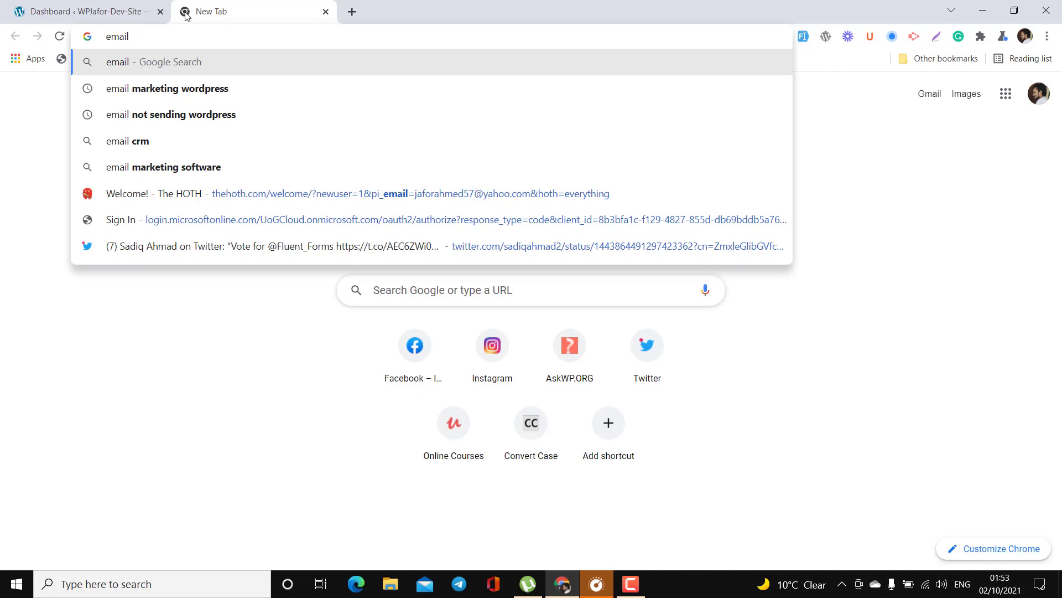
{"action": "key", "text": "Down"}
{"action": "key", "text": "Return"}
Step: Look through the search results for WordPress email marketing plugins, videos, ads and related email marketing apps
{"action": "scroll", "coordinate": [267, 228], "scroll_direction": "down", "scroll_amount": 5}
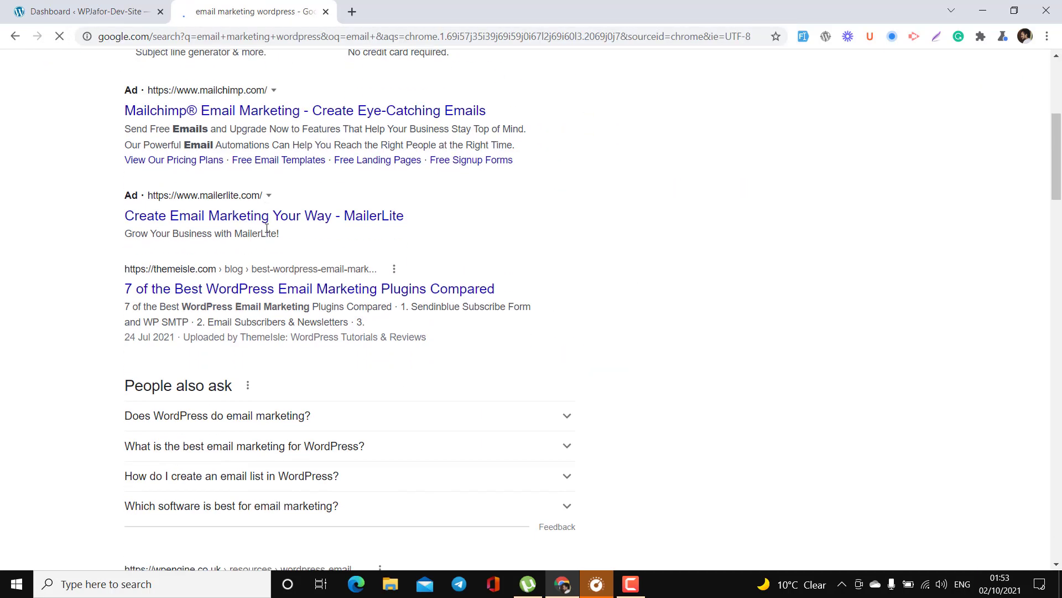
{"action": "scroll", "coordinate": [267, 228], "scroll_direction": "down", "scroll_amount": 2}
{"action": "scroll", "coordinate": [268, 305], "scroll_direction": "down", "scroll_amount": 1}
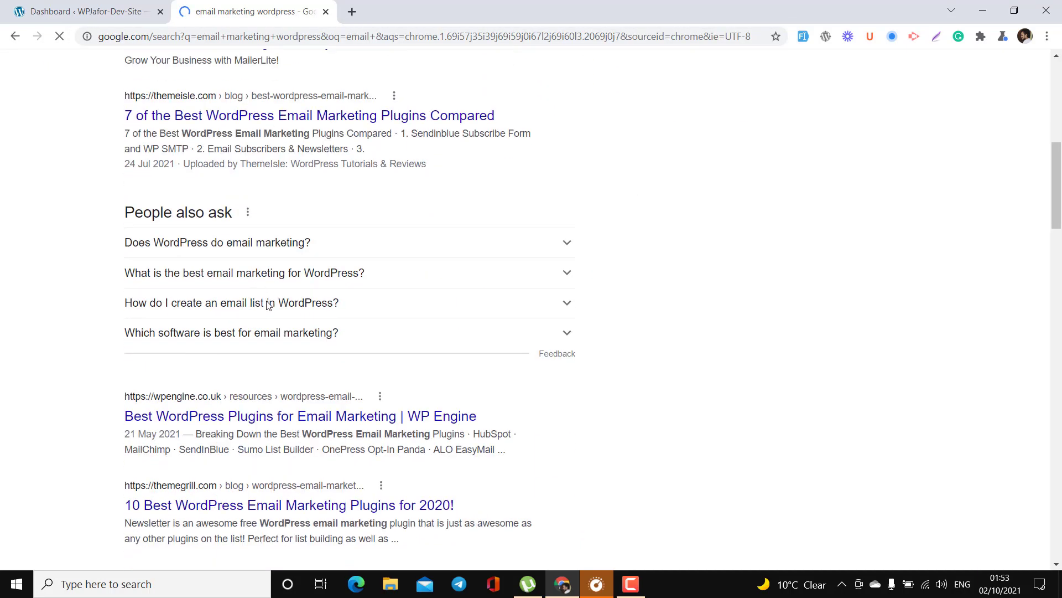
{"action": "scroll", "coordinate": [269, 306], "scroll_direction": "down", "scroll_amount": 1}
{"action": "scroll", "coordinate": [283, 182], "scroll_direction": "up", "scroll_amount": 1}
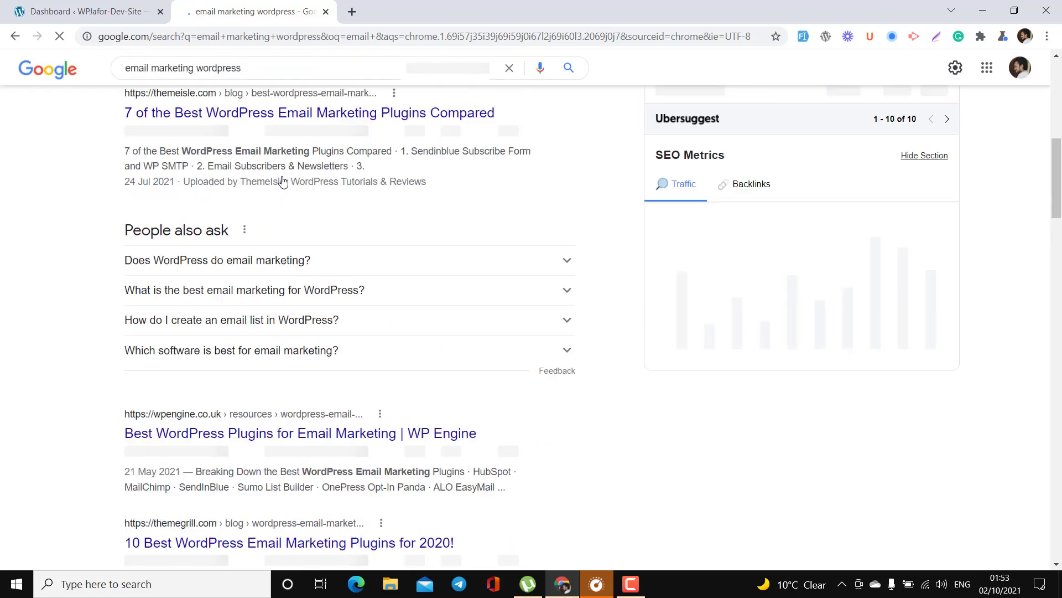
{"action": "scroll", "coordinate": [283, 182], "scroll_direction": "up", "scroll_amount": 1}
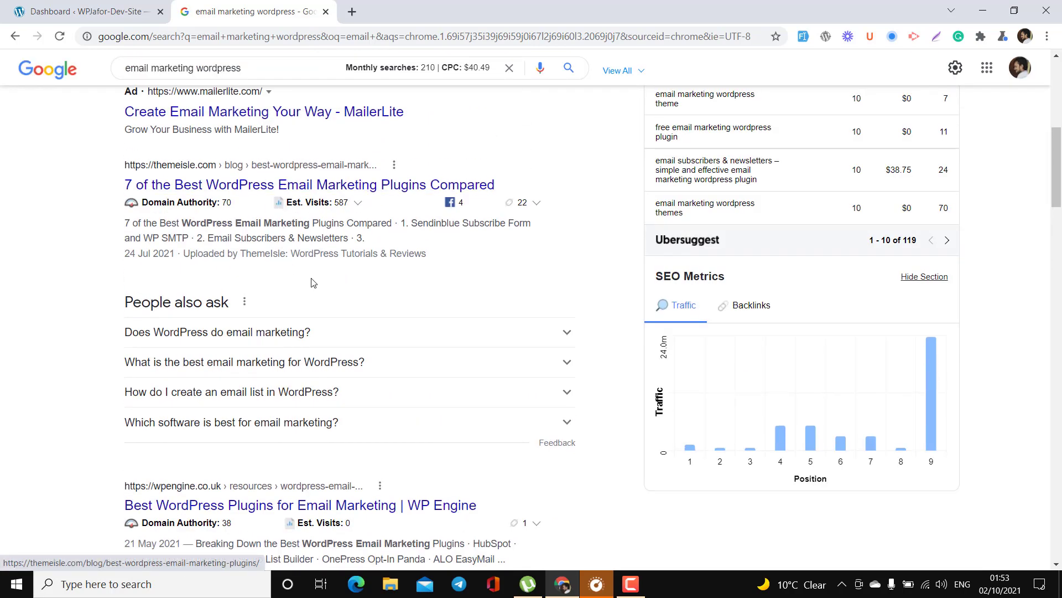
{"action": "scroll", "coordinate": [328, 275], "scroll_direction": "down", "scroll_amount": 3}
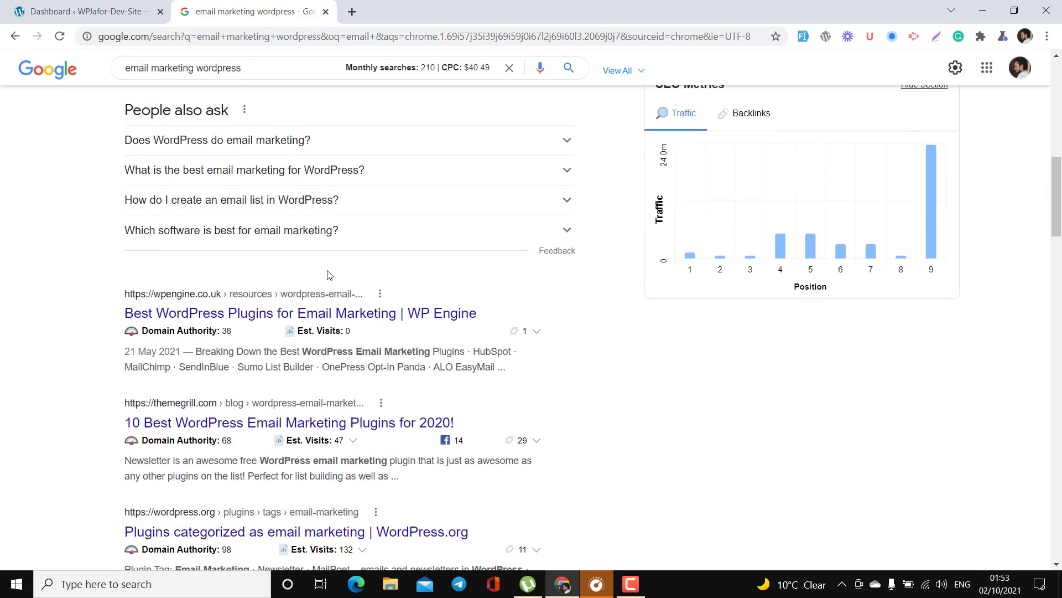
{"action": "scroll", "coordinate": [328, 275], "scroll_direction": "down", "scroll_amount": 2}
{"action": "scroll", "coordinate": [326, 287], "scroll_direction": "down", "scroll_amount": 2}
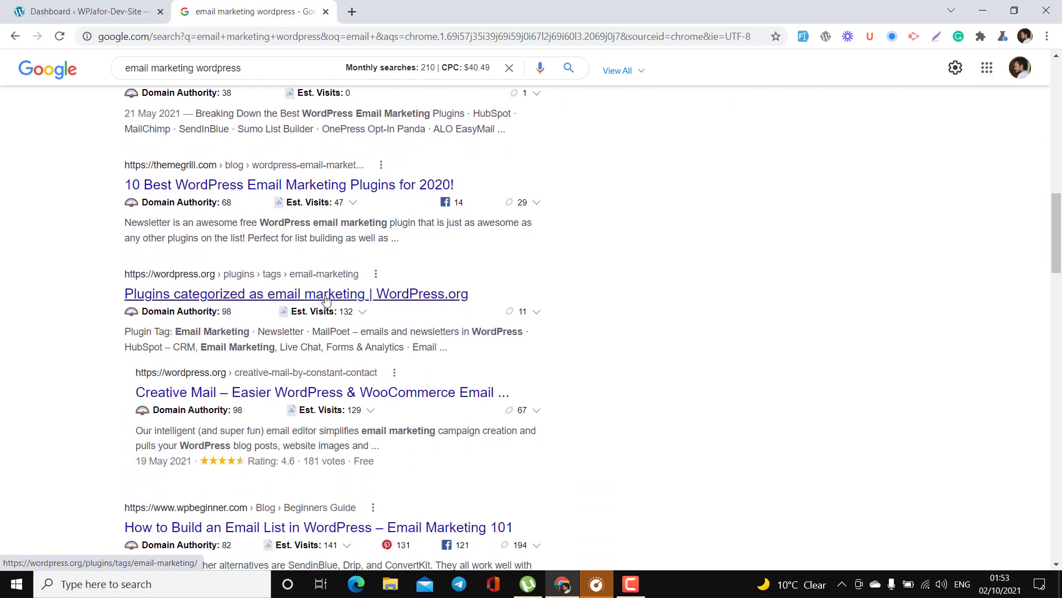
{"action": "scroll", "coordinate": [325, 301], "scroll_direction": "down", "scroll_amount": 5}
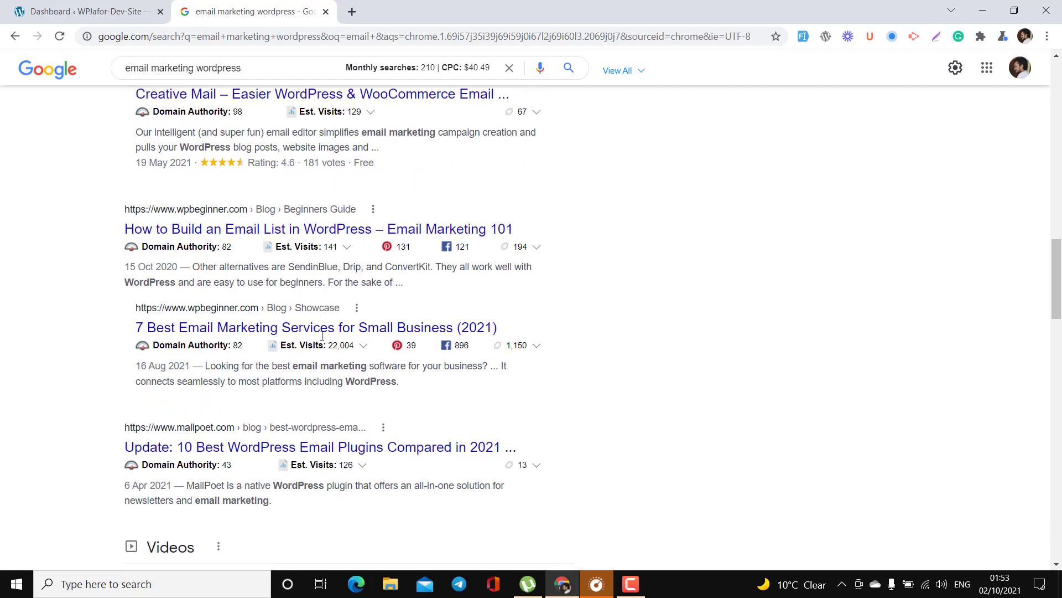
{"action": "scroll", "coordinate": [346, 310], "scroll_direction": "down", "scroll_amount": 1}
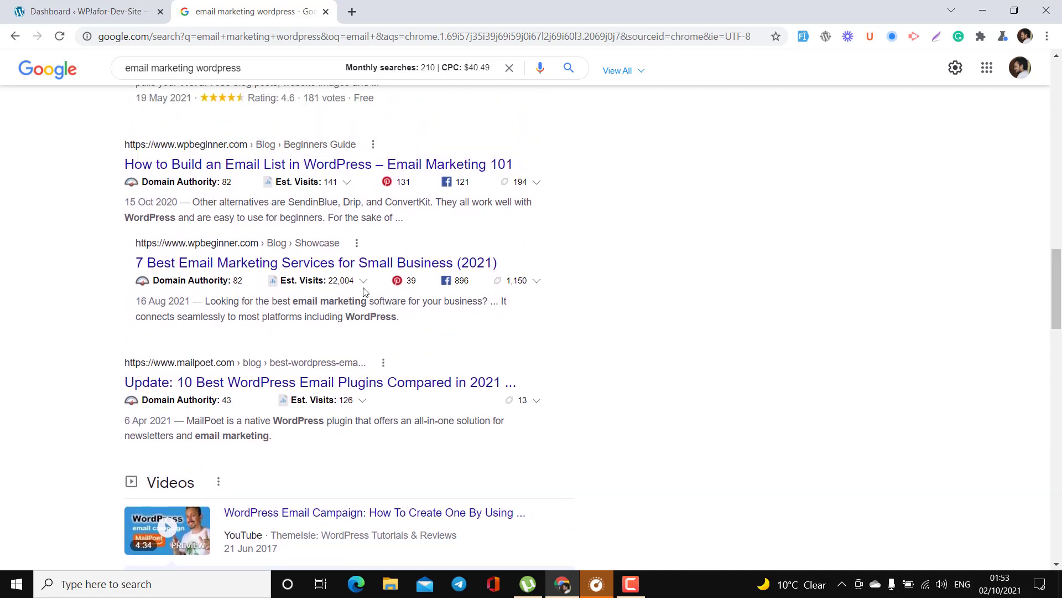
{"action": "scroll", "coordinate": [343, 338], "scroll_direction": "down", "scroll_amount": 3}
{"action": "scroll", "coordinate": [343, 338], "scroll_direction": "down", "scroll_amount": 9}
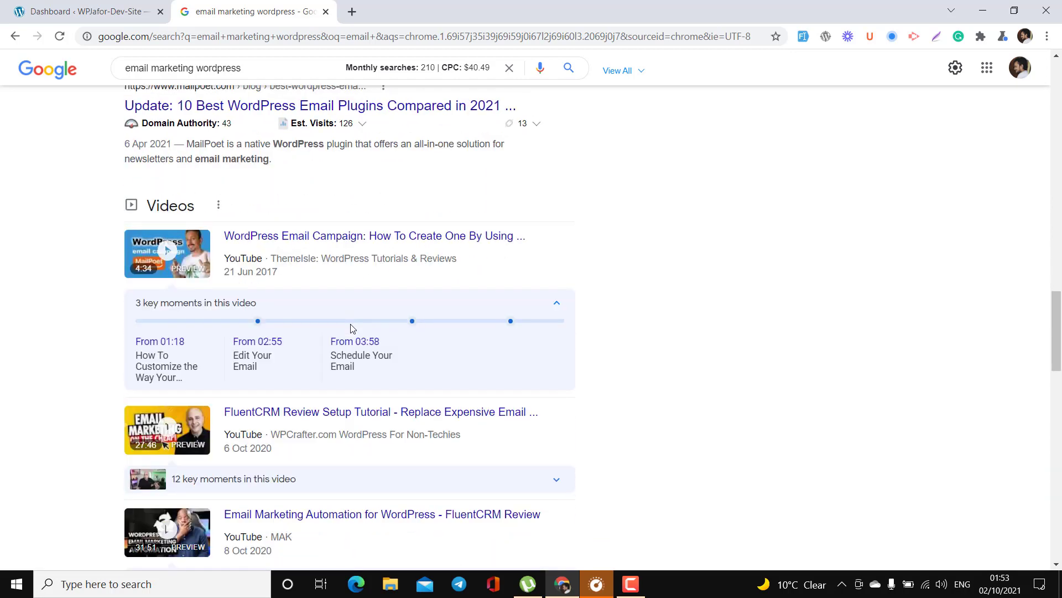
{"action": "scroll", "coordinate": [351, 328], "scroll_direction": "down", "scroll_amount": 2}
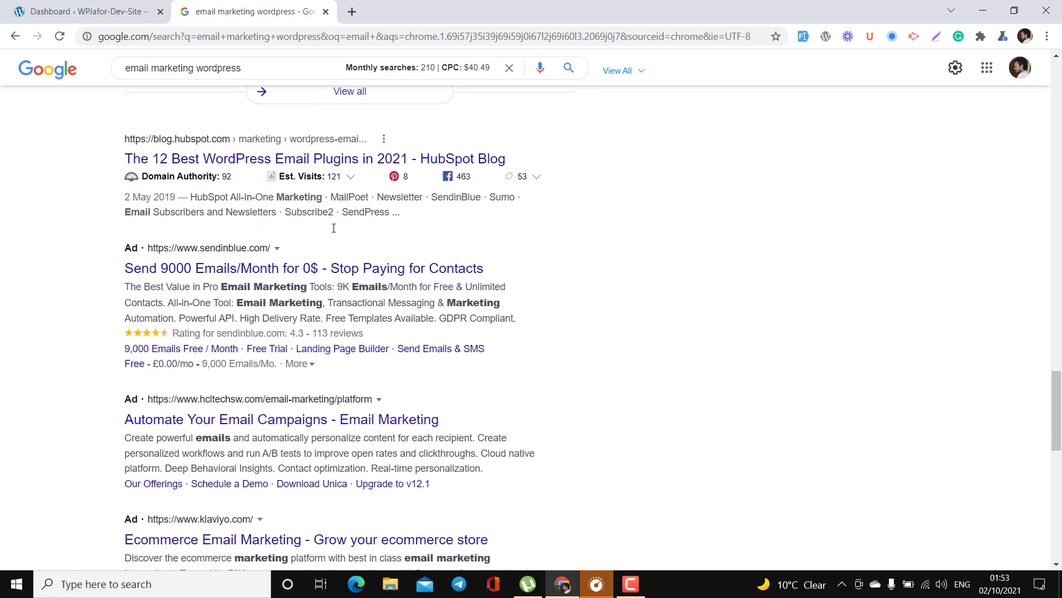
{"action": "scroll", "coordinate": [344, 327], "scroll_direction": "down", "scroll_amount": 8}
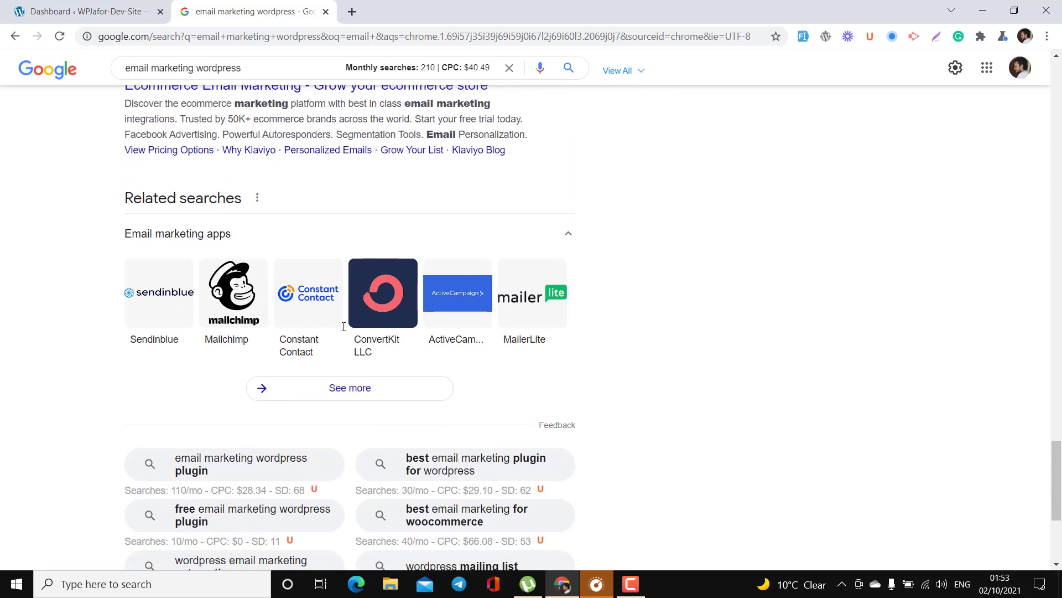
{"action": "scroll", "coordinate": [344, 332], "scroll_direction": "up", "scroll_amount": 3}
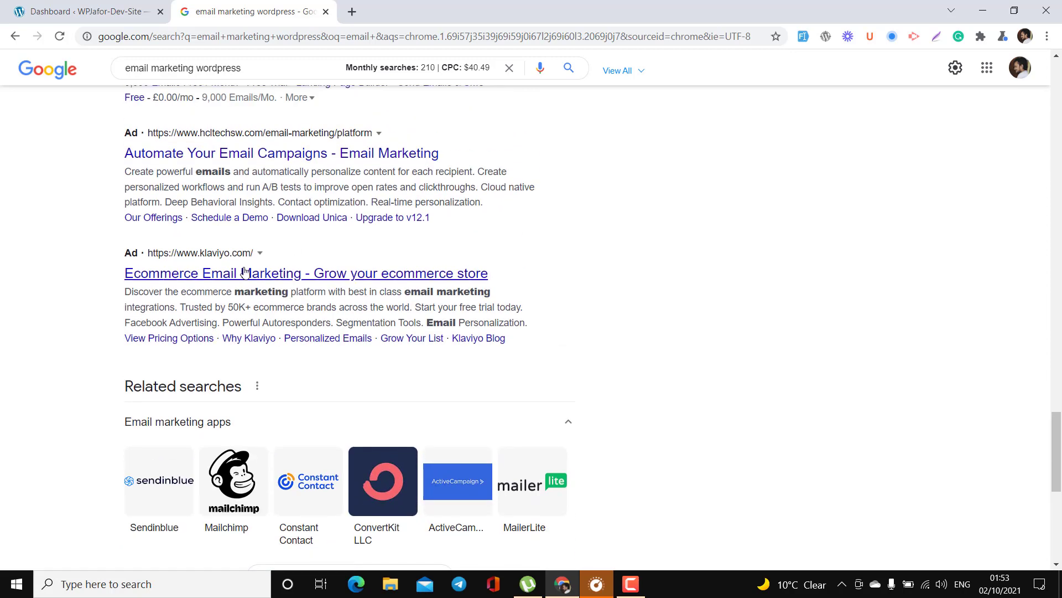
{"action": "scroll", "coordinate": [232, 265], "scroll_direction": "up", "scroll_amount": 2}
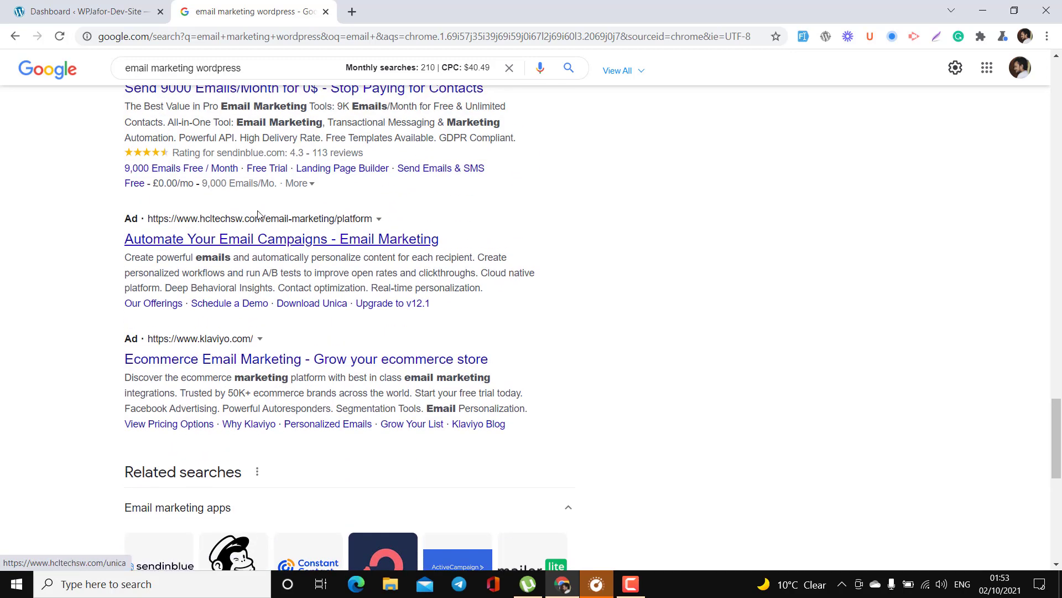
{"action": "scroll", "coordinate": [259, 215], "scroll_direction": "up", "scroll_amount": 1}
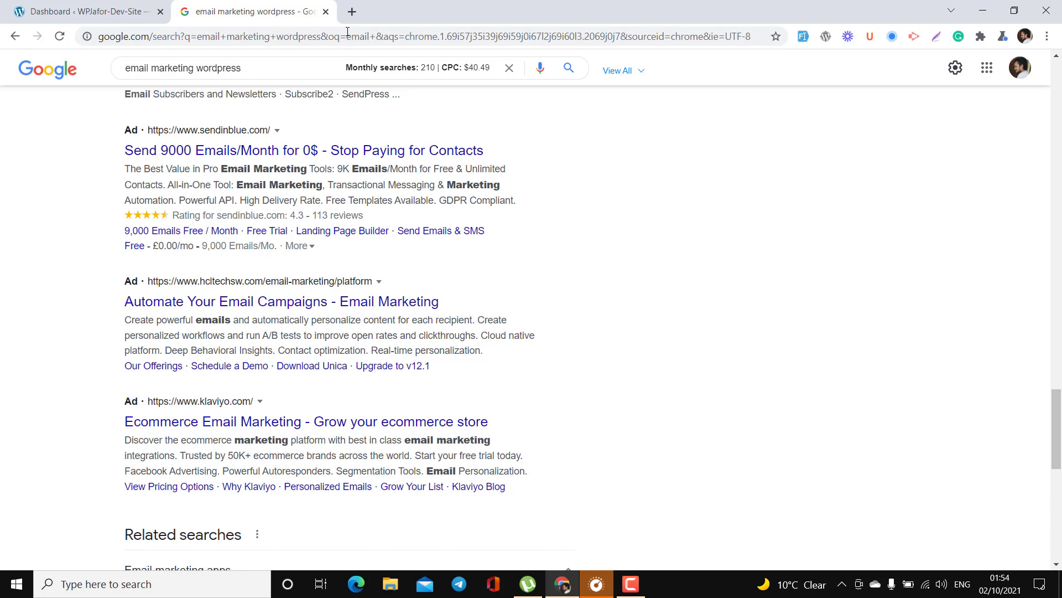
Step: Shorten the Google query to "email marketing" and run the search again
{"action": "left_click", "coordinate": [254, 76]}
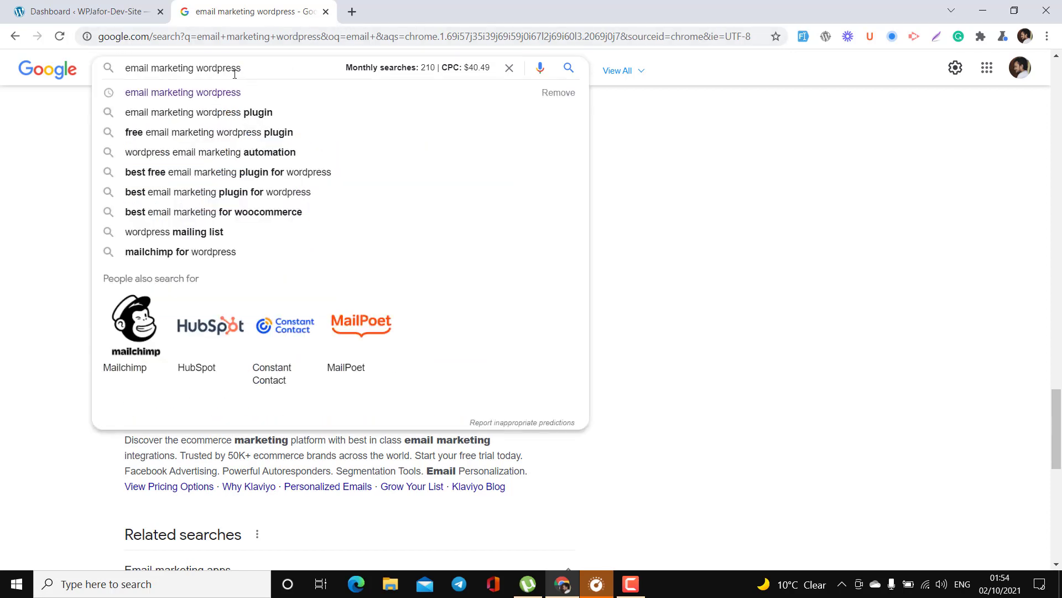
{"action": "double_click", "coordinate": [235, 71]}
{"action": "key", "text": "BackSpace"}
{"action": "key", "text": "Return"}
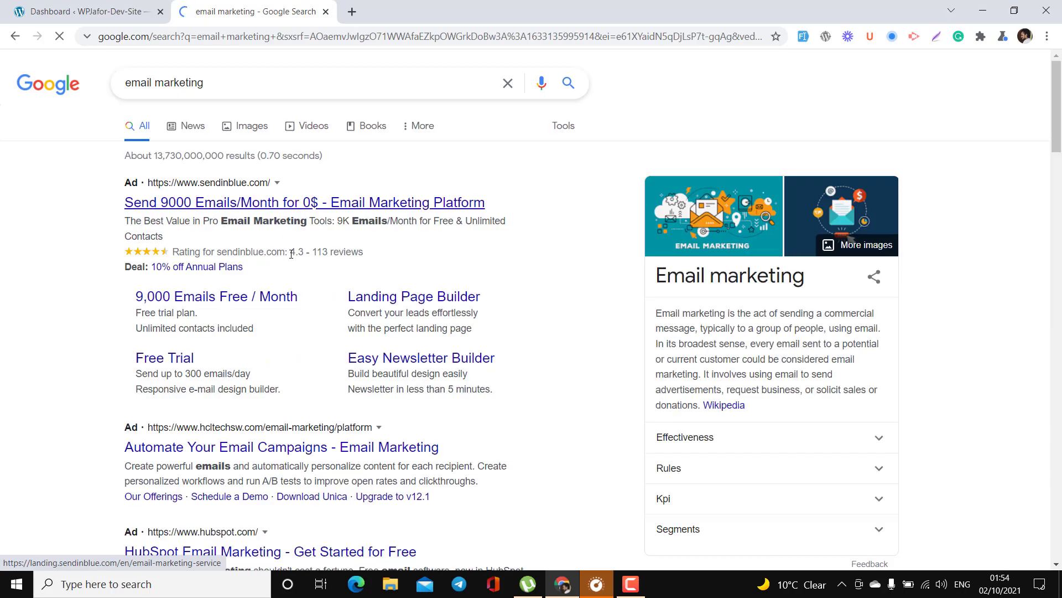
Step: Find Mailchimp's "Email Marketing Strategy and Tips for Successful Campaigns" among the results and open it in a new tab
{"action": "scroll", "coordinate": [273, 267], "scroll_direction": "down", "scroll_amount": 5}
{"action": "scroll", "coordinate": [294, 270], "scroll_direction": "down", "scroll_amount": 10}
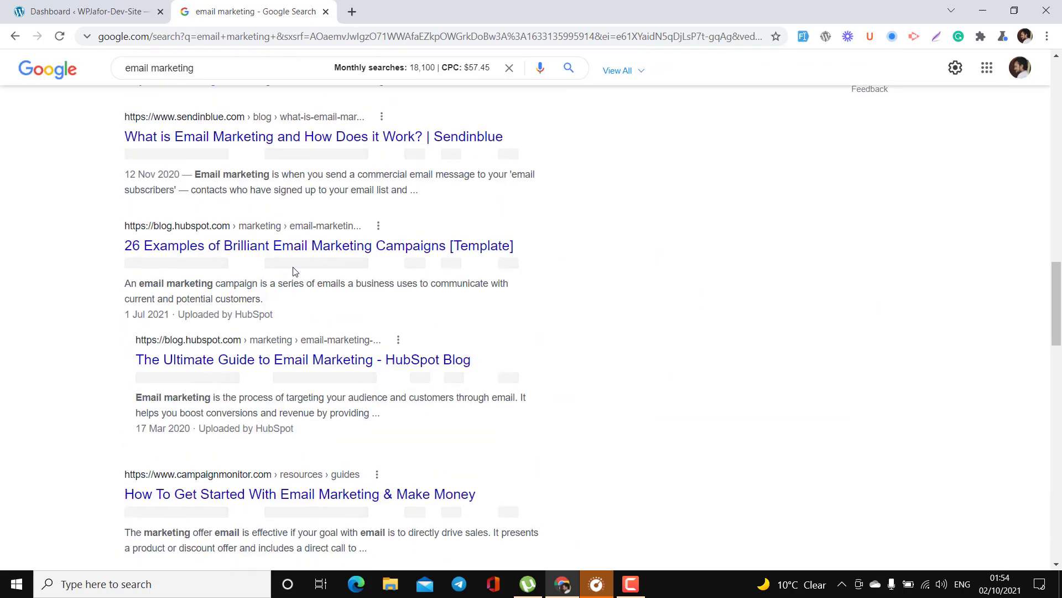
{"action": "scroll", "coordinate": [295, 272], "scroll_direction": "up", "scroll_amount": 2}
{"action": "scroll", "coordinate": [295, 271], "scroll_direction": "up", "scroll_amount": 1}
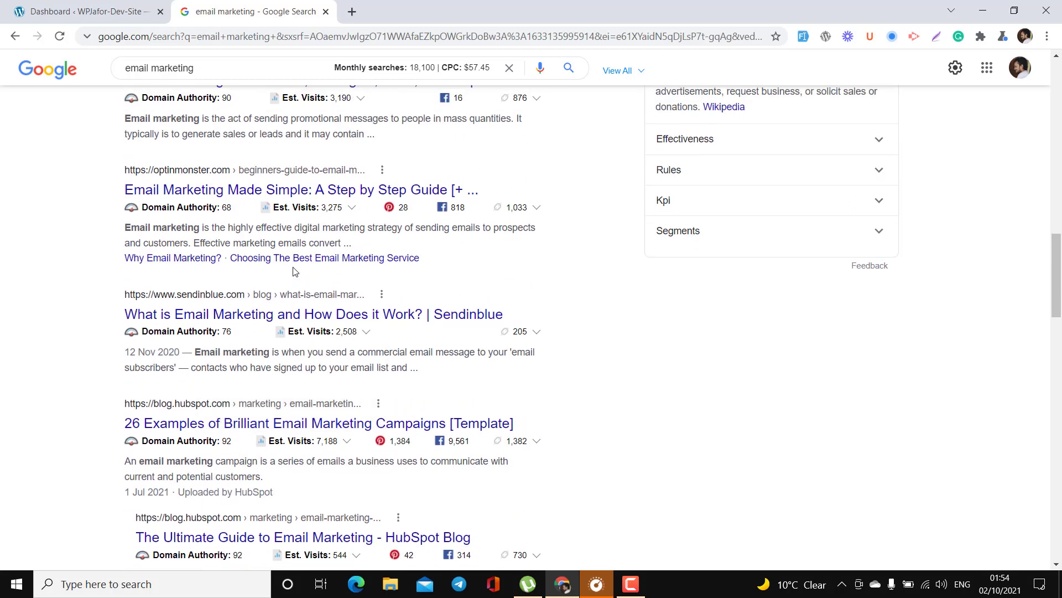
{"action": "scroll", "coordinate": [295, 271], "scroll_direction": "up", "scroll_amount": 2}
{"action": "scroll", "coordinate": [294, 270], "scroll_direction": "up", "scroll_amount": 2}
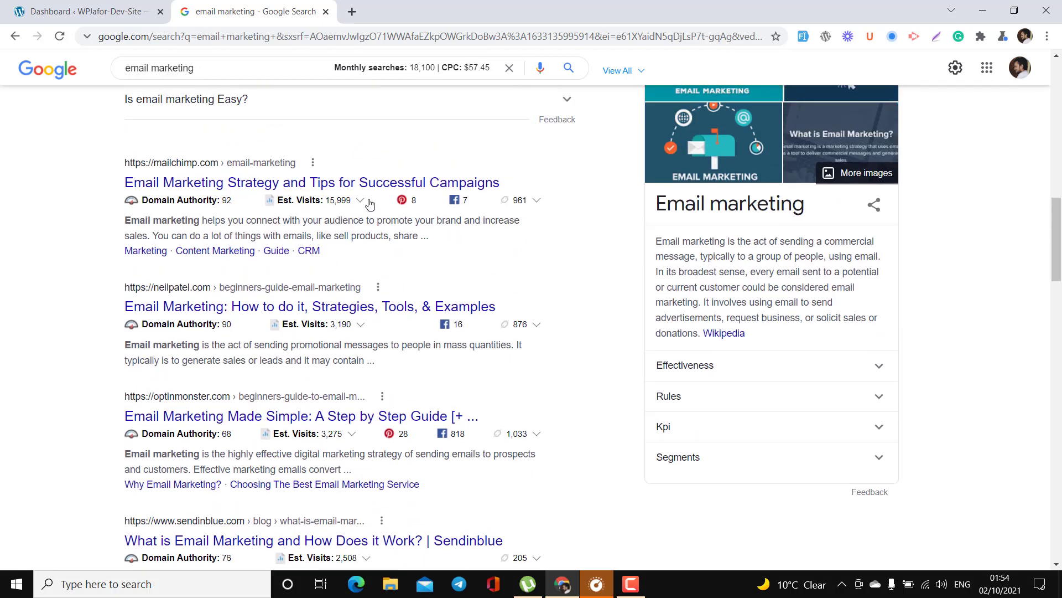
{"action": "scroll", "coordinate": [346, 166], "scroll_direction": "up", "scroll_amount": 2}
{"action": "scroll", "coordinate": [347, 166], "scroll_direction": "down", "scroll_amount": 2}
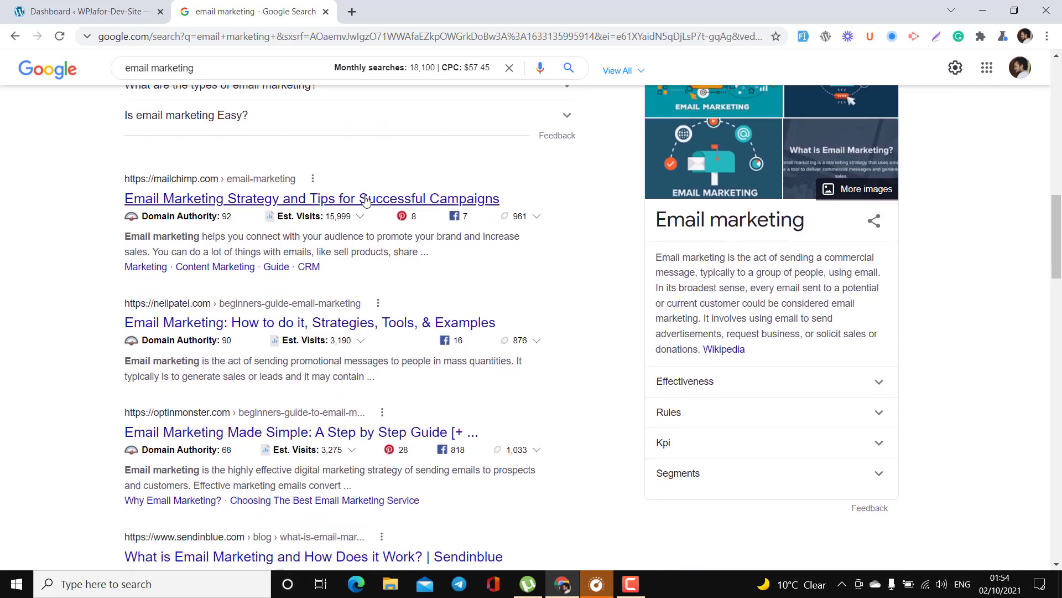
{"action": "right_click", "coordinate": [370, 205]}
{"action": "left_click", "coordinate": [398, 222]}
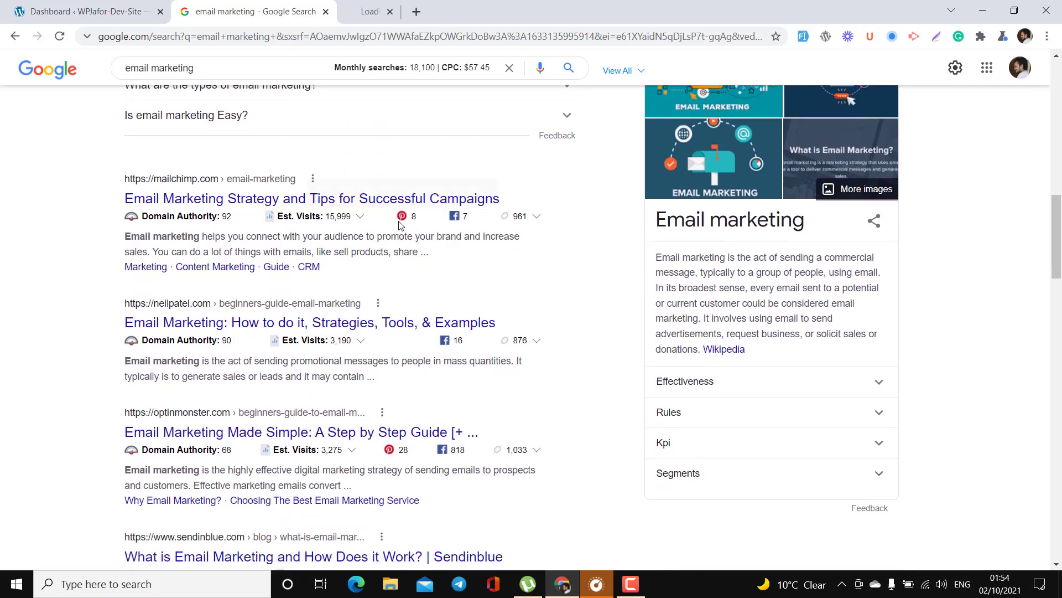
{"action": "left_click", "coordinate": [415, 11]}
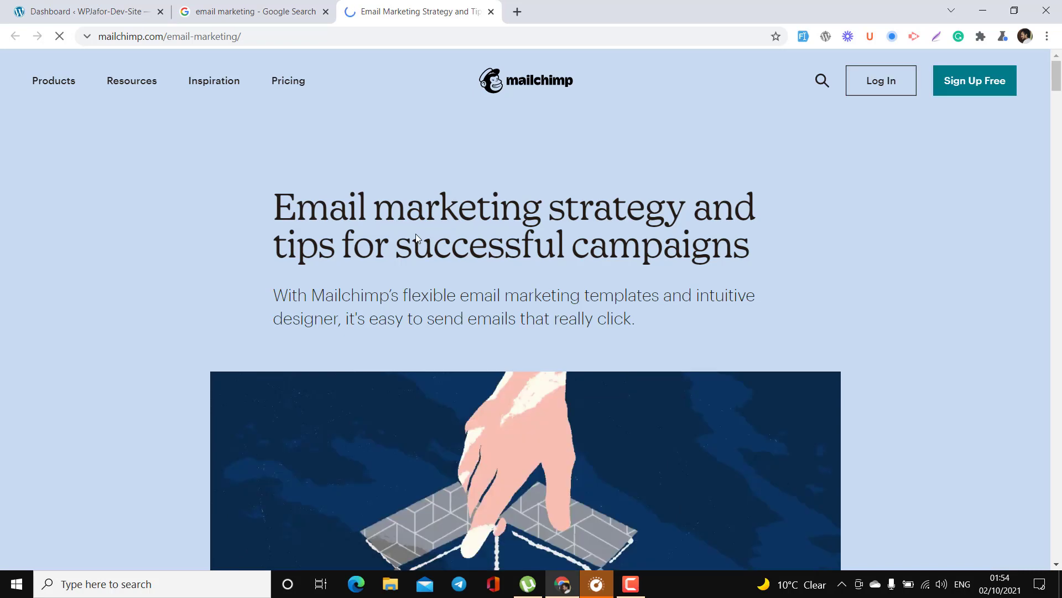
Step: Skim the Mailchimp email marketing page and open the site's pricing page
{"action": "scroll", "coordinate": [416, 234], "scroll_direction": "down", "scroll_amount": 3}
{"action": "scroll", "coordinate": [416, 234], "scroll_direction": "up", "scroll_amount": 4}
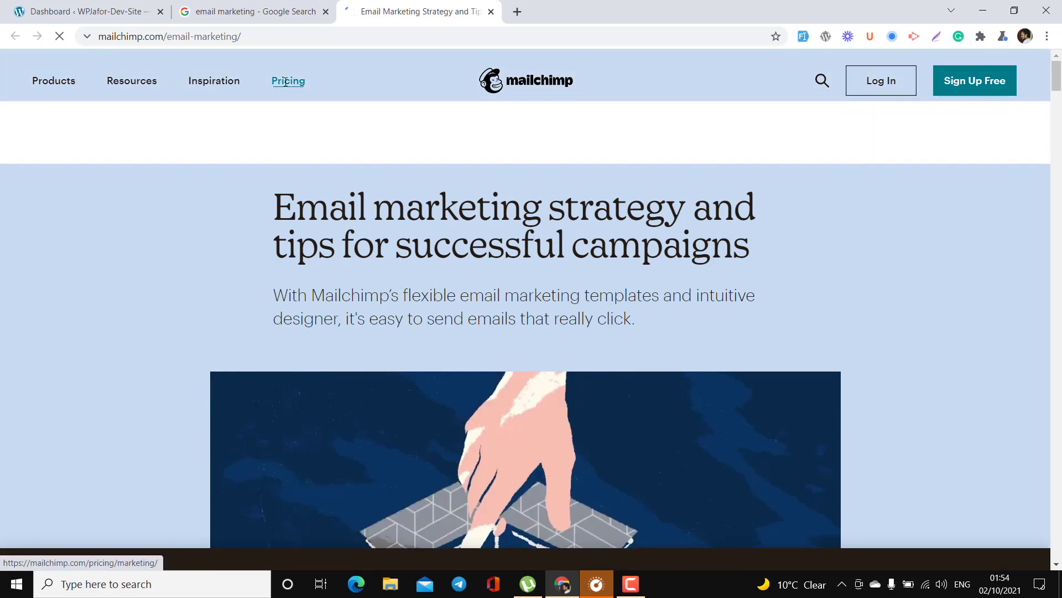
{"action": "left_click", "coordinate": [285, 82]}
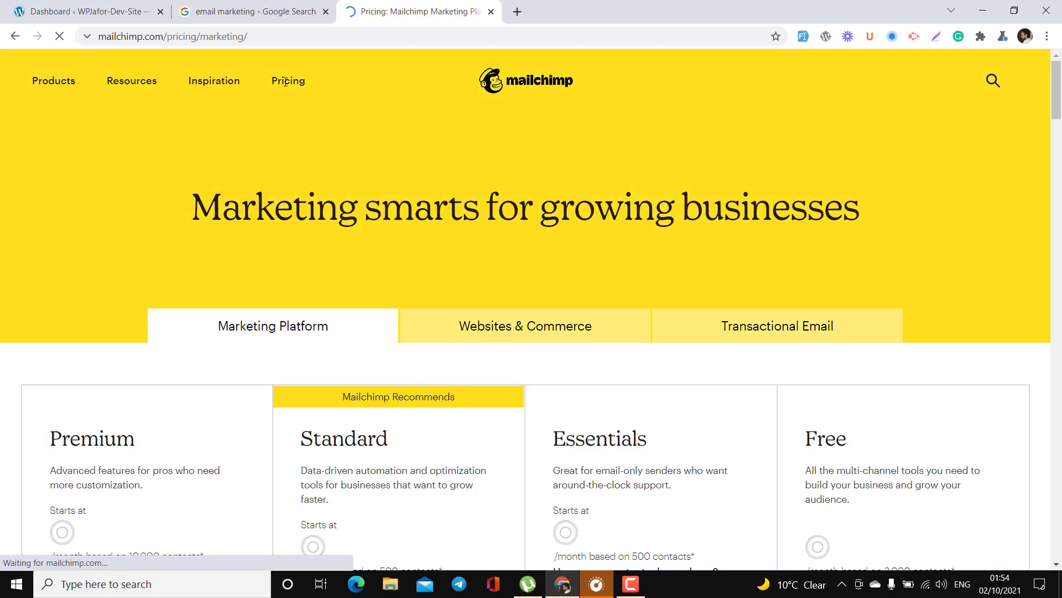
Step: Compare the monthly prices, contact limits and included features of Mailchimp's marketing plans, especially Free and Essentials
{"action": "scroll", "coordinate": [553, 276], "scroll_direction": "down", "scroll_amount": 6}
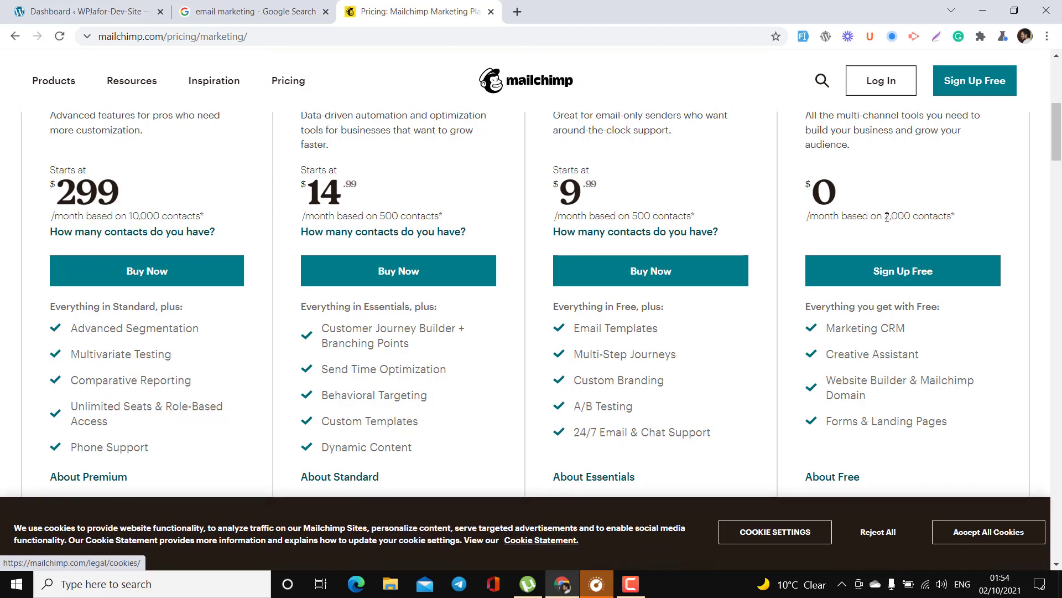
{"action": "left_click_drag", "start_coordinate": [887, 217], "coordinate": [908, 218]}
{"action": "left_click", "coordinate": [908, 218]}
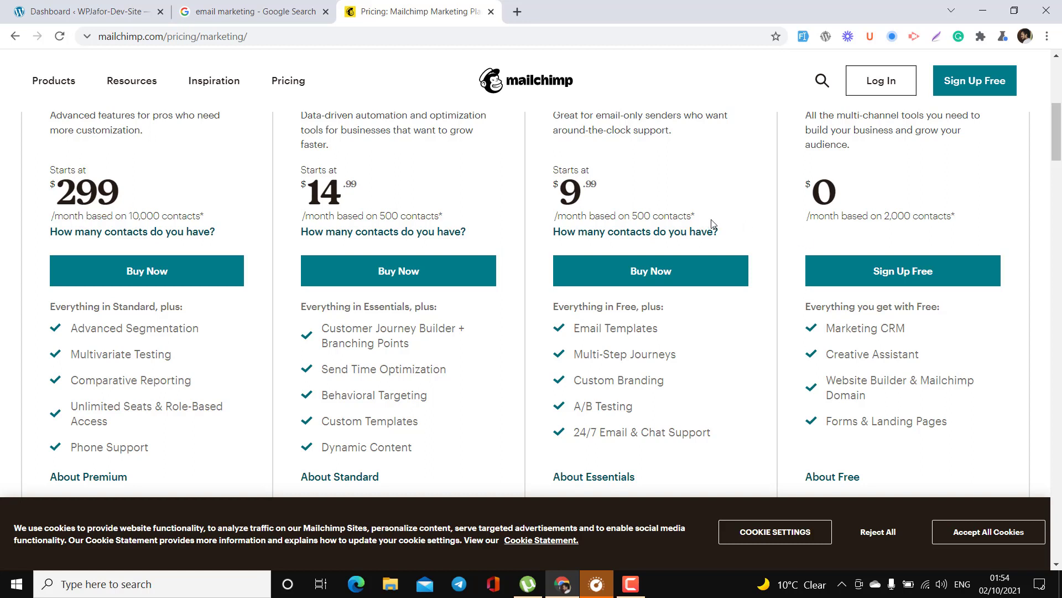
{"action": "scroll", "coordinate": [556, 178], "scroll_direction": "up", "scroll_amount": 1}
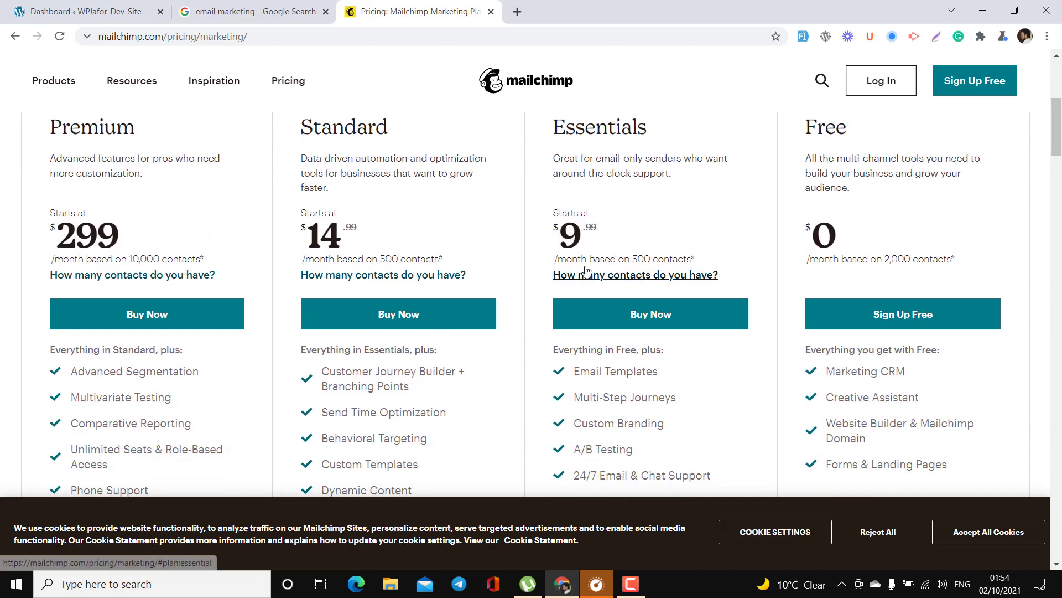
{"action": "scroll", "coordinate": [609, 260], "scroll_direction": "down", "scroll_amount": 3}
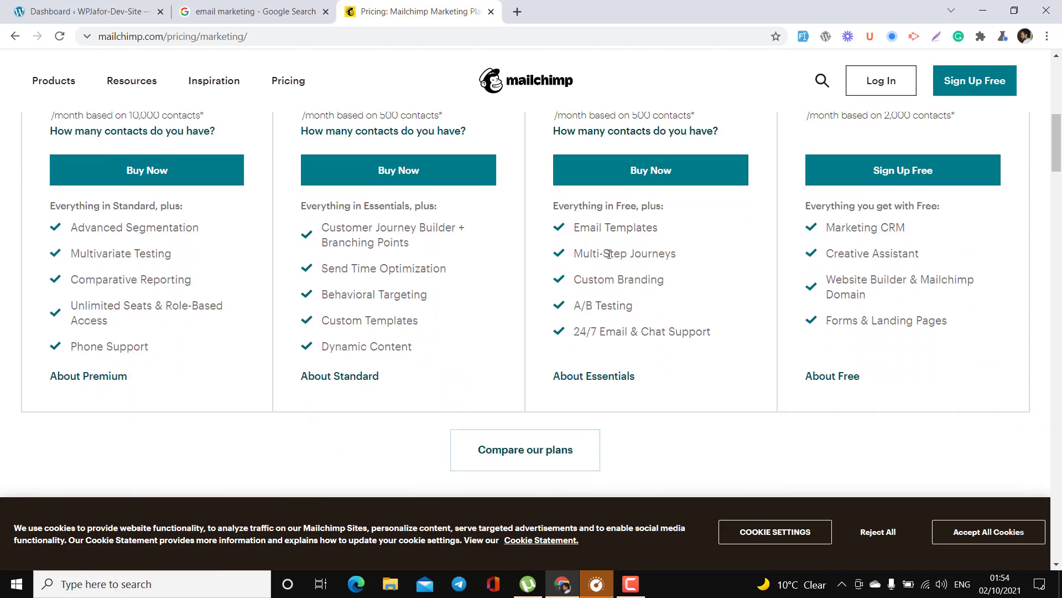
{"action": "scroll", "coordinate": [612, 249], "scroll_direction": "up", "scroll_amount": 1}
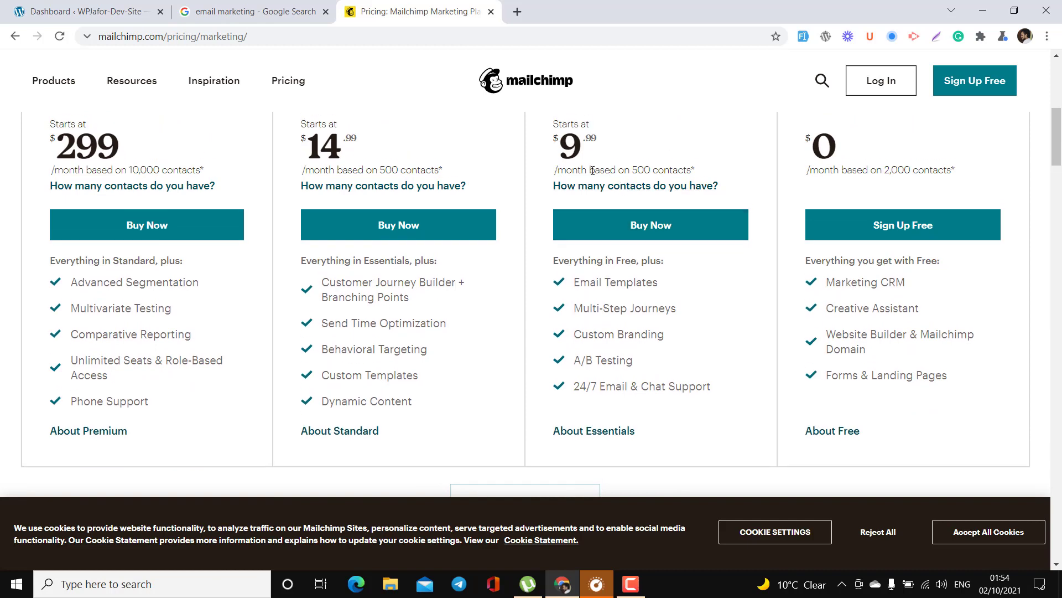
{"action": "scroll", "coordinate": [592, 168], "scroll_direction": "down", "scroll_amount": 2}
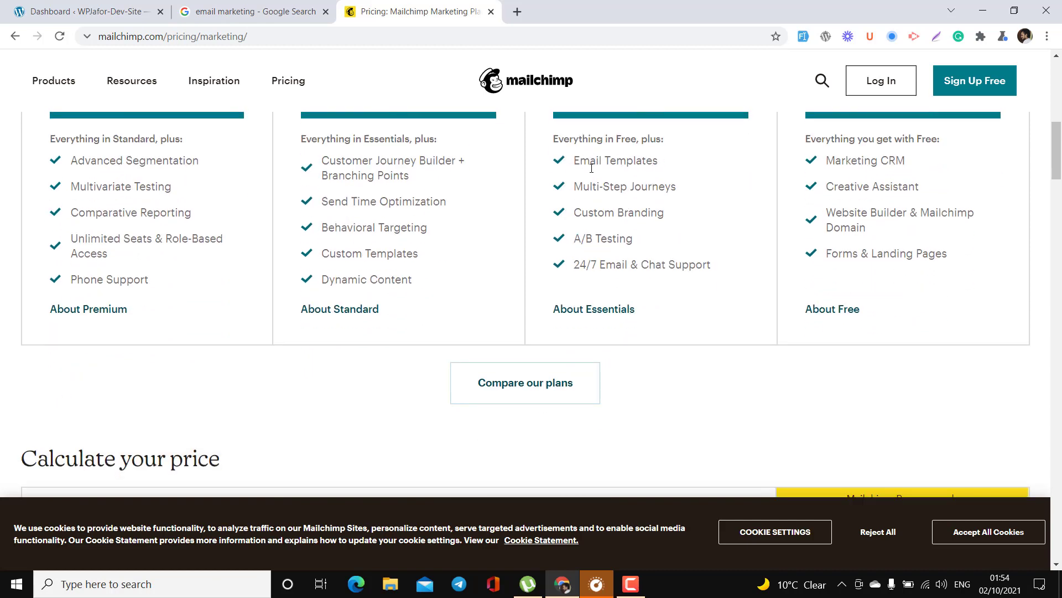
{"action": "scroll", "coordinate": [591, 169], "scroll_direction": "up", "scroll_amount": 3}
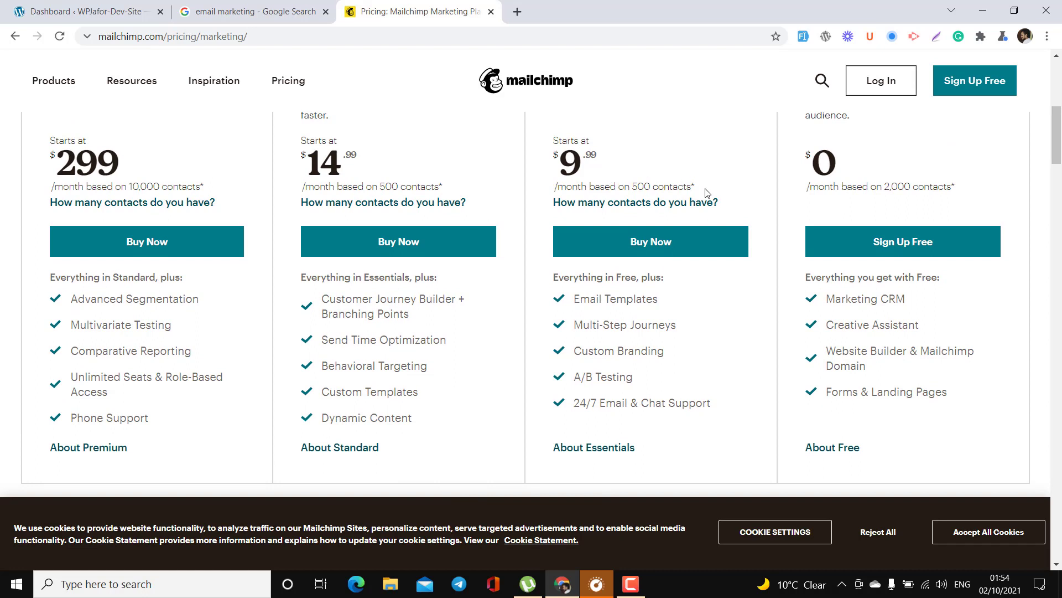
{"action": "left_click_drag", "start_coordinate": [627, 196], "coordinate": [559, 138]}
{"action": "left_click", "coordinate": [608, 167]}
{"action": "scroll", "coordinate": [635, 293], "scroll_direction": "down", "scroll_amount": 1}
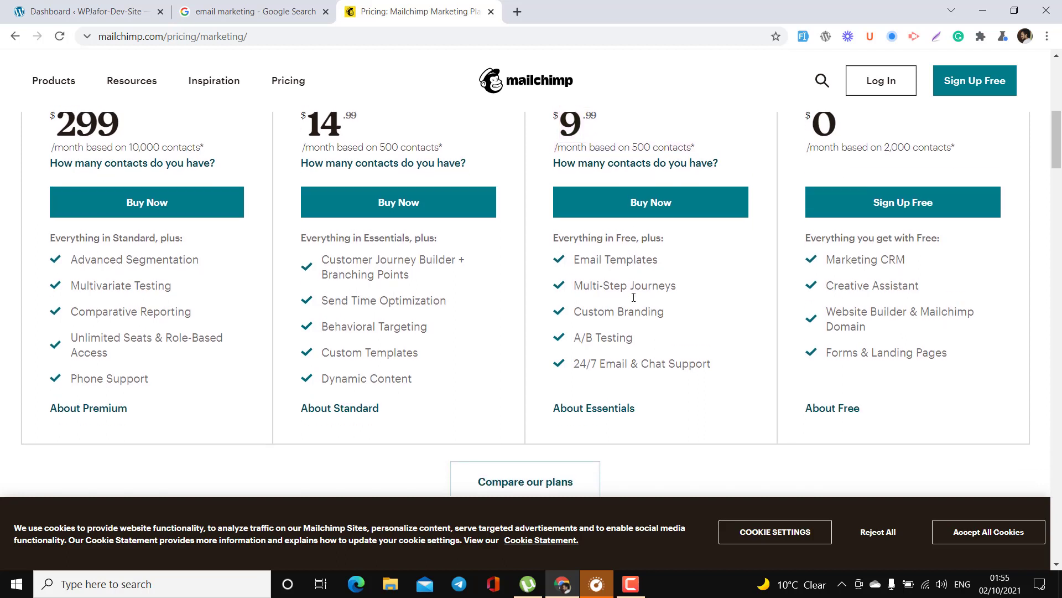
{"action": "scroll", "coordinate": [682, 263], "scroll_direction": "down", "scroll_amount": 1}
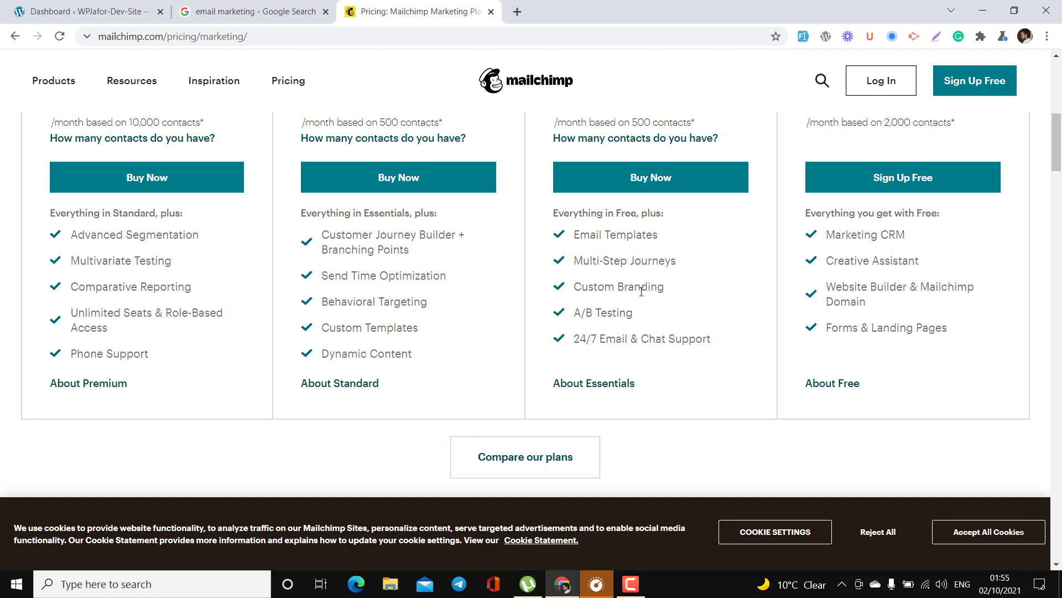
Step: Compare the monthly prices, contact allowances and included features of Mailchimp's Premium and Standard plans
{"action": "scroll", "coordinate": [466, 302], "scroll_direction": "up", "scroll_amount": 1}
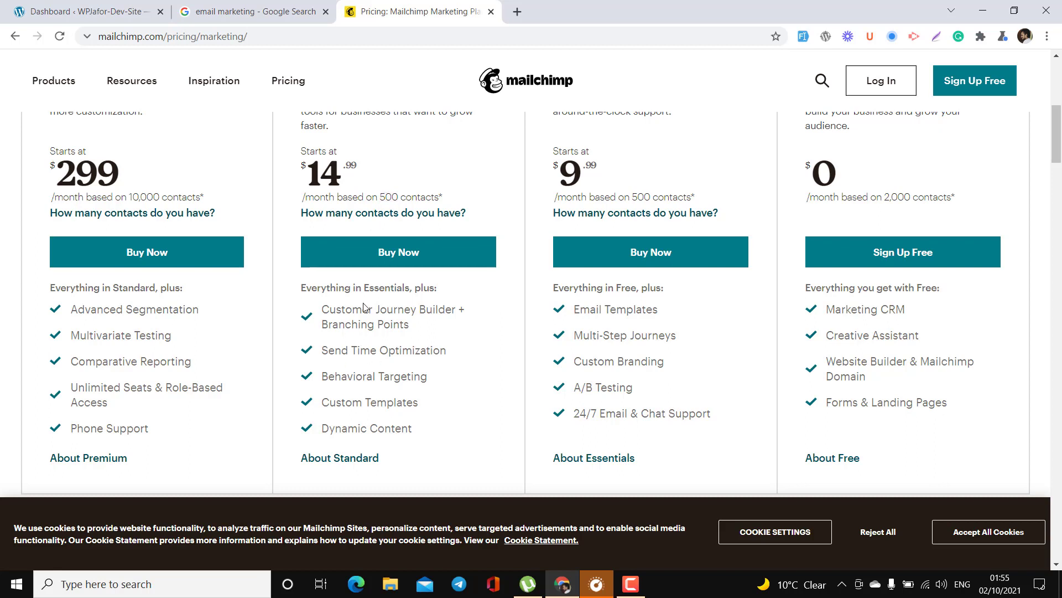
{"action": "scroll", "coordinate": [99, 208], "scroll_direction": "up", "scroll_amount": 1}
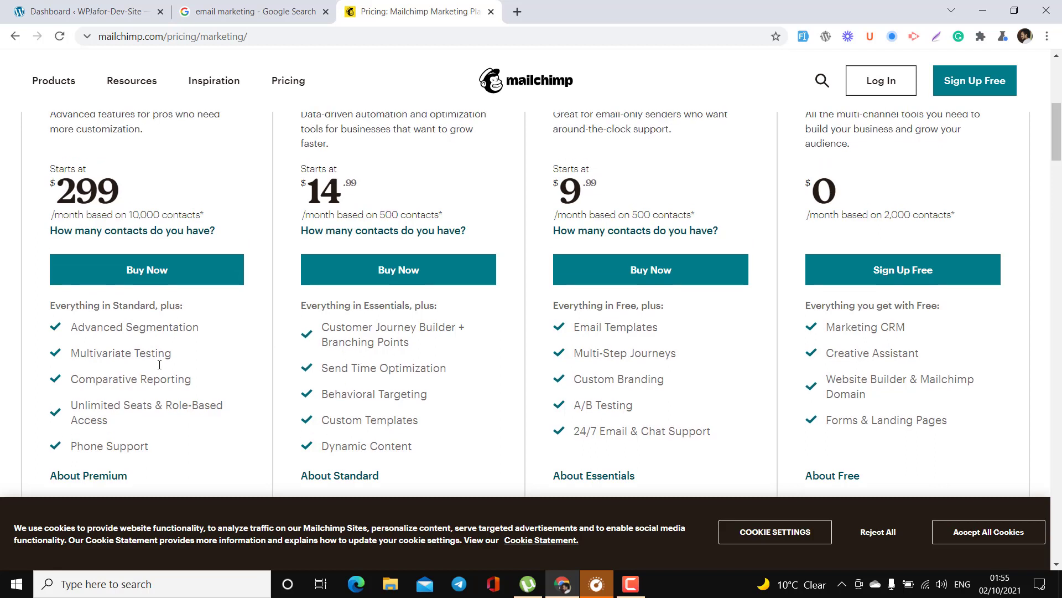
{"action": "double_click", "coordinate": [96, 200]}
{"action": "left_click", "coordinate": [96, 200]}
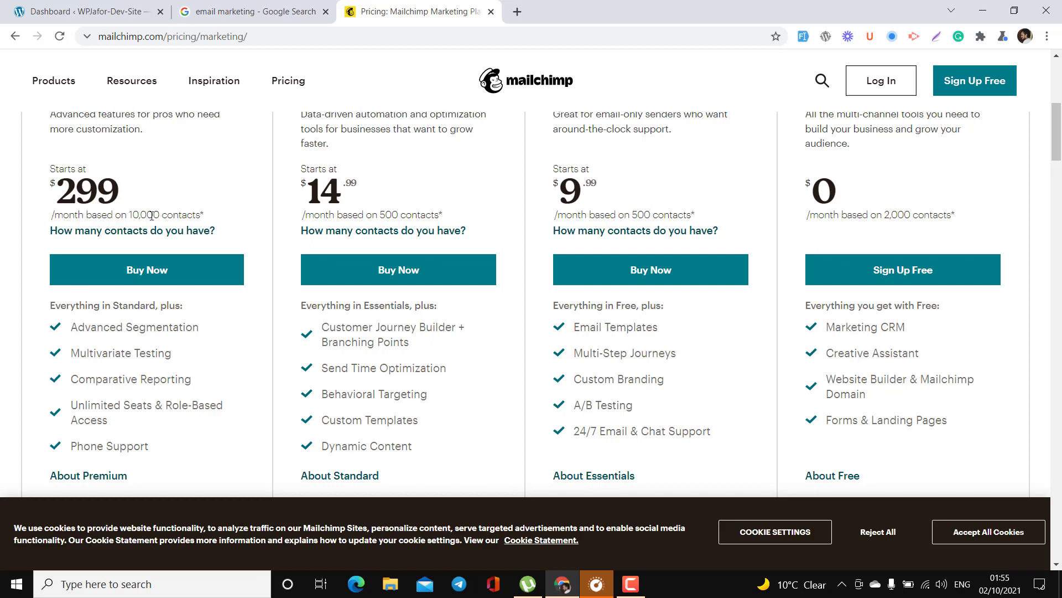
{"action": "double_click", "coordinate": [395, 214]}
{"action": "left_click", "coordinate": [396, 214]}
{"action": "double_click", "coordinate": [395, 214]}
{"action": "left_click_drag", "start_coordinate": [125, 201], "coordinate": [57, 182]}
{"action": "left_click", "coordinate": [57, 181]}
Step: Return to the Google results and open Sendinblue's "What is Email Marketing and How Does it Work?" in a new tab
{"action": "left_click", "coordinate": [233, 10]}
{"action": "scroll", "coordinate": [318, 306], "scroll_direction": "down", "scroll_amount": 3}
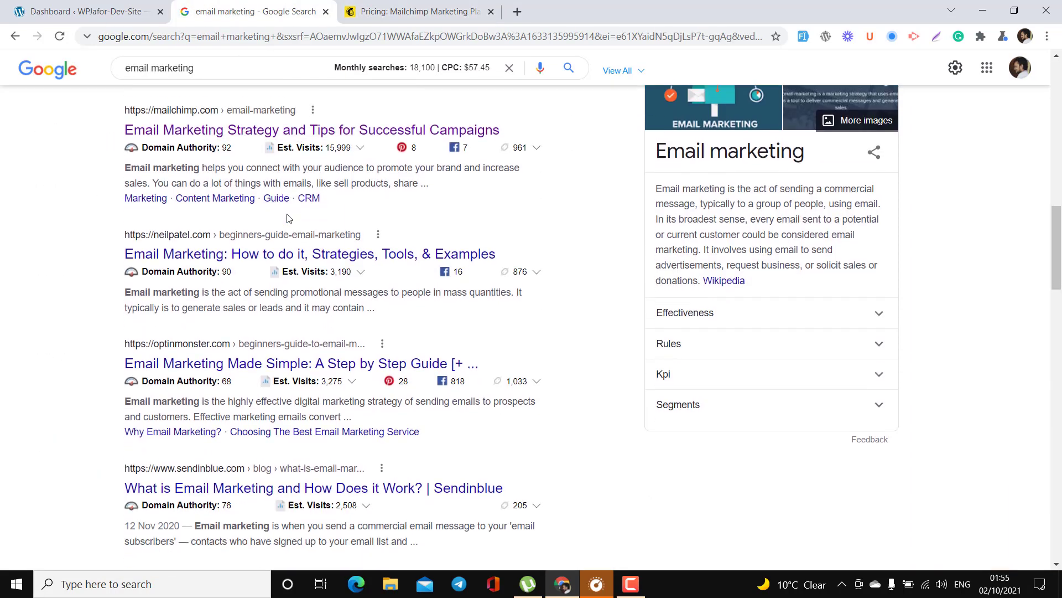
{"action": "scroll", "coordinate": [317, 306], "scroll_direction": "down", "scroll_amount": 3}
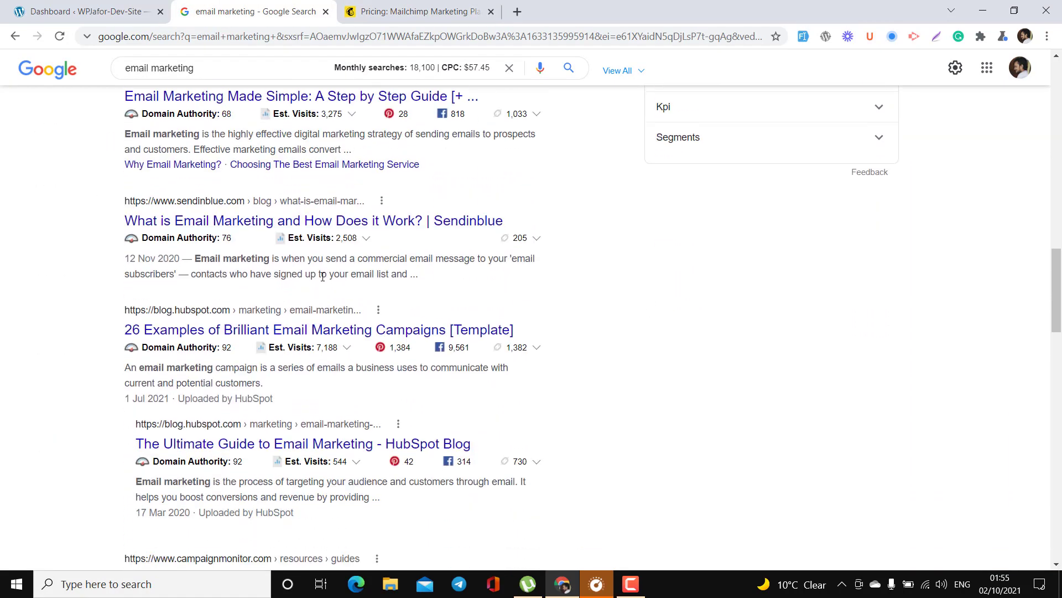
{"action": "right_click", "coordinate": [430, 231]}
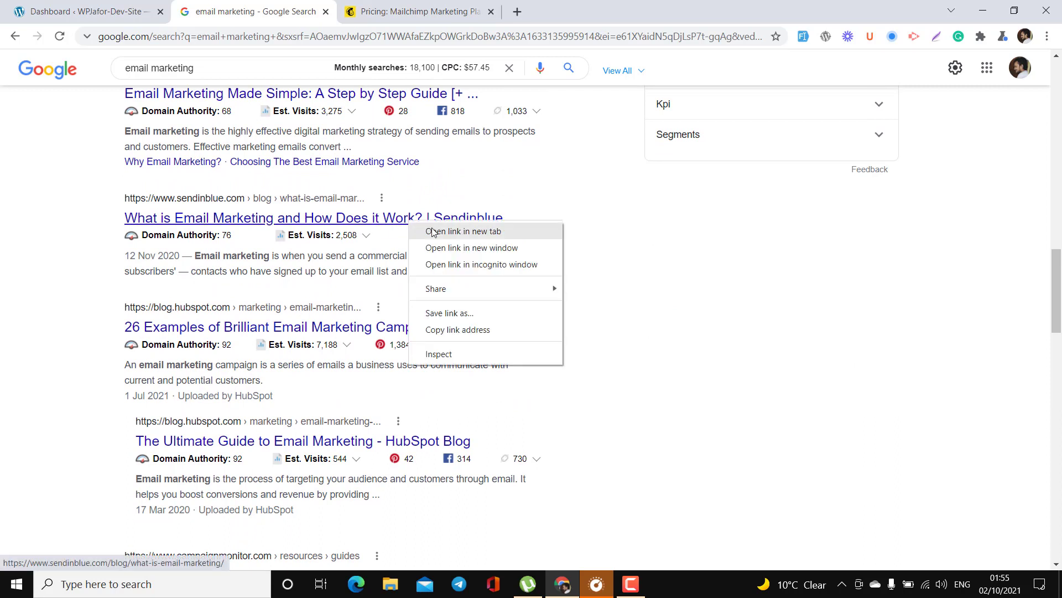
{"action": "left_click", "coordinate": [430, 231]}
{"action": "left_click", "coordinate": [581, 5]}
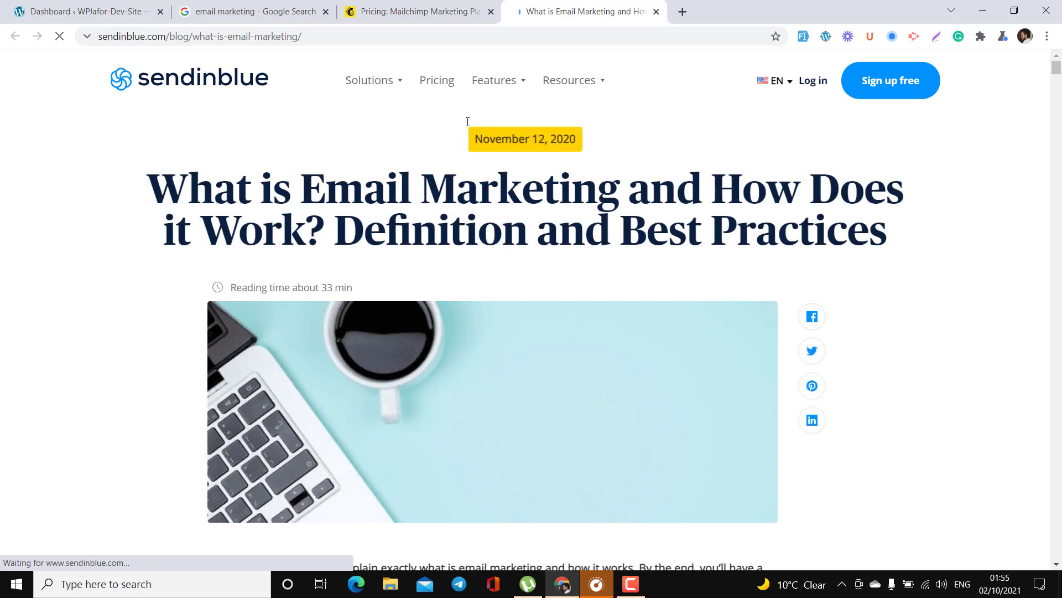
Step: Open Sendinblue's pricing page and accept all cookies
{"action": "left_click", "coordinate": [440, 83]}
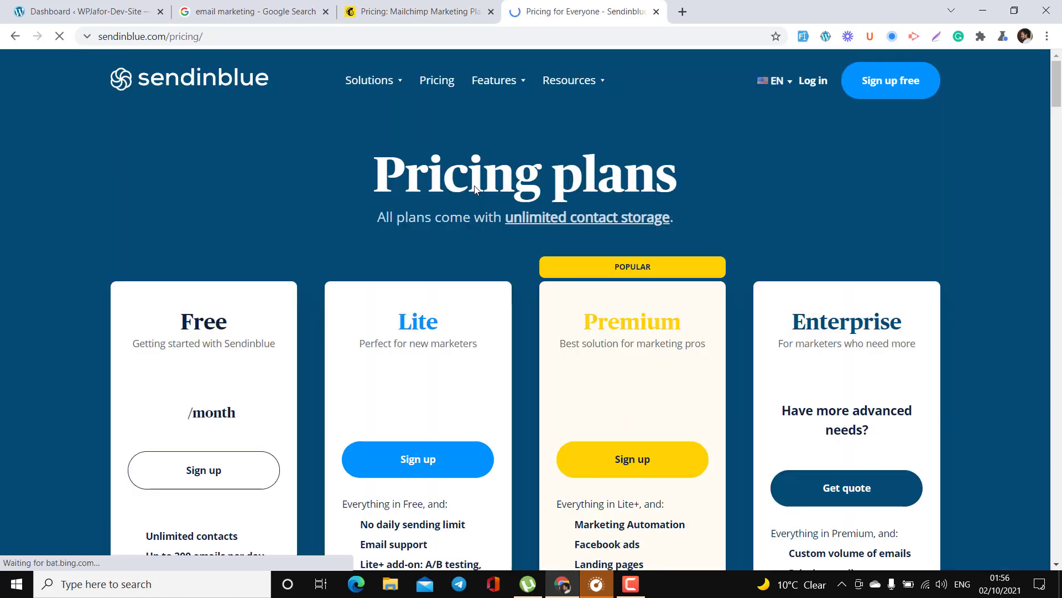
{"action": "scroll", "coordinate": [474, 184], "scroll_direction": "down", "scroll_amount": 2}
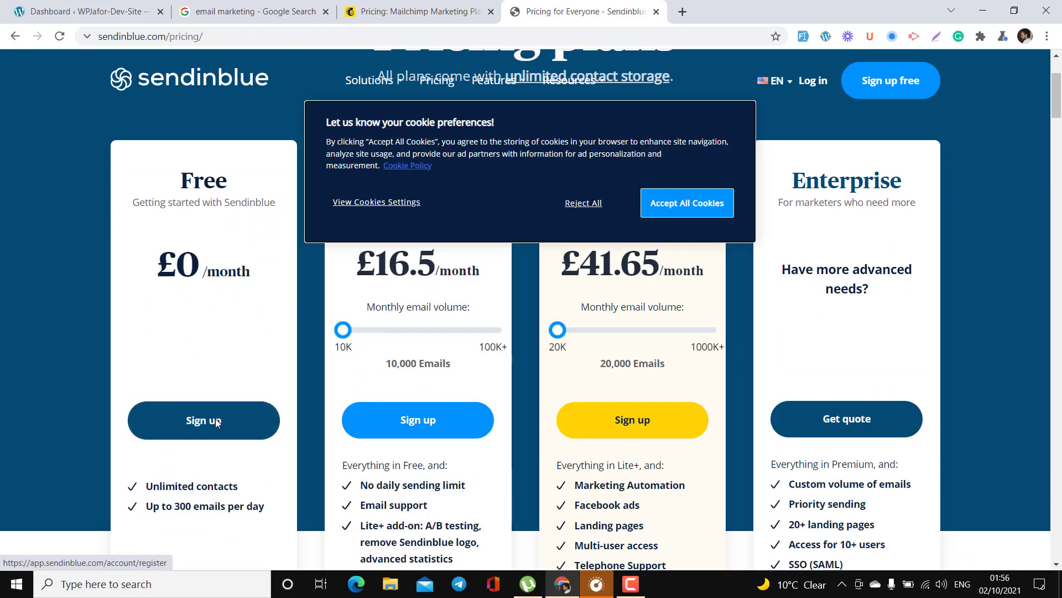
{"action": "left_click", "coordinate": [660, 203]}
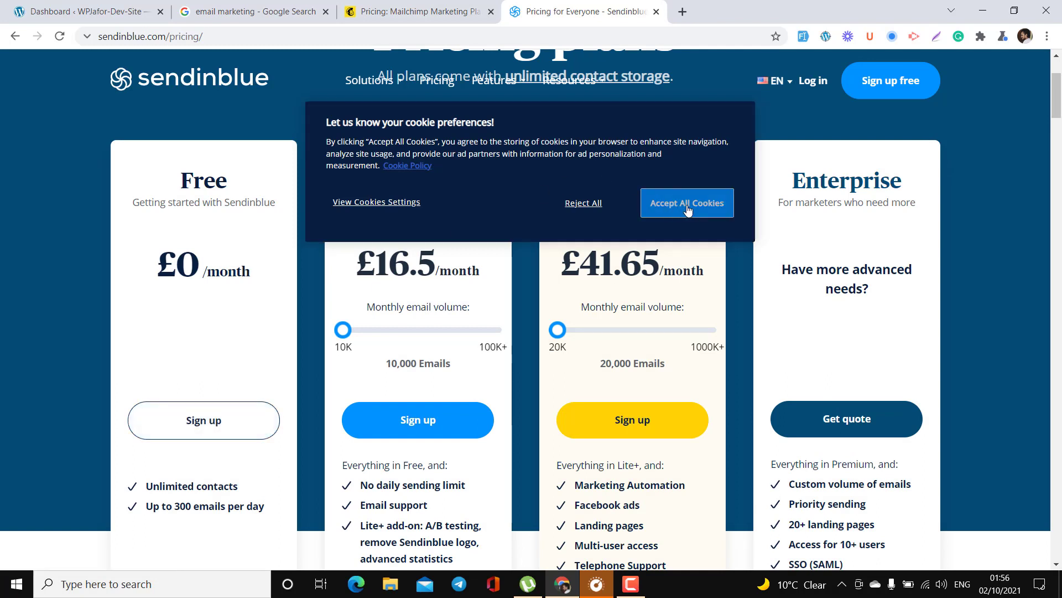
Step: Examine the monthly price, email volume and included features of Sendinblue's Lite plan
{"action": "scroll", "coordinate": [460, 343], "scroll_direction": "down", "scroll_amount": 1}
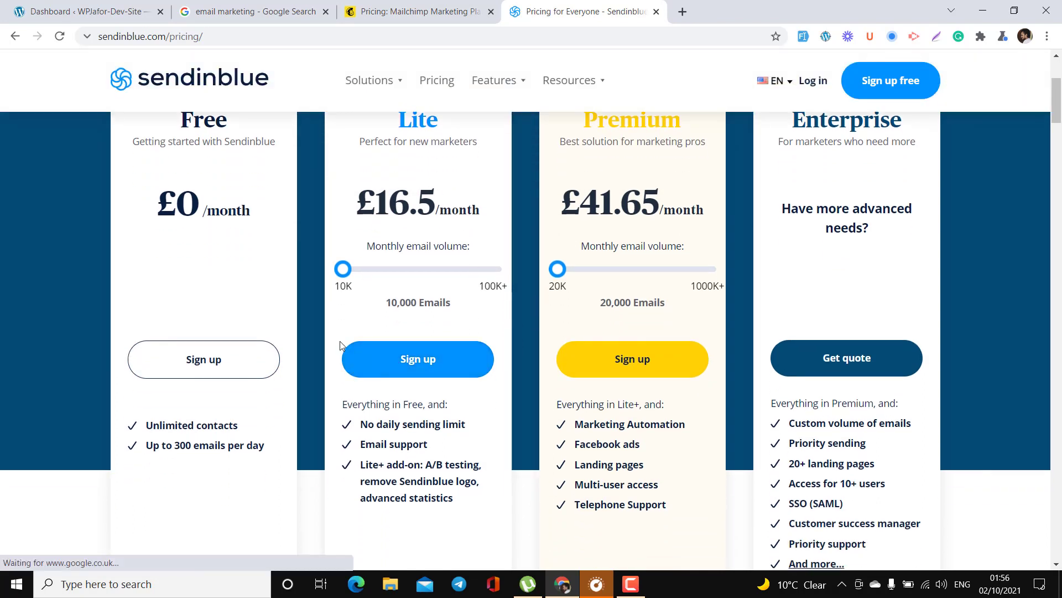
{"action": "scroll", "coordinate": [340, 342], "scroll_direction": "down", "scroll_amount": 1}
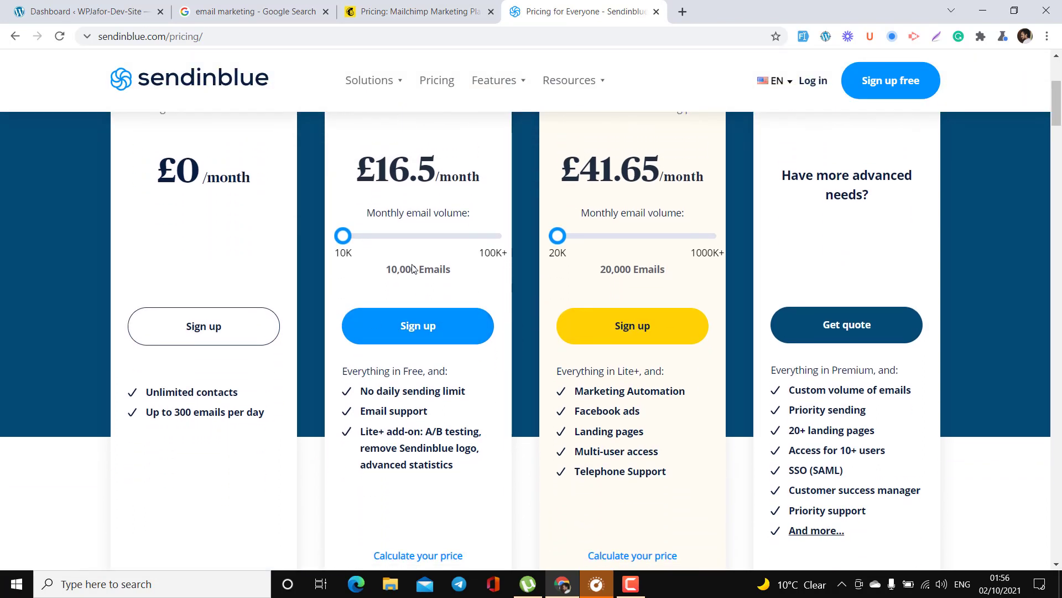
{"action": "double_click", "coordinate": [418, 173]}
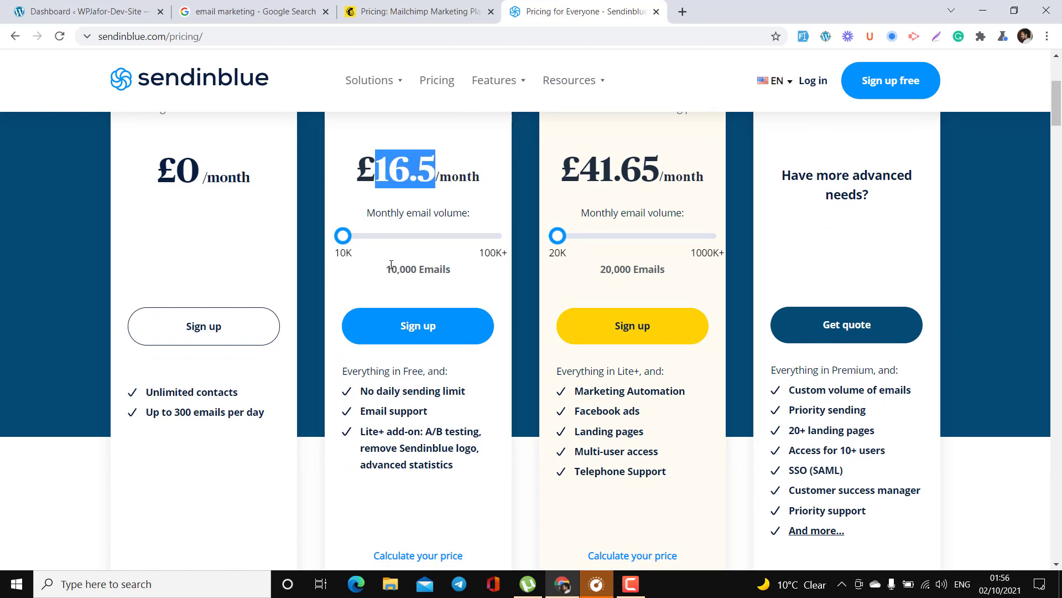
{"action": "left_click", "coordinate": [418, 269]}
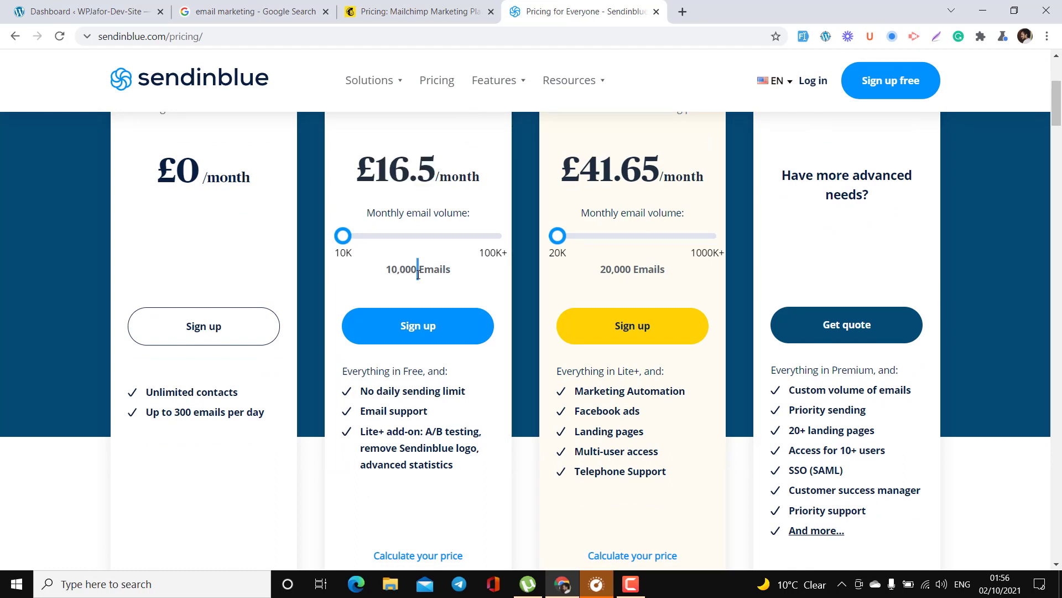
{"action": "scroll", "coordinate": [419, 275], "scroll_direction": "down", "scroll_amount": 1}
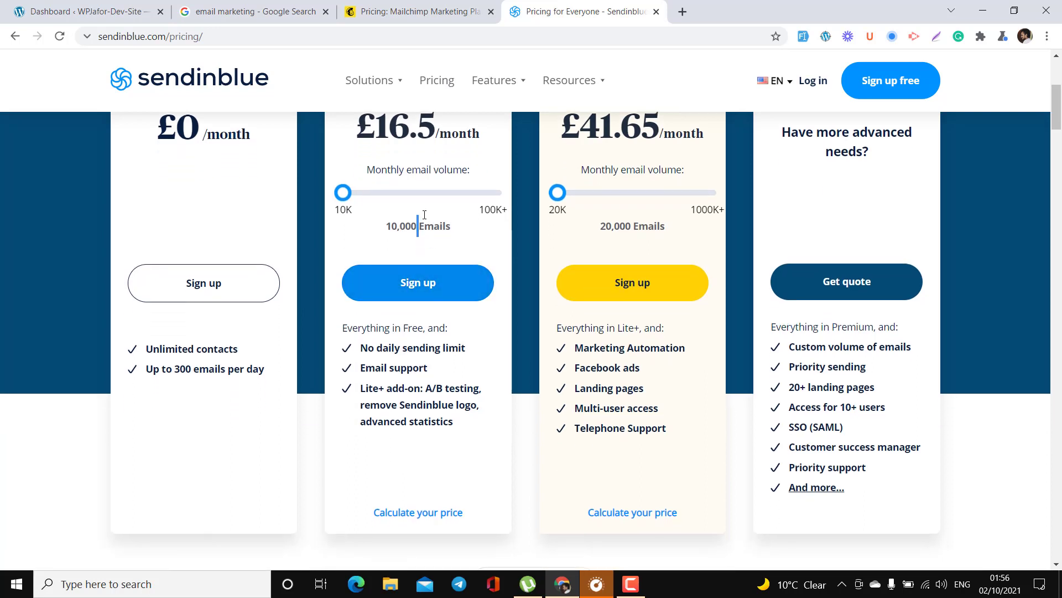
{"action": "scroll", "coordinate": [422, 213], "scroll_direction": "down", "scroll_amount": 1}
{"action": "scroll", "coordinate": [431, 318], "scroll_direction": "down", "scroll_amount": 1}
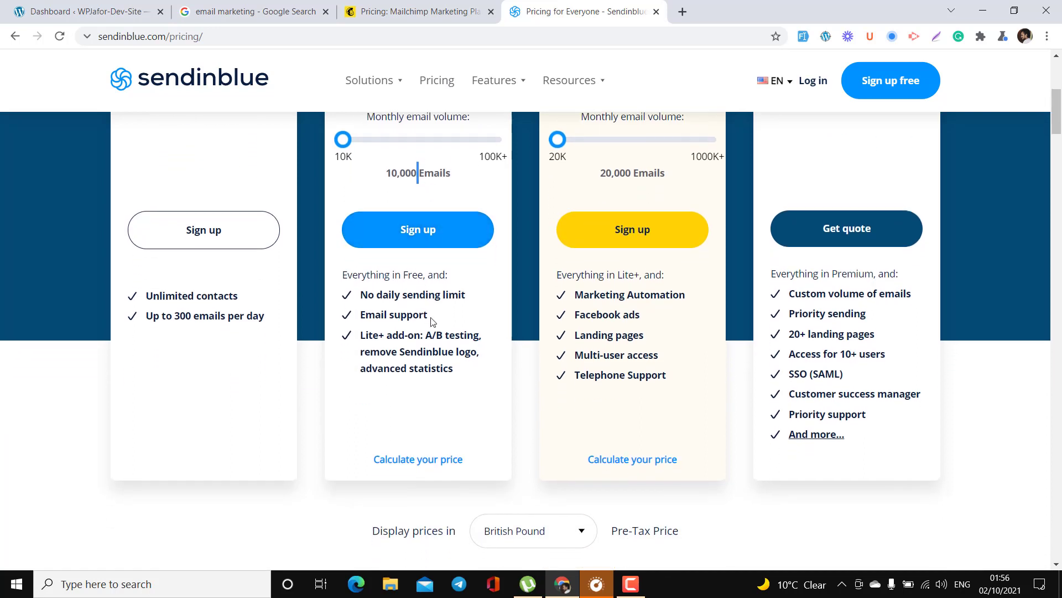
{"action": "scroll", "coordinate": [431, 320], "scroll_direction": "up", "scroll_amount": 2}
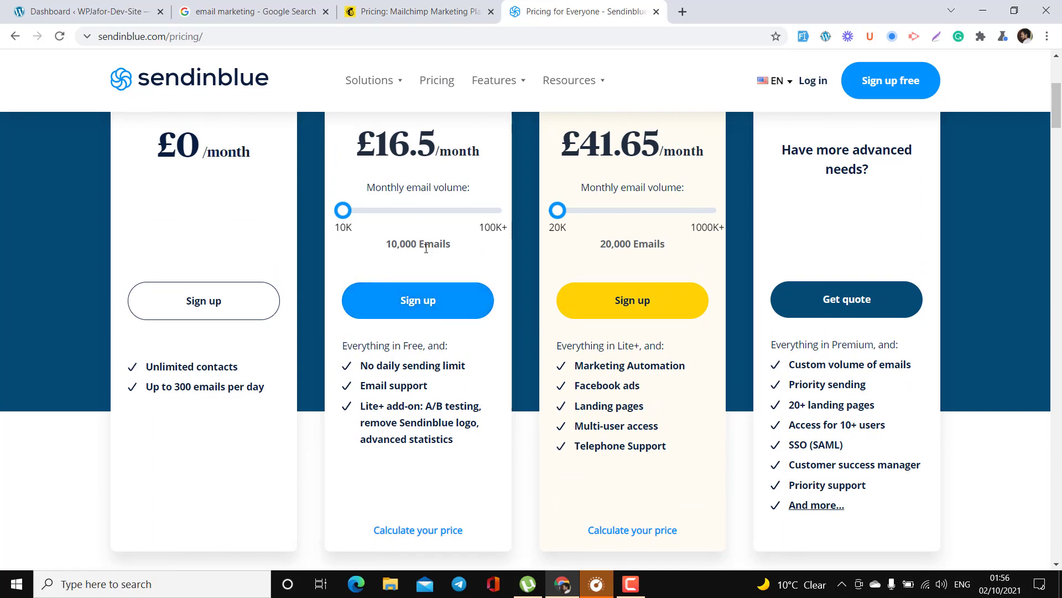
{"action": "left_click_drag", "start_coordinate": [460, 253], "coordinate": [425, 218]}
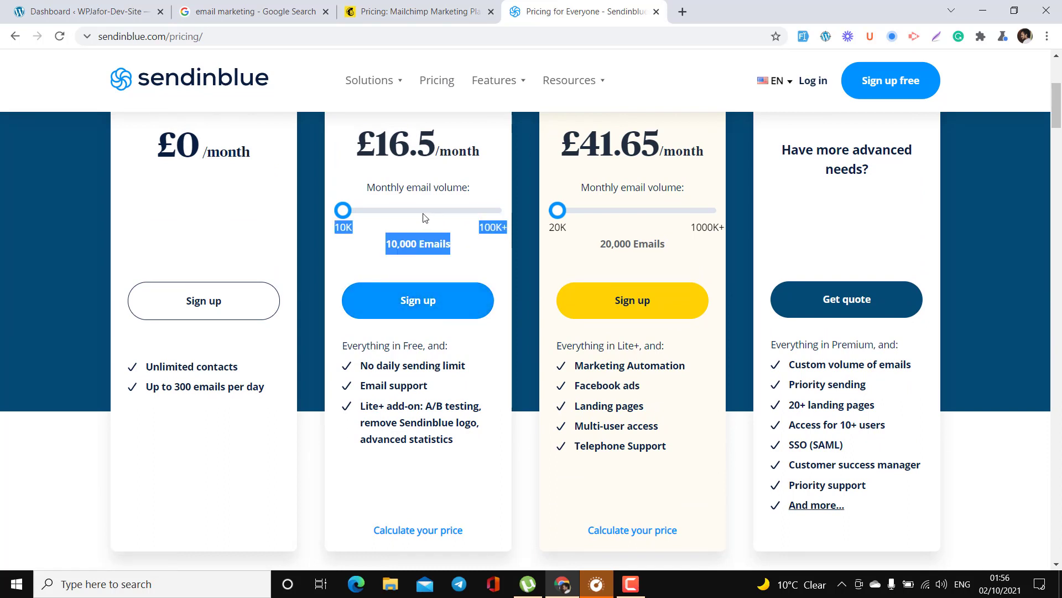
{"action": "left_click", "coordinate": [424, 218]}
{"action": "scroll", "coordinate": [424, 217], "scroll_direction": "down", "scroll_amount": 1}
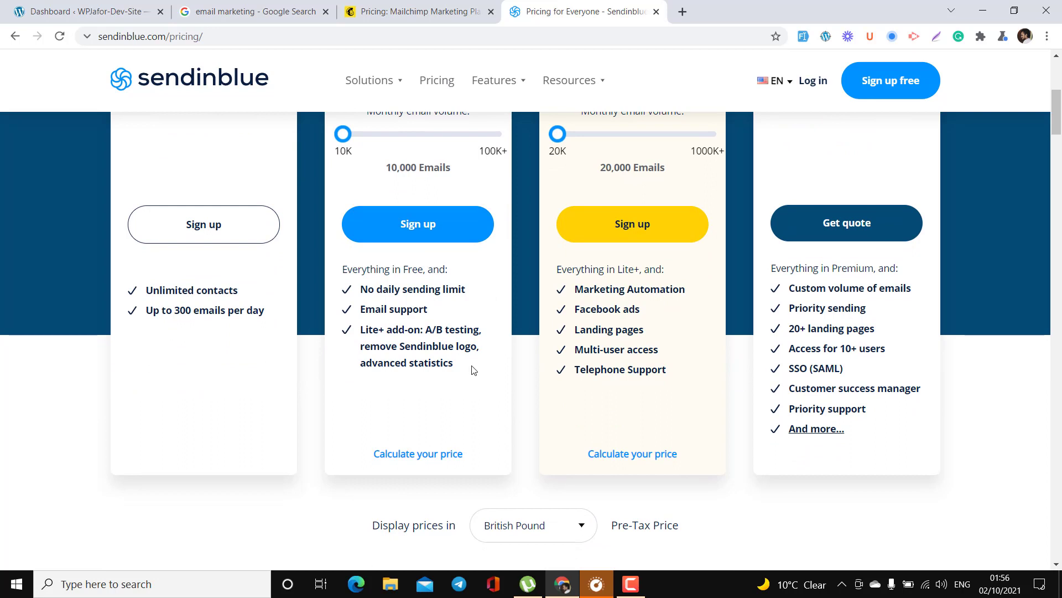
{"action": "left_click_drag", "start_coordinate": [454, 367], "coordinate": [411, 331]}
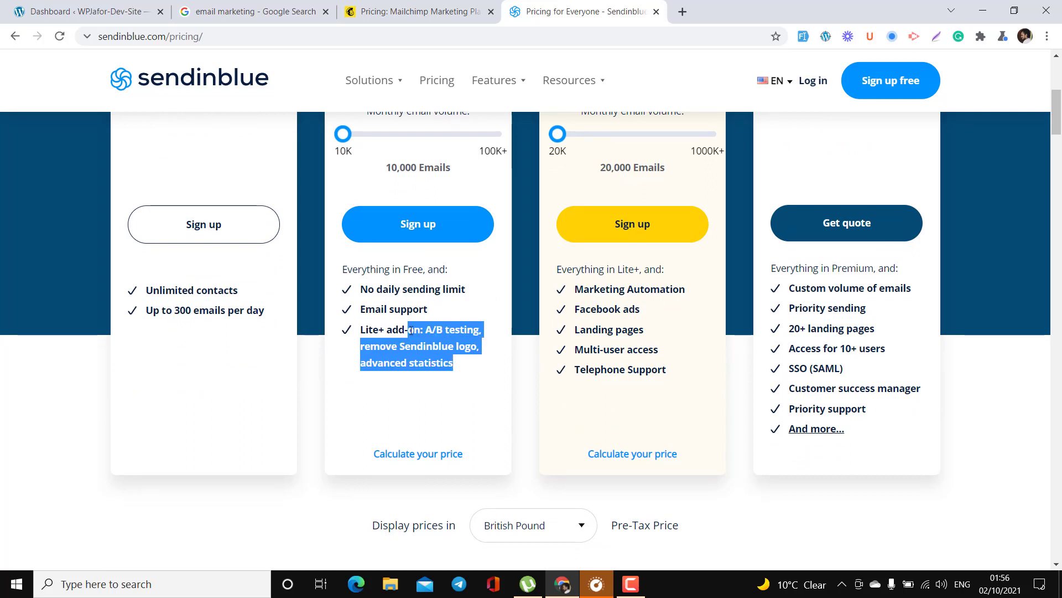
{"action": "left_click", "coordinate": [410, 331]}
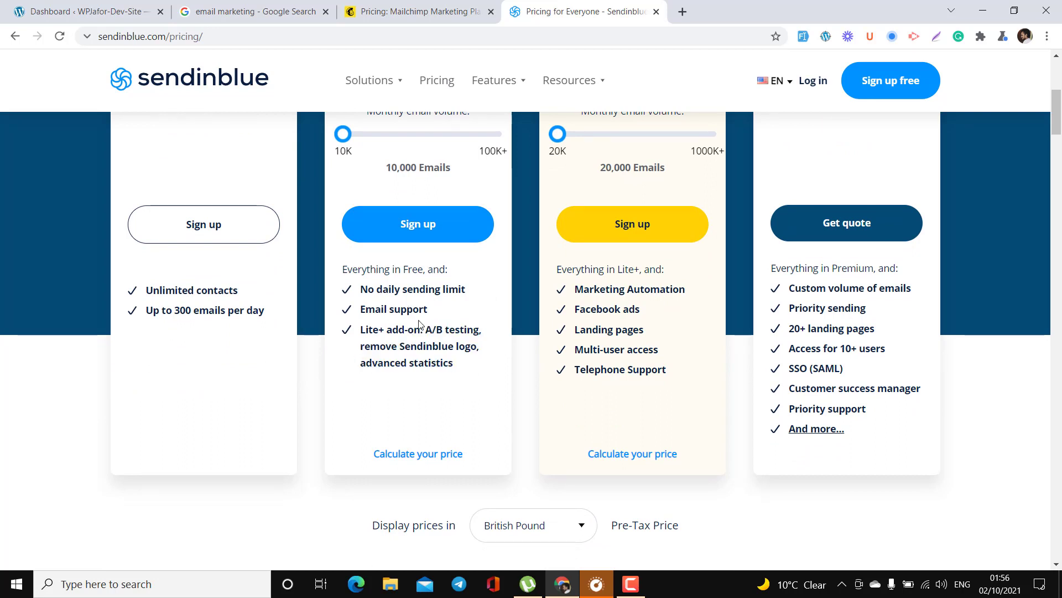
Step: Compare the prices, email volumes and features across Sendinblue's Free, Lite, Premium and Enterprise plans
{"action": "scroll", "coordinate": [419, 324], "scroll_direction": "up", "scroll_amount": 1}
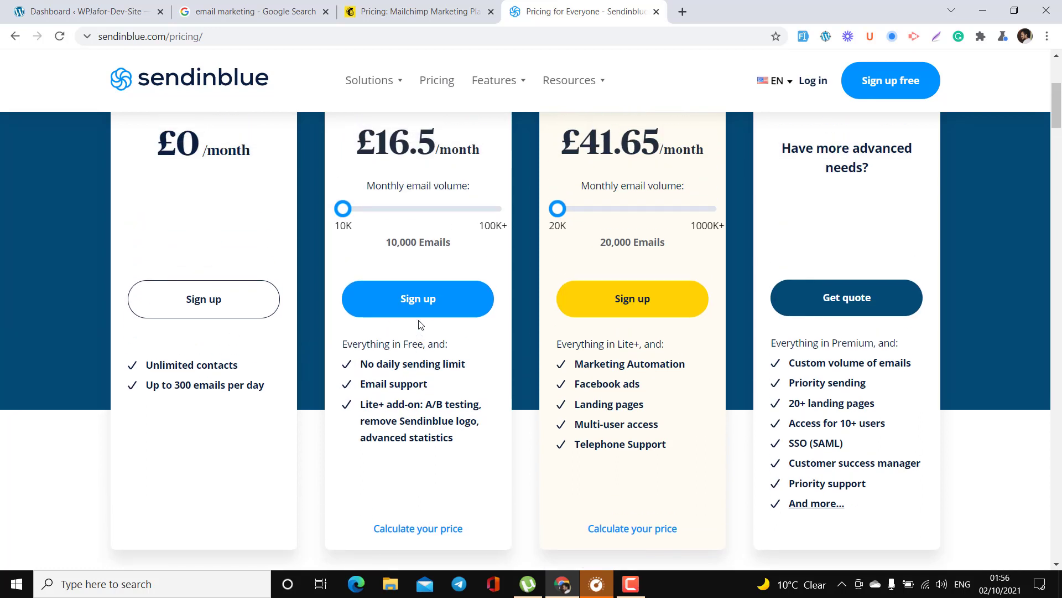
{"action": "scroll", "coordinate": [515, 258], "scroll_direction": "up", "scroll_amount": 2}
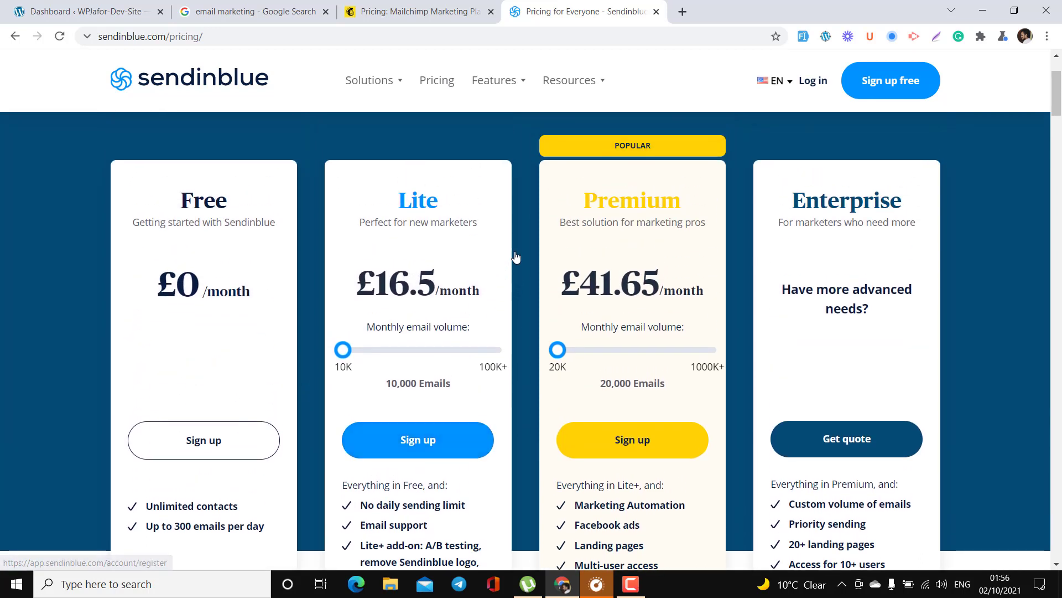
{"action": "scroll", "coordinate": [631, 247], "scroll_direction": "down", "scroll_amount": 1}
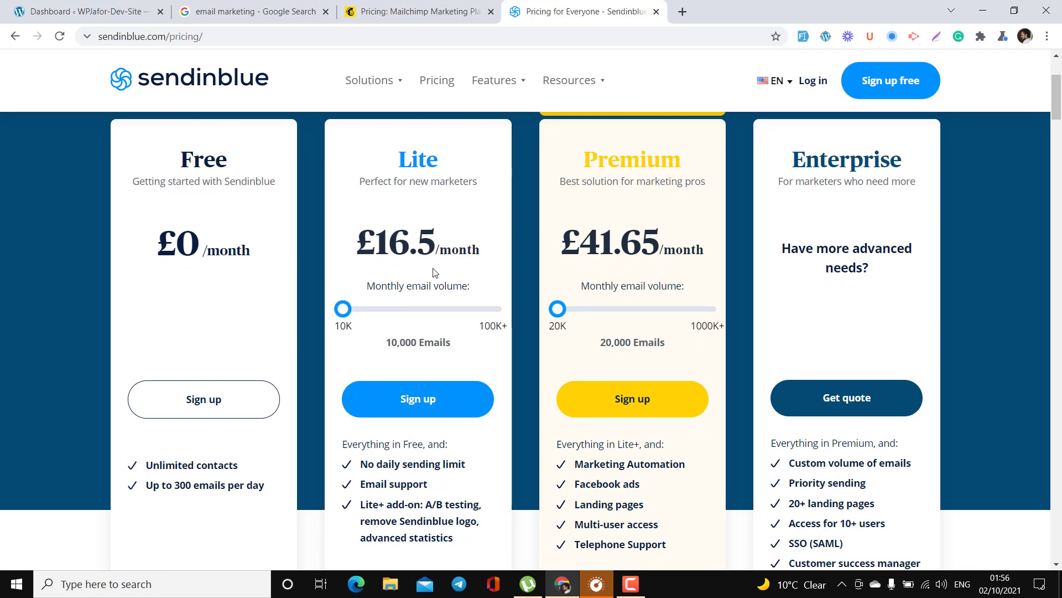
{"action": "scroll", "coordinate": [526, 299], "scroll_direction": "down", "scroll_amount": 1}
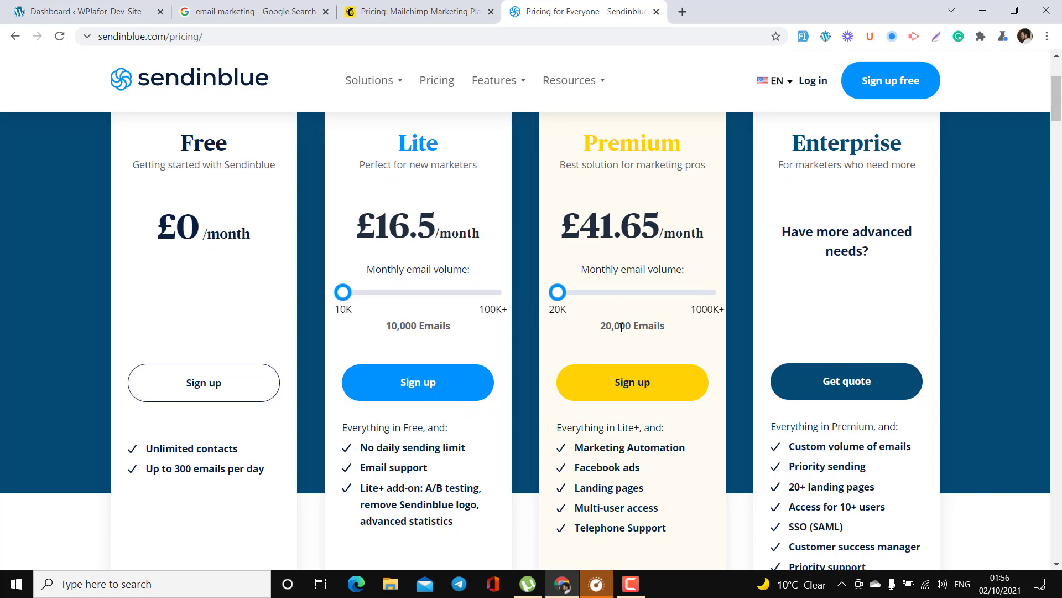
{"action": "scroll", "coordinate": [621, 326], "scroll_direction": "down", "scroll_amount": 1}
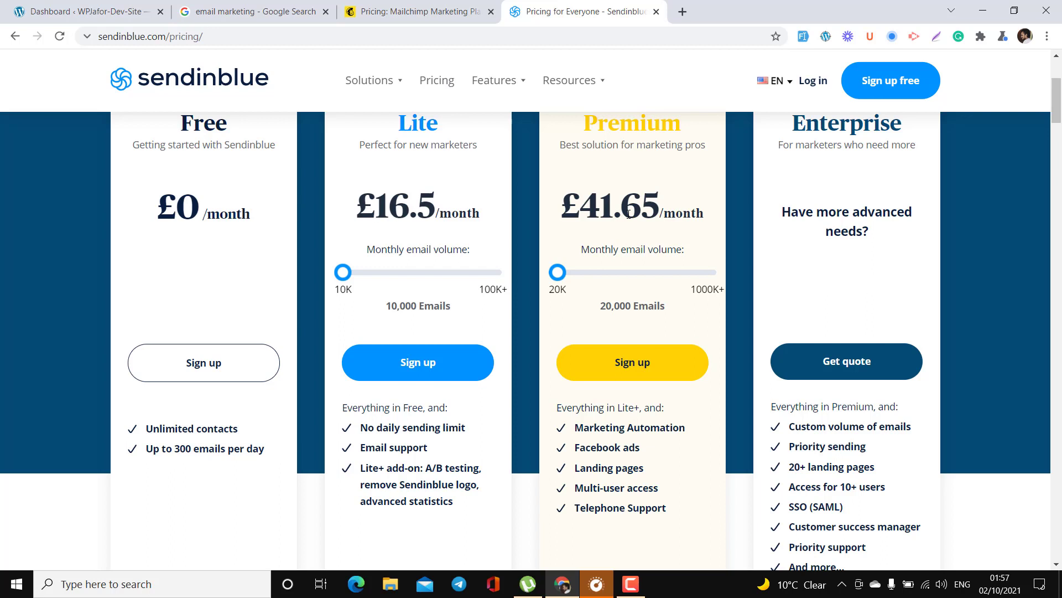
{"action": "scroll", "coordinate": [833, 155], "scroll_direction": "up", "scroll_amount": 1}
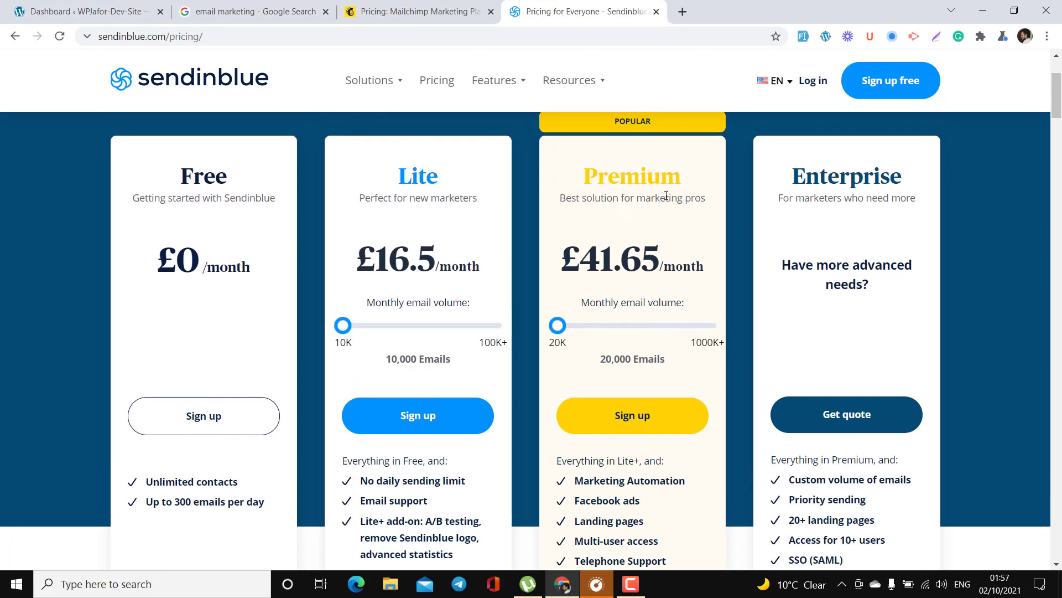
{"action": "scroll", "coordinate": [828, 255], "scroll_direction": "down", "scroll_amount": 2}
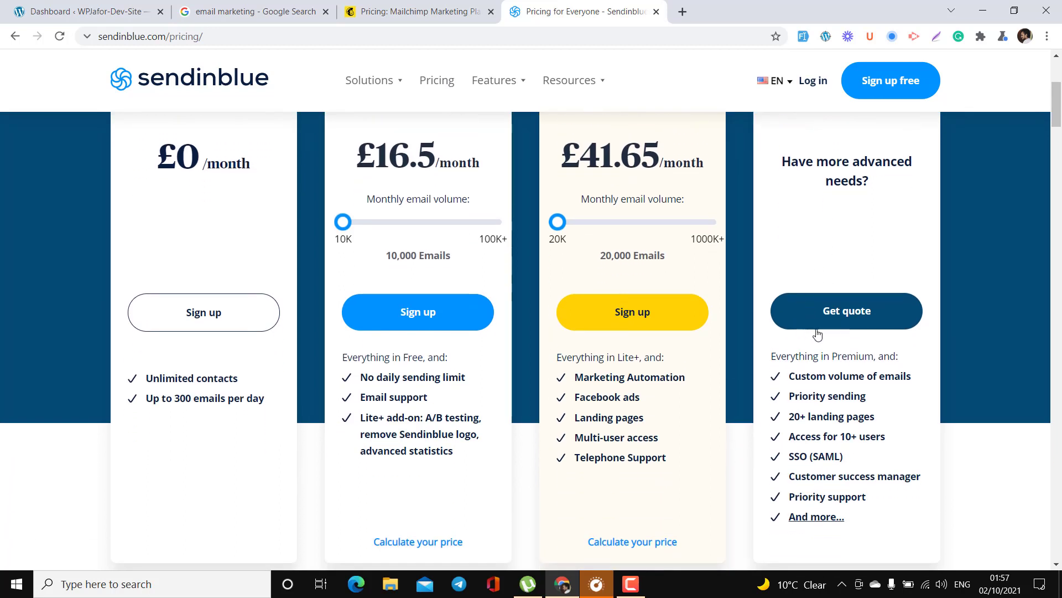
{"action": "scroll", "coordinate": [679, 317], "scroll_direction": "up", "scroll_amount": 2}
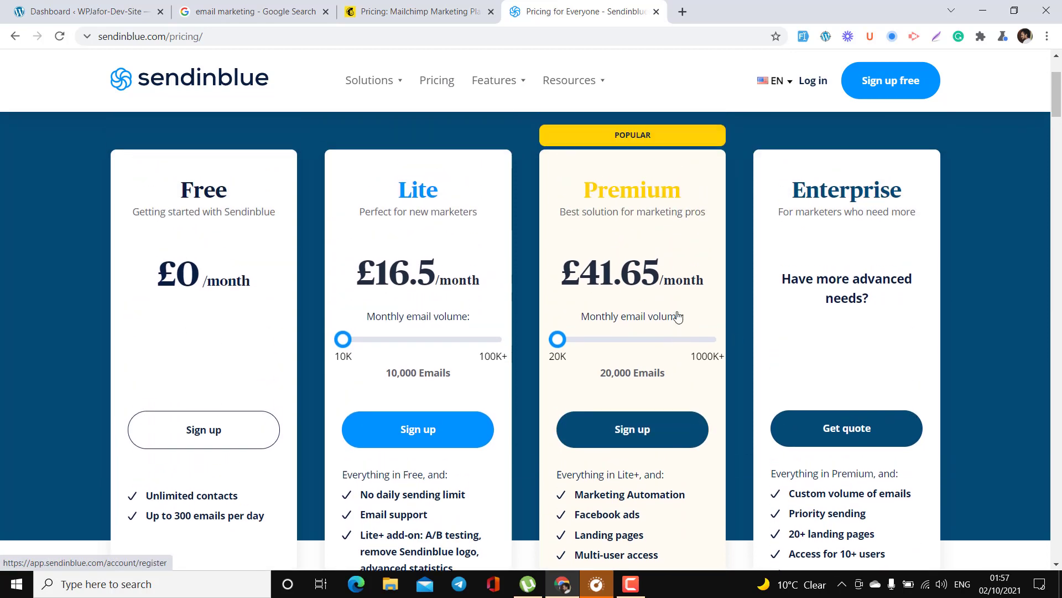
Step: Return to the Google results and open Campaign Monitor's "How To Get Started With Email Marketing & Make Money"
{"action": "left_click", "coordinate": [303, 5]}
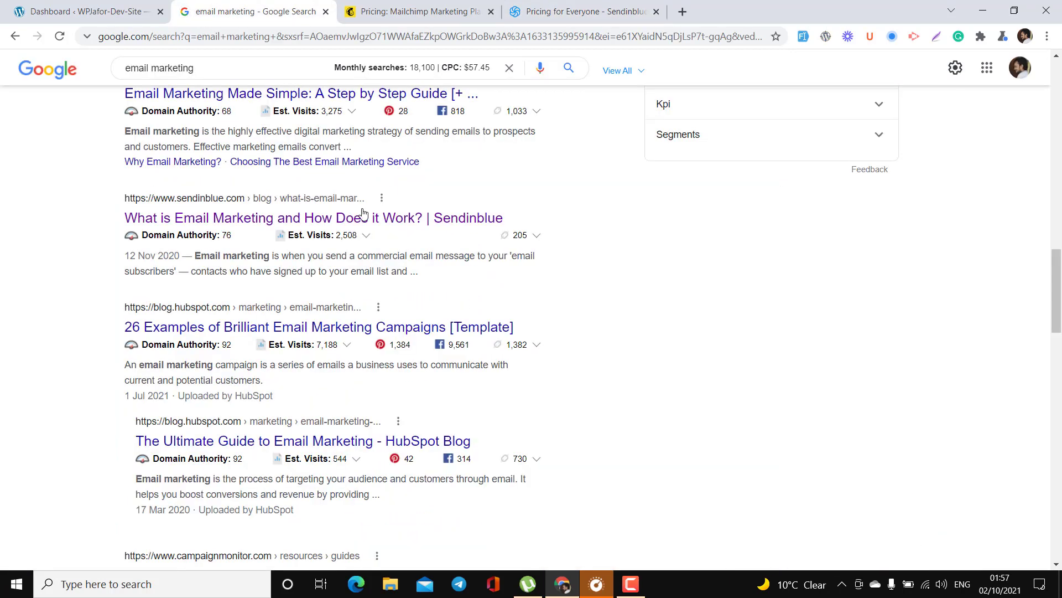
{"action": "scroll", "coordinate": [362, 213], "scroll_direction": "down", "scroll_amount": 1}
{"action": "scroll", "coordinate": [344, 260], "scroll_direction": "down", "scroll_amount": 2}
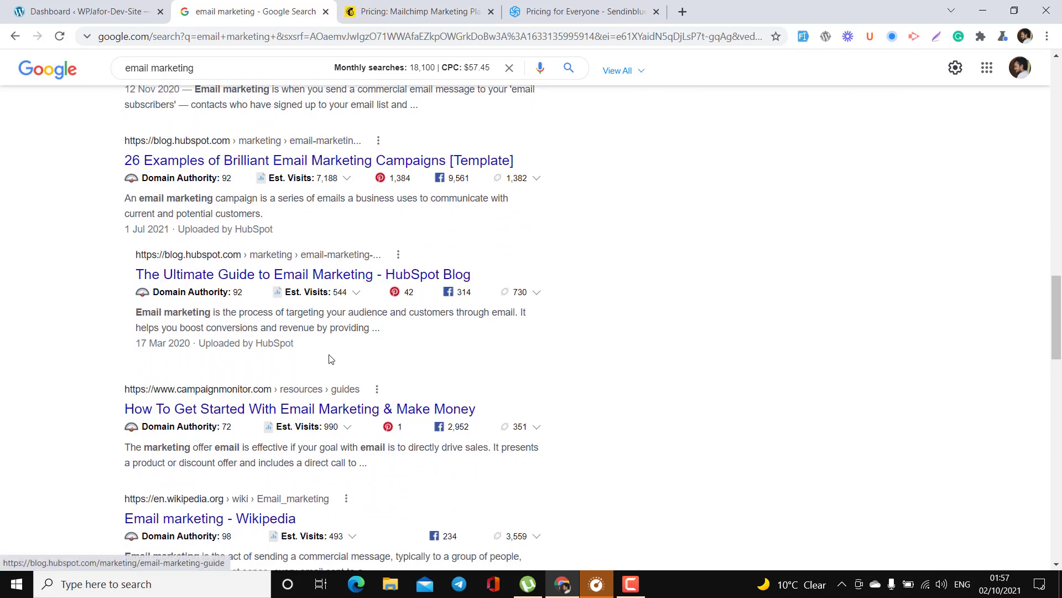
{"action": "scroll", "coordinate": [345, 378], "scroll_direction": "down", "scroll_amount": 1}
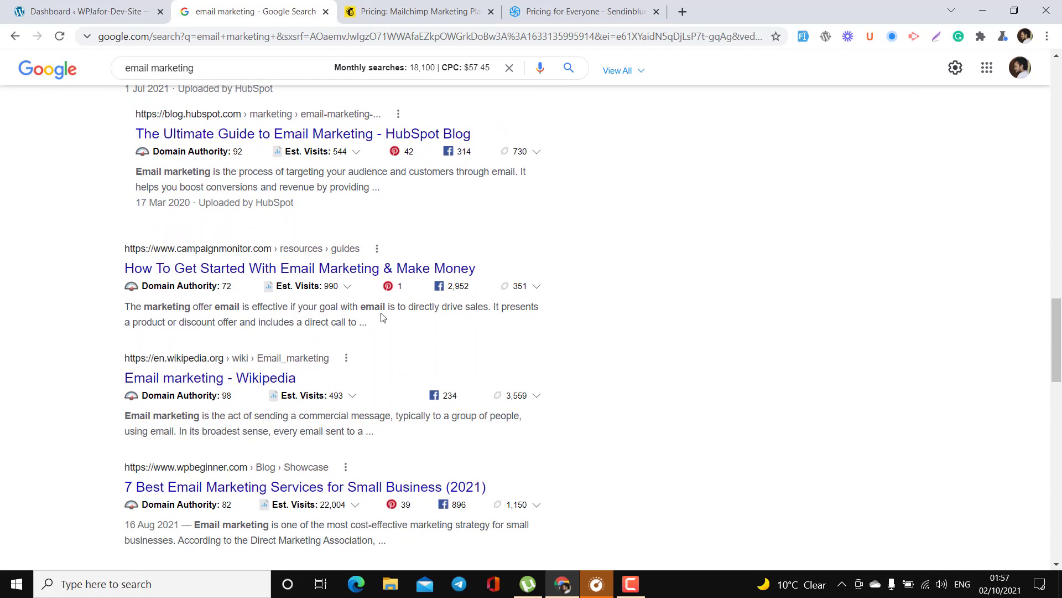
{"action": "left_click", "coordinate": [373, 270]}
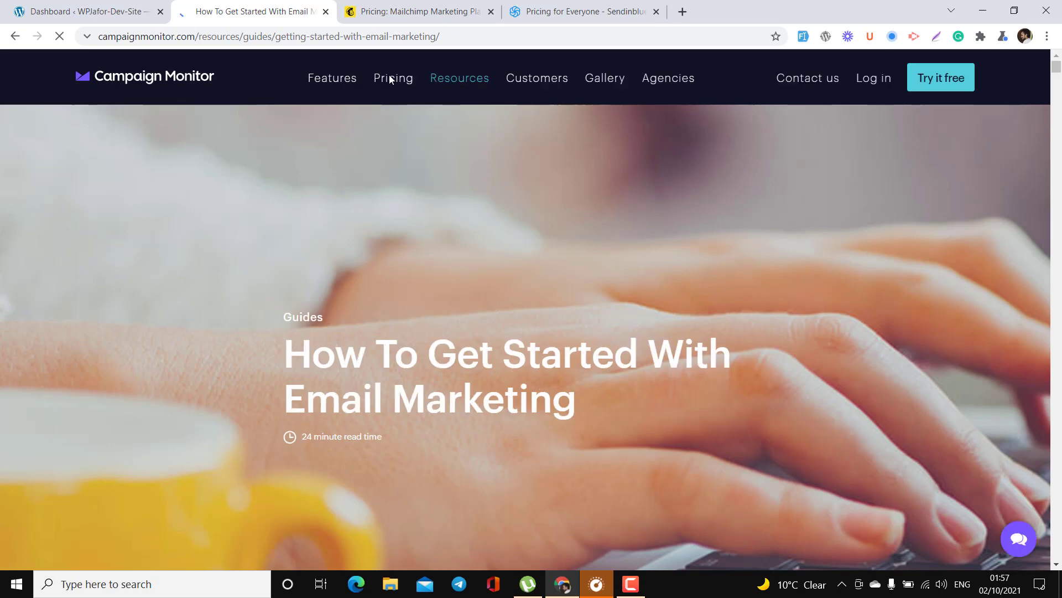
Step: Open Campaign Monitor's pricing page and bring up its Basic, Unlimited and Premier plans
{"action": "left_click", "coordinate": [392, 78]}
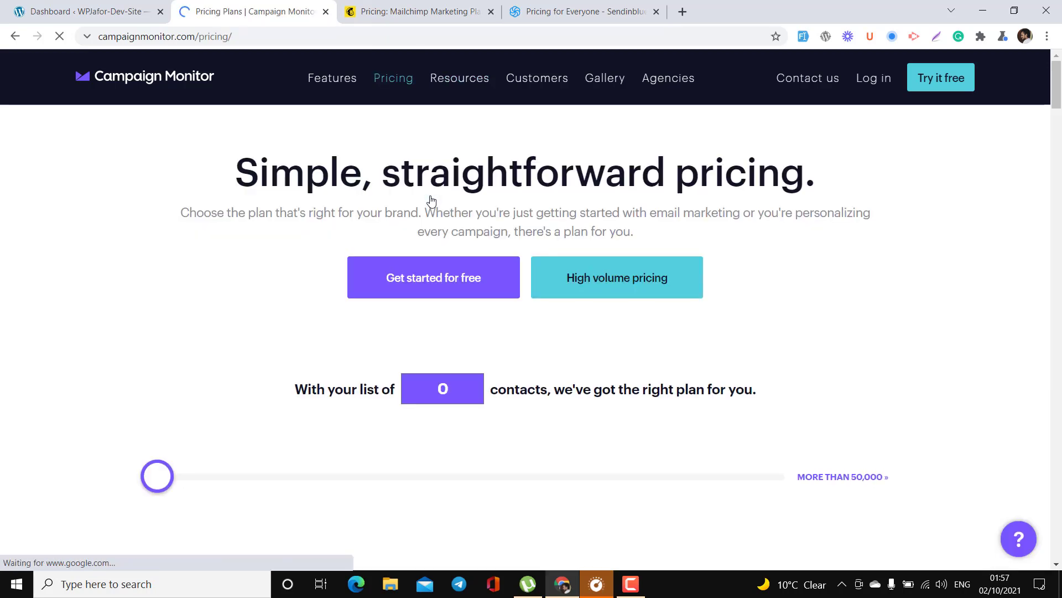
{"action": "scroll", "coordinate": [432, 200], "scroll_direction": "down", "scroll_amount": 6}
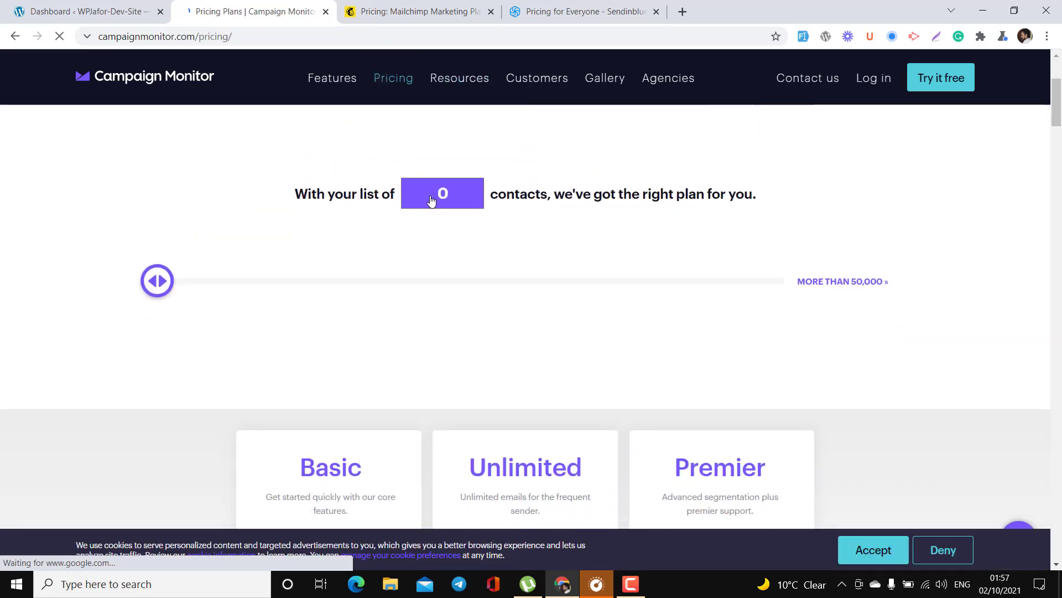
{"action": "scroll", "coordinate": [431, 201], "scroll_direction": "down", "scroll_amount": 2}
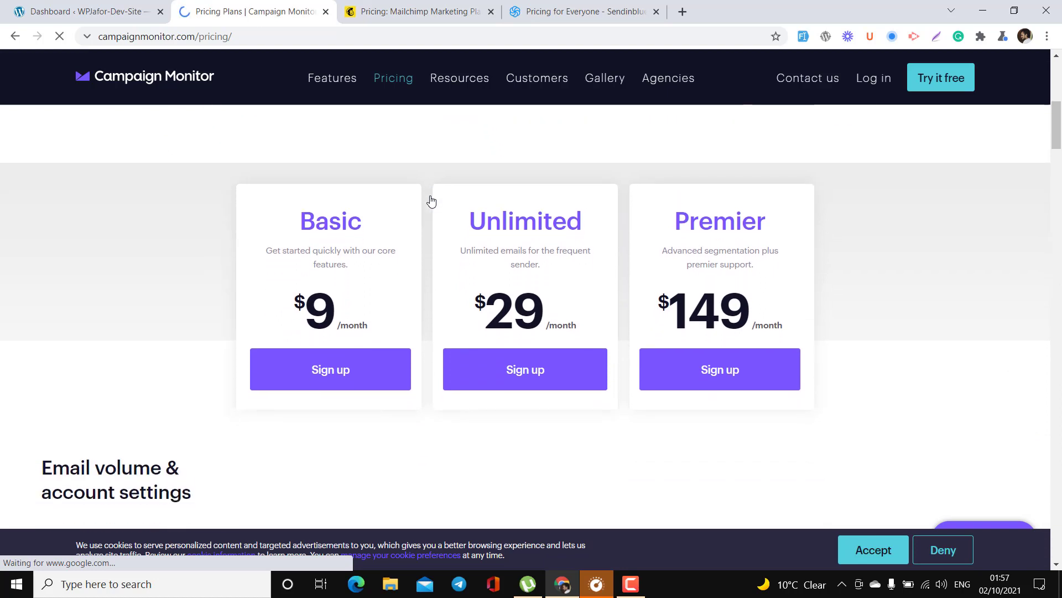
Step: Compare the monthly prices and descriptions of Campaign Monitor's Basic, Unlimited and Premier plans, including the contact-list size selector
{"action": "left_click_drag", "start_coordinate": [370, 329], "coordinate": [313, 224]}
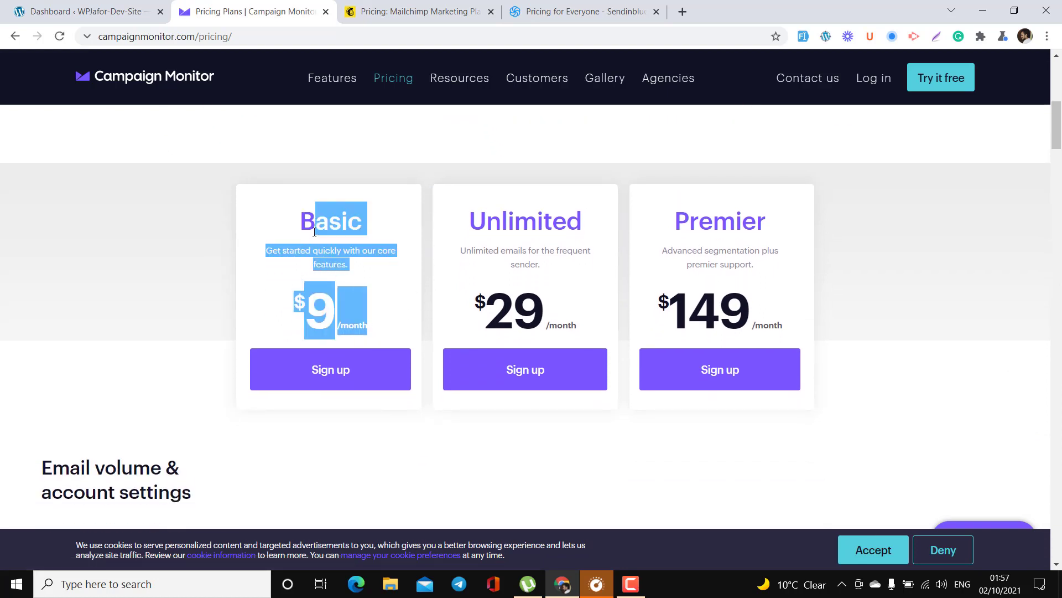
{"action": "left_click", "coordinate": [315, 232]}
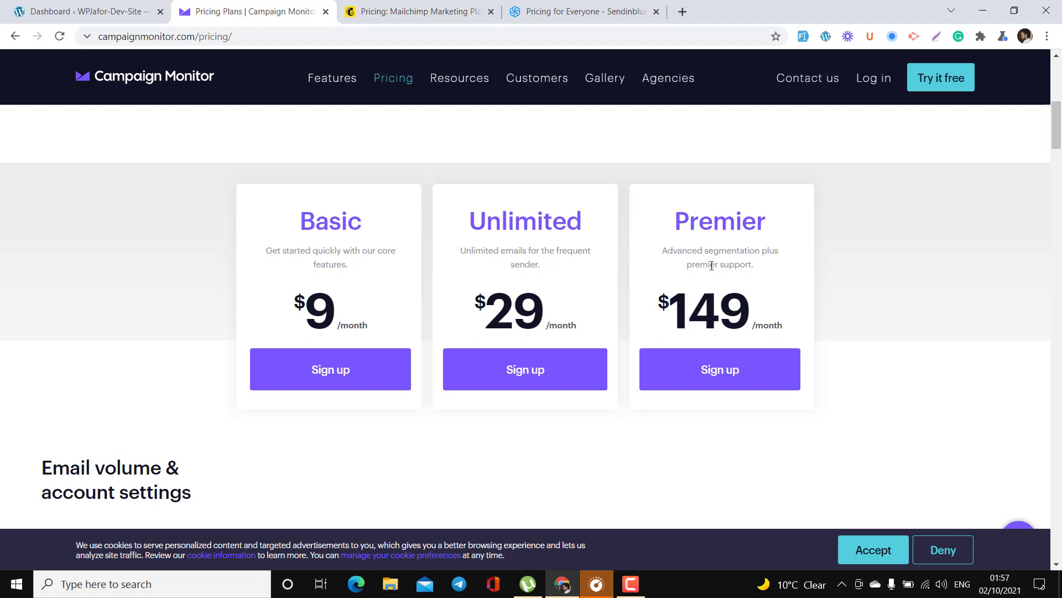
{"action": "left_click_drag", "start_coordinate": [662, 250], "coordinate": [764, 280]}
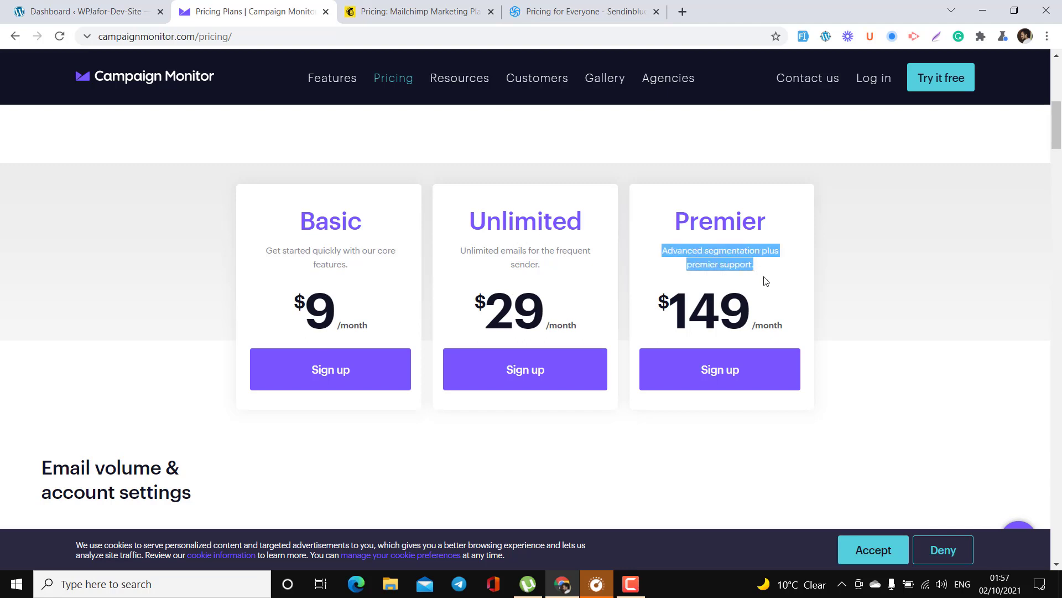
{"action": "left_click", "coordinate": [764, 275]}
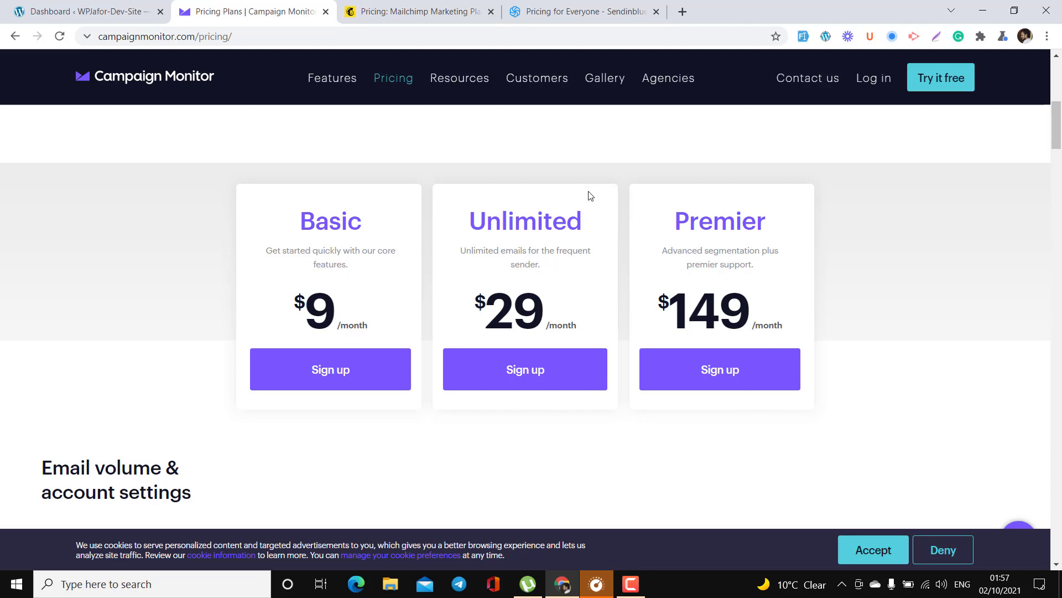
{"action": "double_click", "coordinate": [717, 314]}
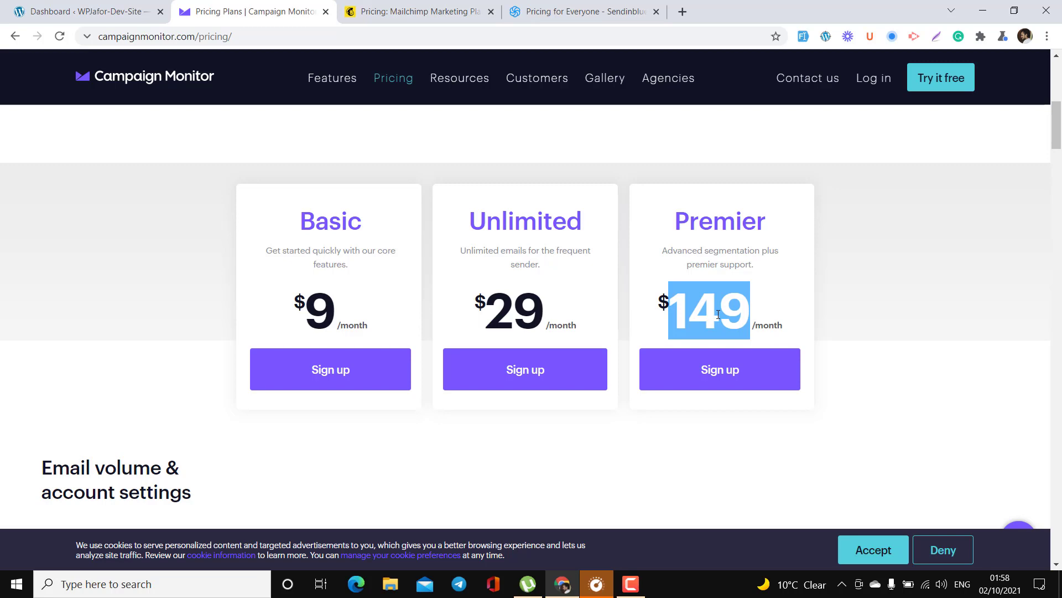
{"action": "left_click", "coordinate": [718, 314]}
{"action": "scroll", "coordinate": [607, 277], "scroll_direction": "up", "scroll_amount": 2}
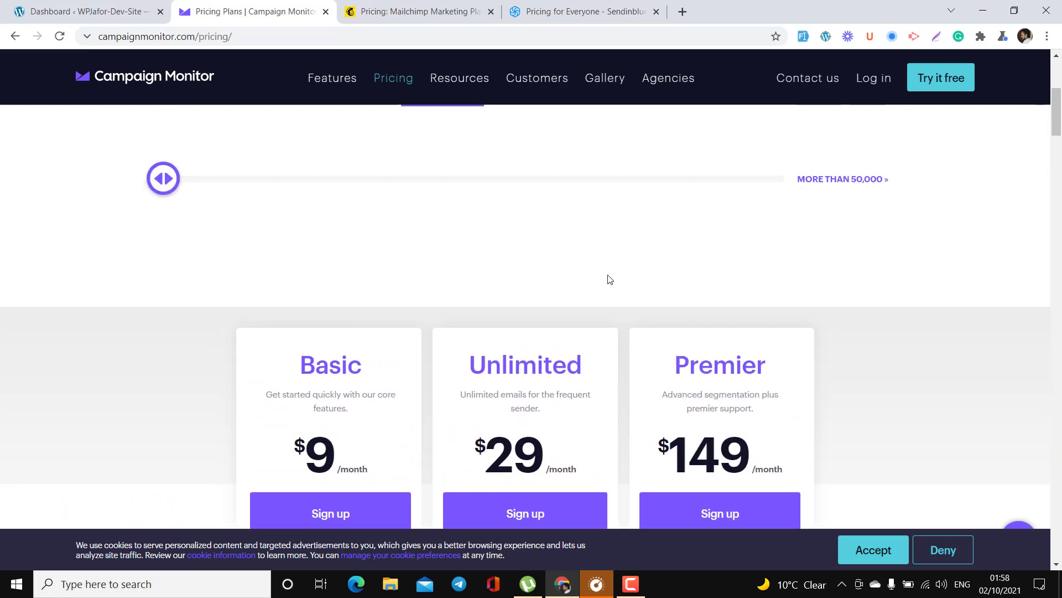
{"action": "scroll", "coordinate": [607, 277], "scroll_direction": "up", "scroll_amount": 1}
{"action": "scroll", "coordinate": [609, 278], "scroll_direction": "down", "scroll_amount": 2}
{"action": "scroll", "coordinate": [609, 278], "scroll_direction": "up", "scroll_amount": 5}
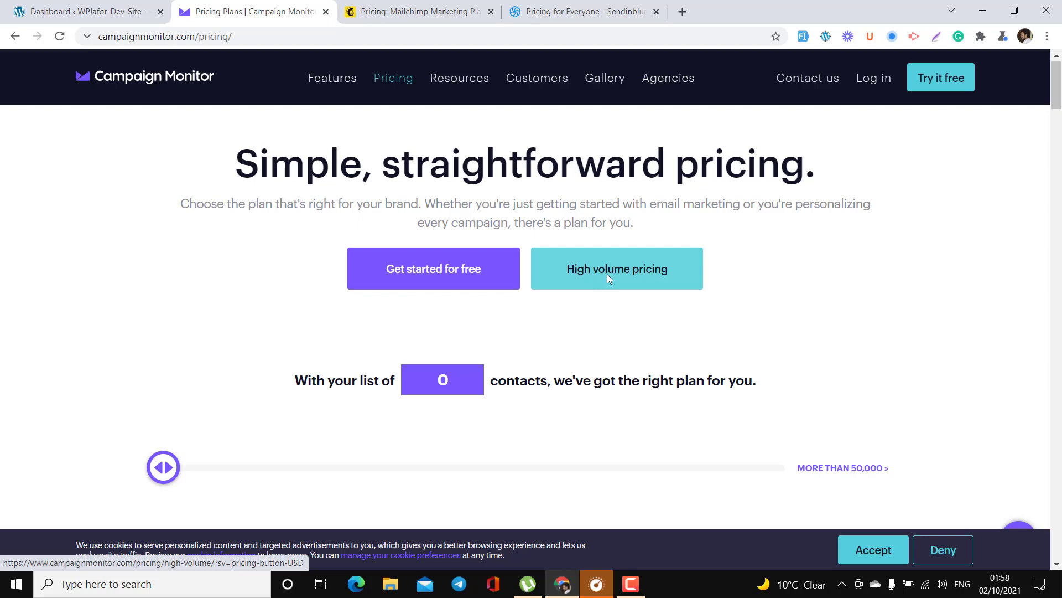
Step: Open the FluentCRM website, fluentcrm.com, in a new browser tab
{"action": "left_click", "coordinate": [683, 11]}
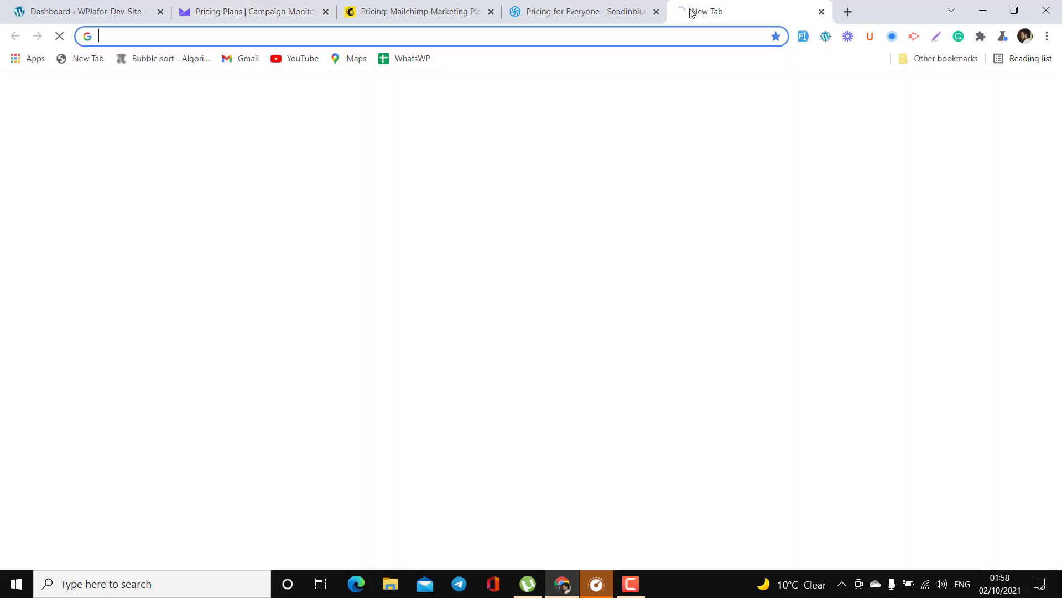
{"action": "type", "text": "fluent"}
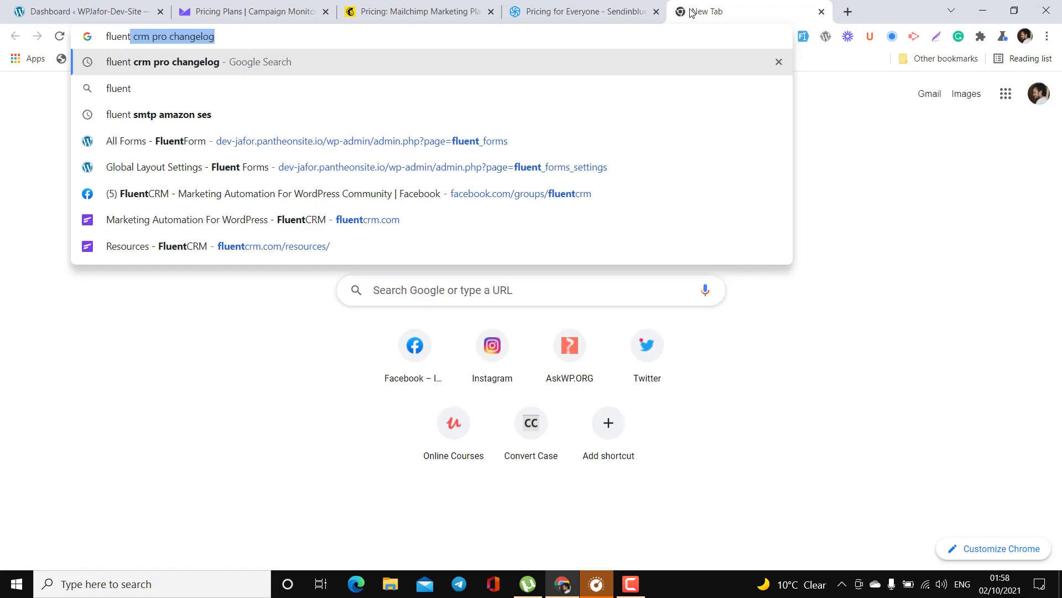
{"action": "type", "text": "crm"}
{"action": "key", "text": "Return"}
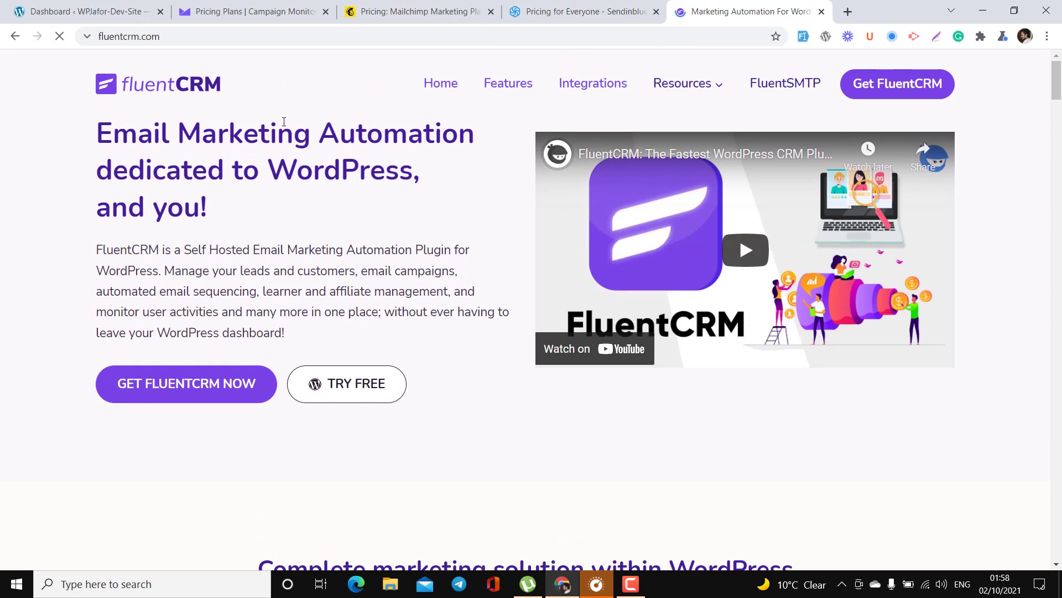
Step: Examine FluentCRM's homepage for its WordPress email marketing description, essential features and third-party integrations
{"action": "triple_click", "coordinate": [277, 162]}
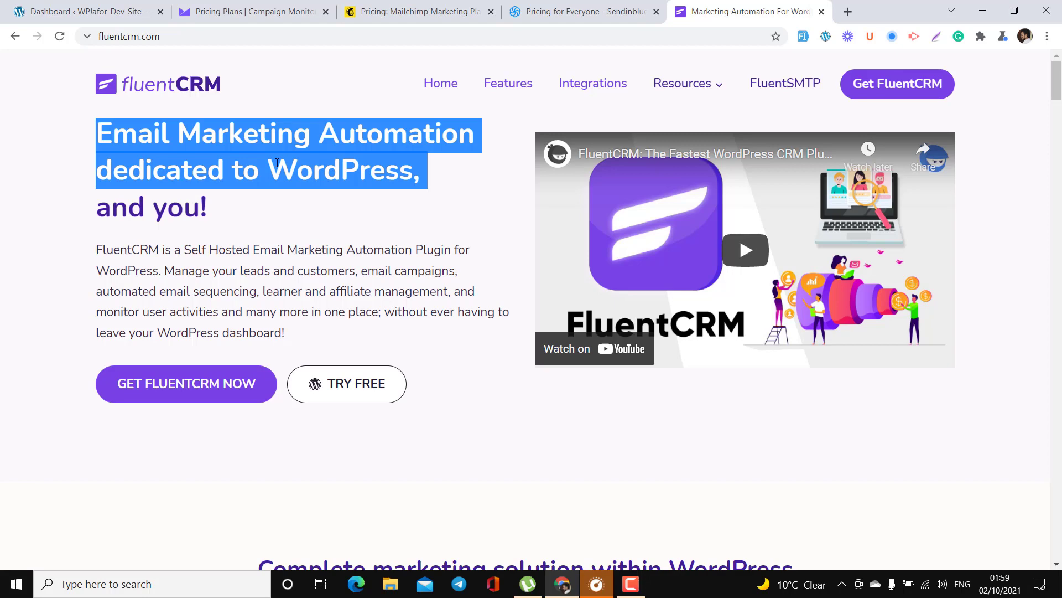
{"action": "left_click", "coordinate": [278, 163]}
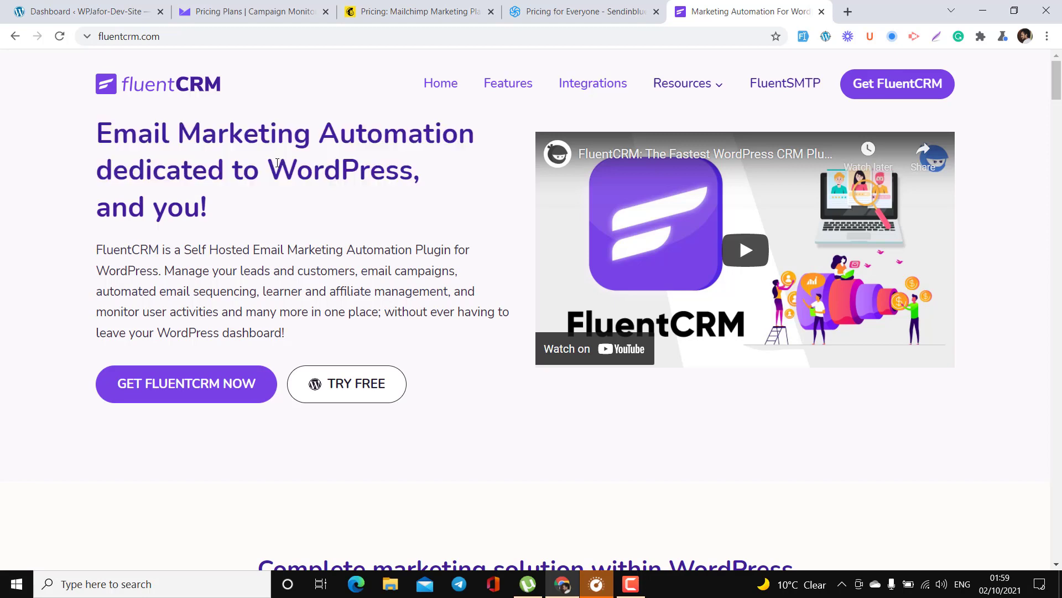
{"action": "scroll", "coordinate": [278, 162], "scroll_direction": "down", "scroll_amount": 5}
{"action": "scroll", "coordinate": [319, 243], "scroll_direction": "up", "scroll_amount": 2}
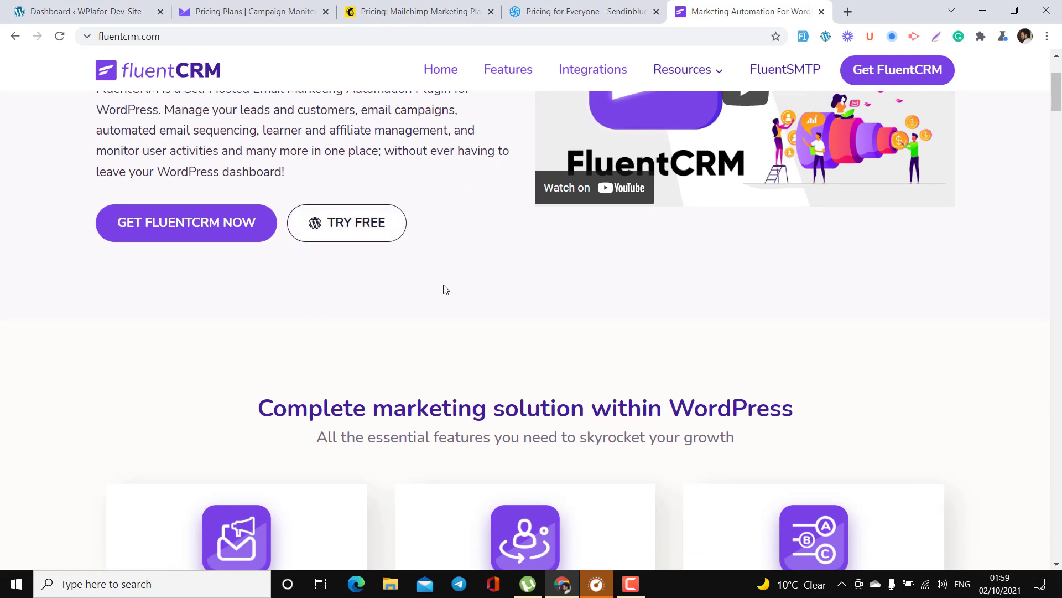
{"action": "scroll", "coordinate": [446, 290], "scroll_direction": "down", "scroll_amount": 3}
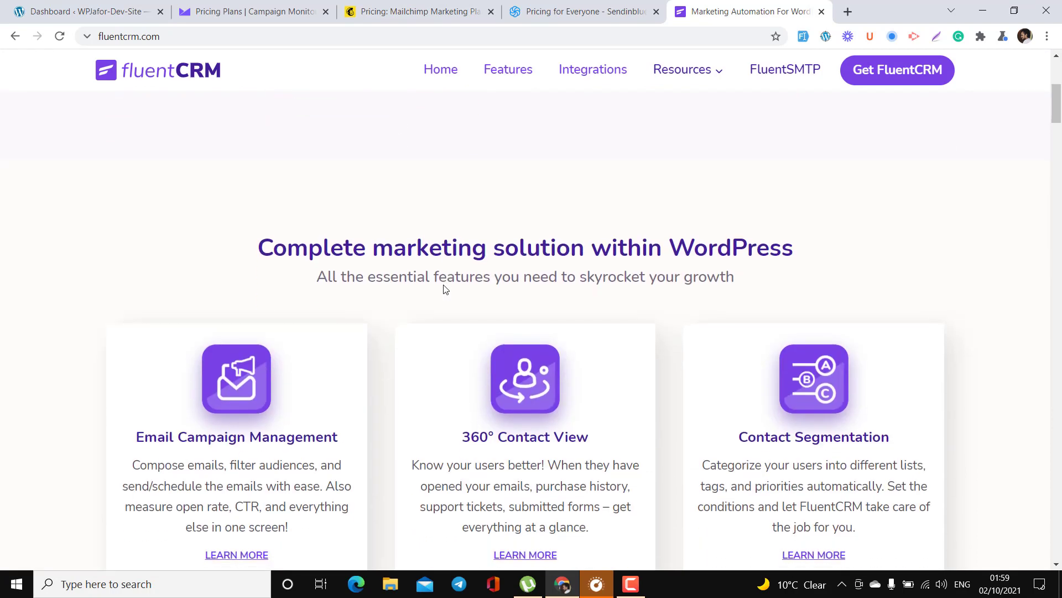
{"action": "scroll", "coordinate": [446, 290], "scroll_direction": "down", "scroll_amount": 15}
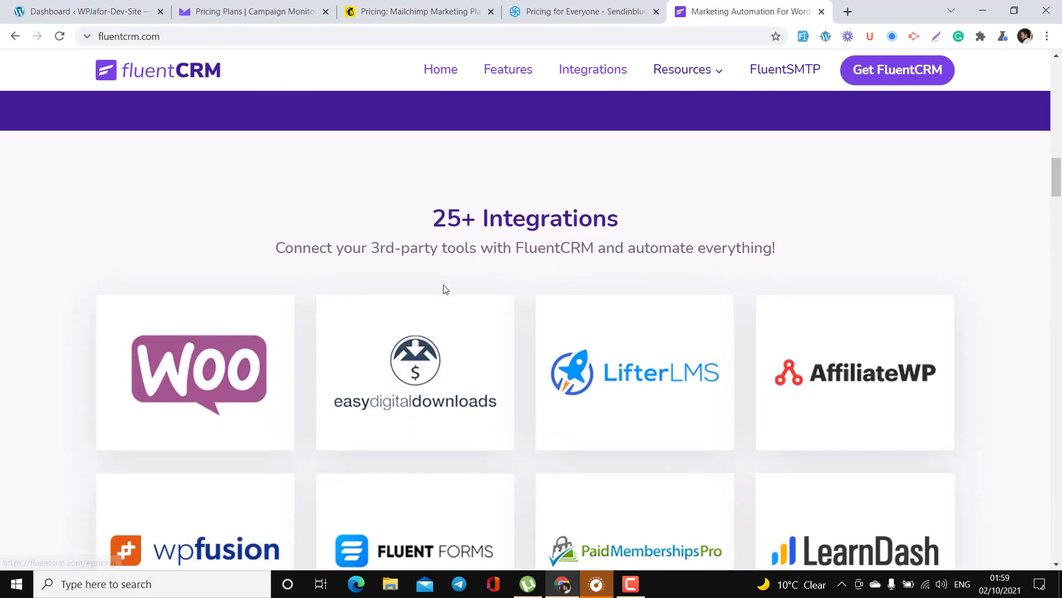
{"action": "scroll", "coordinate": [691, 167], "scroll_direction": "down", "scroll_amount": 2}
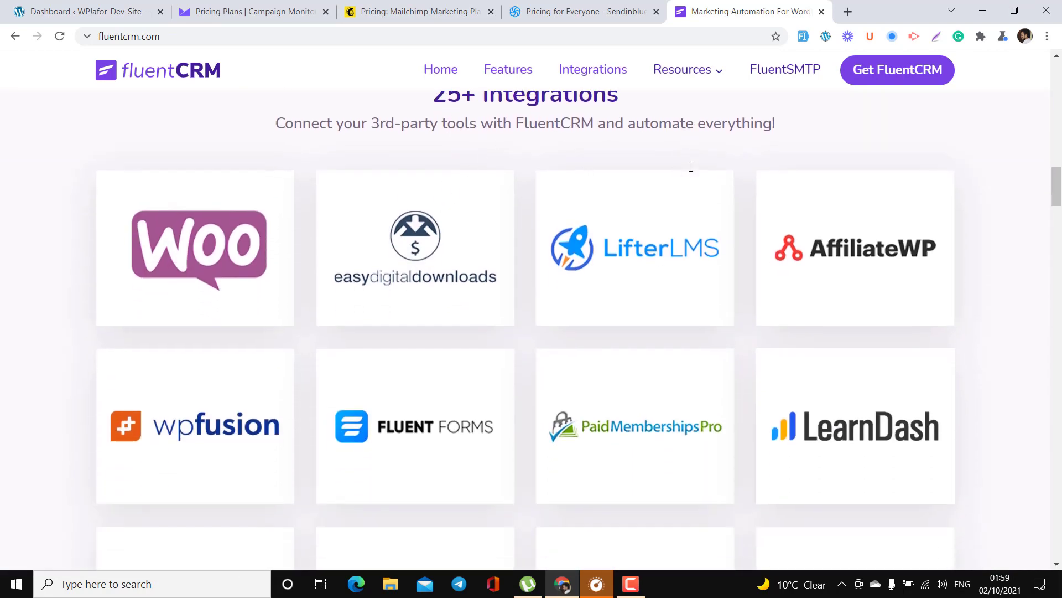
Step: Go to FluentCRM's pricing and compare the annual prices and domain limits of the Single Site, 5 Site and 50 Site licenses
{"action": "left_click", "coordinate": [887, 82]}
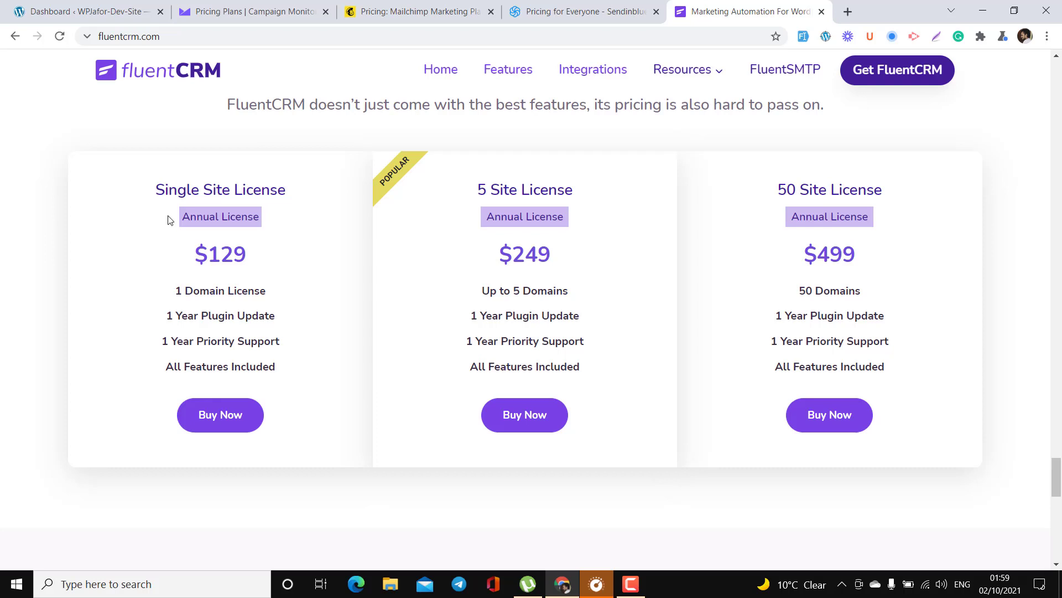
{"action": "triple_click", "coordinate": [247, 262]}
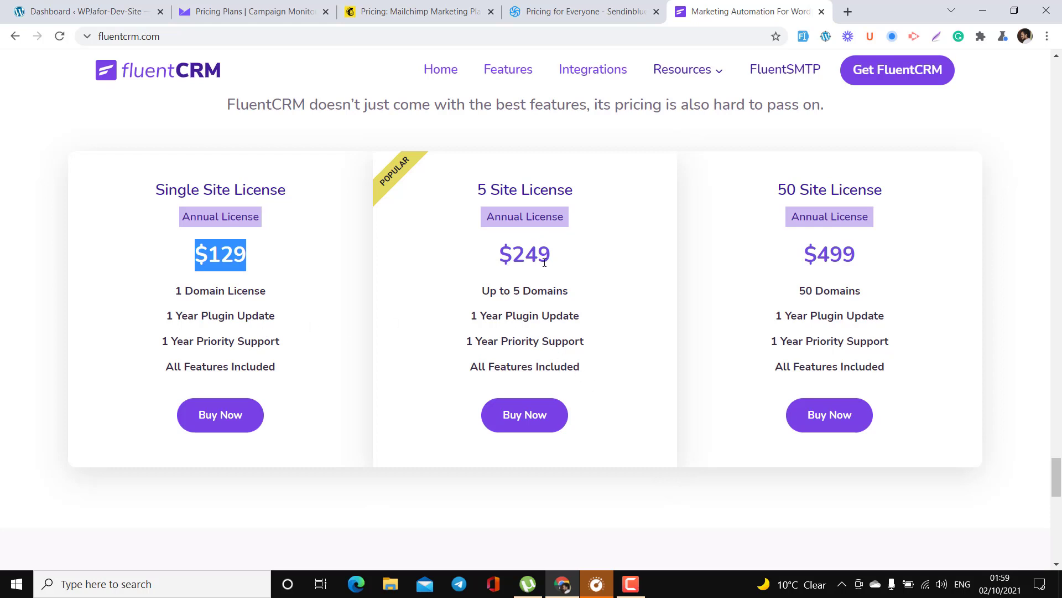
{"action": "left_click", "coordinate": [253, 197]}
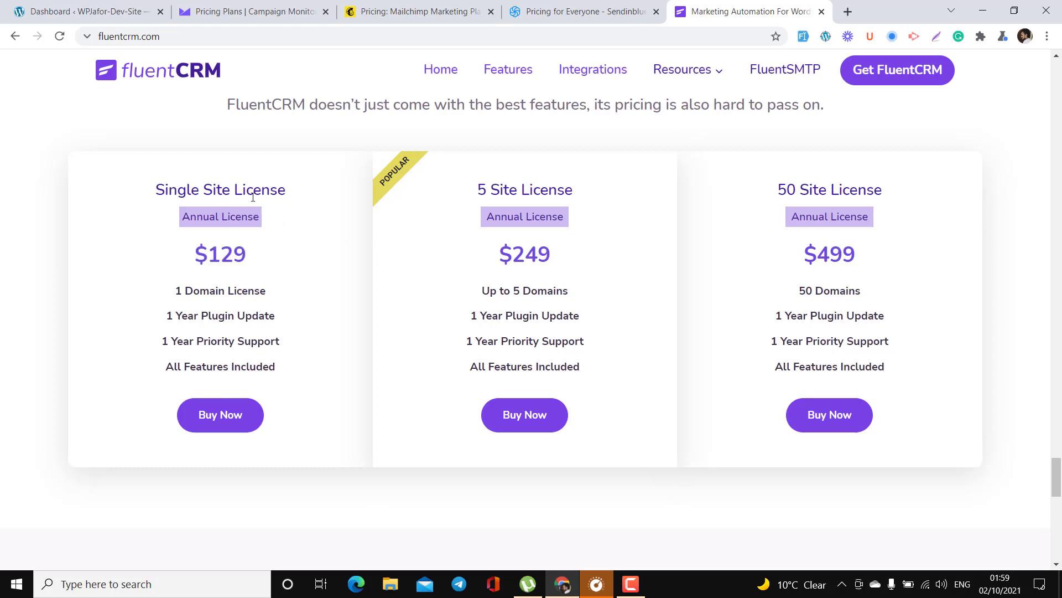
{"action": "double_click", "coordinate": [234, 192]}
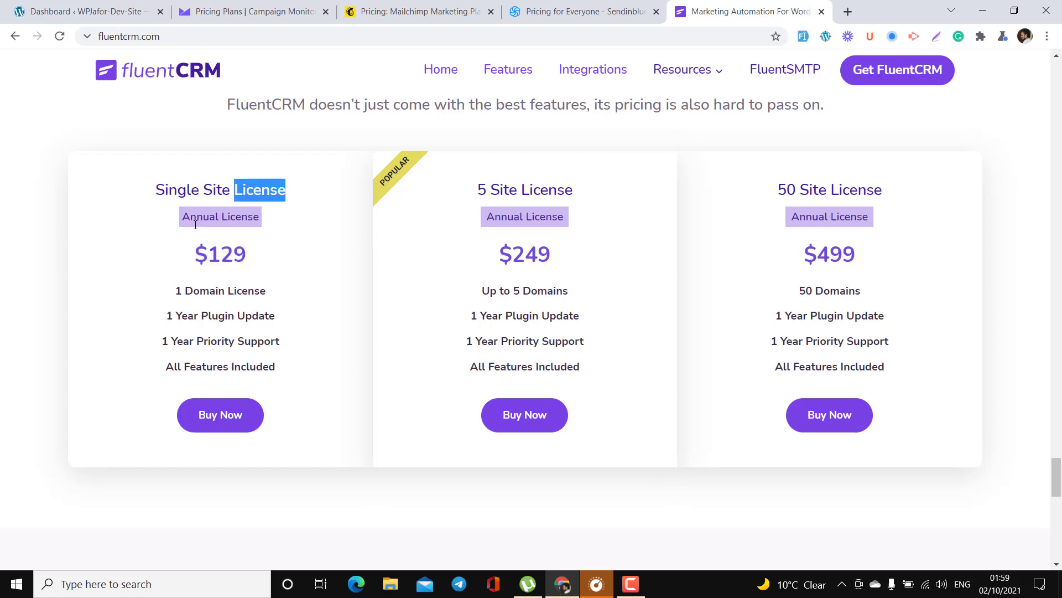
{"action": "left_click", "coordinate": [528, 200]}
{"action": "double_click", "coordinate": [531, 255]}
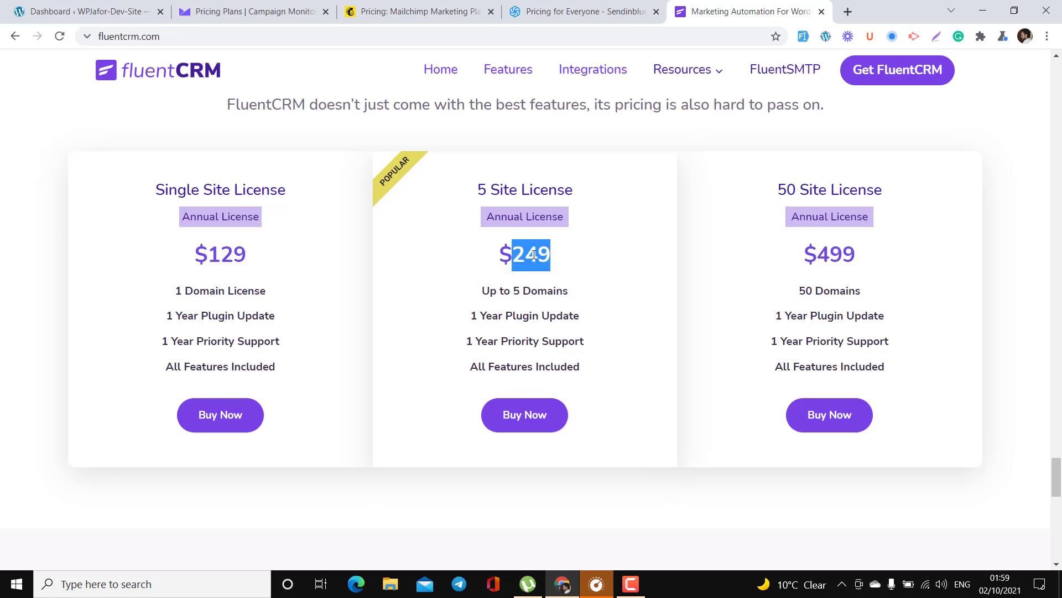
{"action": "triple_click", "coordinate": [839, 291]}
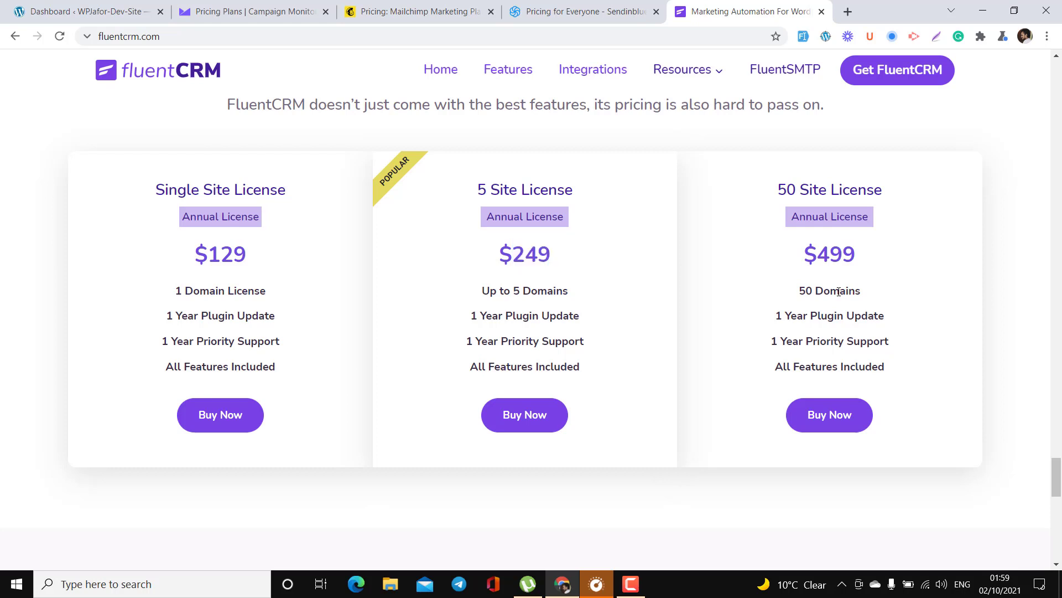
{"action": "left_click", "coordinate": [838, 292]}
{"action": "triple_click", "coordinate": [840, 254]}
{"action": "left_click", "coordinate": [840, 254]}
{"action": "scroll", "coordinate": [627, 277], "scroll_direction": "up", "scroll_amount": 3}
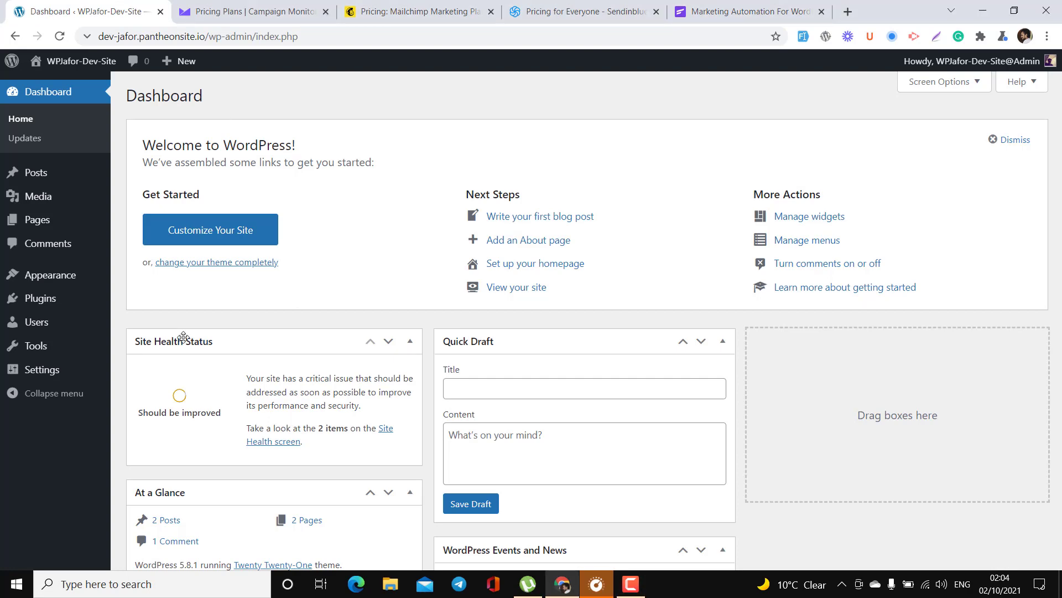
Step: On the WordPress site, upload fluentcampaign-pro-2.0.1.zip as a new plugin, then install and activate it
{"action": "mouse_move", "coordinate": [59, 301]}
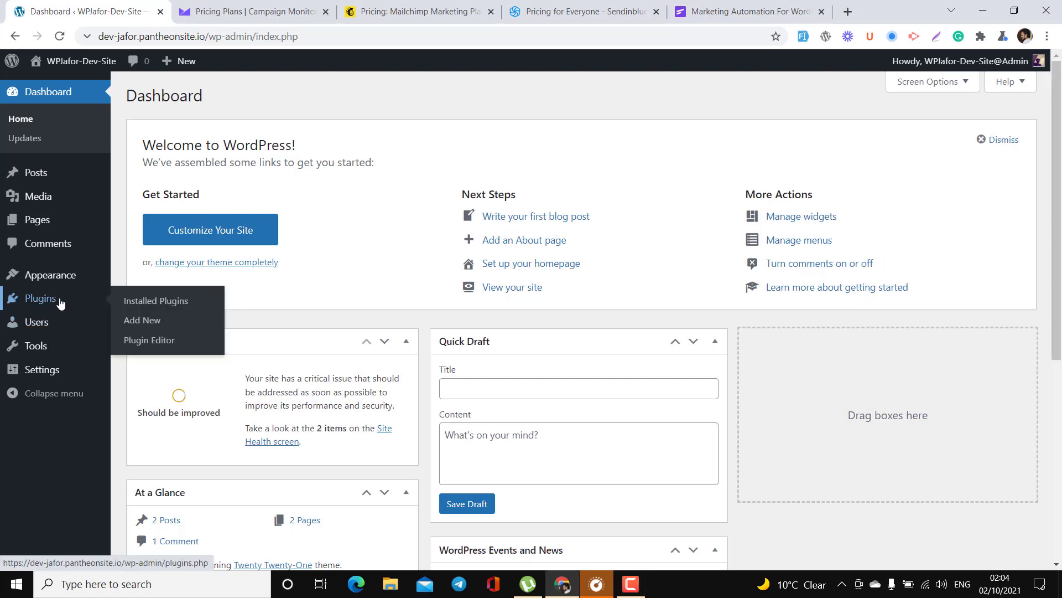
{"action": "left_click", "coordinate": [134, 325]}
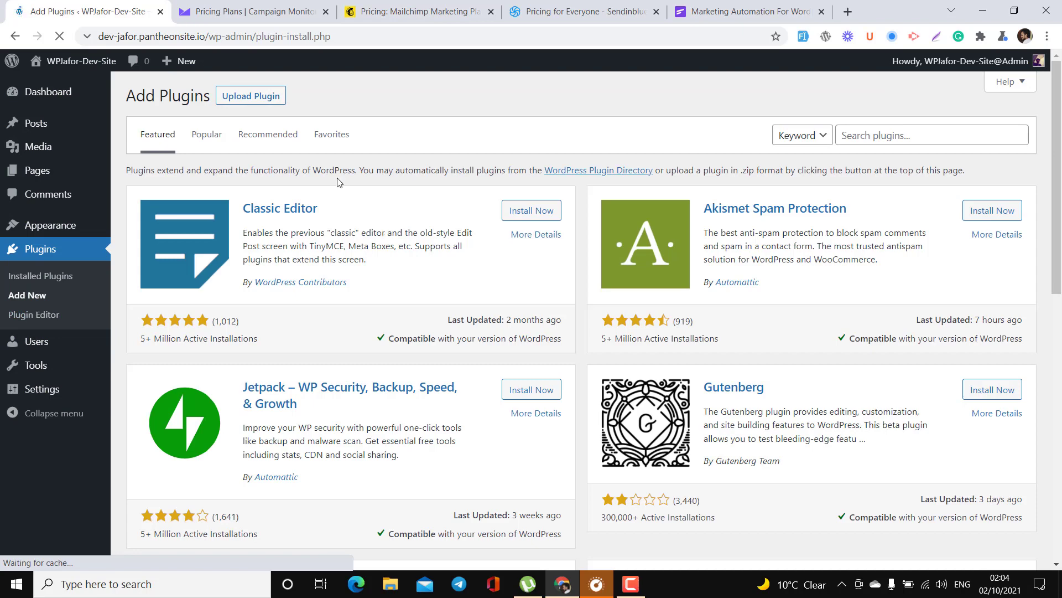
{"action": "left_click", "coordinate": [265, 96]}
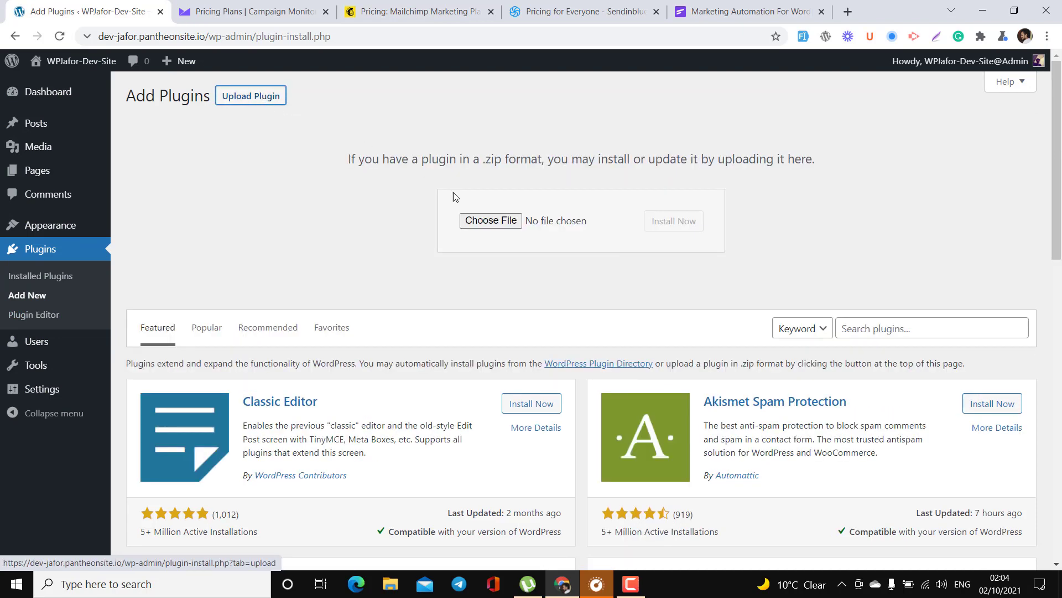
{"action": "left_click", "coordinate": [496, 223]}
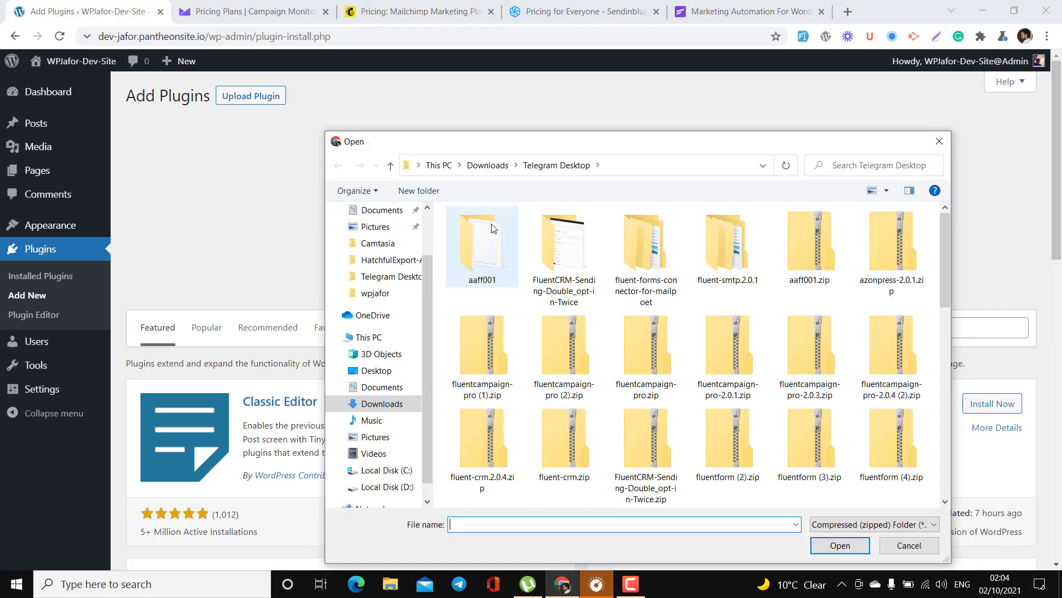
{"action": "left_click", "coordinate": [734, 357]}
{"action": "double_click", "coordinate": [735, 356]}
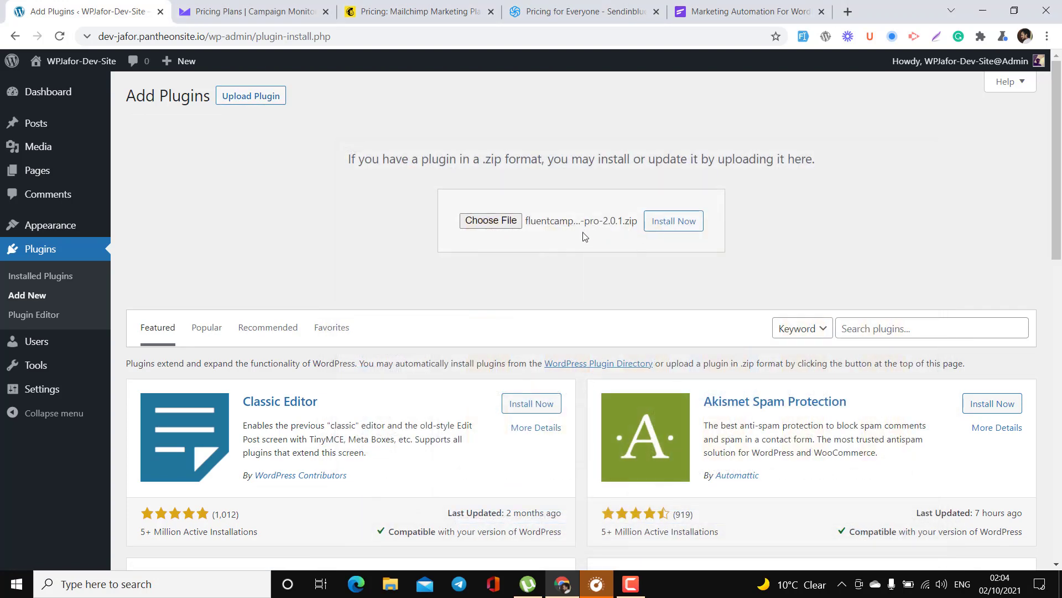
{"action": "left_click", "coordinate": [680, 231]}
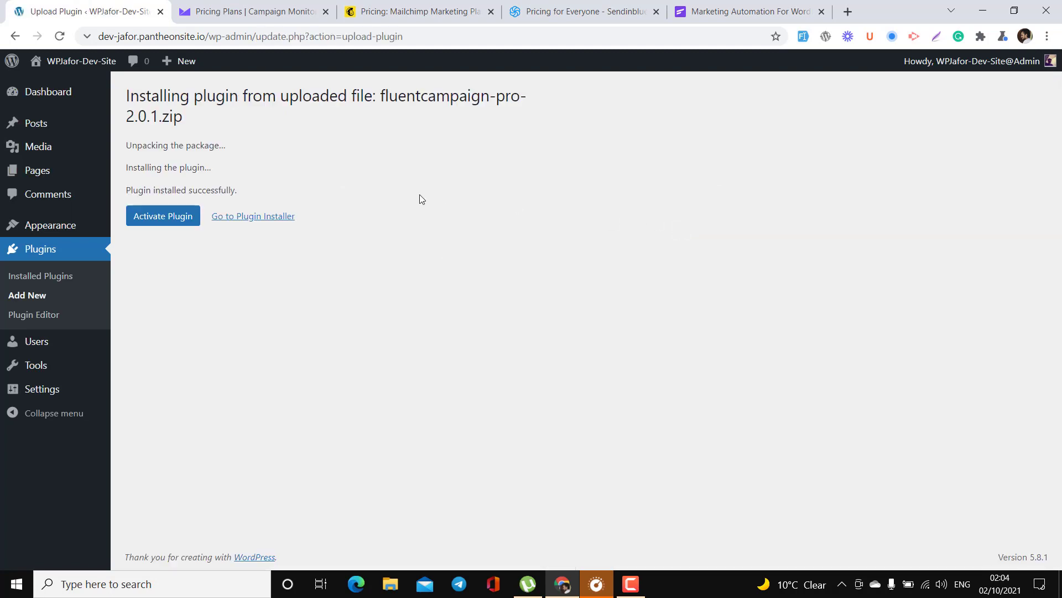
{"action": "left_click", "coordinate": [170, 219]}
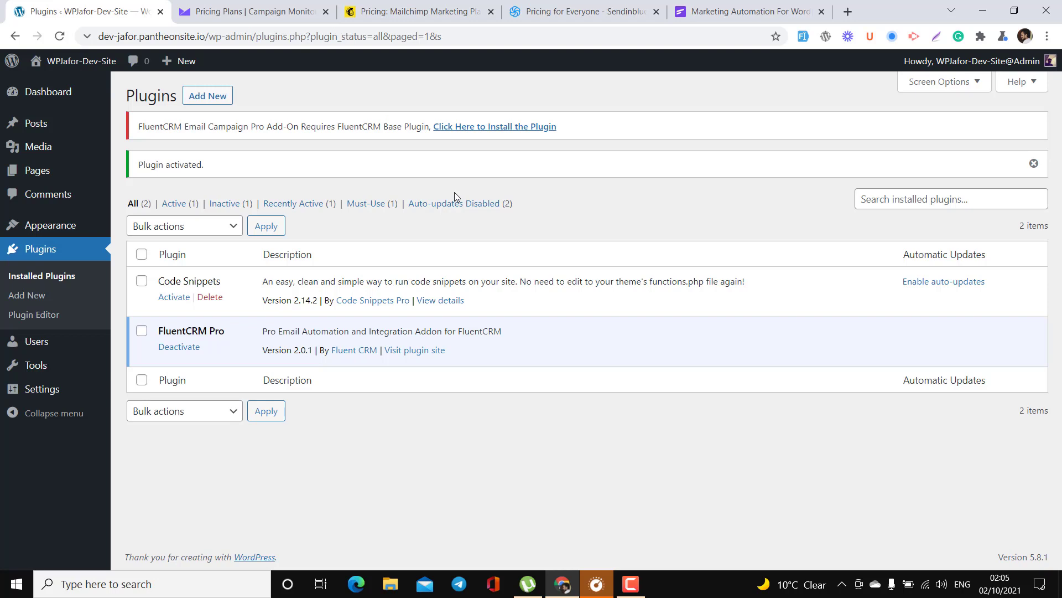
Step: Install the FluentCRM base plugin required by the Pro add-on and activate it
{"action": "left_click", "coordinate": [489, 132]}
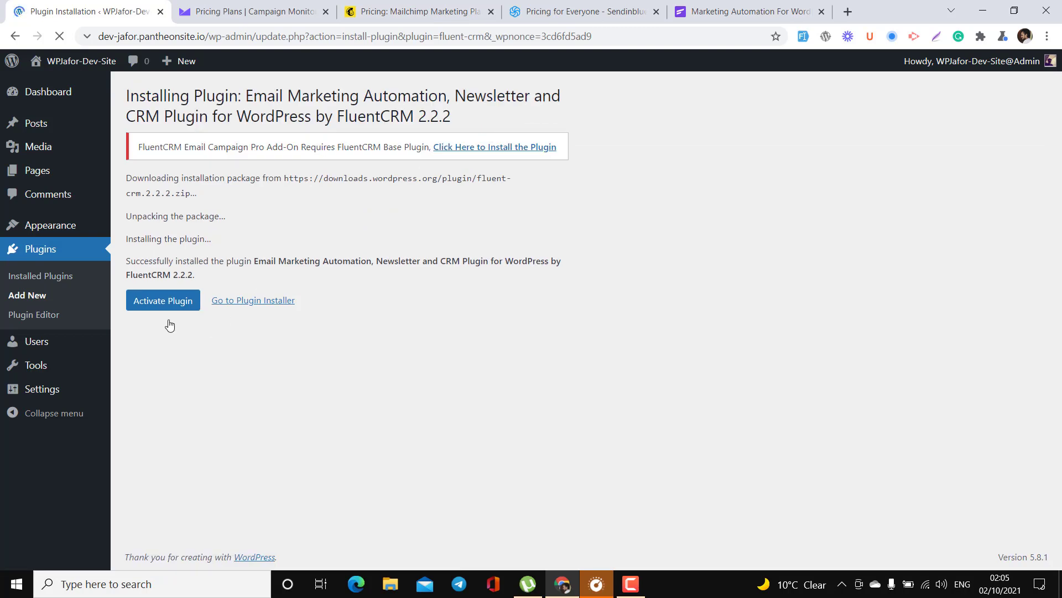
{"action": "left_click", "coordinate": [154, 303]}
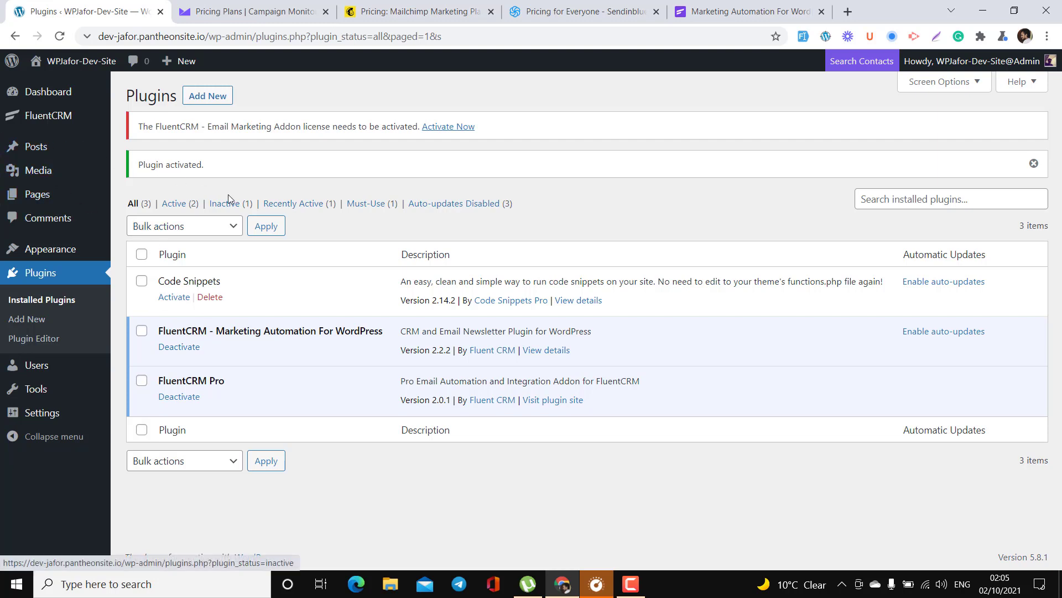
Step: Open the license management page of the FluentCRM Email Marketing Addon and go to its license key field
{"action": "triple_click", "coordinate": [248, 126]}
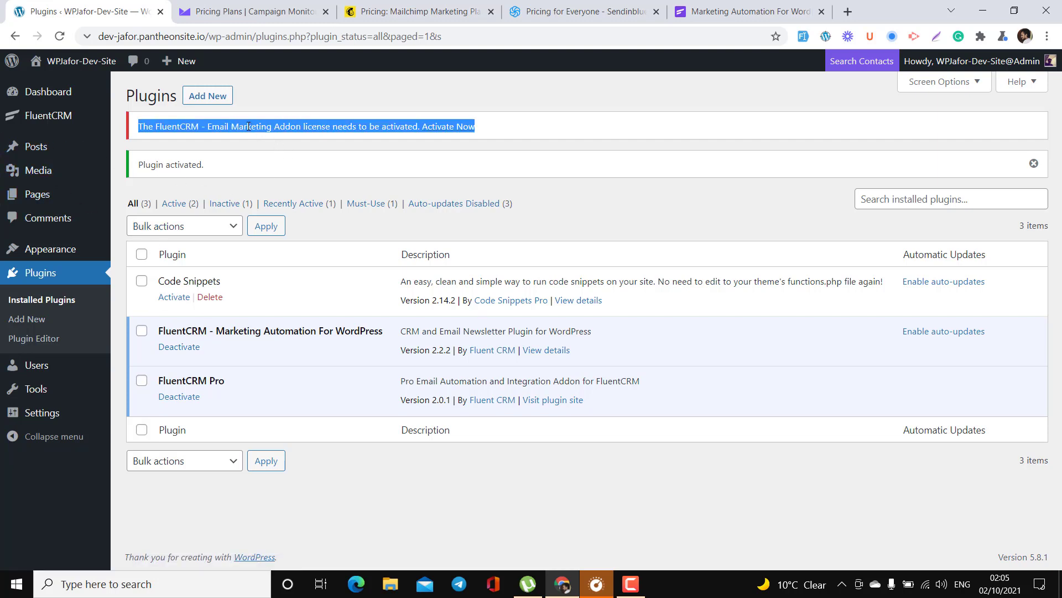
{"action": "left_click", "coordinate": [249, 126]}
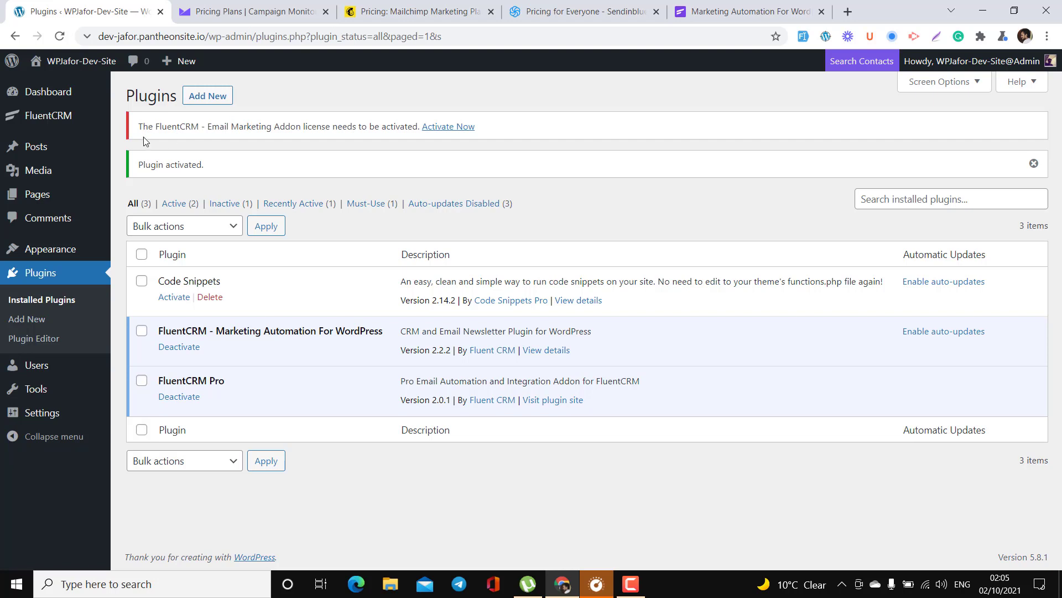
{"action": "mouse_move", "coordinate": [60, 119]}
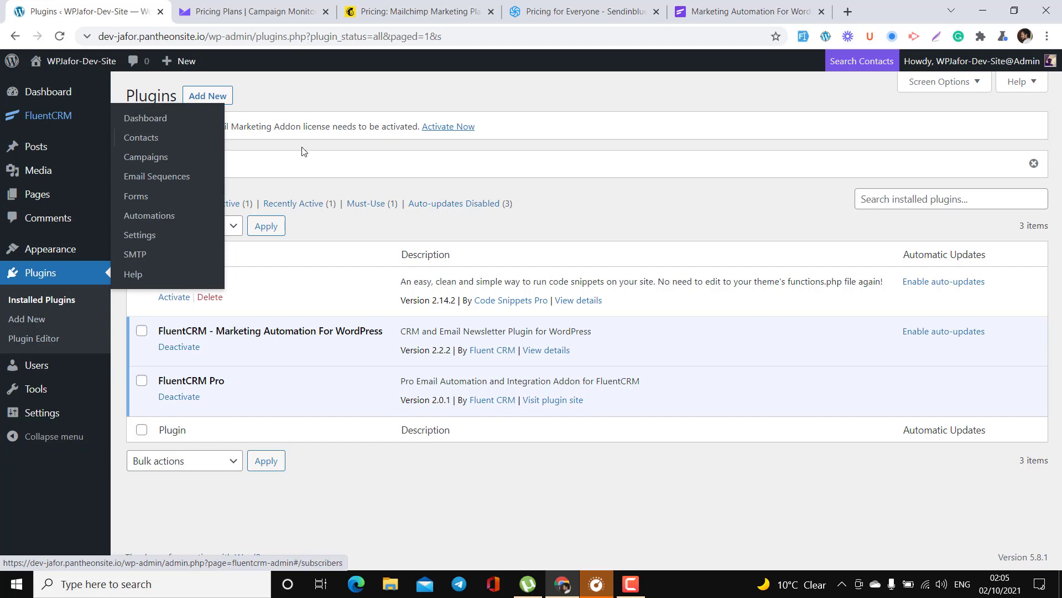
{"action": "left_click", "coordinate": [448, 129]}
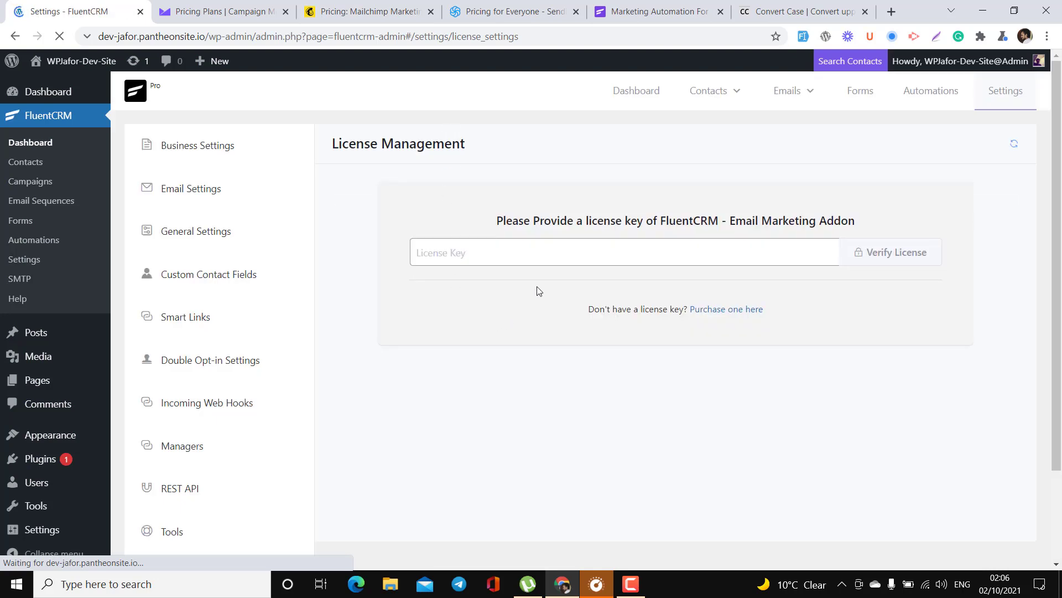
{"action": "left_click", "coordinate": [511, 256]}
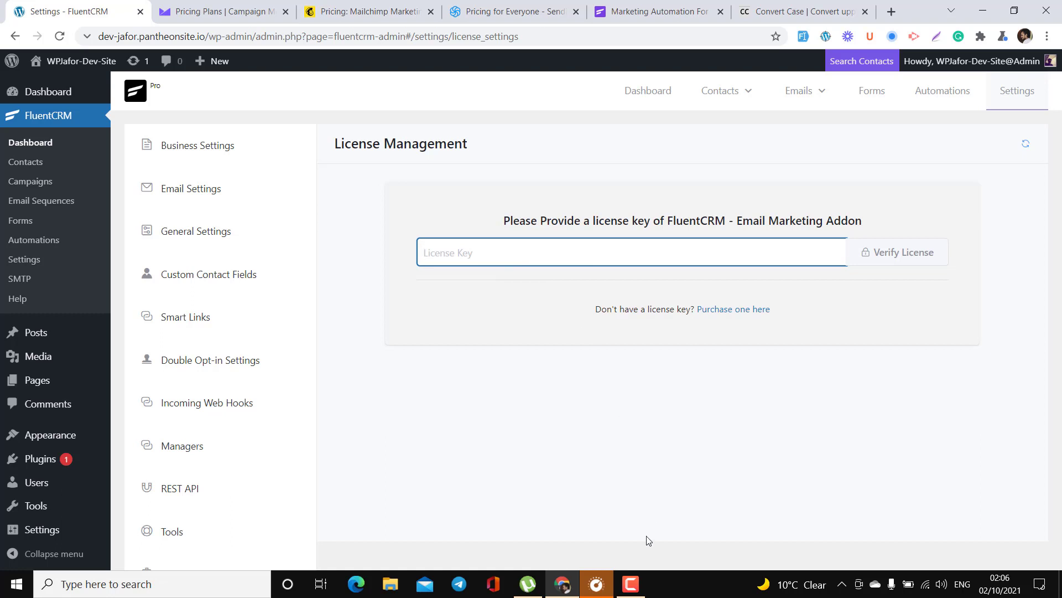
{"action": "left_click", "coordinate": [635, 591]}
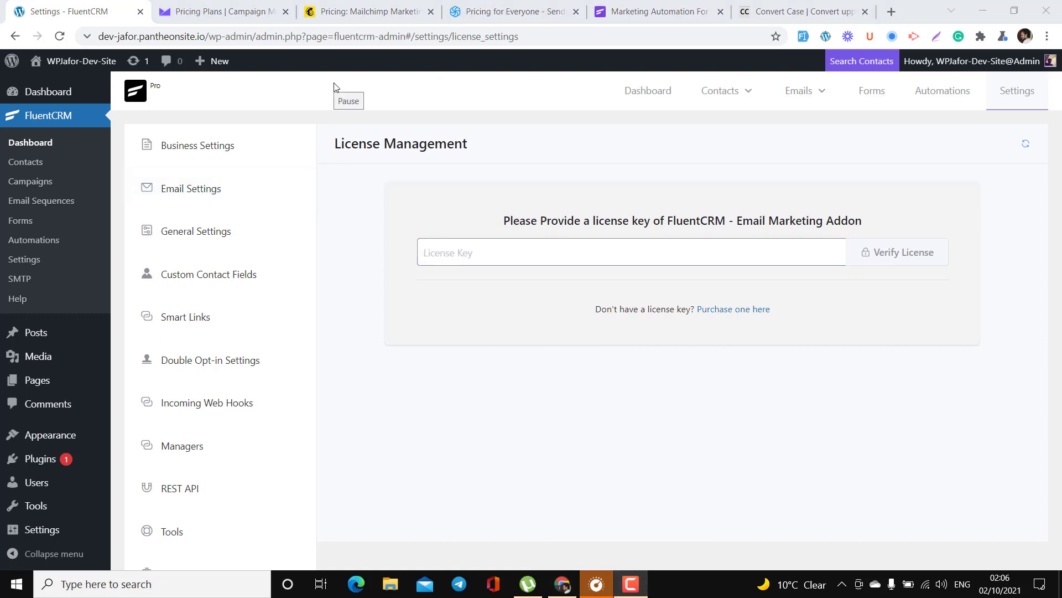
{"action": "left_click", "coordinate": [334, 87]}
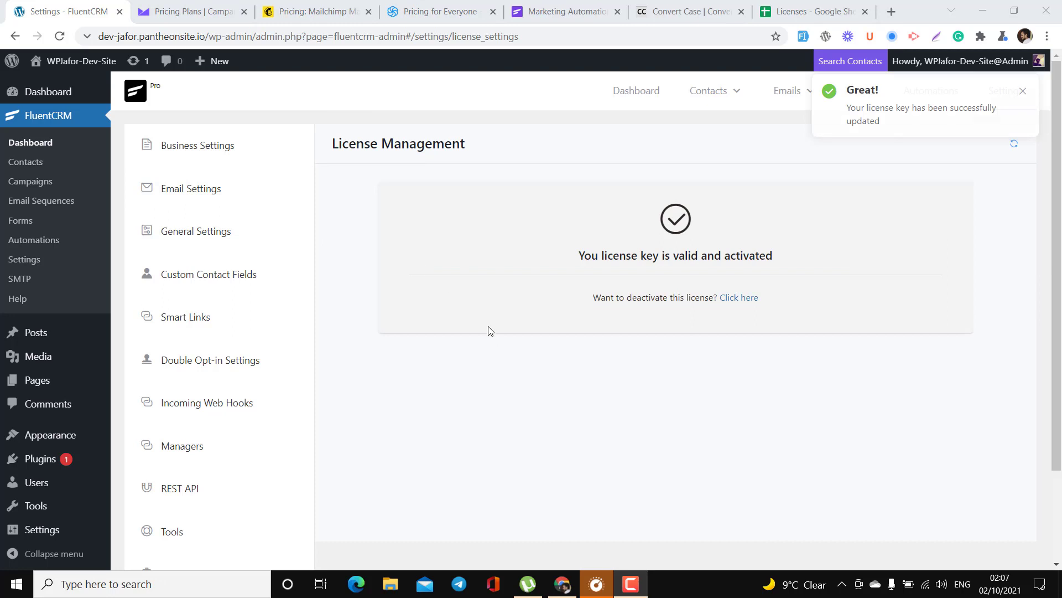
{"action": "left_click", "coordinate": [493, 337]}
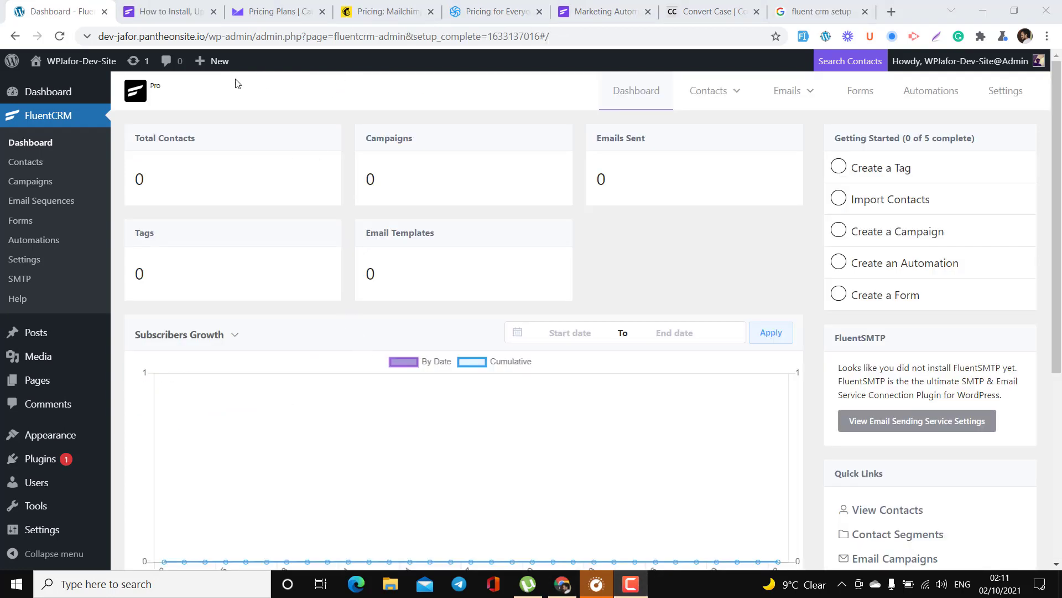
Step: In FluentCRM's business settings, set the business name to WPJafor.com and fill in the business's full address
{"action": "left_click", "coordinate": [233, 85]}
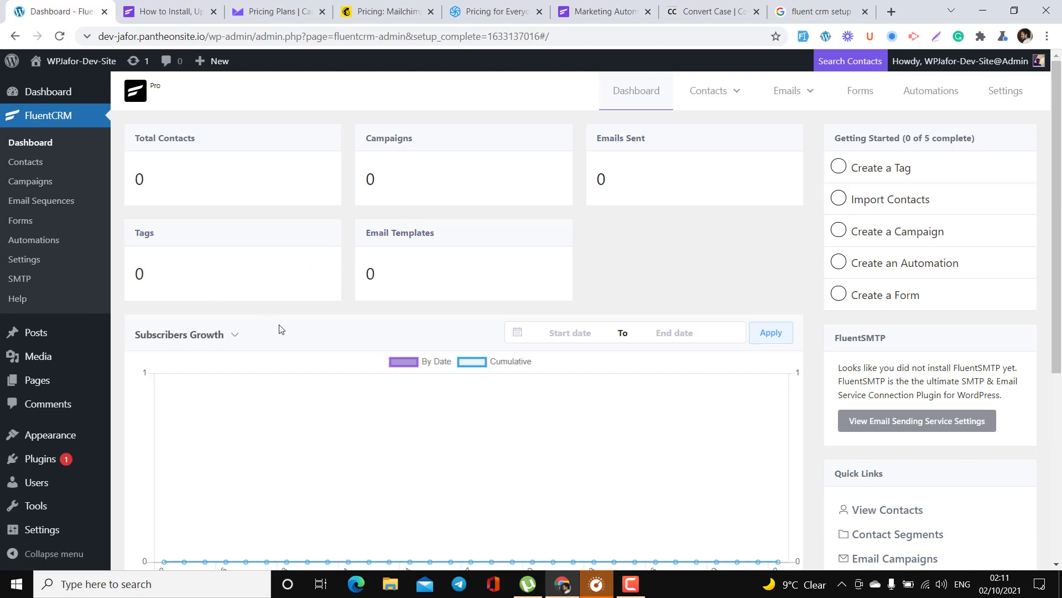
{"action": "scroll", "coordinate": [469, 303], "scroll_direction": "down", "scroll_amount": 1}
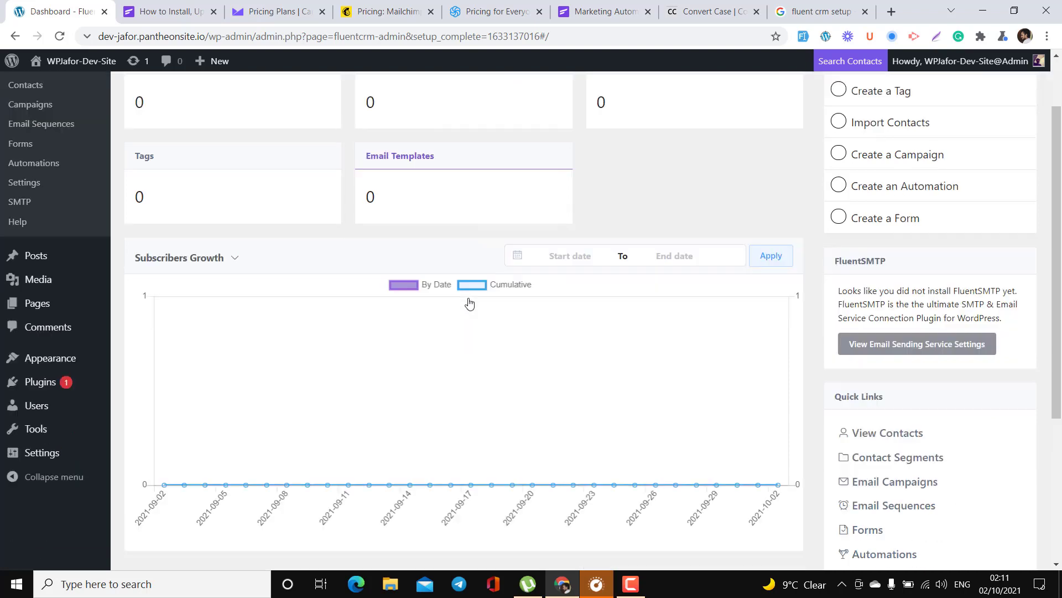
{"action": "scroll", "coordinate": [469, 303], "scroll_direction": "up", "scroll_amount": 1}
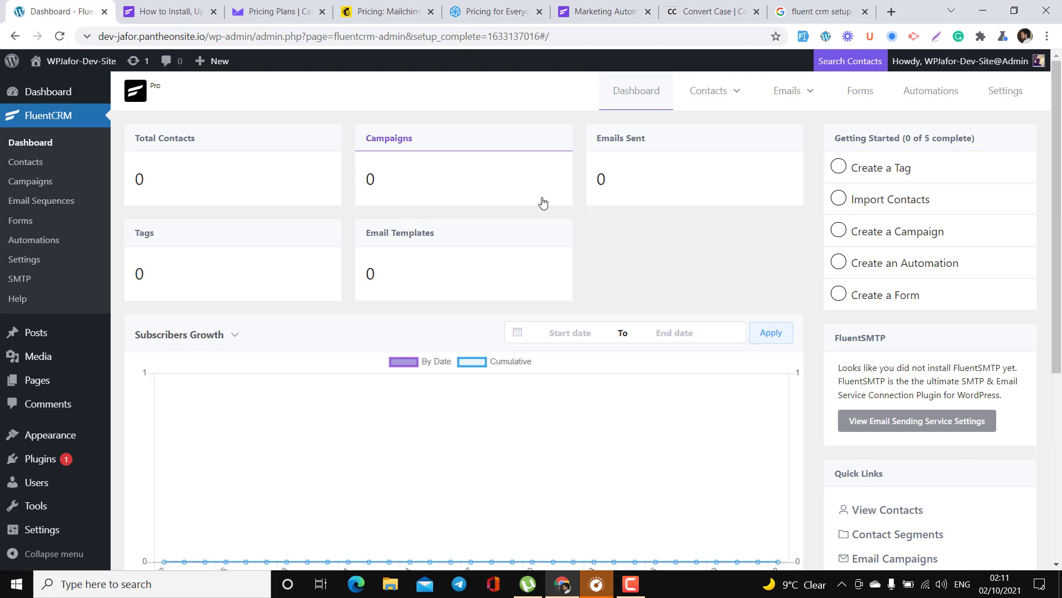
{"action": "left_click", "coordinate": [1004, 98]}
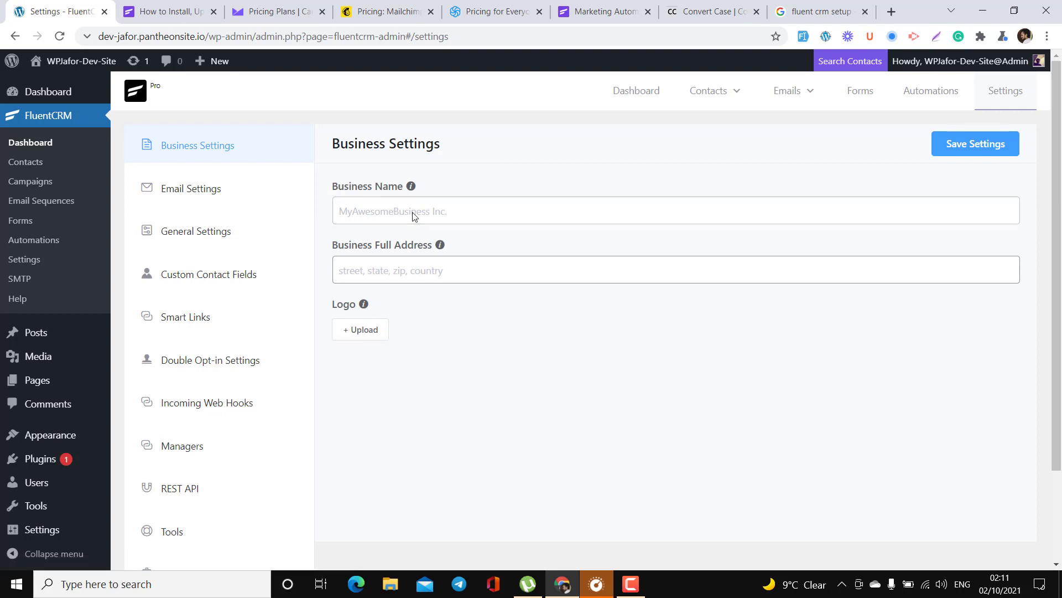
{"action": "left_click", "coordinate": [413, 213]}
{"action": "type", "text": "W"}
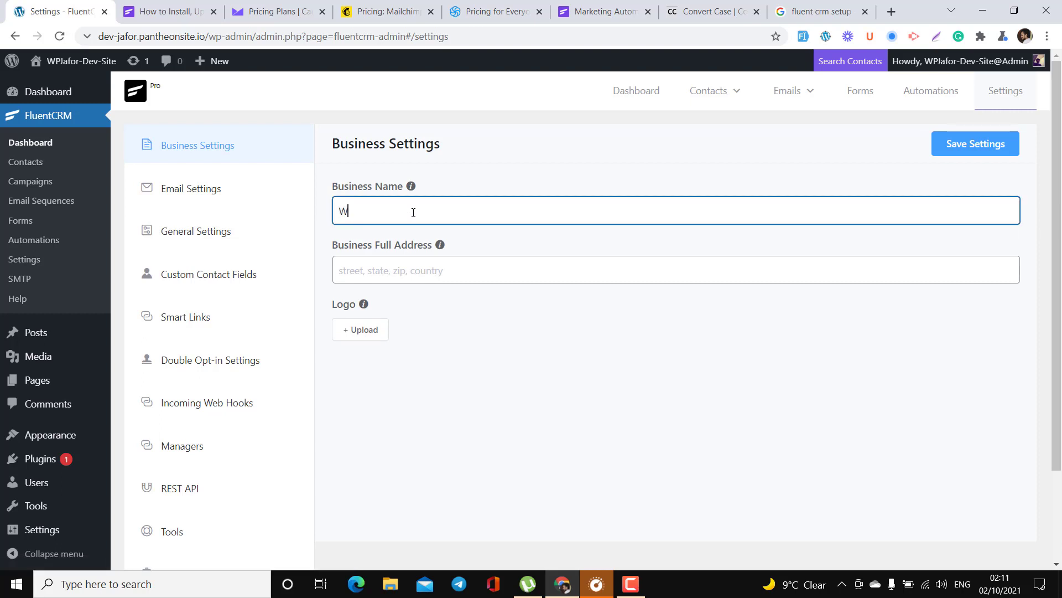
{"action": "type", "text": "PJafor.com"}
{"action": "key", "text": "Tab"}
{"action": "left_click", "coordinate": [410, 273]}
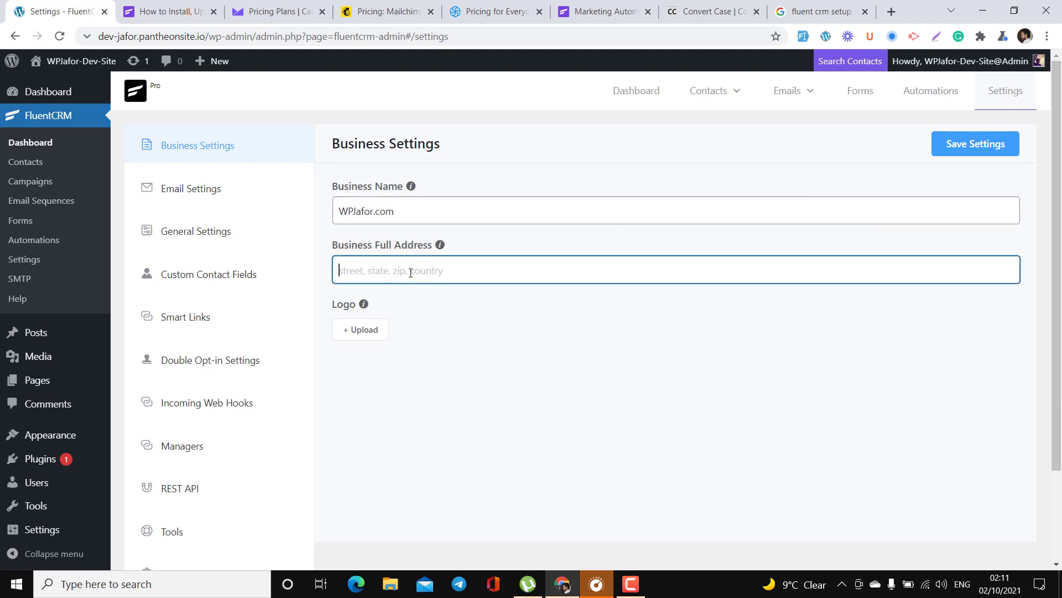
{"action": "type", "text": "London, UK"}
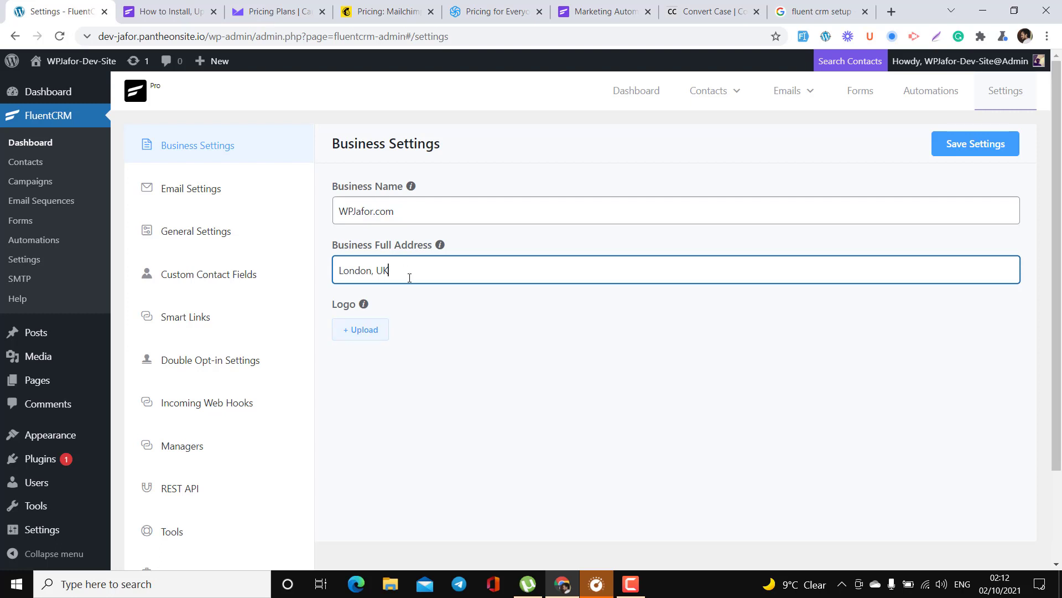
{"action": "triple_click", "coordinate": [363, 213]}
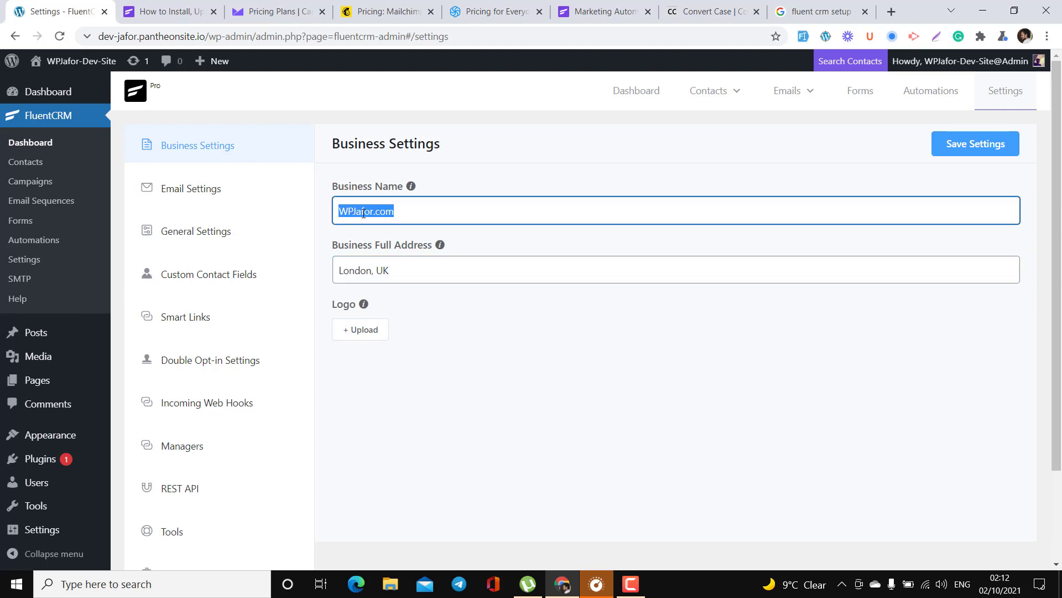
{"action": "left_click", "coordinate": [392, 271]}
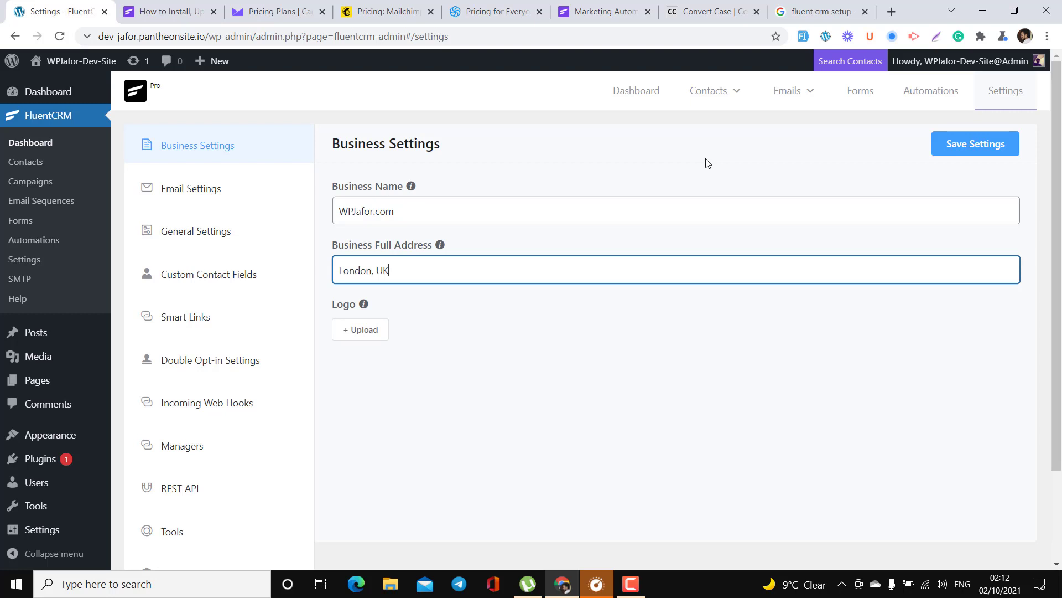
Step: Go to FluentCRM's contact lists and create a list titled List One
{"action": "mouse_move", "coordinate": [737, 110]}
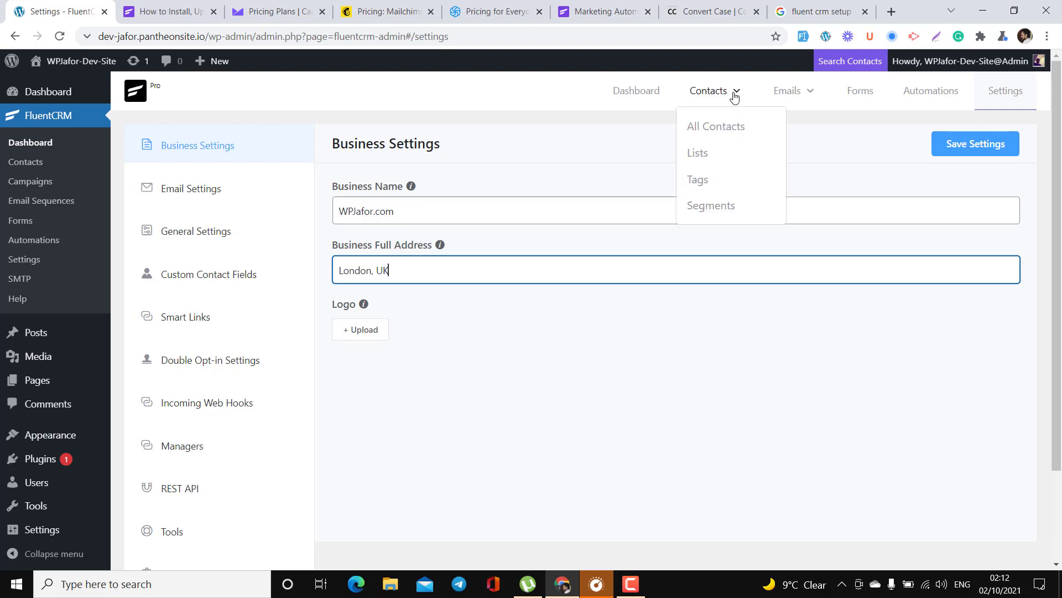
{"action": "left_click", "coordinate": [713, 130]}
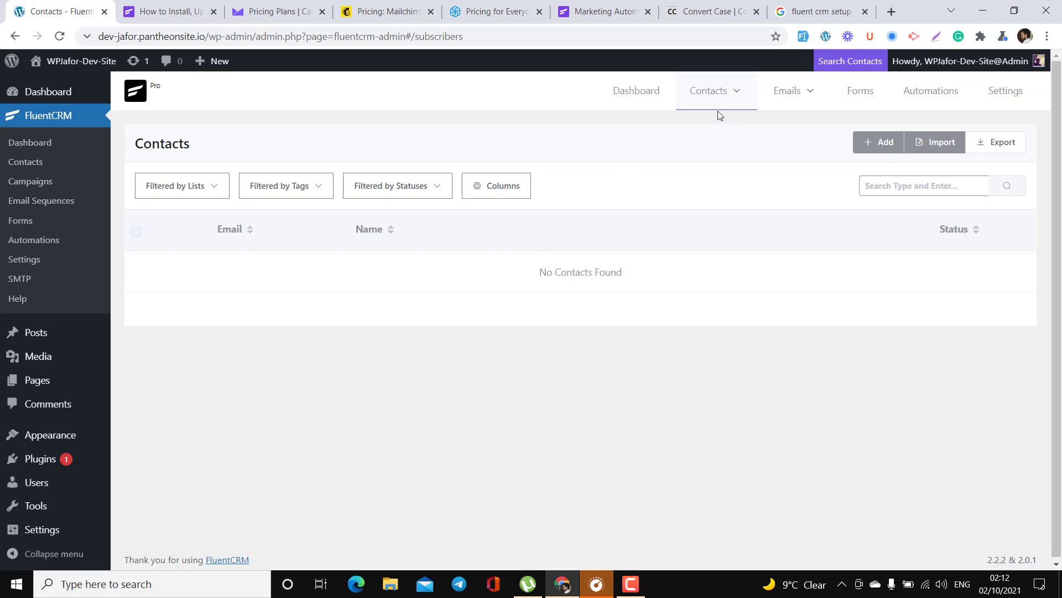
{"action": "mouse_move", "coordinate": [716, 106]}
{"action": "left_click", "coordinate": [712, 162]}
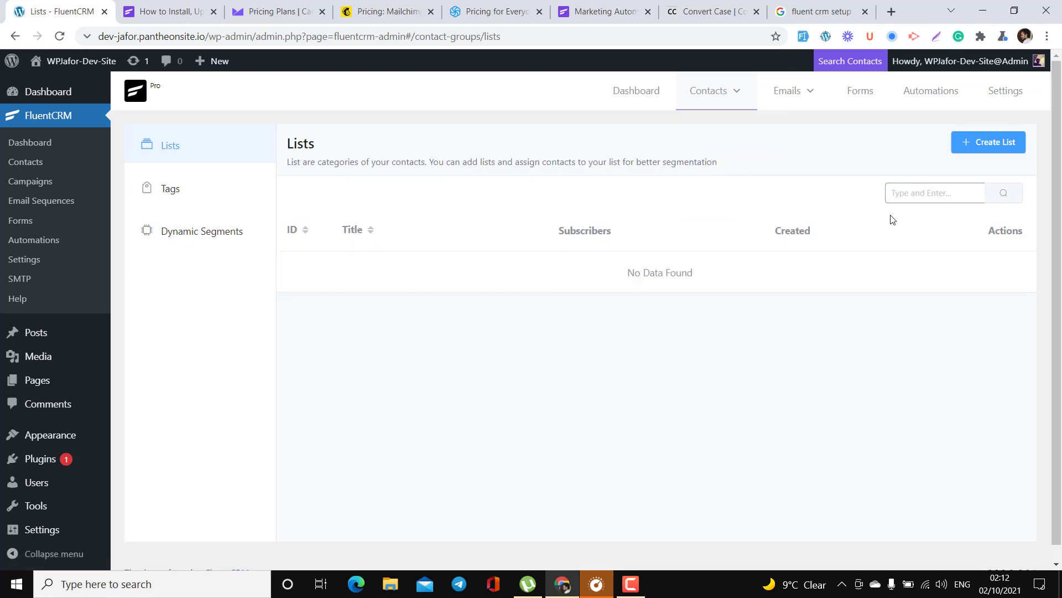
{"action": "left_click", "coordinate": [994, 150]}
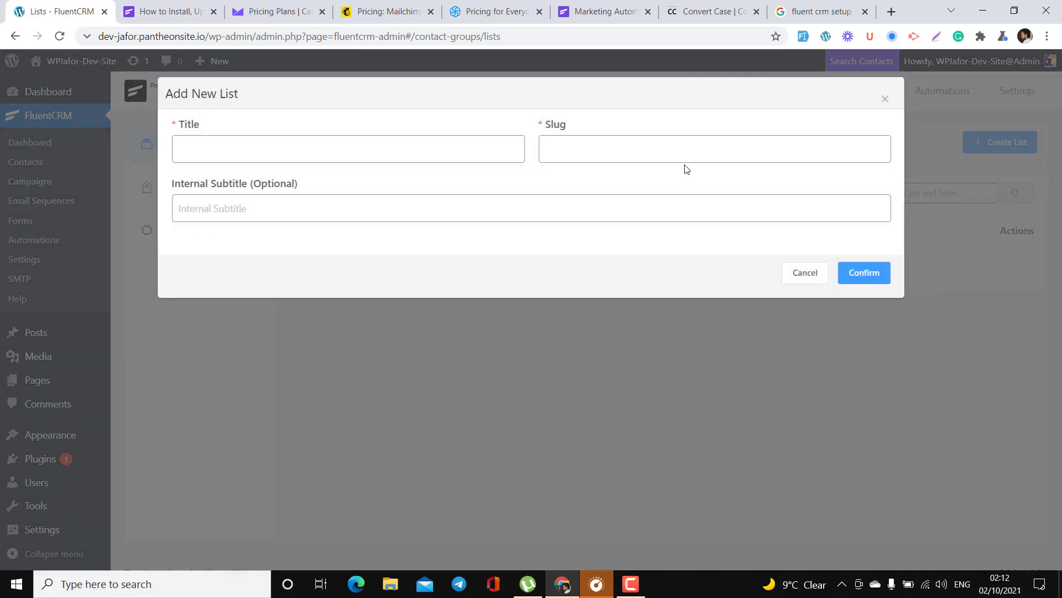
{"action": "left_click", "coordinate": [420, 156]}
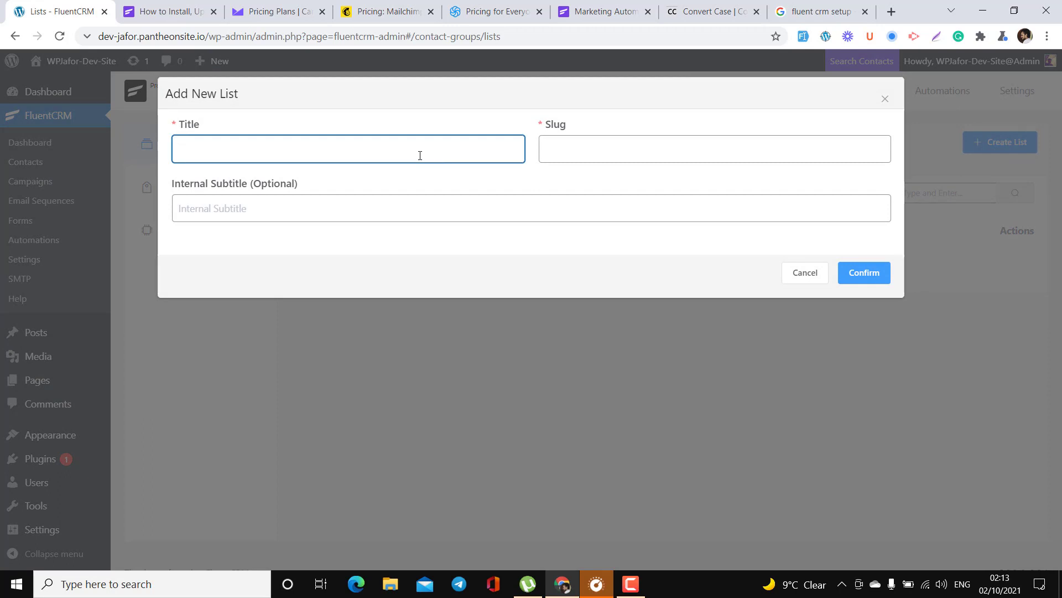
{"action": "type", "text": "List One"}
{"action": "left_click", "coordinate": [872, 277]}
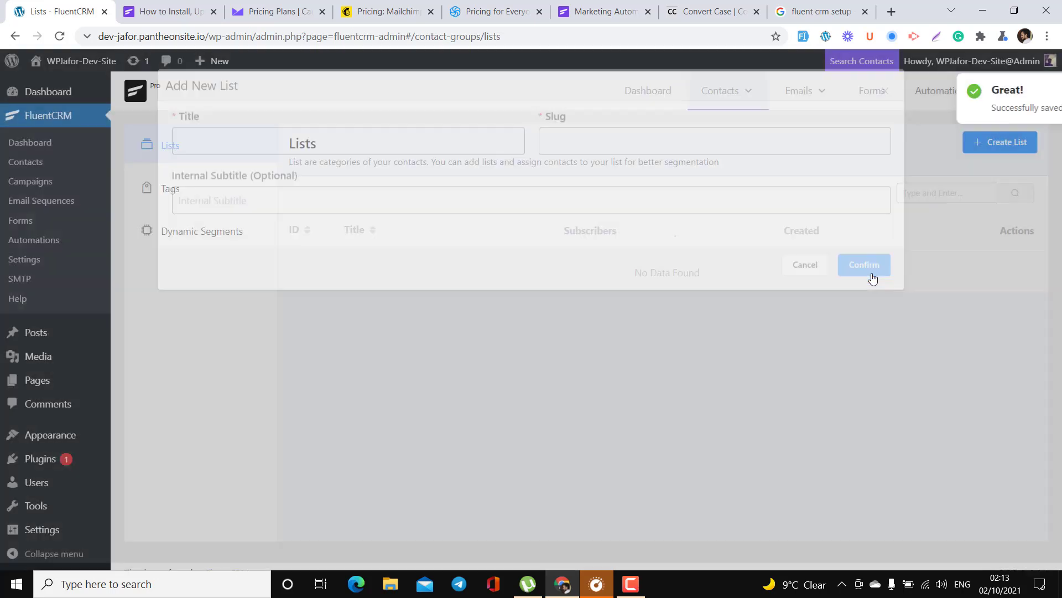
Step: Create a second contact list titled List Two
{"action": "left_click", "coordinate": [988, 141]}
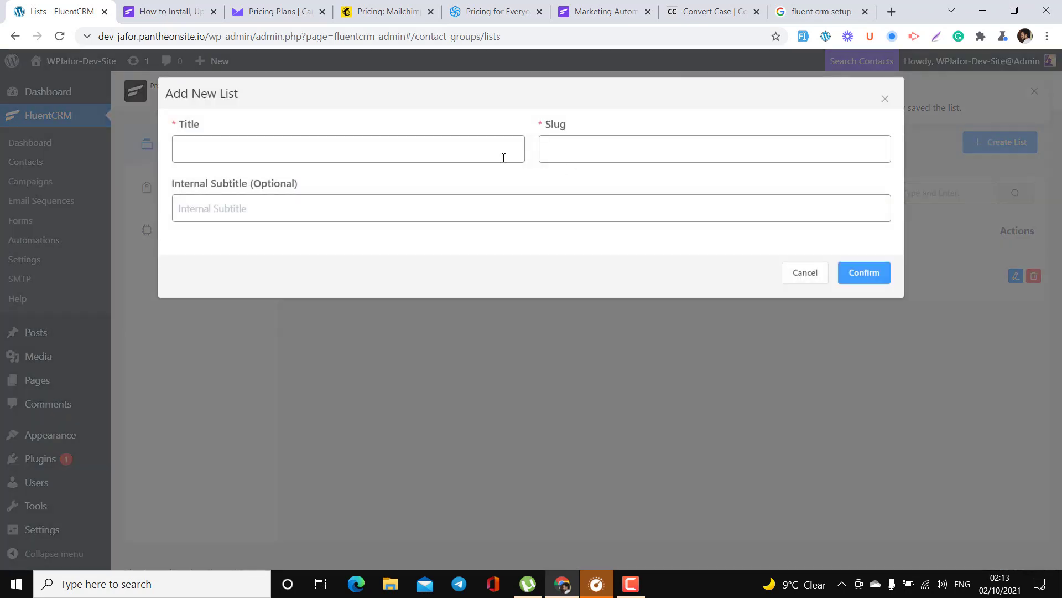
{"action": "left_click", "coordinate": [435, 149]}
{"action": "type", "text": "List "}
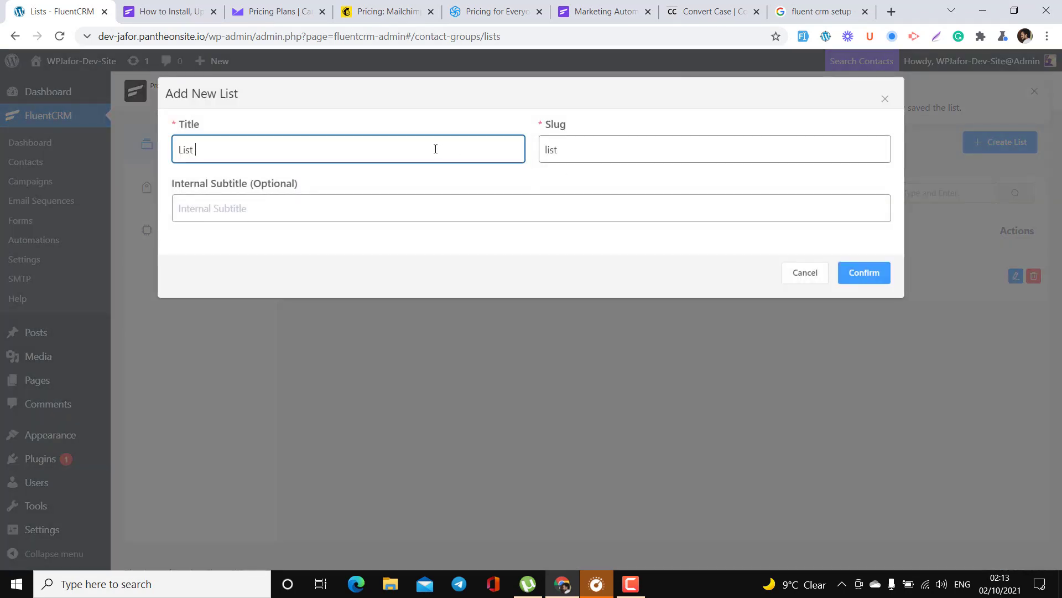
{"action": "type", "text": "Two"}
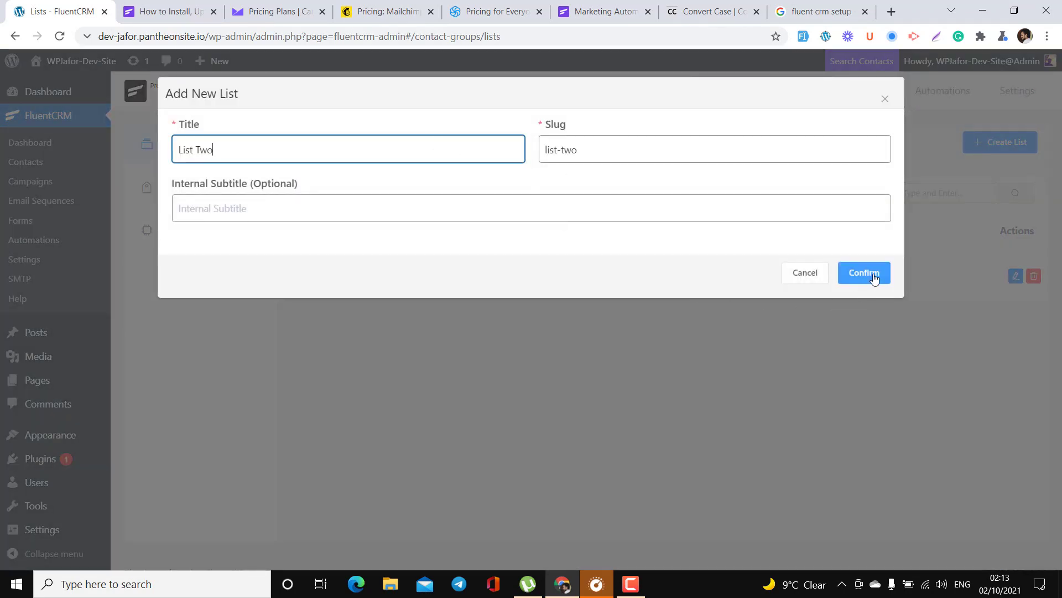
{"action": "left_click", "coordinate": [874, 277]}
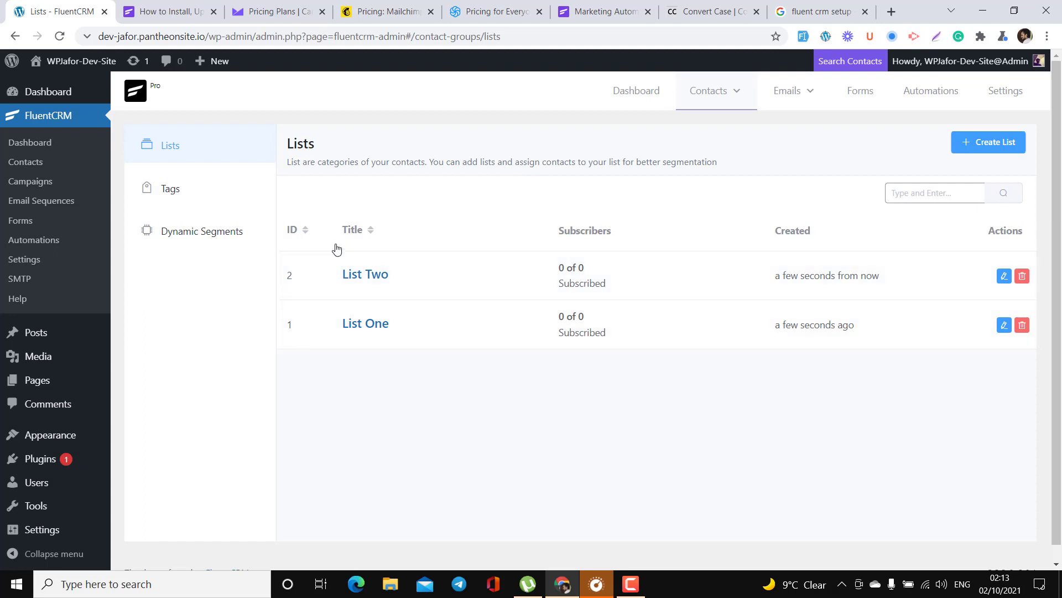
Step: Switch to the contact tags and create a tag titled Tag One
{"action": "left_click", "coordinate": [204, 192]}
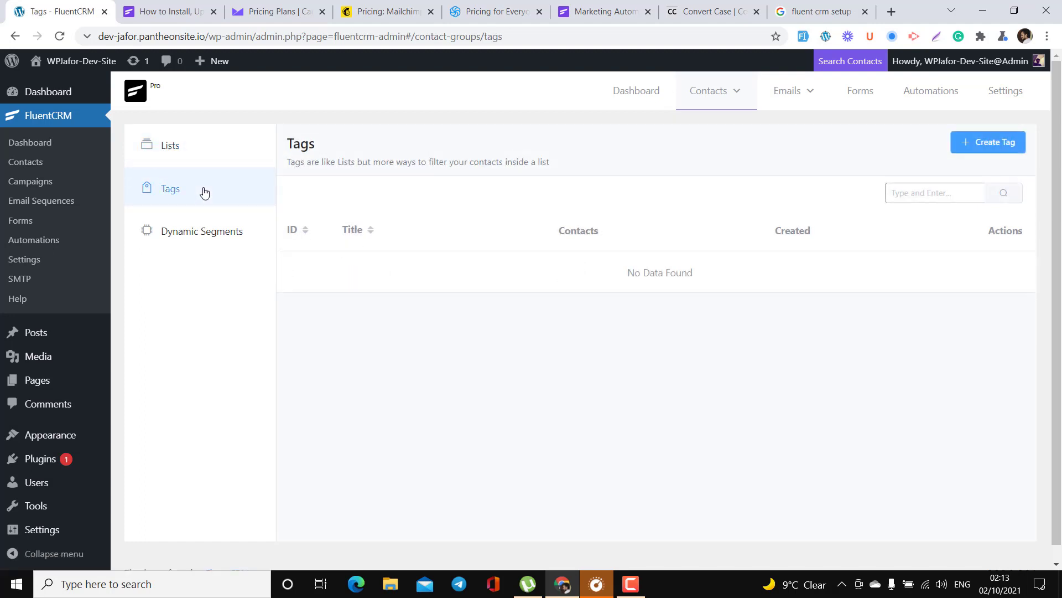
{"action": "left_click", "coordinate": [996, 147]}
{"action": "left_click", "coordinate": [219, 156]}
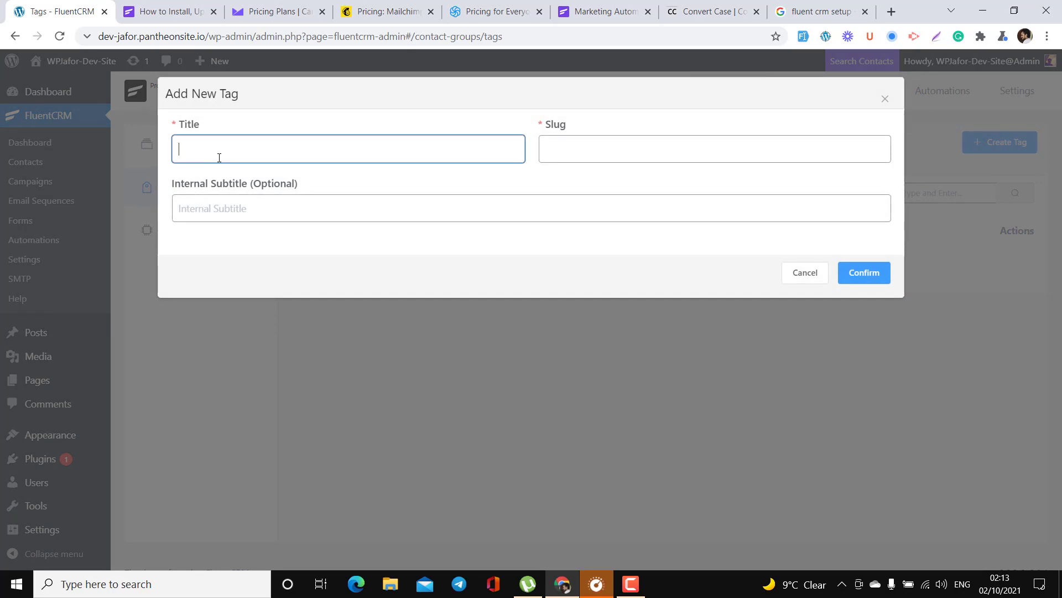
{"action": "type", "text": "Tag One"}
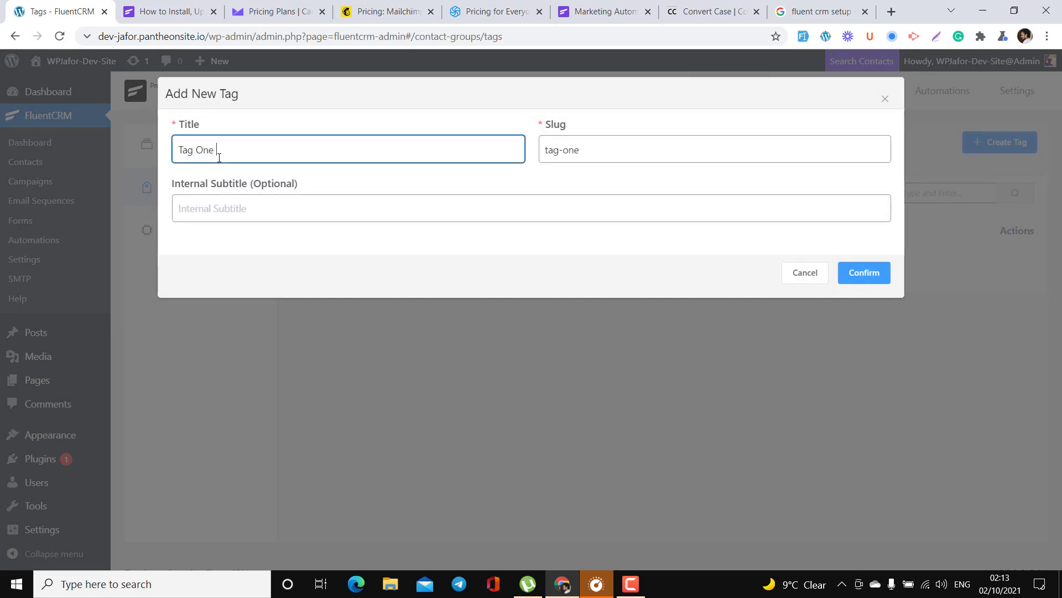
{"action": "left_click", "coordinate": [864, 274]}
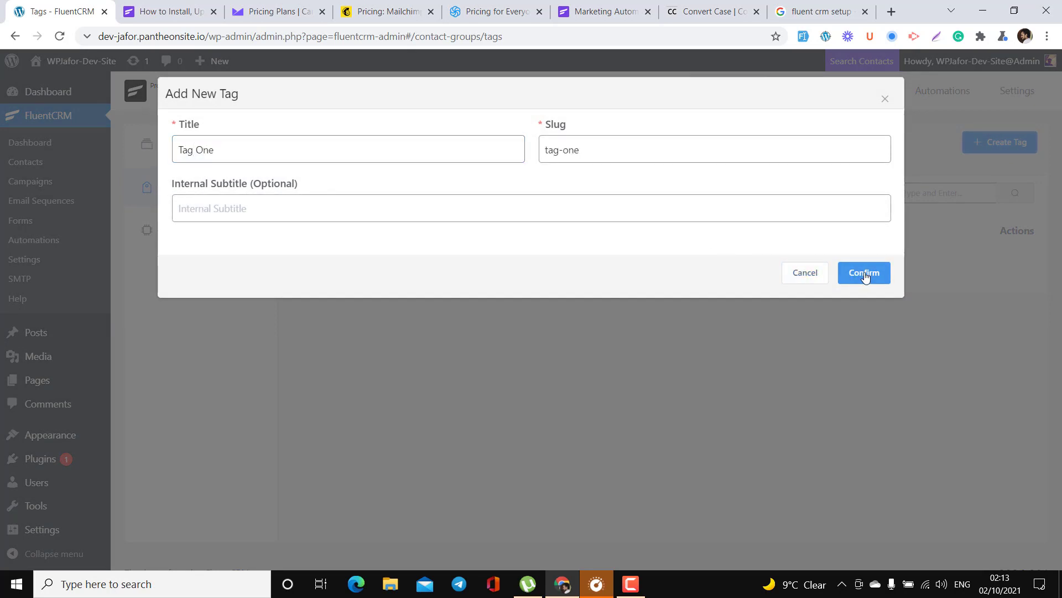
Step: Create a second contact tag titled Tag Two
{"action": "left_click", "coordinate": [988, 142]}
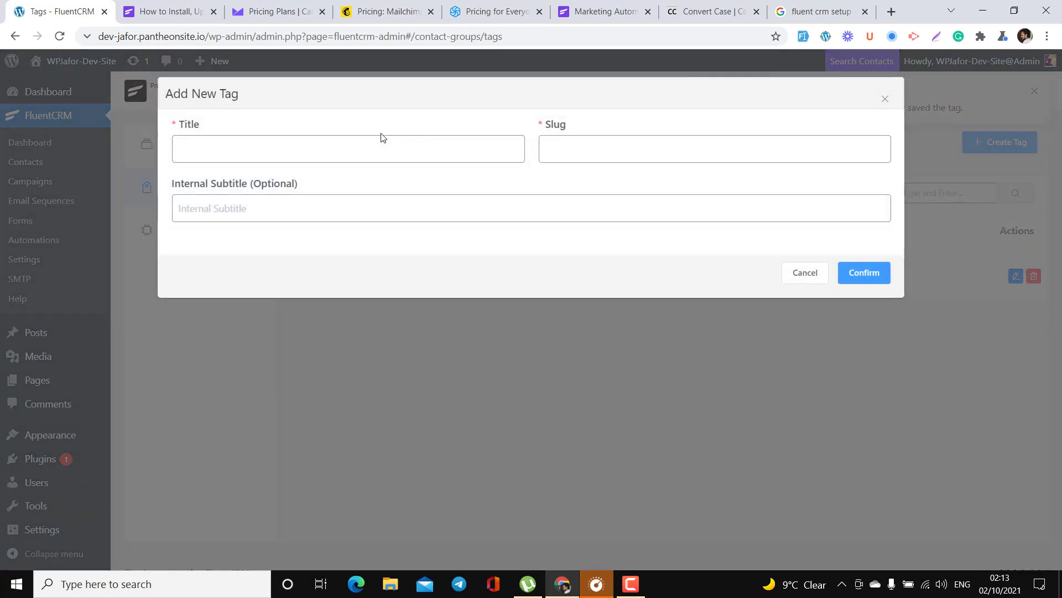
{"action": "left_click", "coordinate": [333, 157]}
{"action": "type", "text": "Tag Two"}
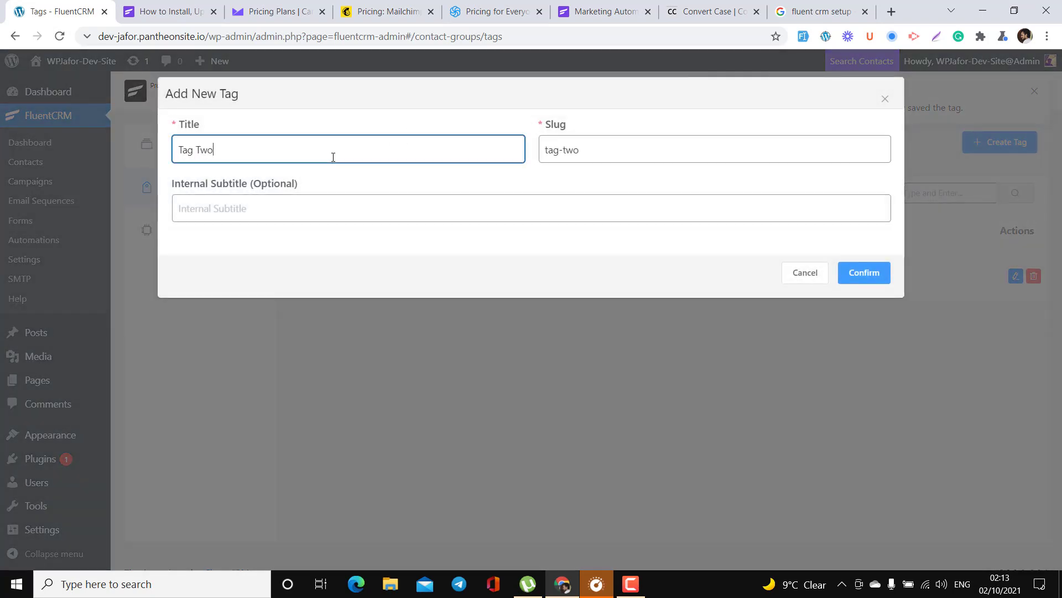
{"action": "left_click", "coordinate": [861, 277]}
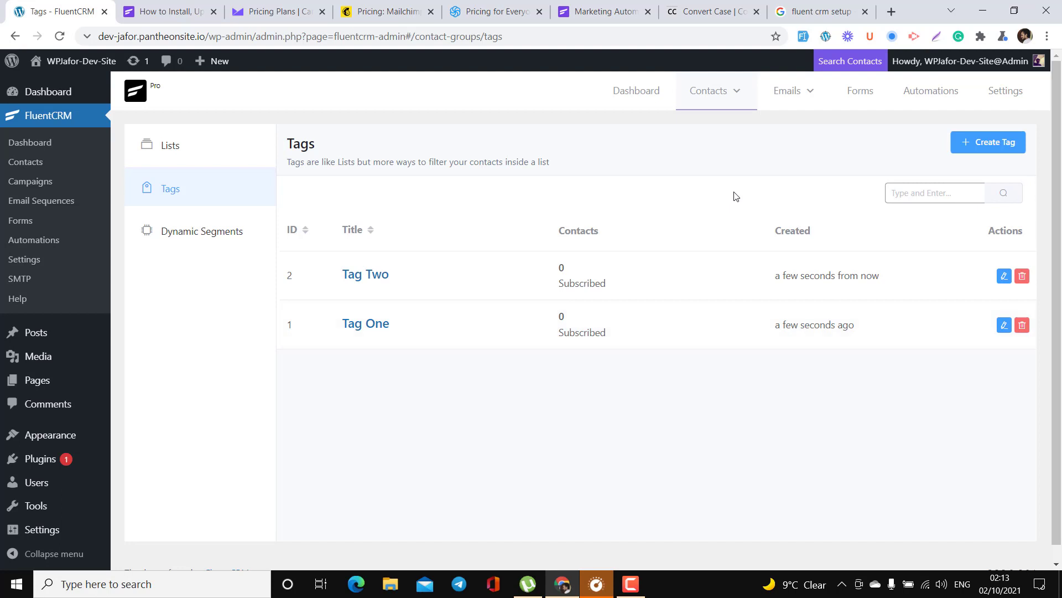
Step: Search the web for mockaroo in a new browser tab and open the Mockaroo random data generator site
{"action": "left_click", "coordinate": [892, 11]}
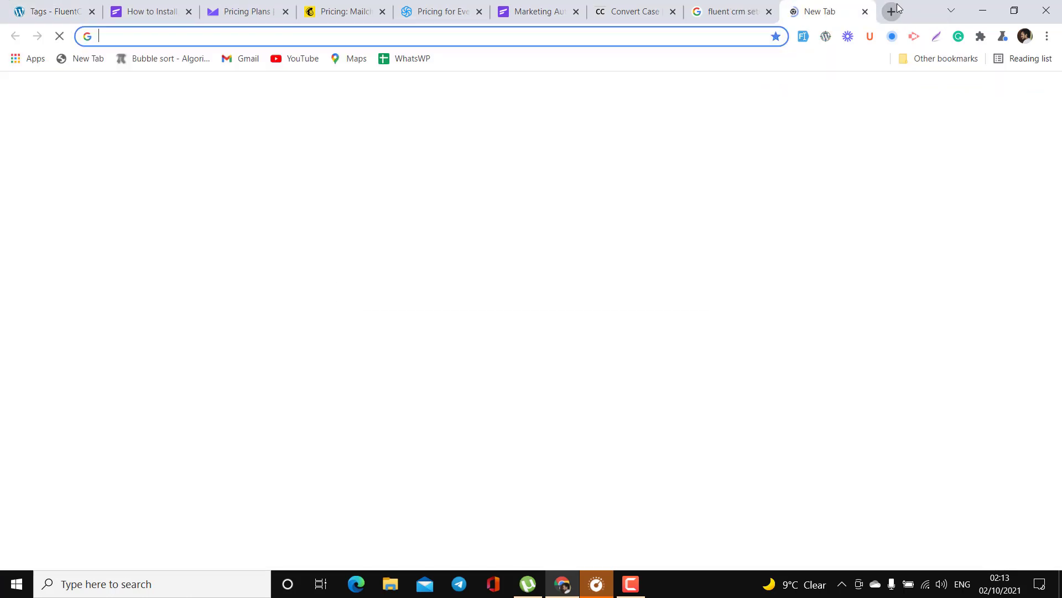
{"action": "type", "text": "moc"}
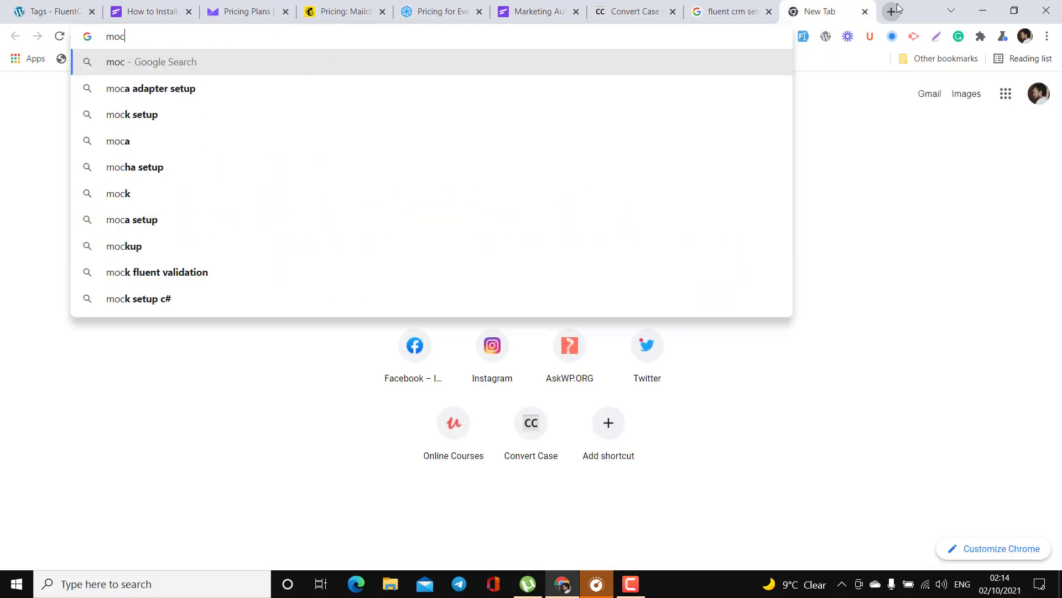
{"action": "type", "text": "kero"}
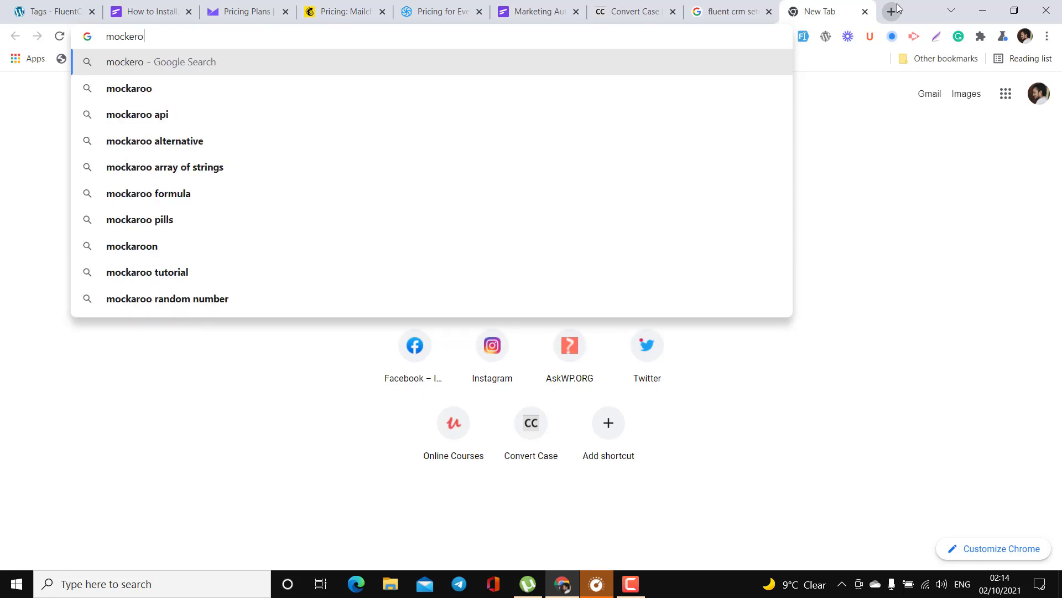
{"action": "key", "text": "Down"}
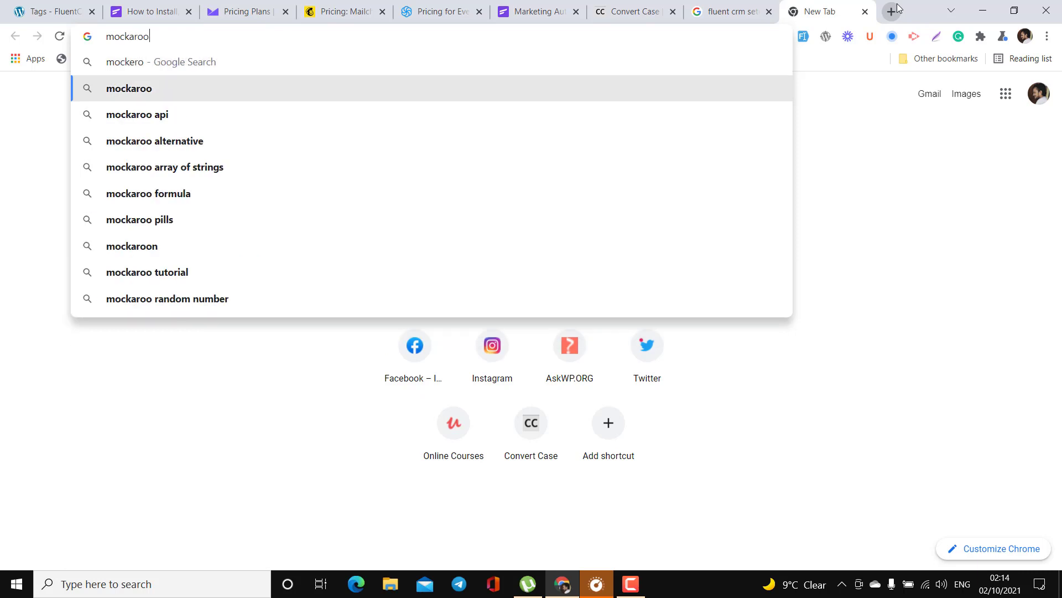
{"action": "key", "text": "Return"}
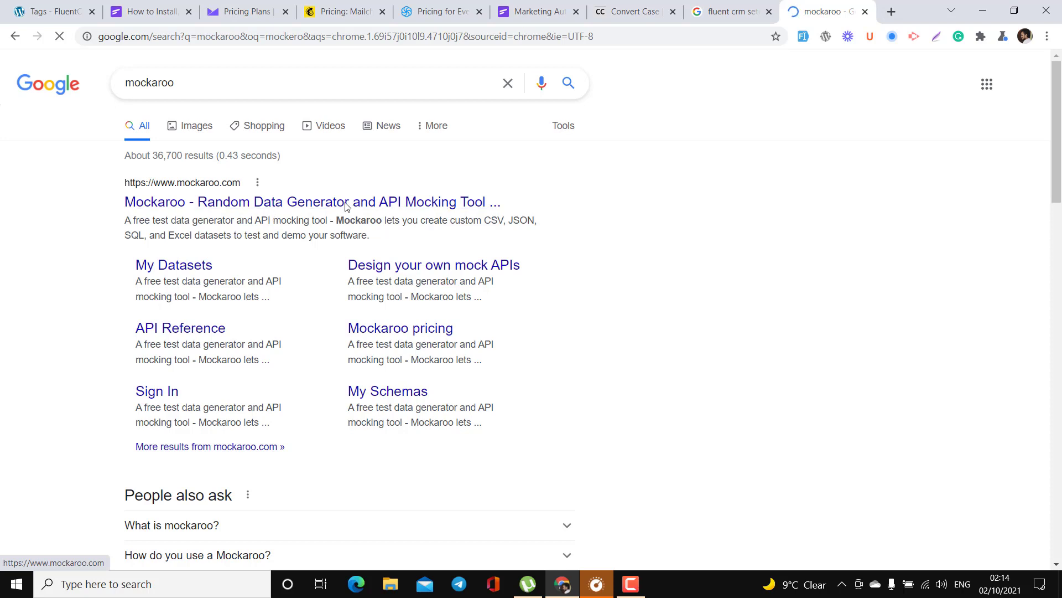
{"action": "left_click", "coordinate": [345, 206]}
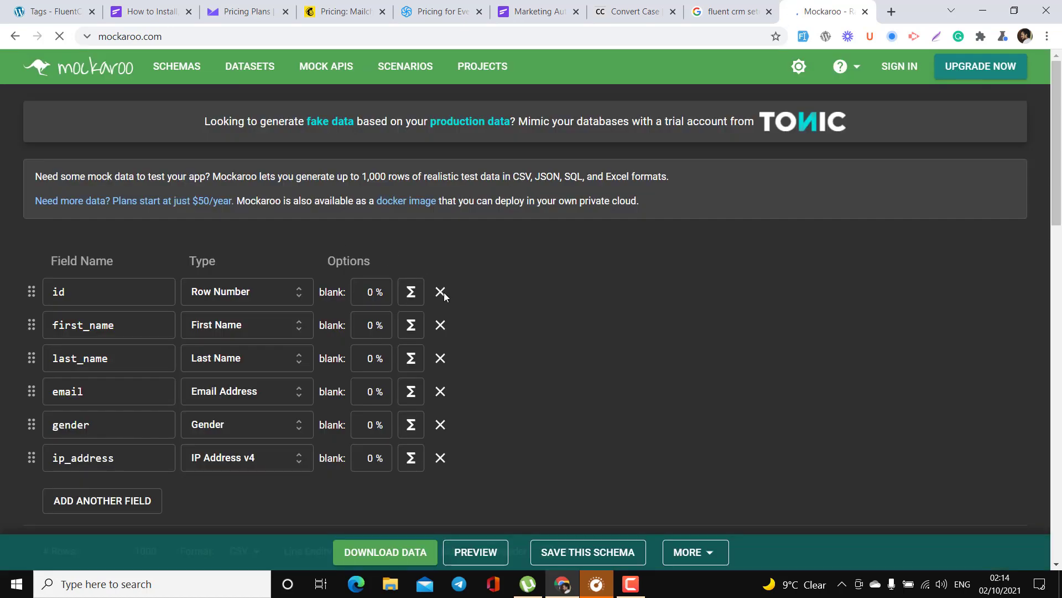
{"action": "scroll", "coordinate": [443, 293], "scroll_direction": "down", "scroll_amount": 2}
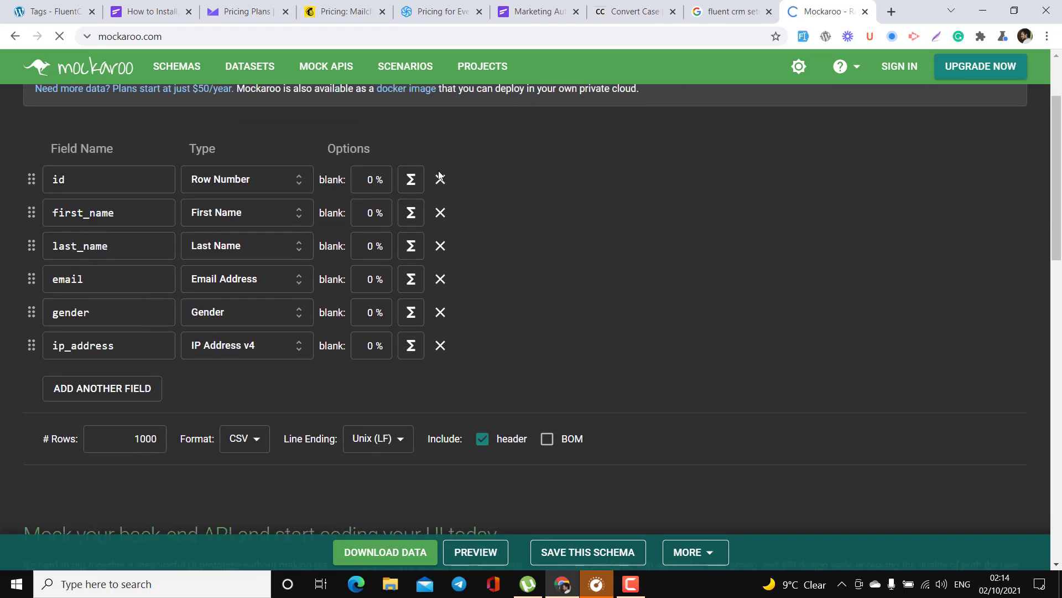
{"action": "left_click", "coordinate": [440, 177]}
{"action": "left_click", "coordinate": [441, 180]}
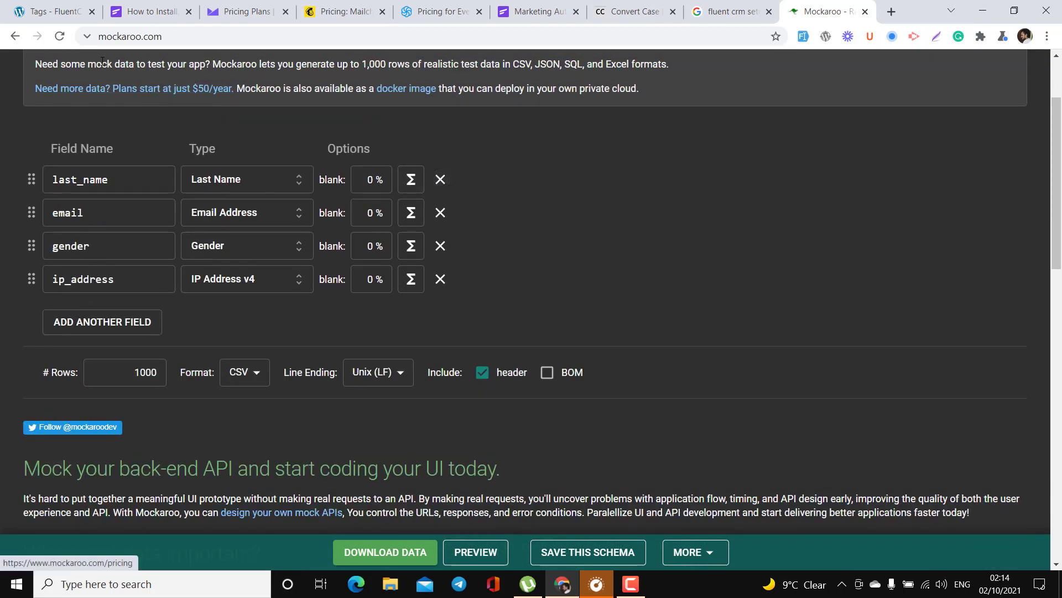
{"action": "left_click", "coordinate": [63, 36]}
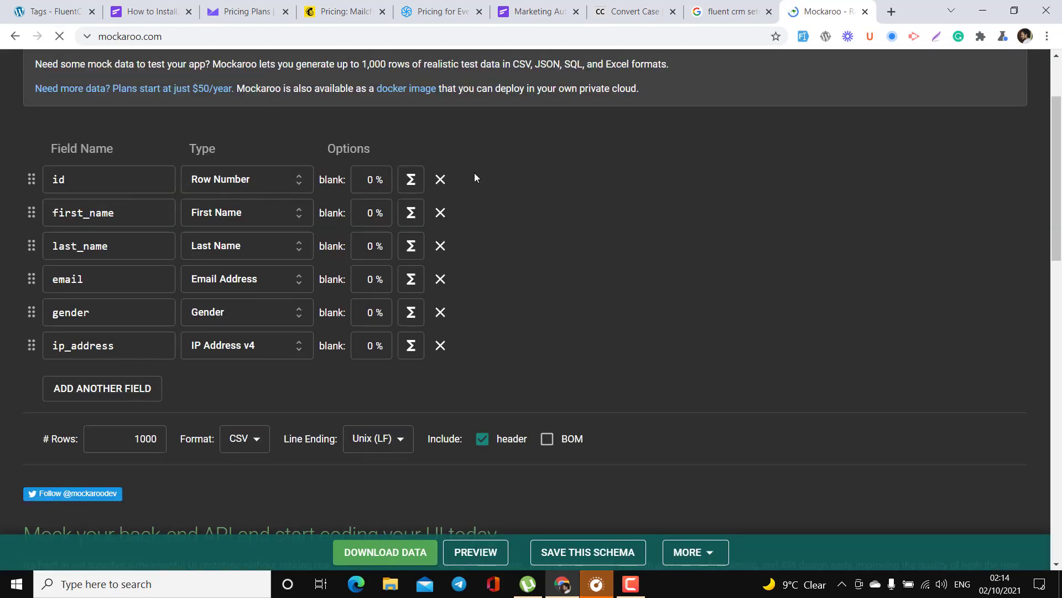
Step: Remove the id, ip_address and gender fields from the Mockaroo schema, keeping first_name, last_name and email
{"action": "left_click", "coordinate": [439, 180]}
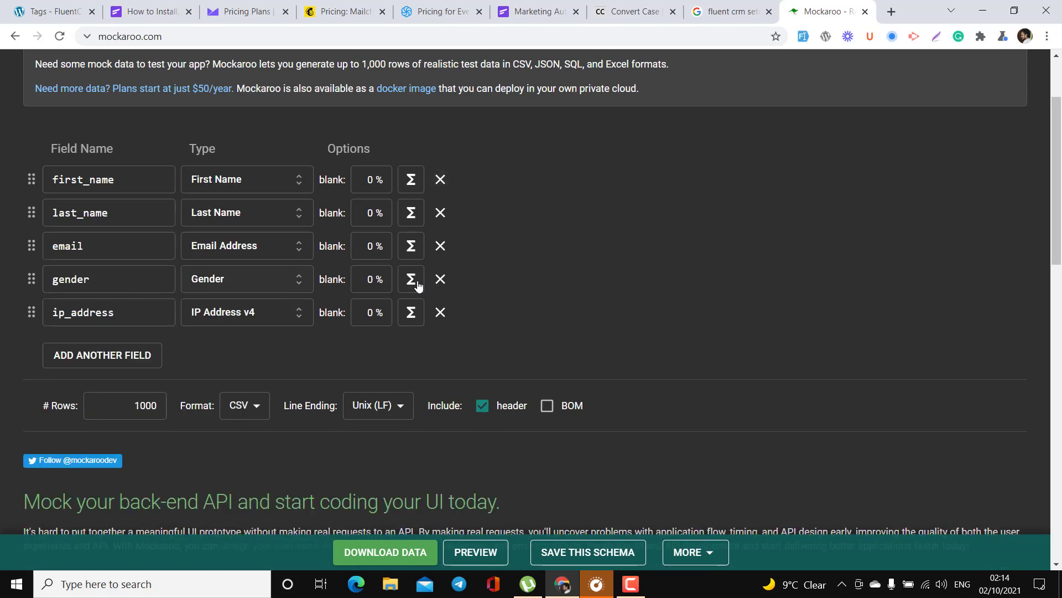
{"action": "left_click", "coordinate": [441, 313]}
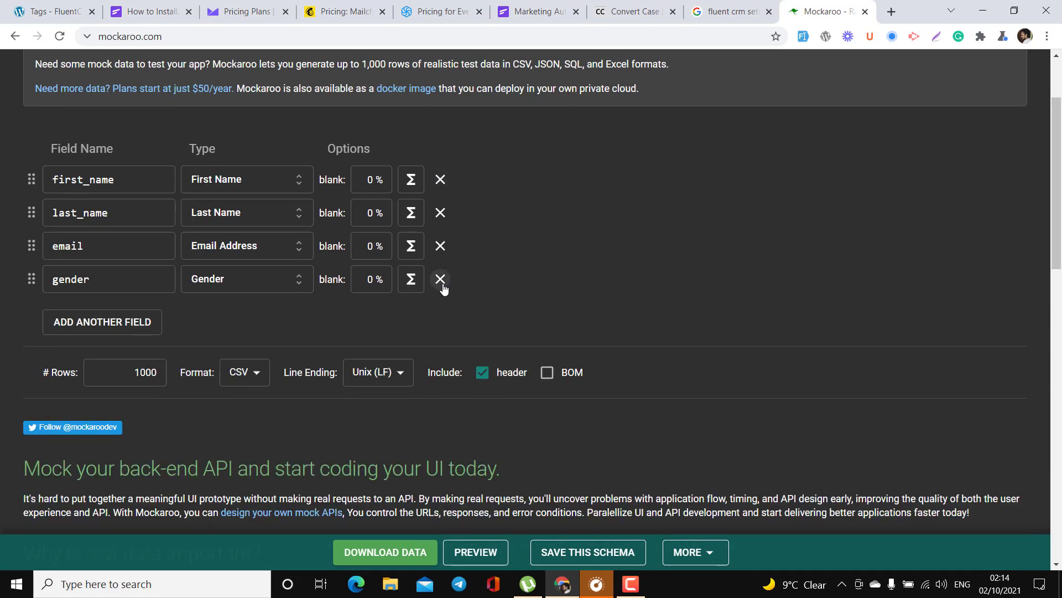
{"action": "left_click", "coordinate": [440, 282]}
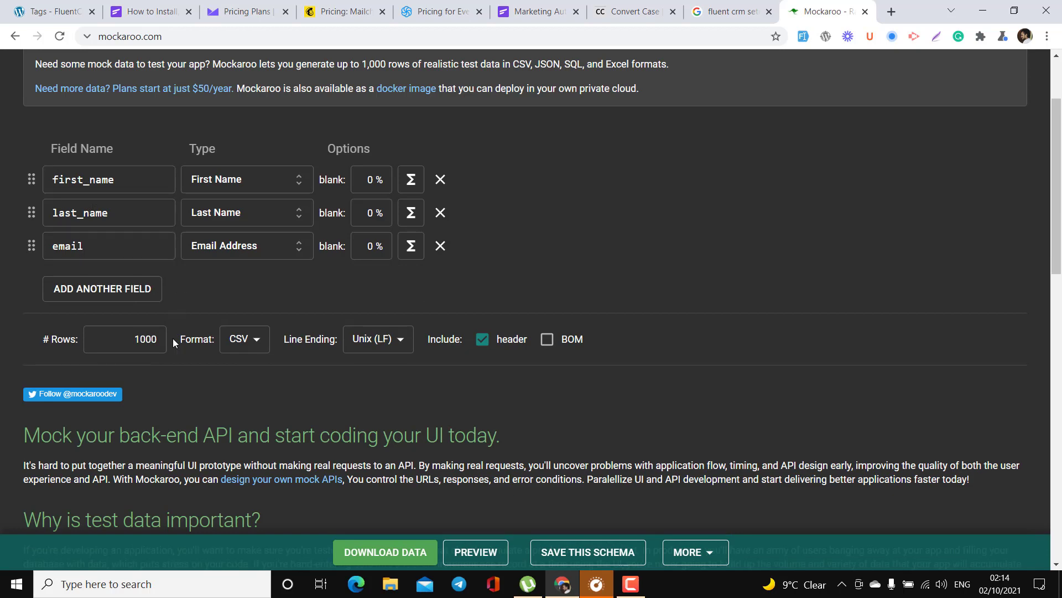
{"action": "double_click", "coordinate": [145, 340]}
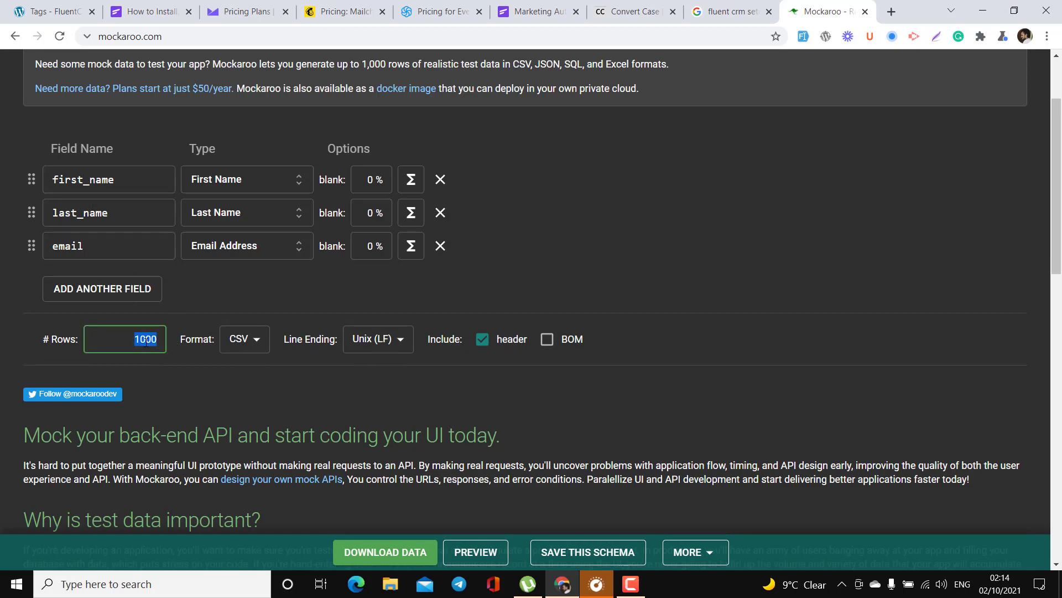
{"action": "left_click", "coordinate": [408, 399]}
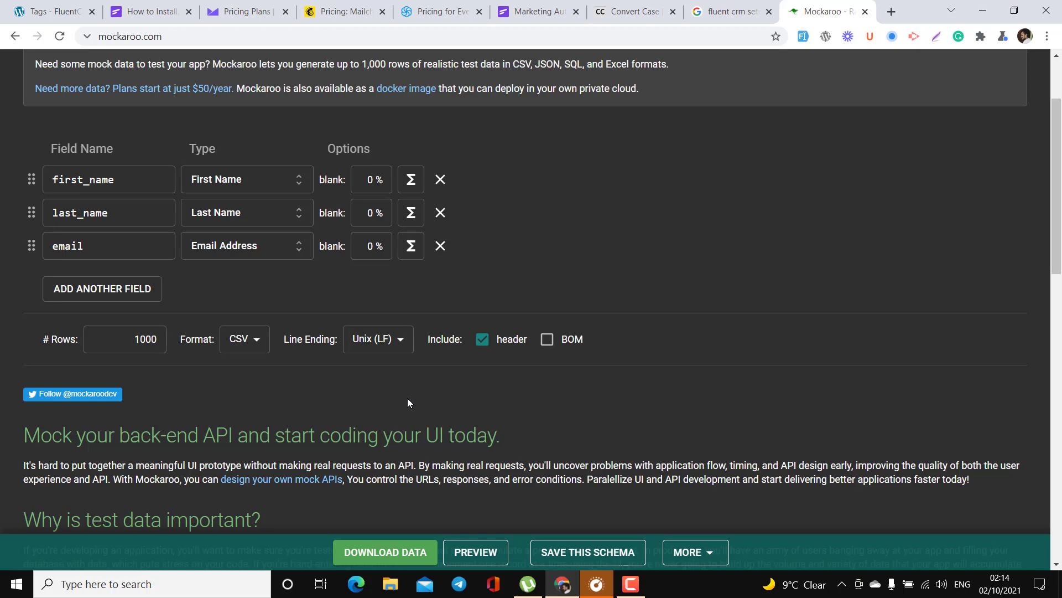
Step: Preview the generated mock data and look through its name and email rows
{"action": "scroll", "coordinate": [377, 397], "scroll_direction": "down", "scroll_amount": 2}
{"action": "scroll", "coordinate": [377, 397], "scroll_direction": "up", "scroll_amount": 1}
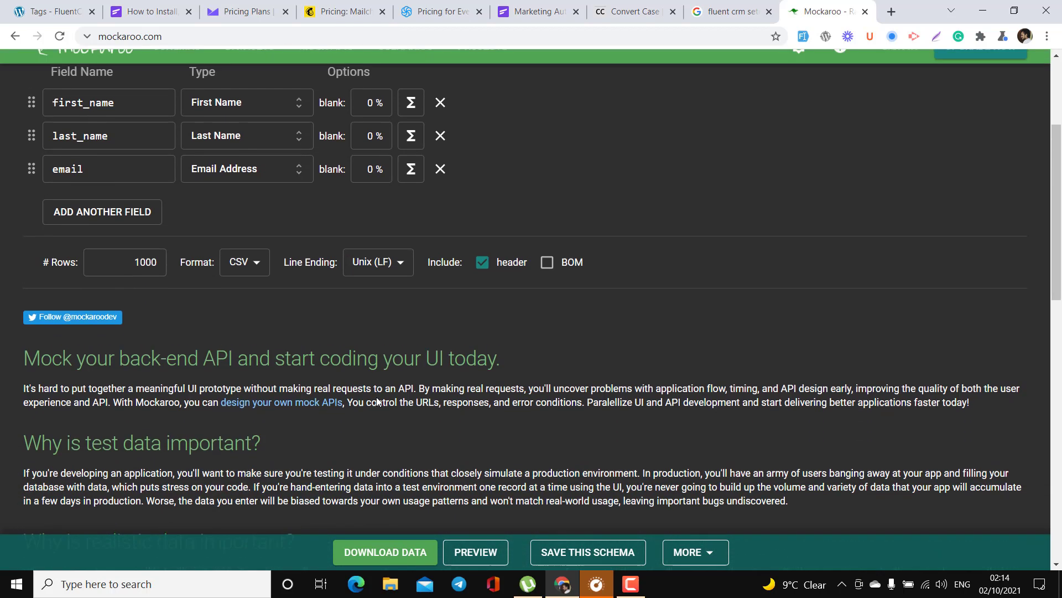
{"action": "scroll", "coordinate": [376, 398], "scroll_direction": "up", "scroll_amount": 1}
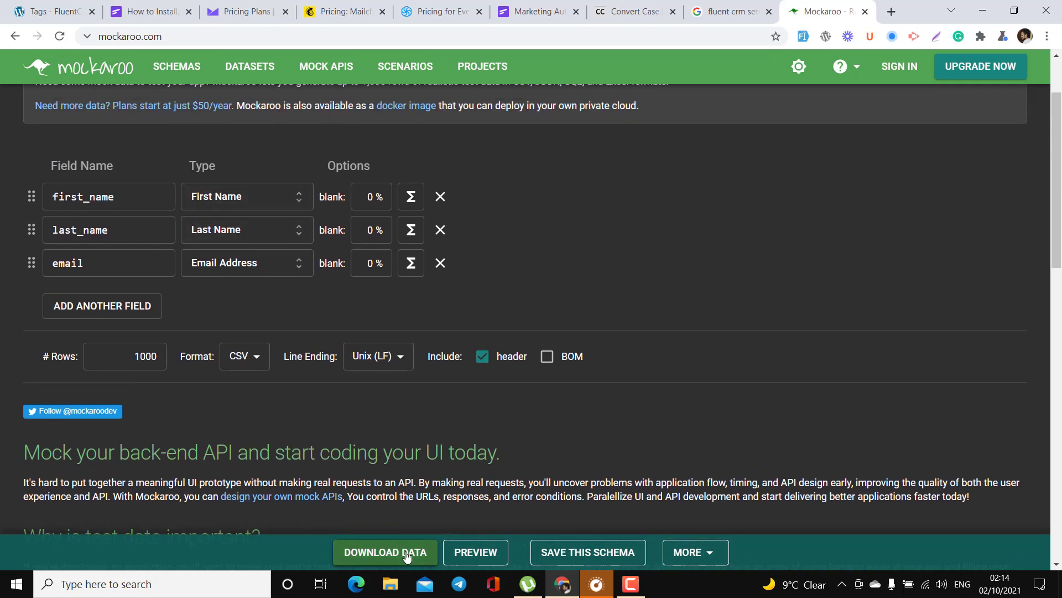
{"action": "left_click", "coordinate": [474, 551]}
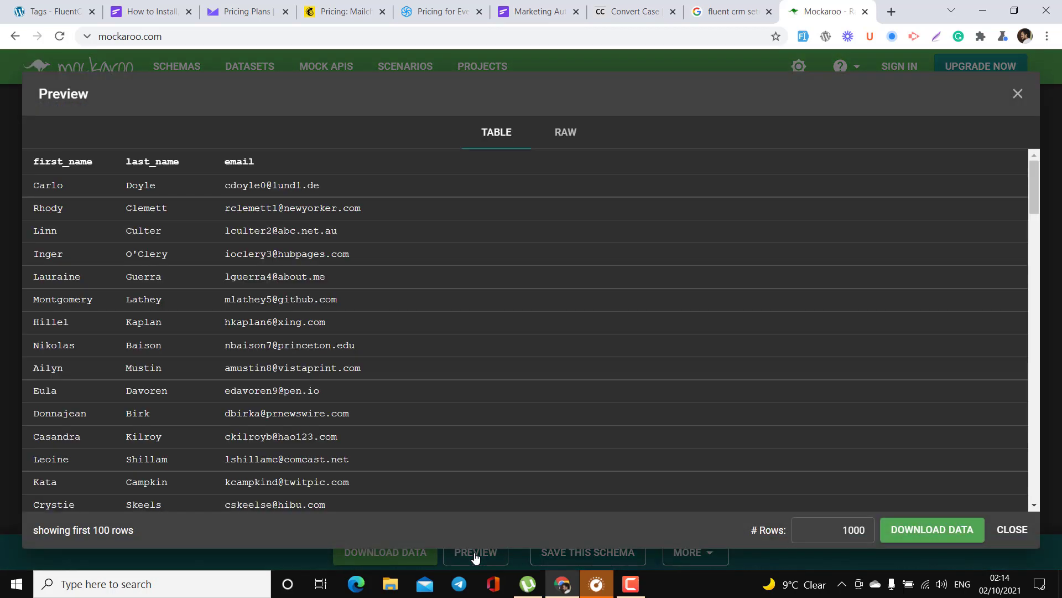
{"action": "scroll", "coordinate": [370, 369], "scroll_direction": "down", "scroll_amount": 20}
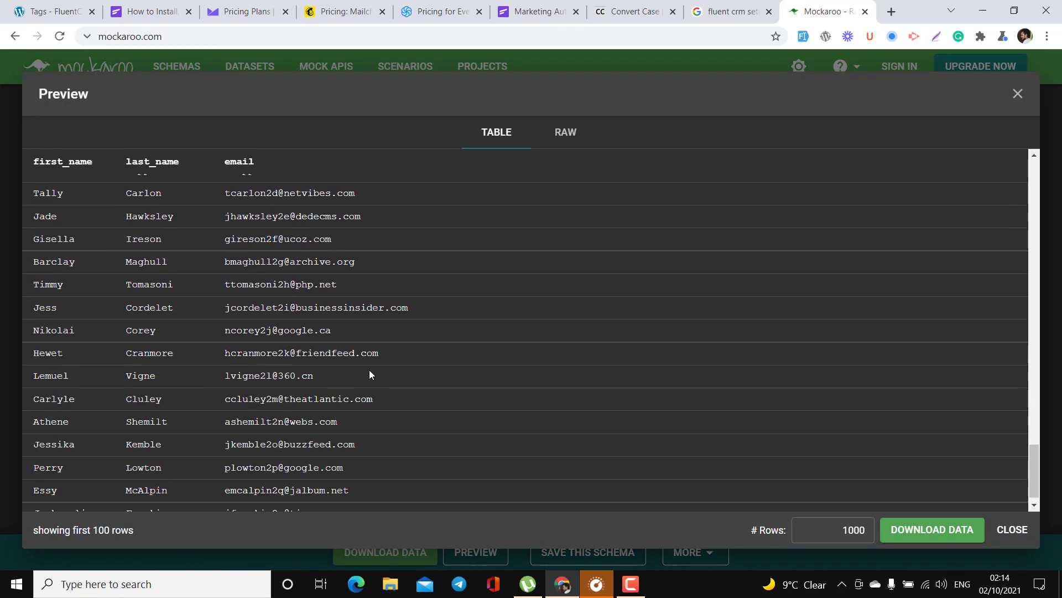
{"action": "scroll", "coordinate": [370, 370], "scroll_direction": "up", "scroll_amount": 13}
{"action": "scroll", "coordinate": [370, 372], "scroll_direction": "up", "scroll_amount": 3}
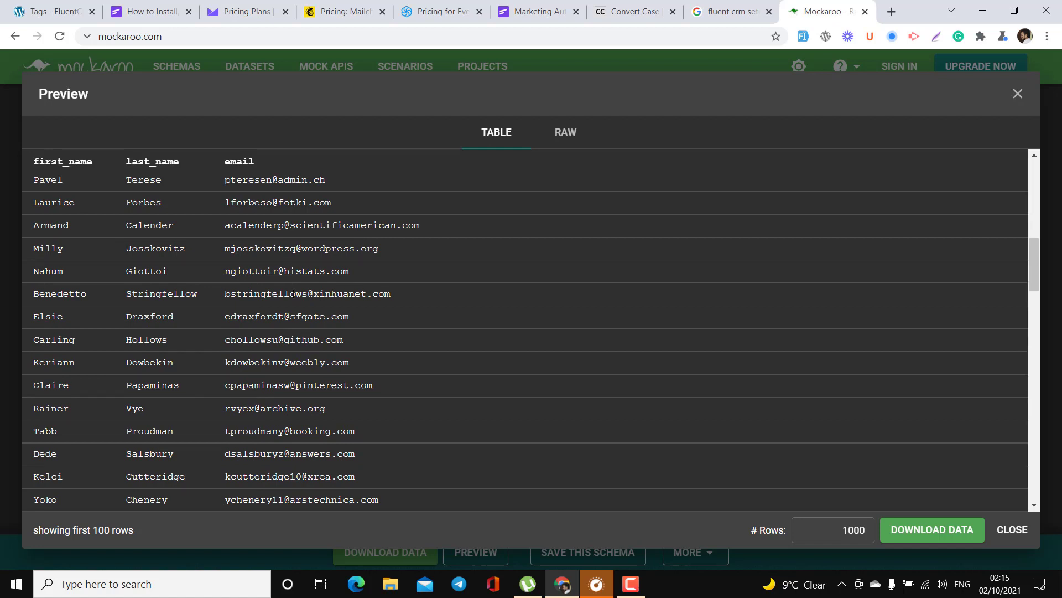
Step: Download the mock data and save it as MOCK_DATA.csv in the Downloads folder
{"action": "left_click", "coordinate": [935, 529]}
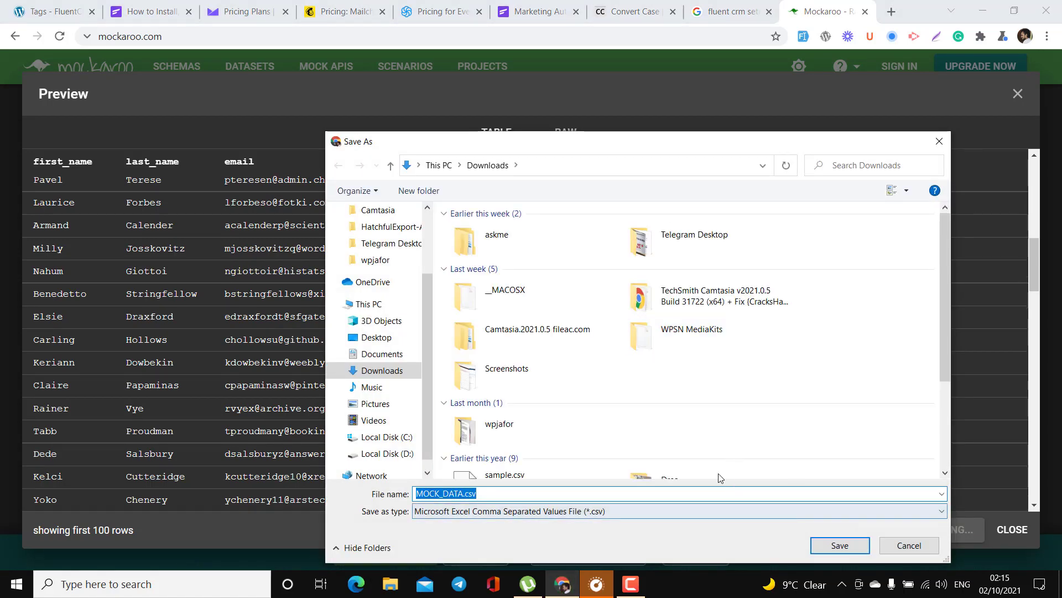
{"action": "scroll", "coordinate": [558, 333], "scroll_direction": "down", "scroll_amount": 3}
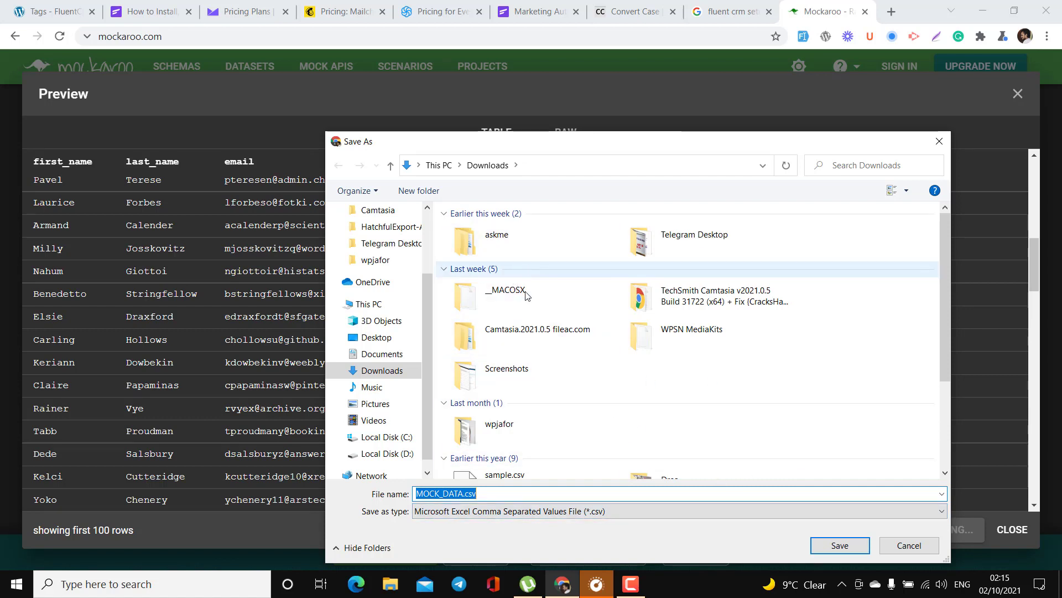
{"action": "scroll", "coordinate": [535, 348], "scroll_direction": "up", "scroll_amount": 3}
{"action": "scroll", "coordinate": [535, 349], "scroll_direction": "down", "scroll_amount": 3}
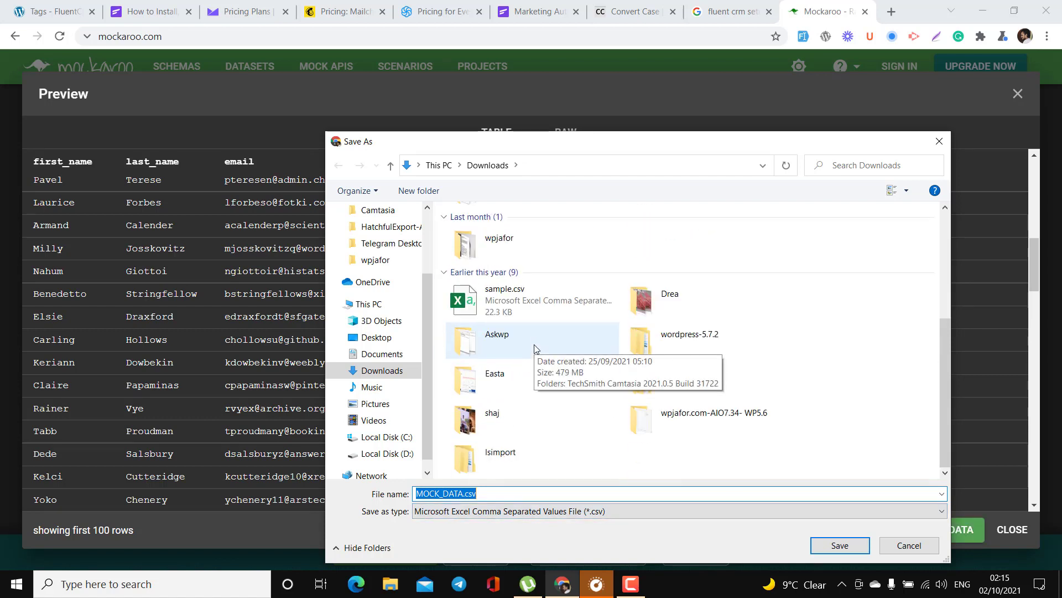
{"action": "left_click", "coordinate": [841, 545]}
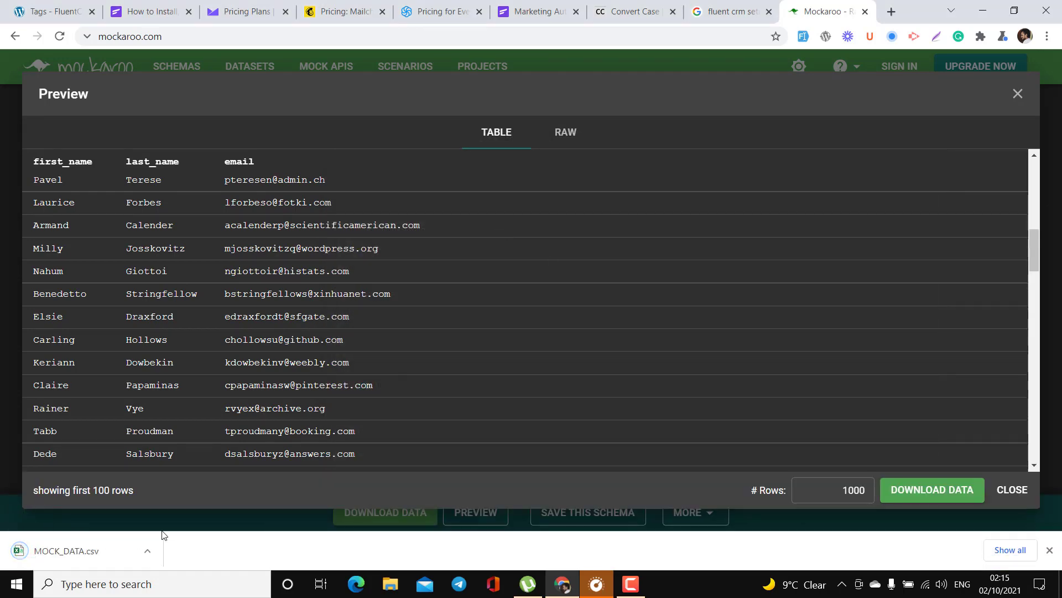
Step: Return to FluentCRM's contacts and start a subscriber import with CSV File as the contact source
{"action": "left_click", "coordinate": [74, 6]}
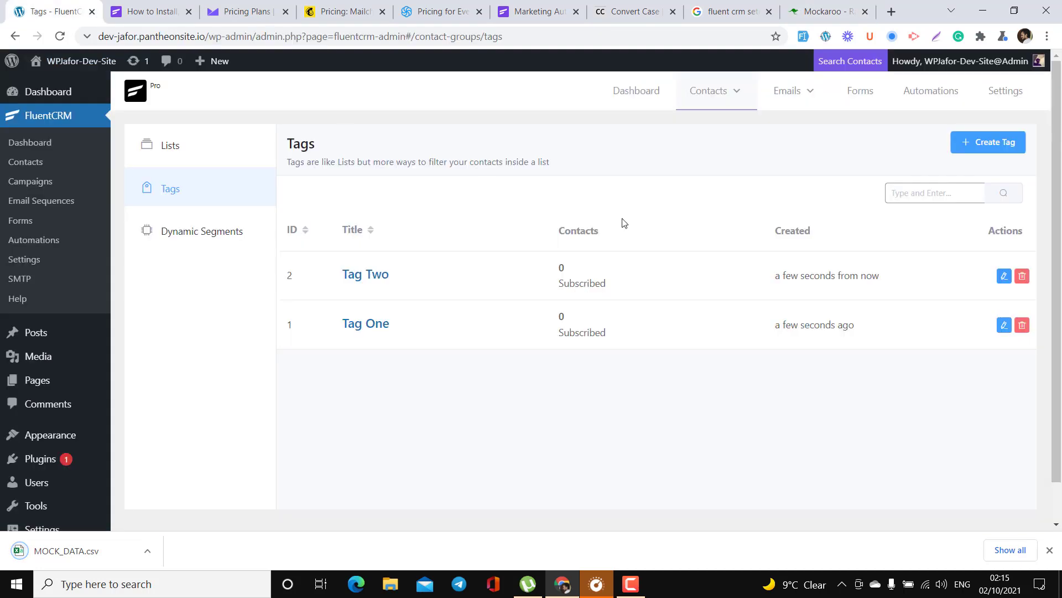
{"action": "mouse_move", "coordinate": [711, 90]}
{"action": "left_click", "coordinate": [720, 128]}
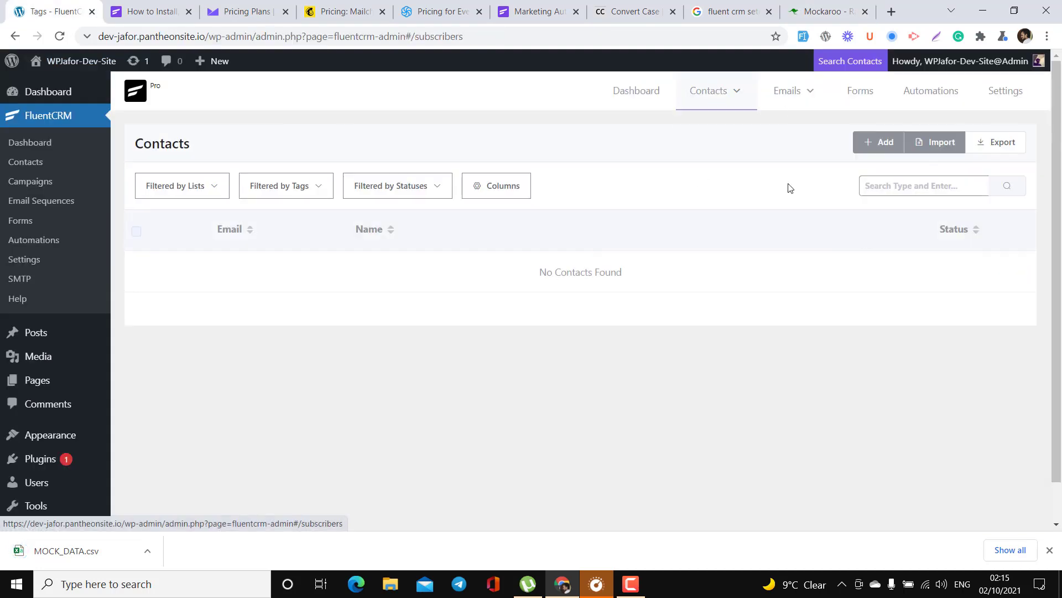
{"action": "left_click", "coordinate": [941, 148]}
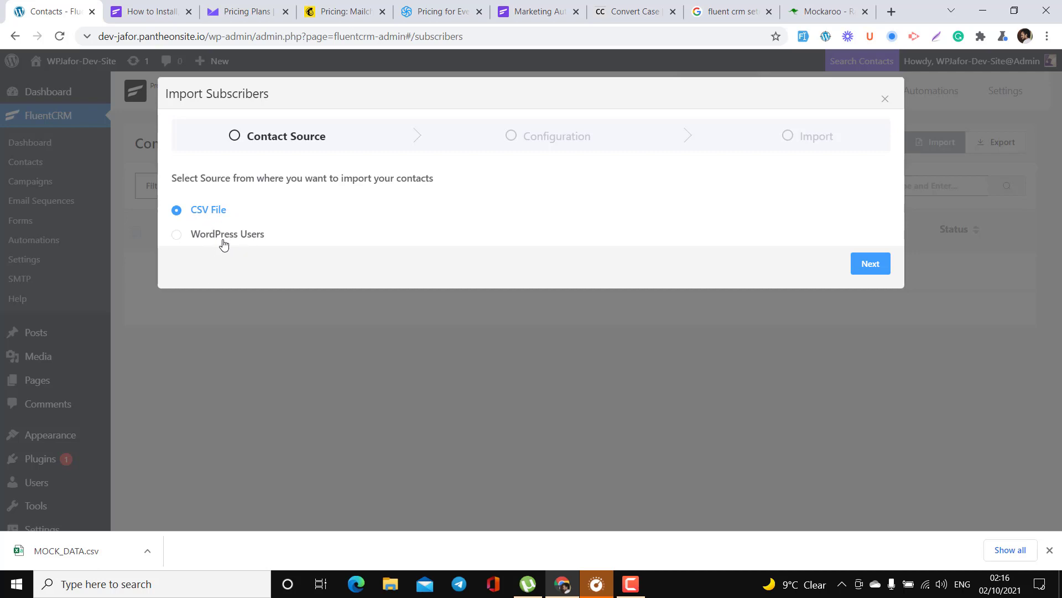
{"action": "left_click", "coordinate": [871, 264]}
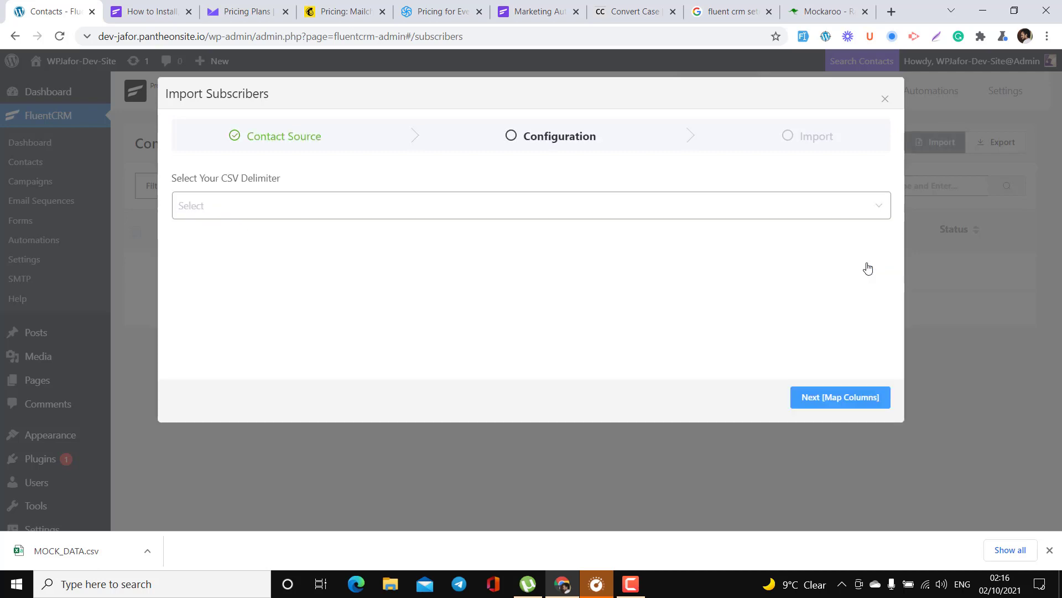
Step: Set the CSV delimiter to Comma Separated (,), upload MOCK_DATA.csv and continue to the column mapping
{"action": "left_click", "coordinate": [365, 212]}
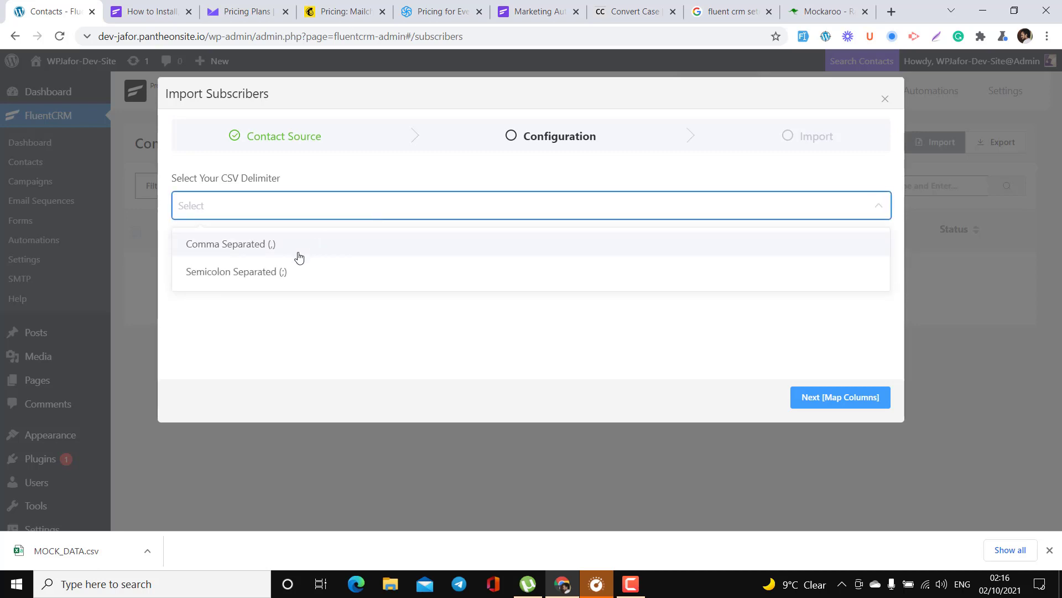
{"action": "left_click", "coordinate": [272, 250]}
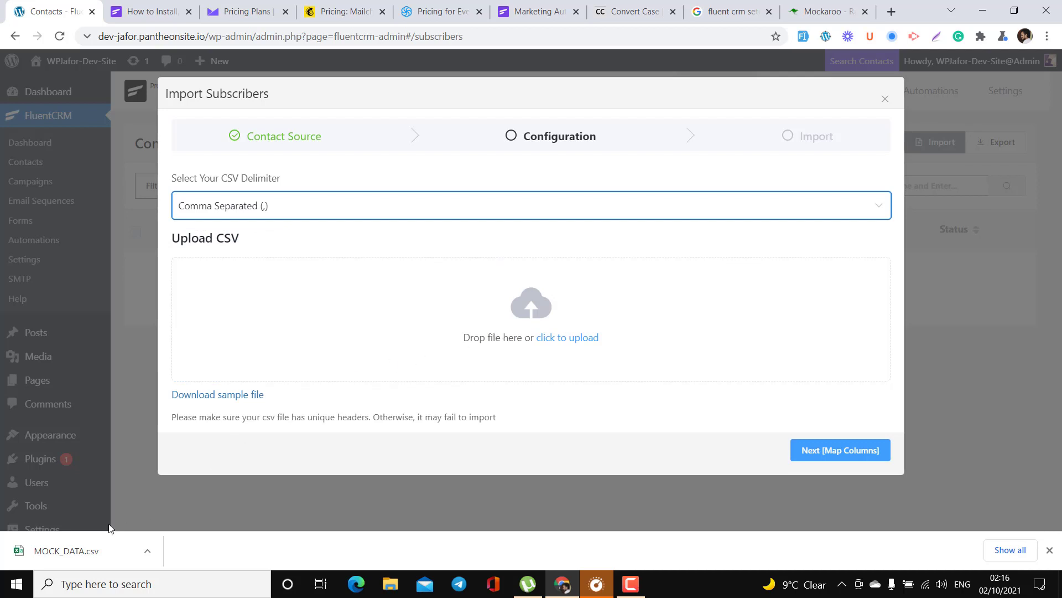
{"action": "left_click_drag", "start_coordinate": [94, 532], "coordinate": [462, 325]}
{"action": "scroll", "coordinate": [462, 322], "scroll_direction": "down", "scroll_amount": 2}
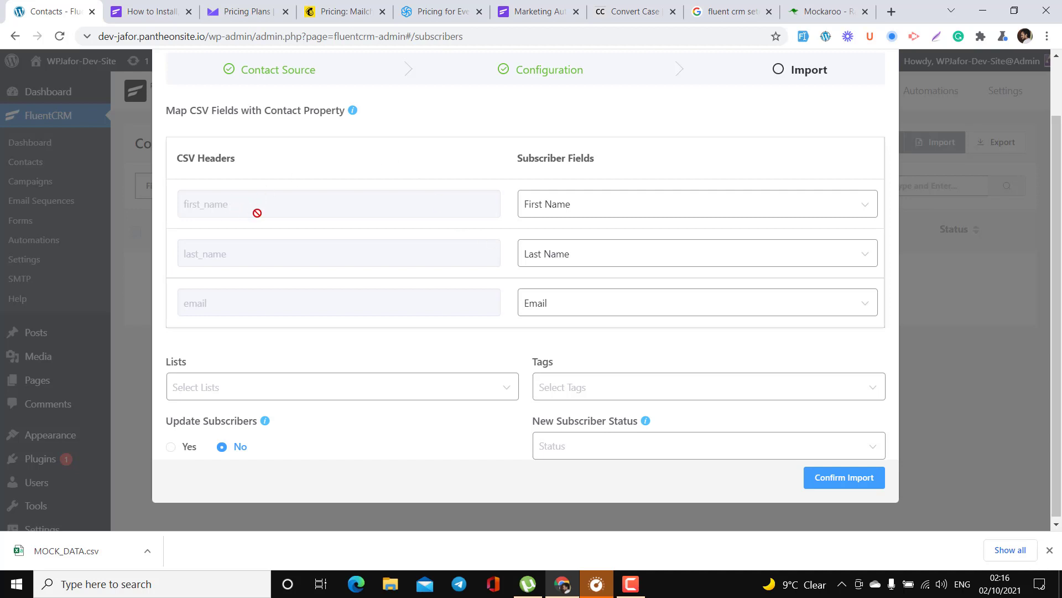
Step: Check the First Name field mapping and assign the imported contacts to List One
{"action": "left_click", "coordinate": [585, 203]}
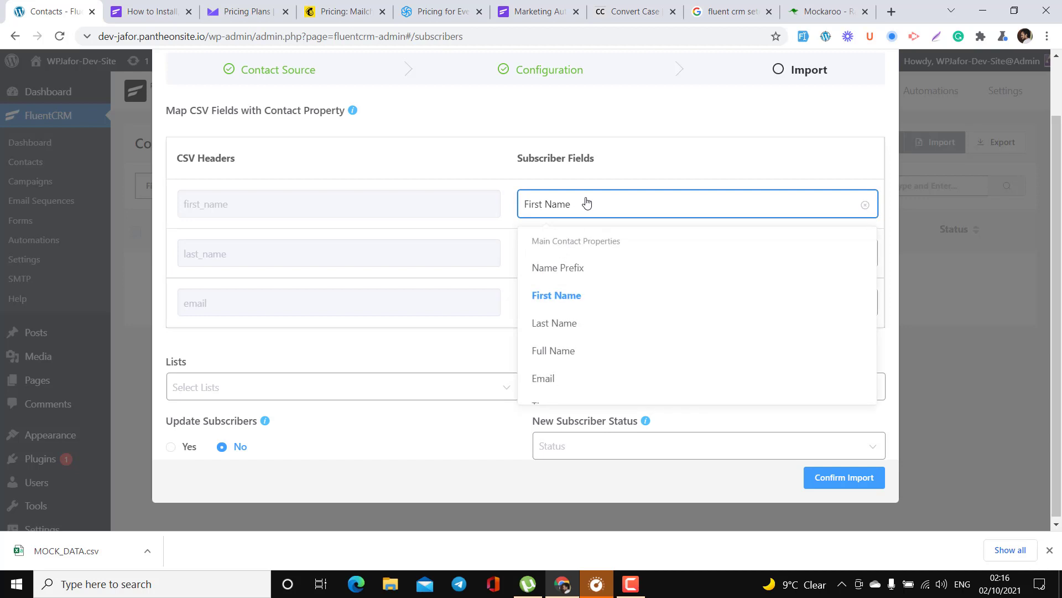
{"action": "left_click", "coordinate": [587, 204]}
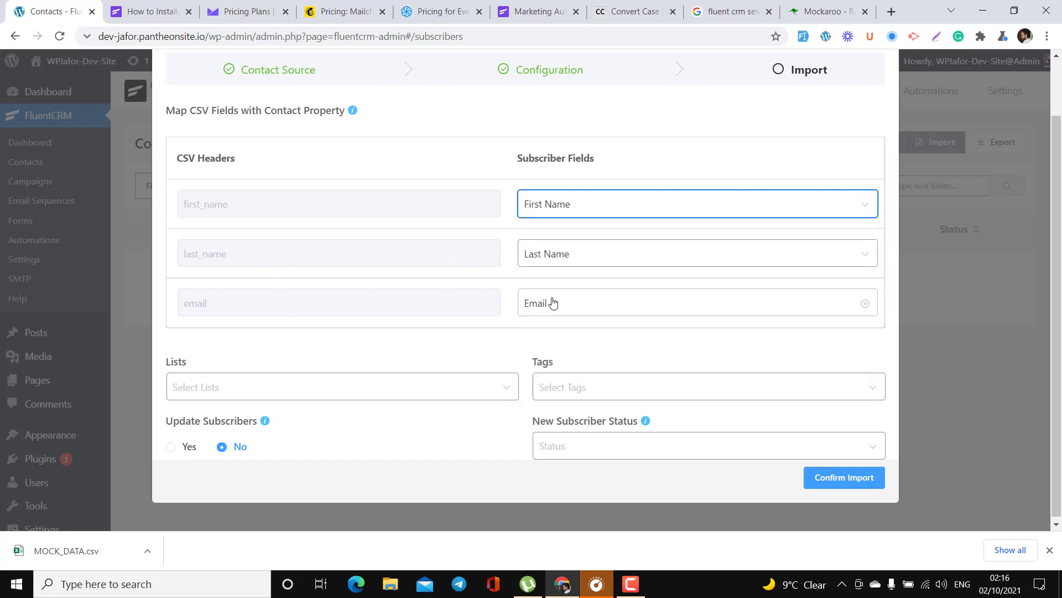
{"action": "left_click", "coordinate": [251, 390]}
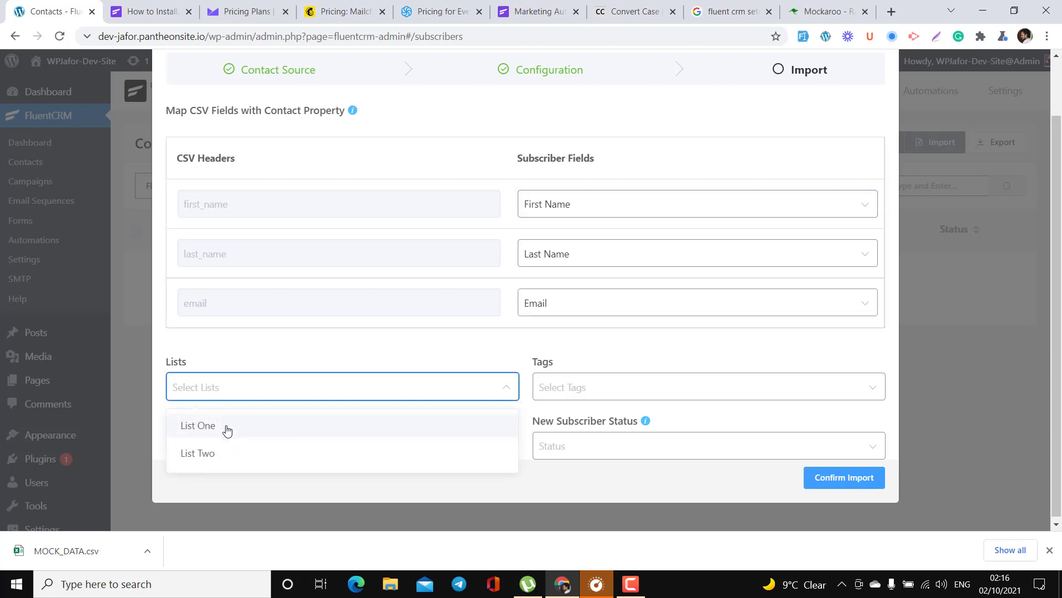
{"action": "left_click", "coordinate": [226, 430]}
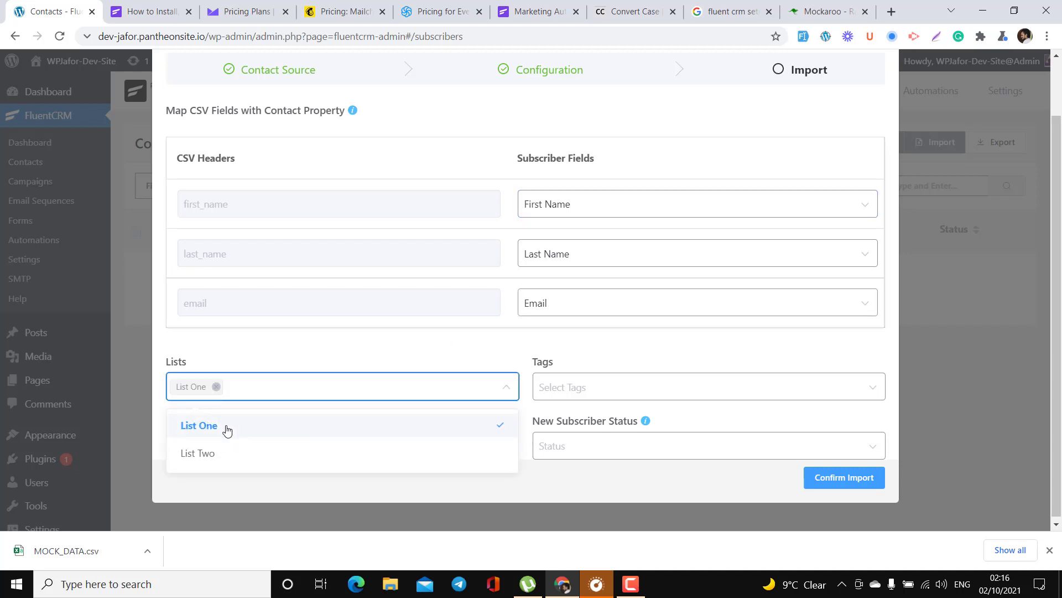
{"action": "left_click", "coordinate": [305, 351]}
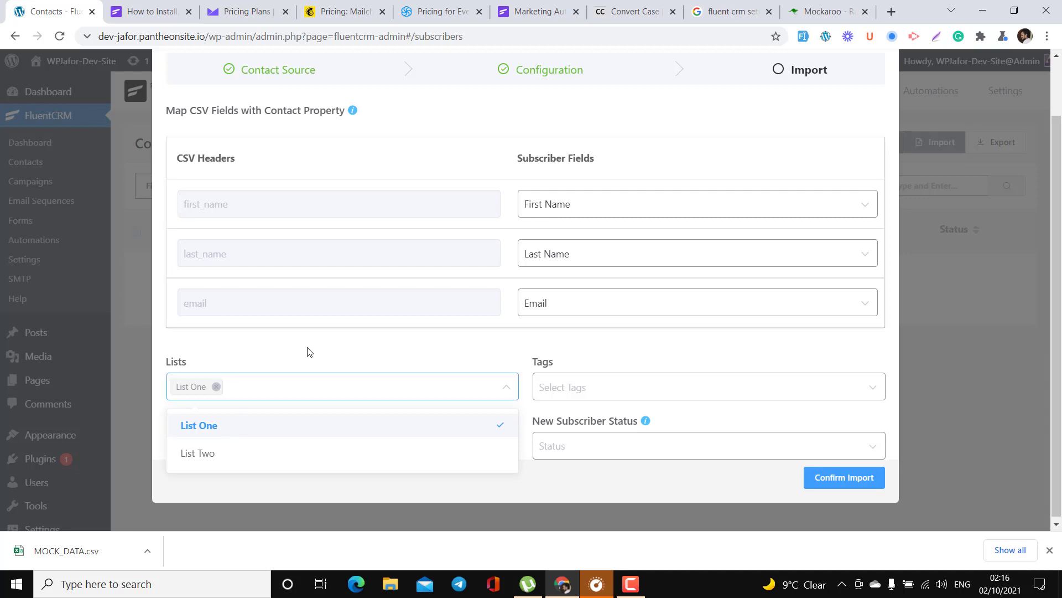
Step: Give the imported contacts Tag Two and the Subscribed status, set Update Subscribers to Yes and confirm the import
{"action": "left_click", "coordinate": [610, 388]}
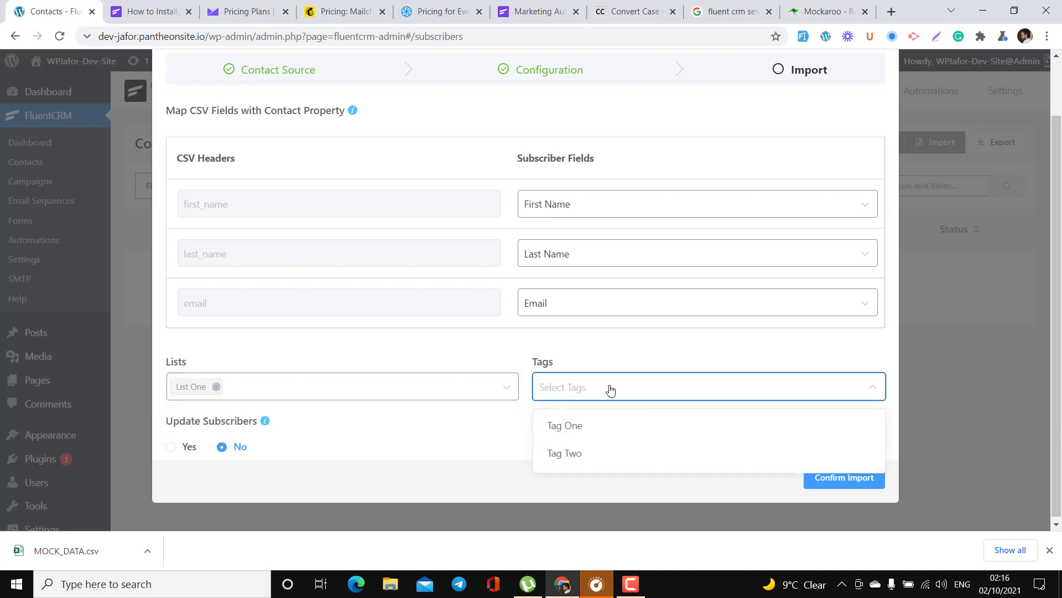
{"action": "left_click", "coordinate": [587, 455]}
{"action": "left_click", "coordinate": [443, 430]}
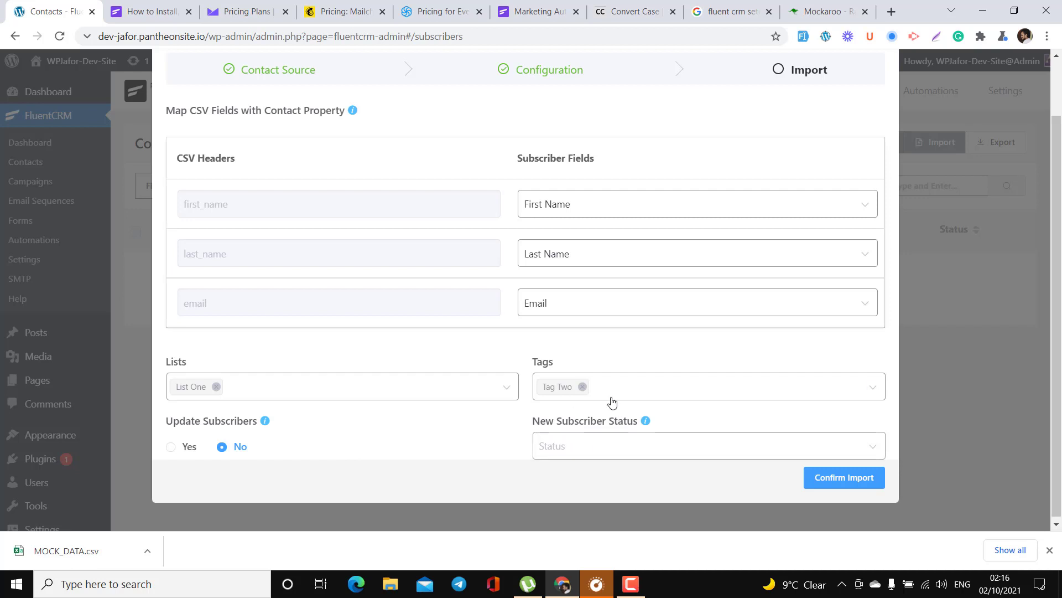
{"action": "left_click", "coordinate": [609, 451]}
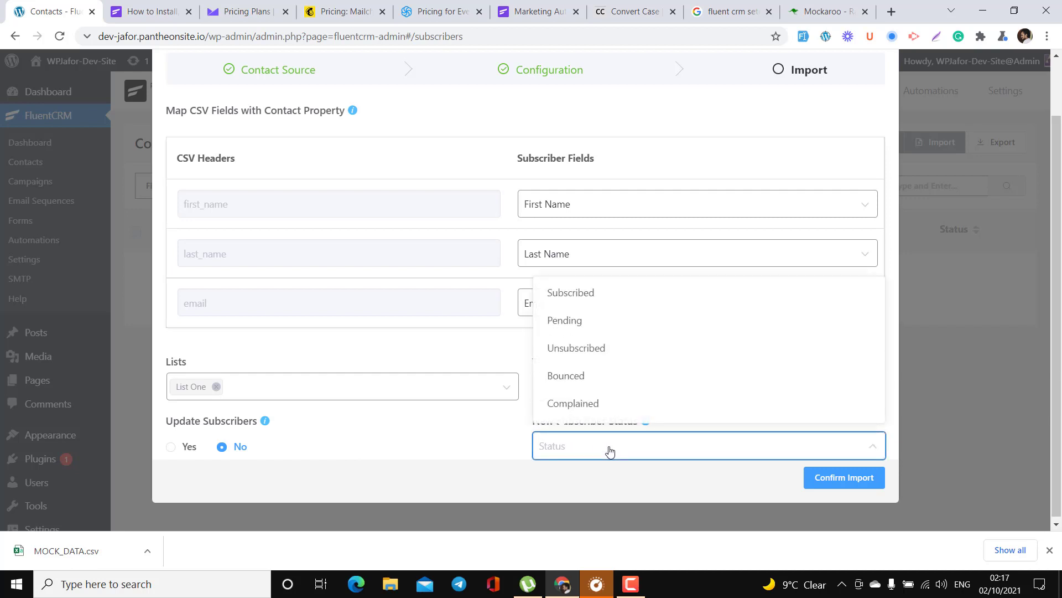
{"action": "left_click", "coordinate": [595, 296]}
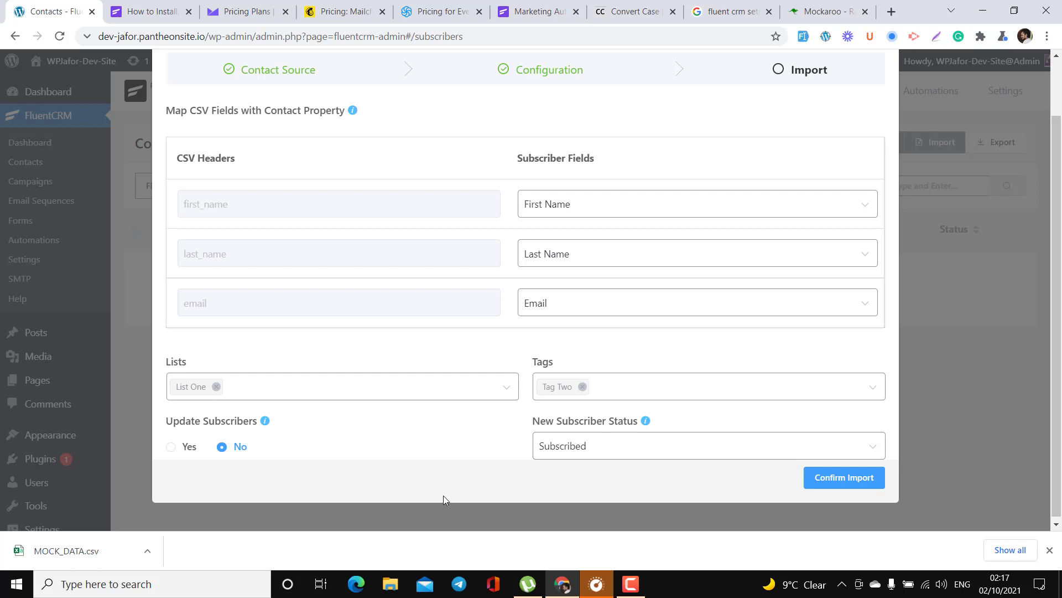
{"action": "left_click", "coordinate": [186, 452]}
{"action": "left_click", "coordinate": [844, 479]}
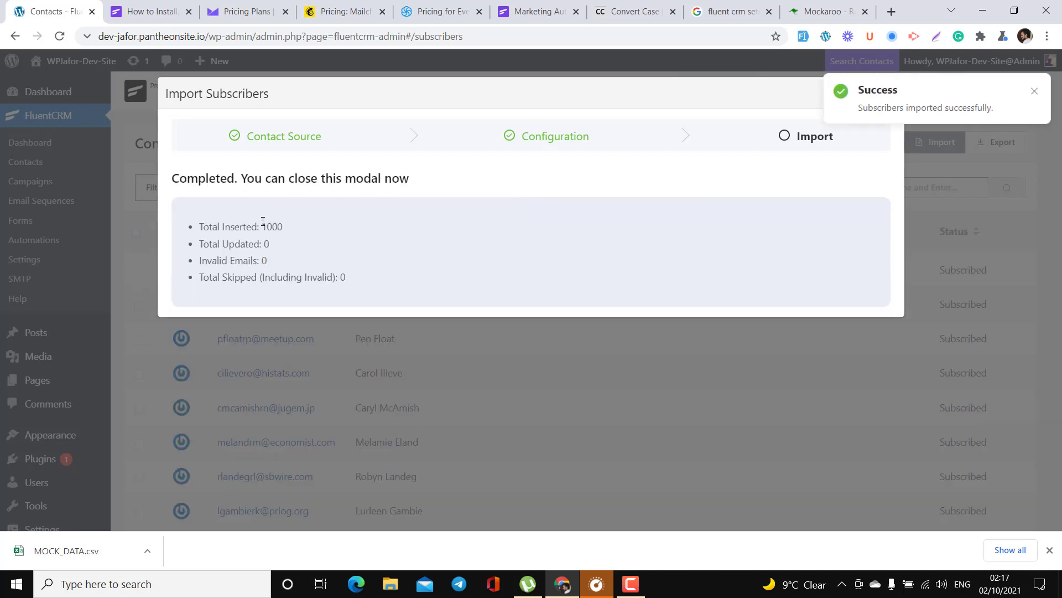
Step: Check the import summary for inserted contacts and invalid emails, close it and look through the contacts list
{"action": "left_click_drag", "start_coordinate": [204, 226], "coordinate": [282, 221]}
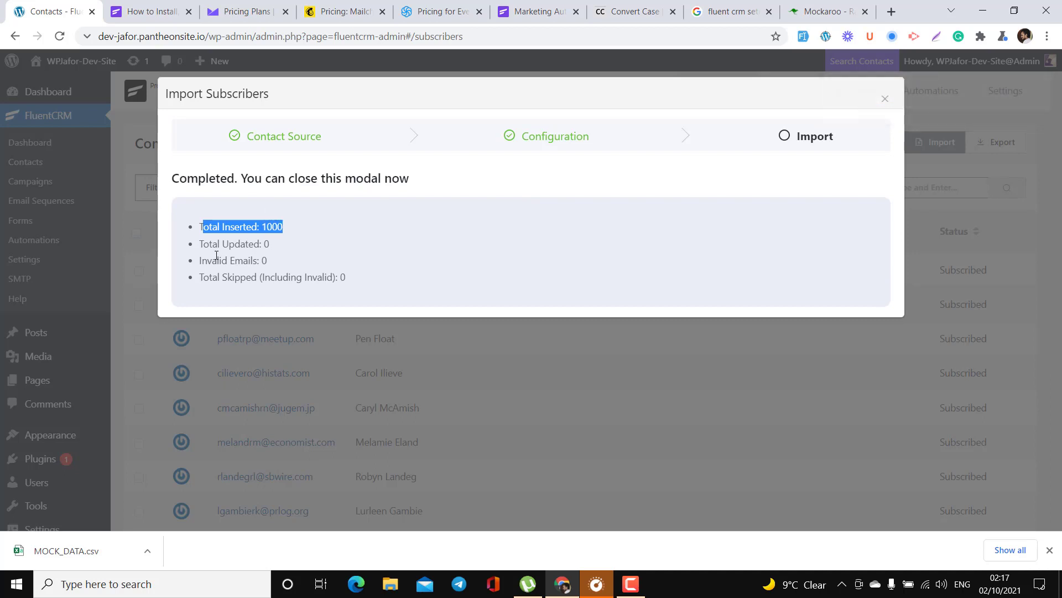
{"action": "left_click", "coordinate": [342, 262]}
{"action": "left_click_drag", "start_coordinate": [280, 255], "coordinate": [249, 263]}
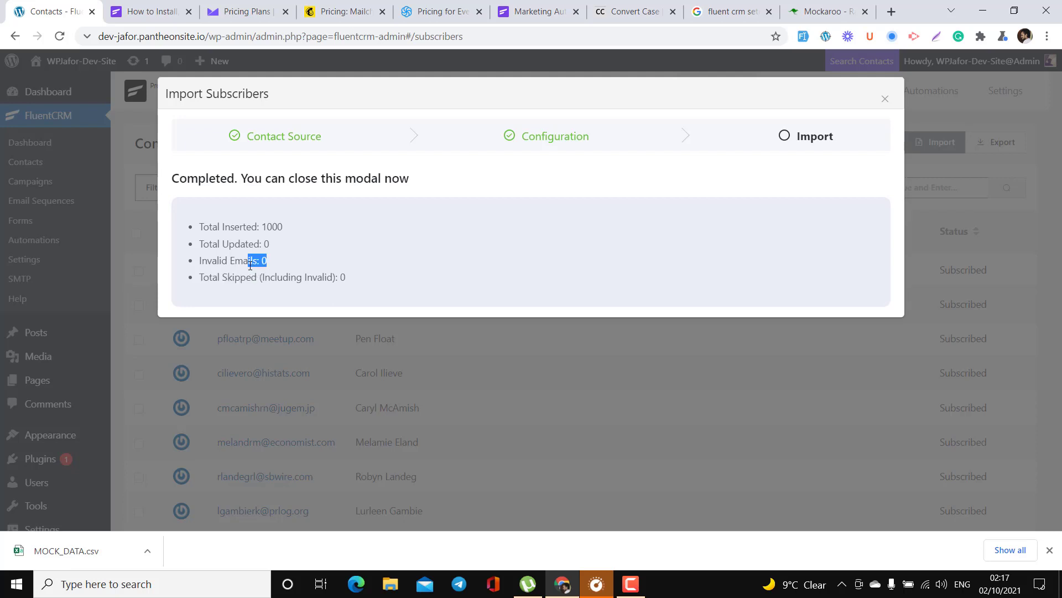
{"action": "left_click", "coordinate": [250, 266]}
{"action": "left_click", "coordinate": [885, 99]}
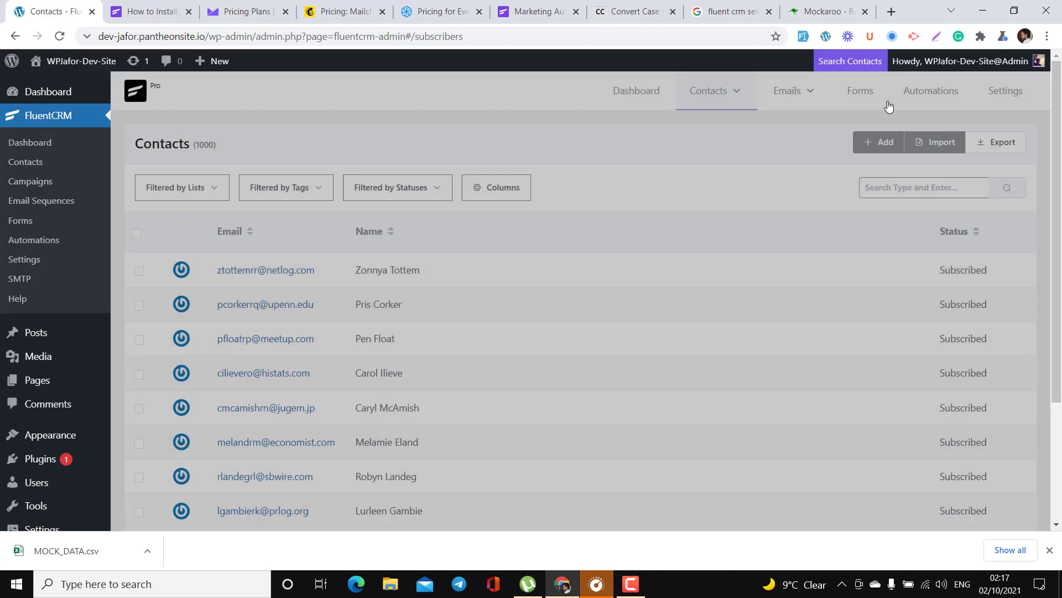
{"action": "scroll", "coordinate": [558, 353], "scroll_direction": "down", "scroll_amount": 3}
{"action": "scroll", "coordinate": [556, 354], "scroll_direction": "up", "scroll_amount": 3}
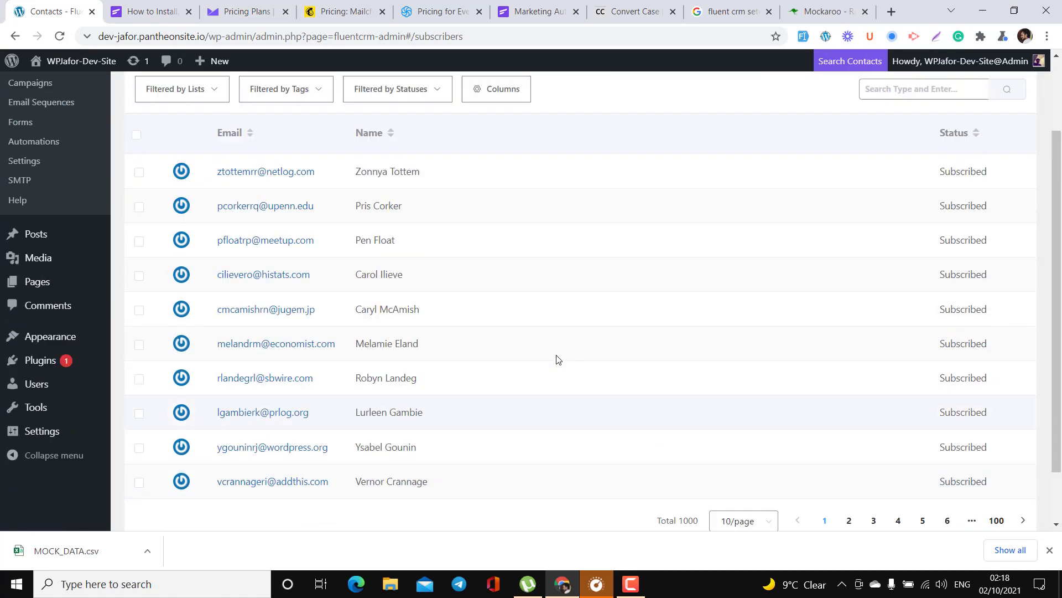
{"action": "scroll", "coordinate": [465, 403], "scroll_direction": "down", "scroll_amount": 2}
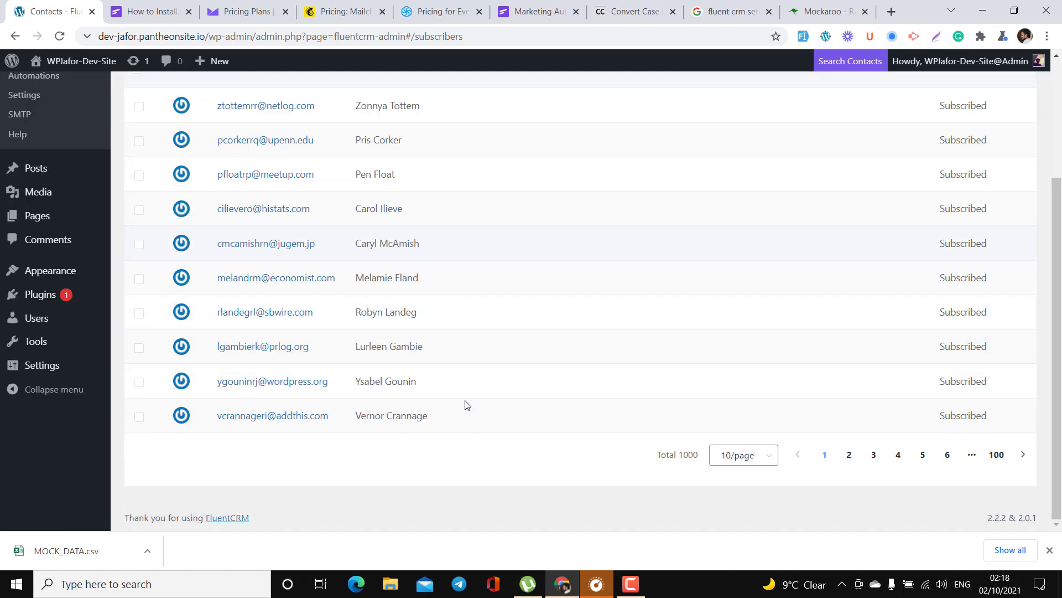
{"action": "scroll", "coordinate": [465, 405], "scroll_direction": "up", "scroll_amount": 2}
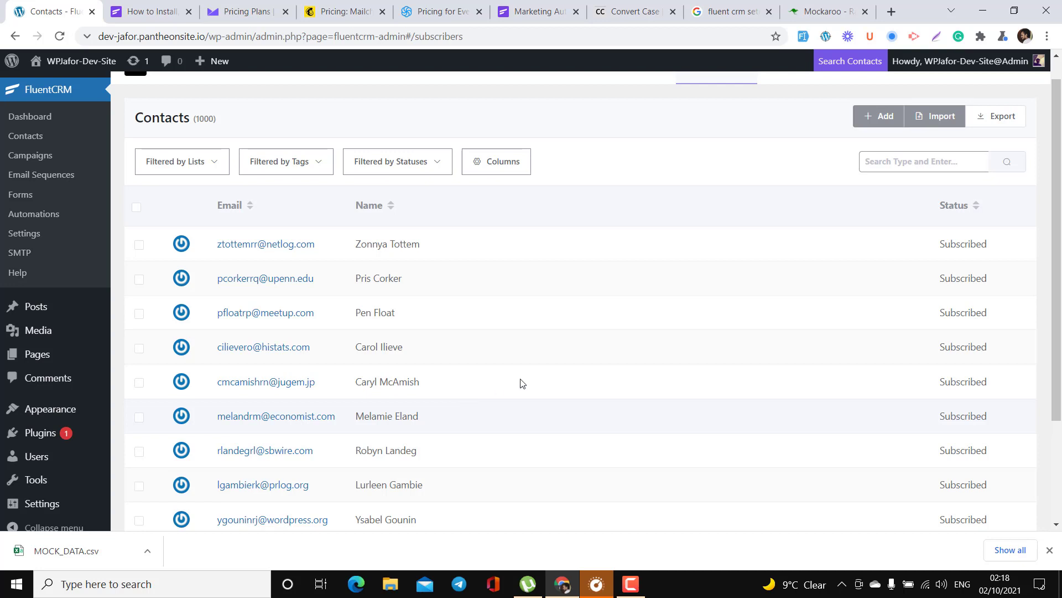
{"action": "scroll", "coordinate": [604, 352], "scroll_direction": "up", "scroll_amount": 1}
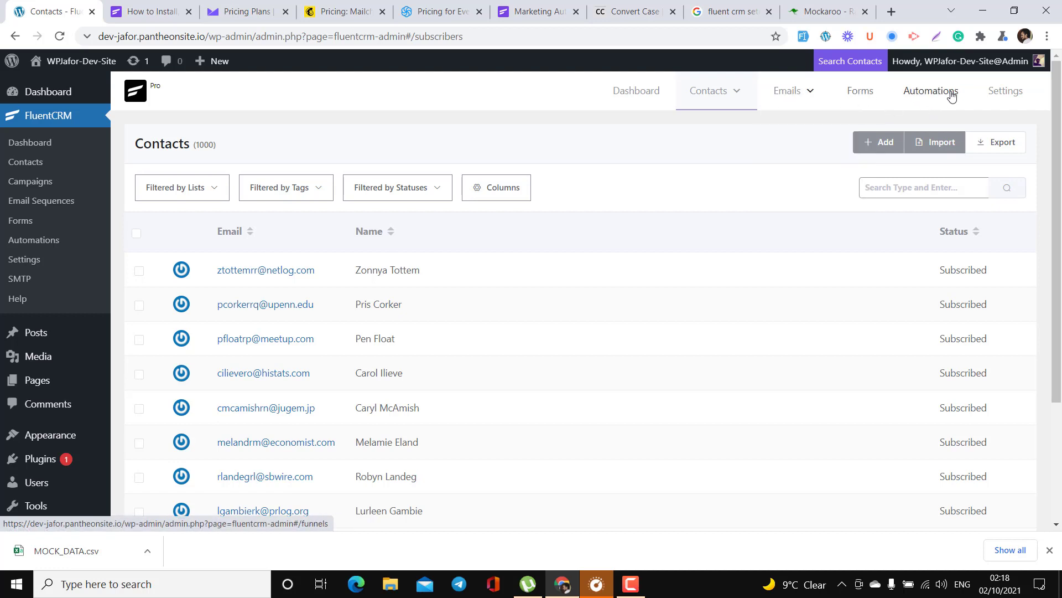
Step: Go to the email campaigns and create the first campaign with the title First Camp
{"action": "left_click", "coordinate": [931, 94]}
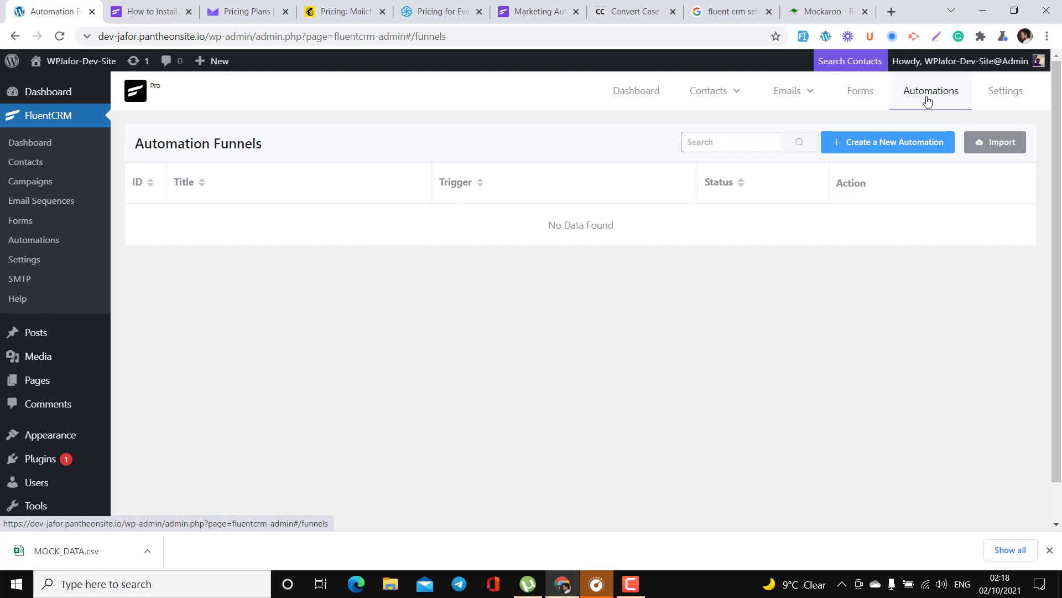
{"action": "mouse_move", "coordinate": [813, 104]}
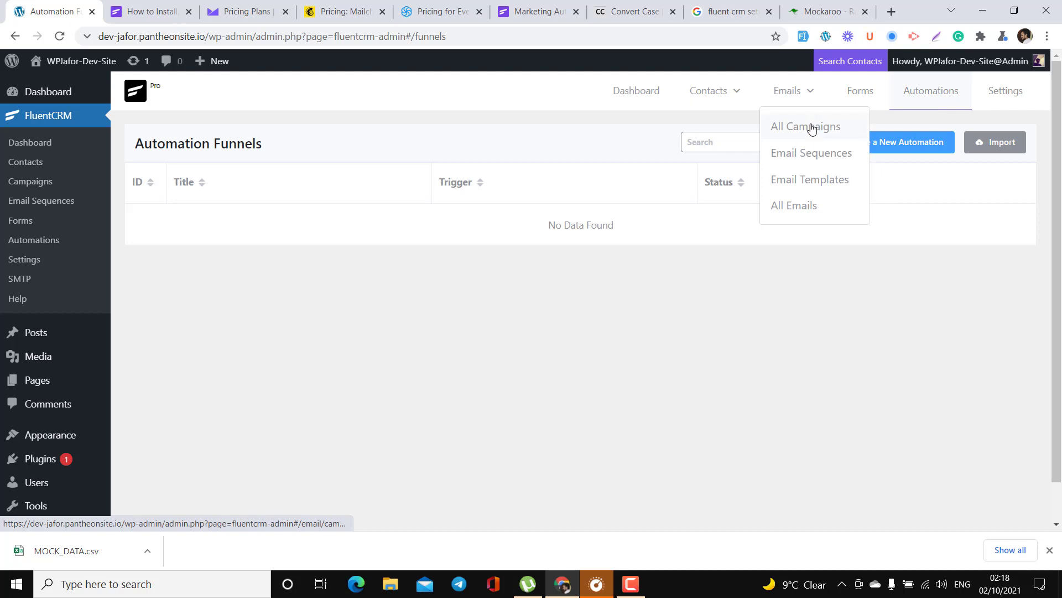
{"action": "left_click", "coordinate": [812, 128]}
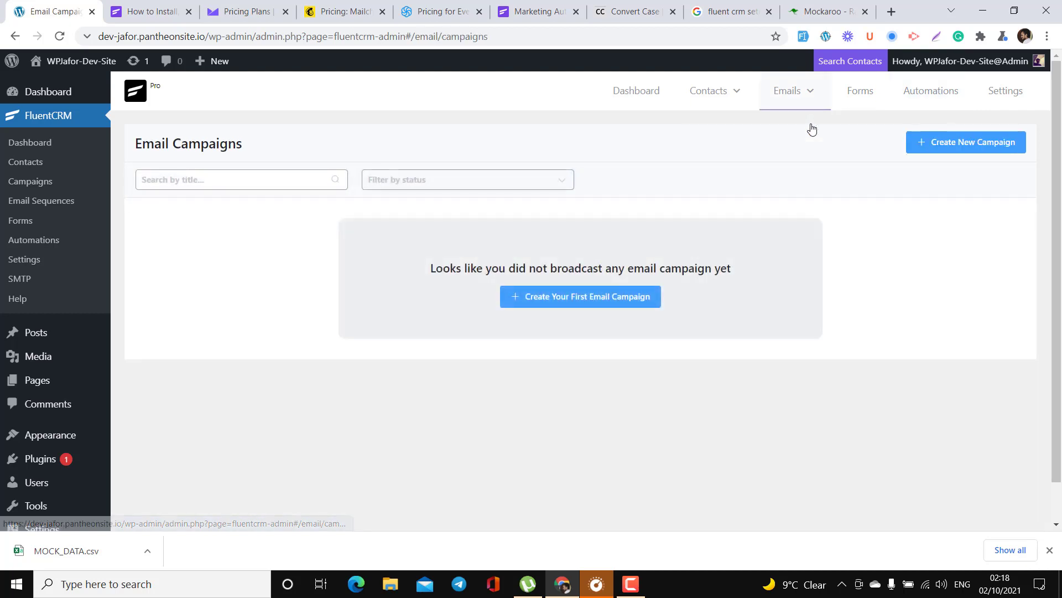
{"action": "left_click", "coordinate": [607, 300]}
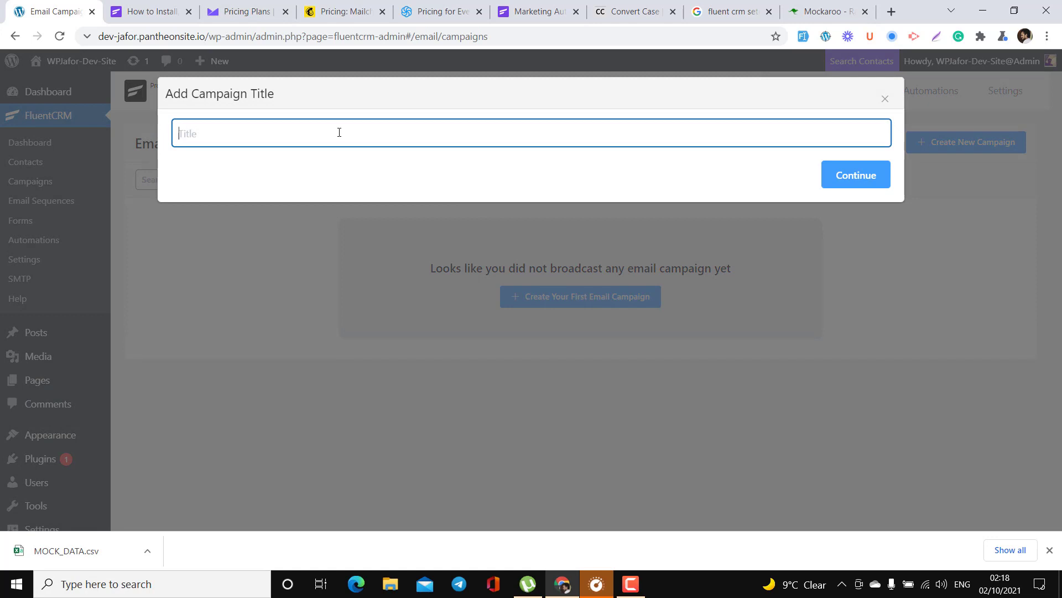
{"action": "type", "text": "First Camp"}
{"action": "left_click", "coordinate": [865, 173]}
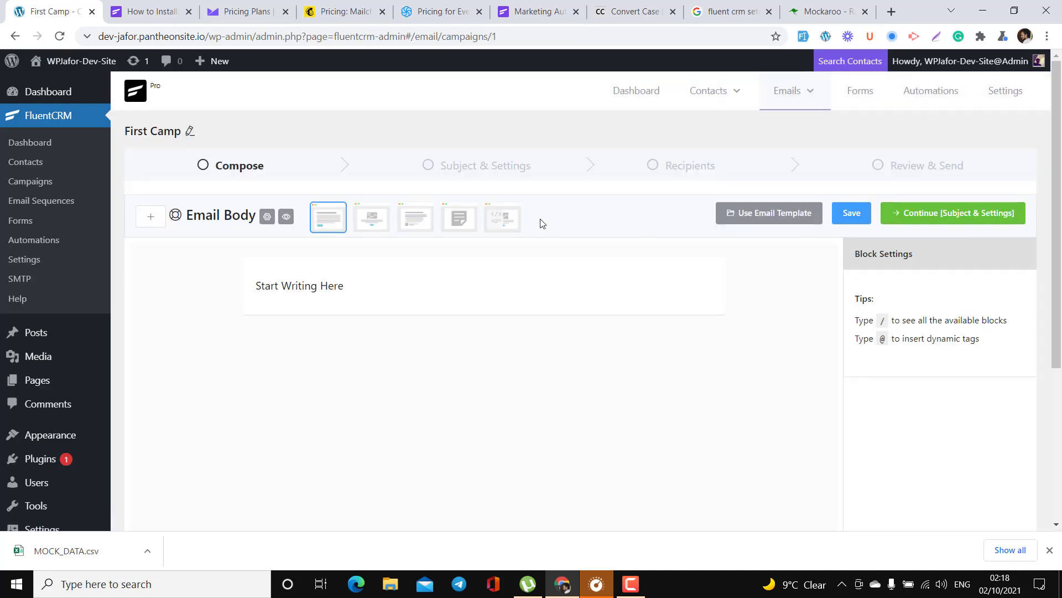
Step: Add the paragraph "This is another paragraph." below the starter text of the email body, with empty blocks around it
{"action": "left_click", "coordinate": [403, 284]}
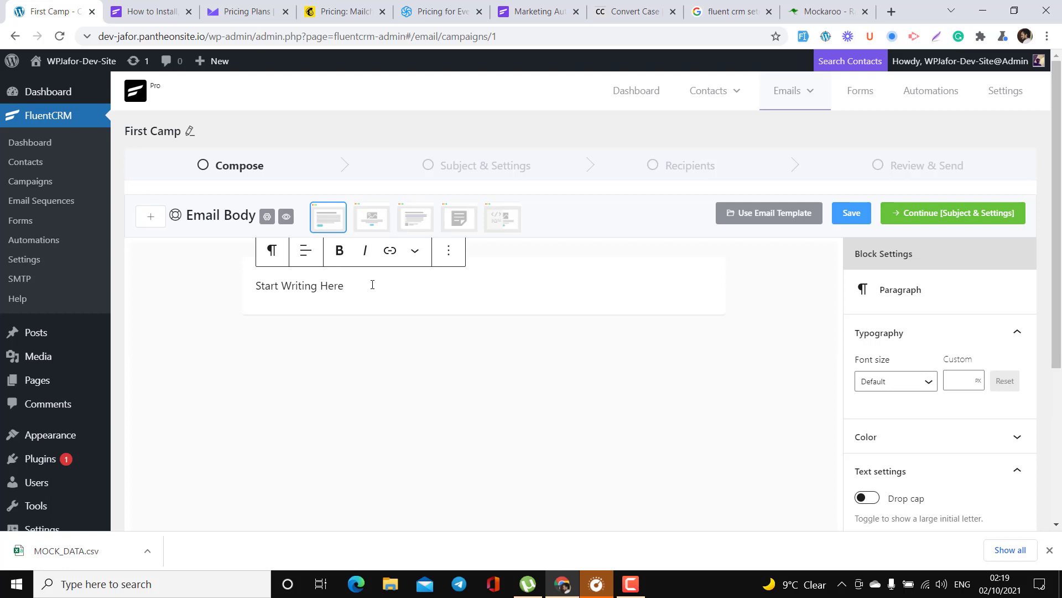
{"action": "key", "text": "Return"}
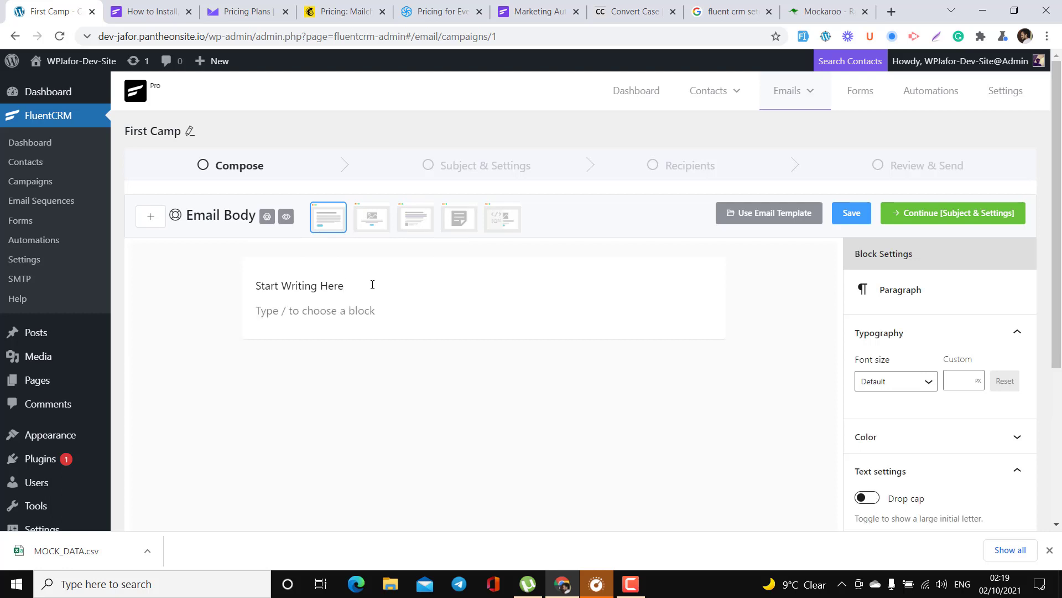
{"action": "key", "text": "Return"}
{"action": "type", "text": "T"}
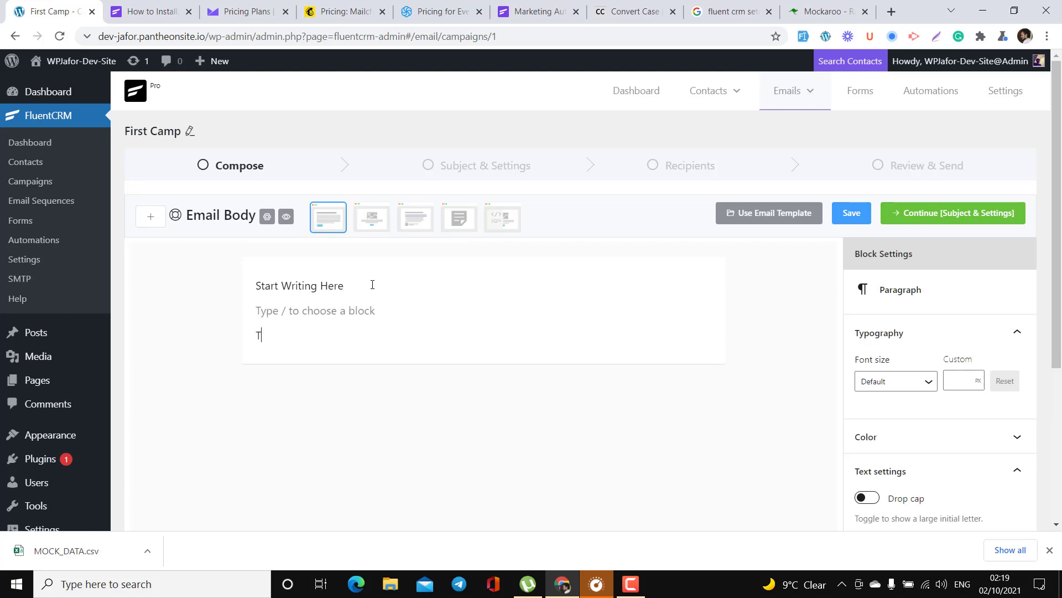
{"action": "type", "text": "his is another paragraph"}
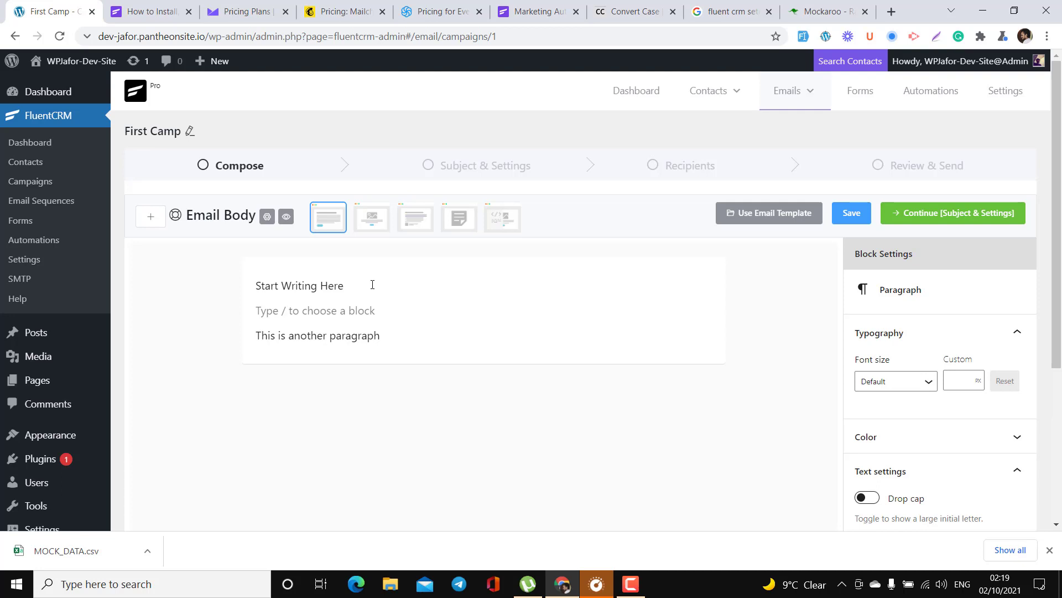
{"action": "key", "text": "Return"}
{"action": "key", "text": "Return"}
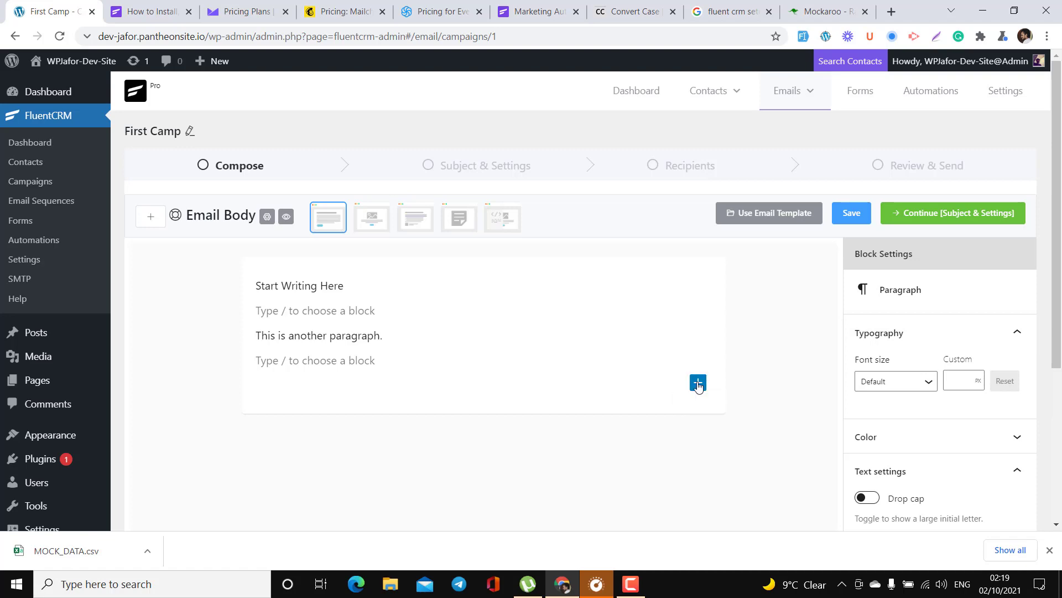
Step: Insert an Image block below the email text and open the file selection for uploading its picture
{"action": "left_click", "coordinate": [699, 384]}
{"action": "scroll", "coordinate": [806, 292], "scroll_direction": "down", "scroll_amount": 2}
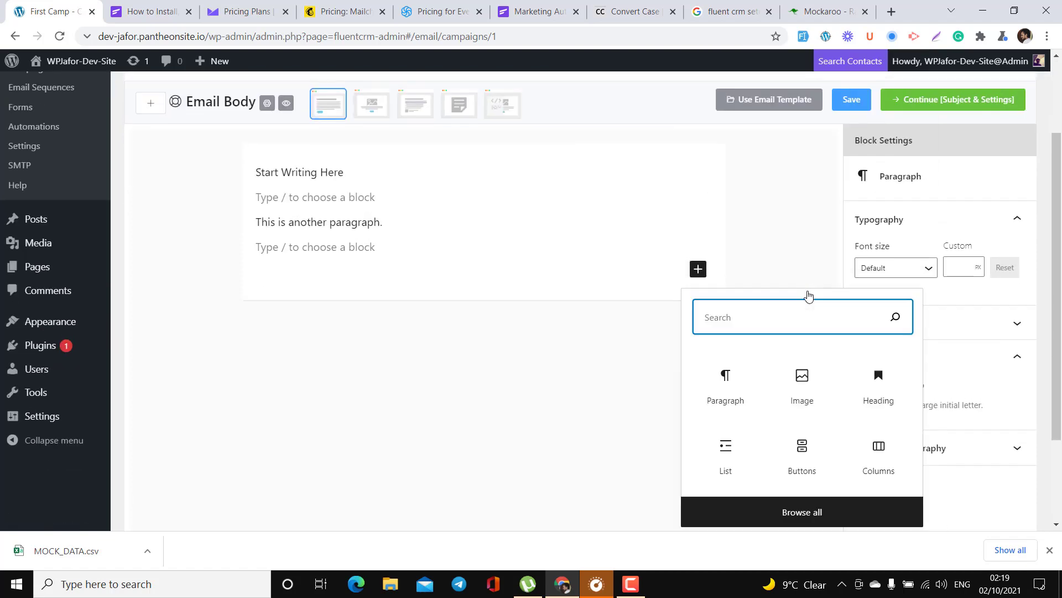
{"action": "scroll", "coordinate": [808, 295], "scroll_direction": "up", "scroll_amount": 2}
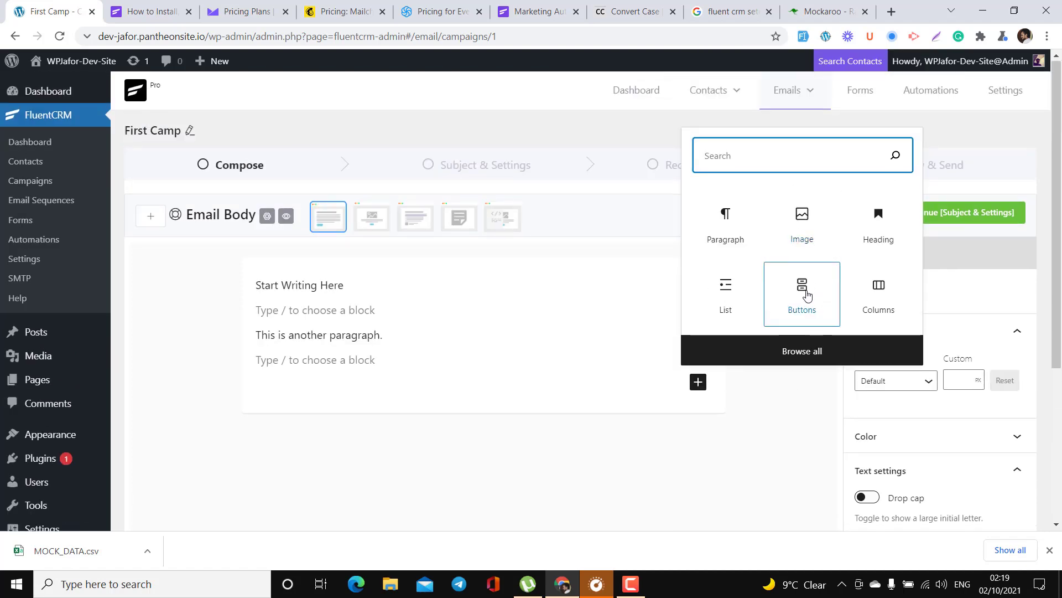
{"action": "left_click", "coordinate": [803, 234]}
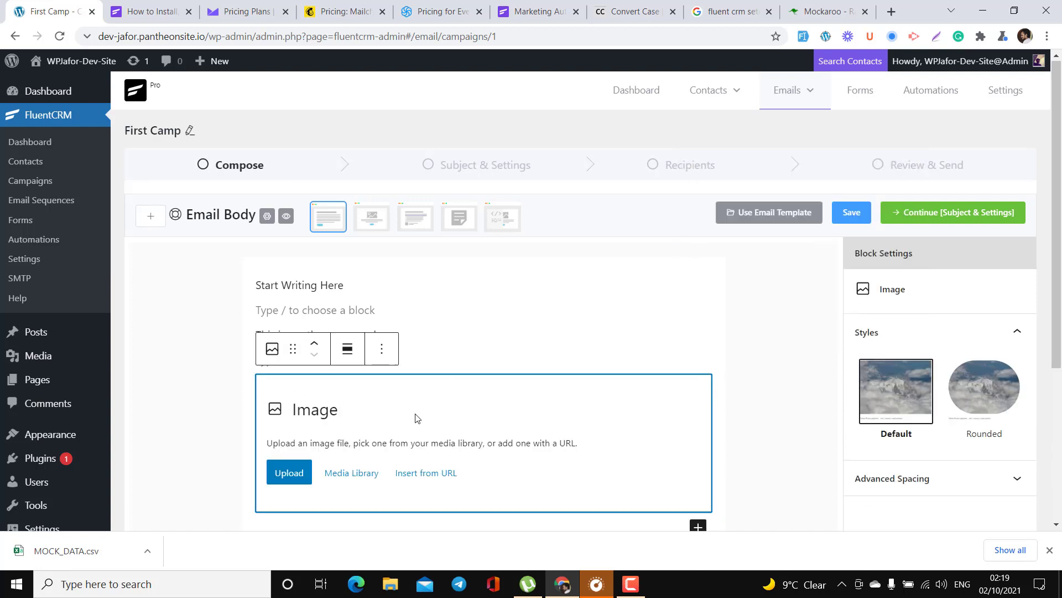
{"action": "left_click", "coordinate": [366, 473]}
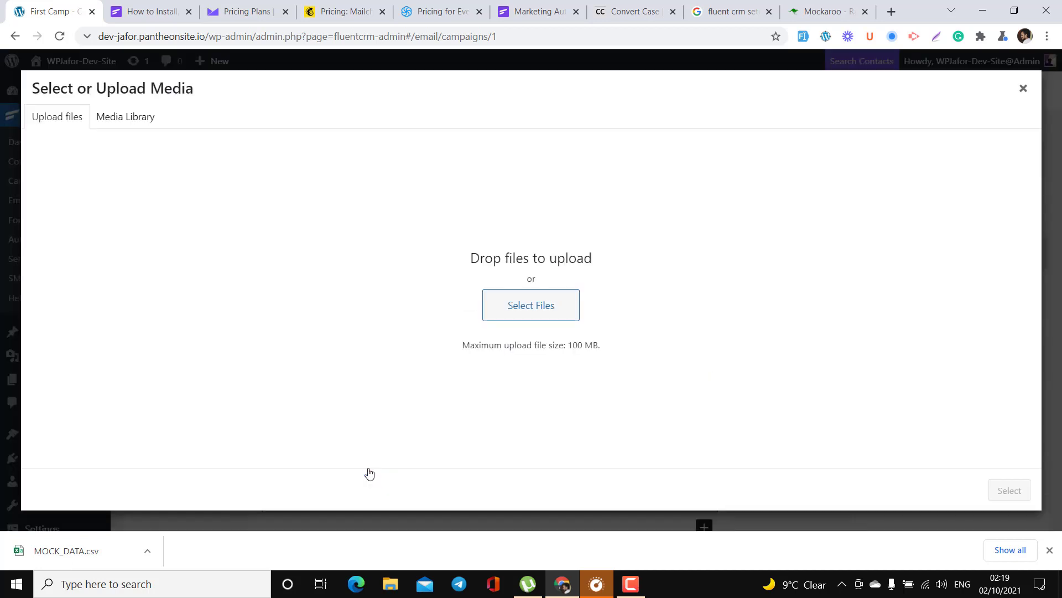
{"action": "left_click", "coordinate": [139, 121]}
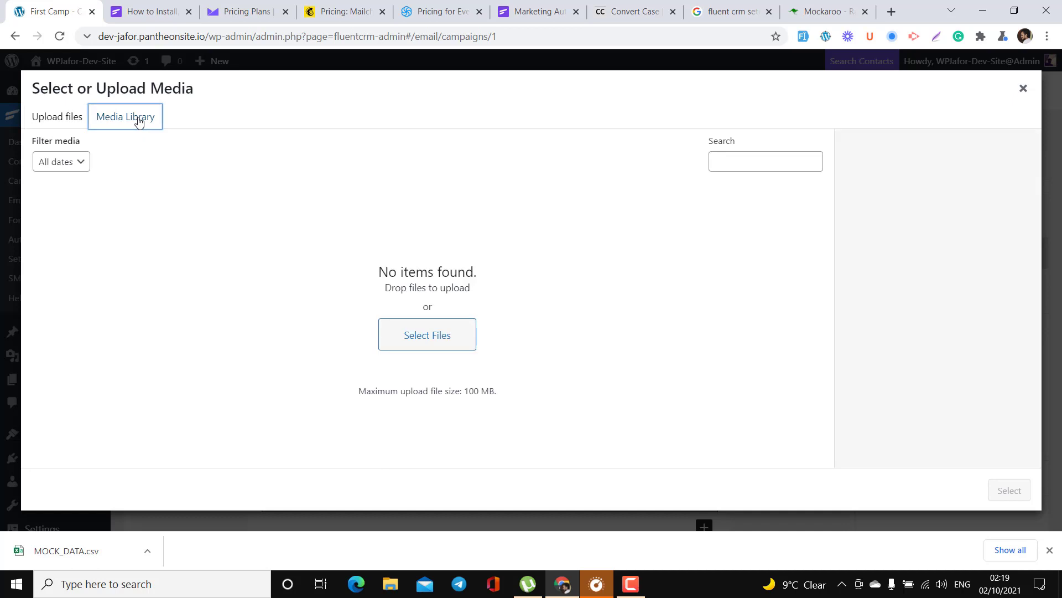
{"action": "left_click", "coordinate": [65, 126]}
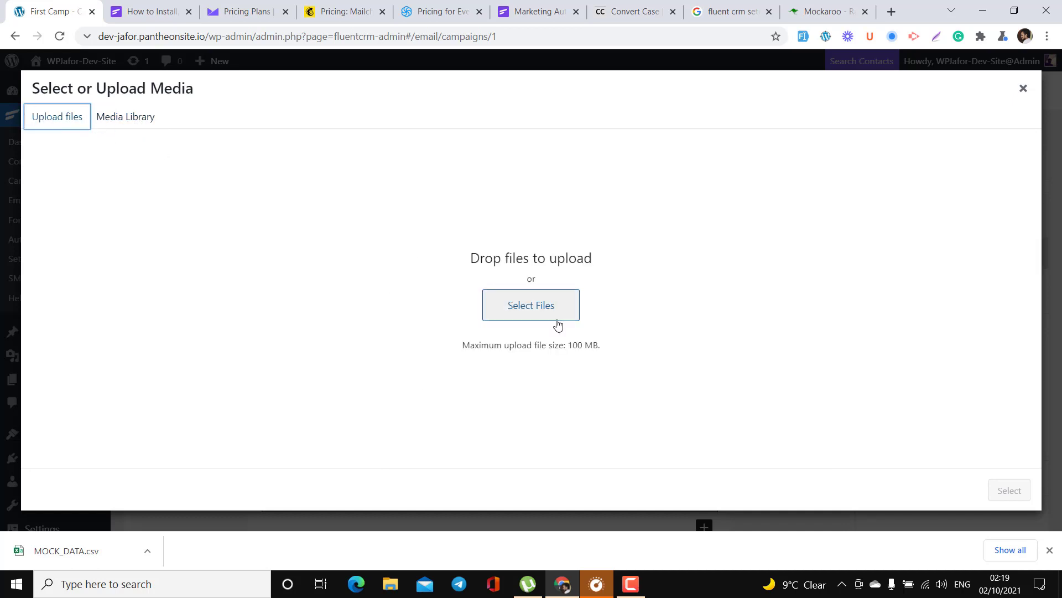
{"action": "left_click", "coordinate": [557, 321]}
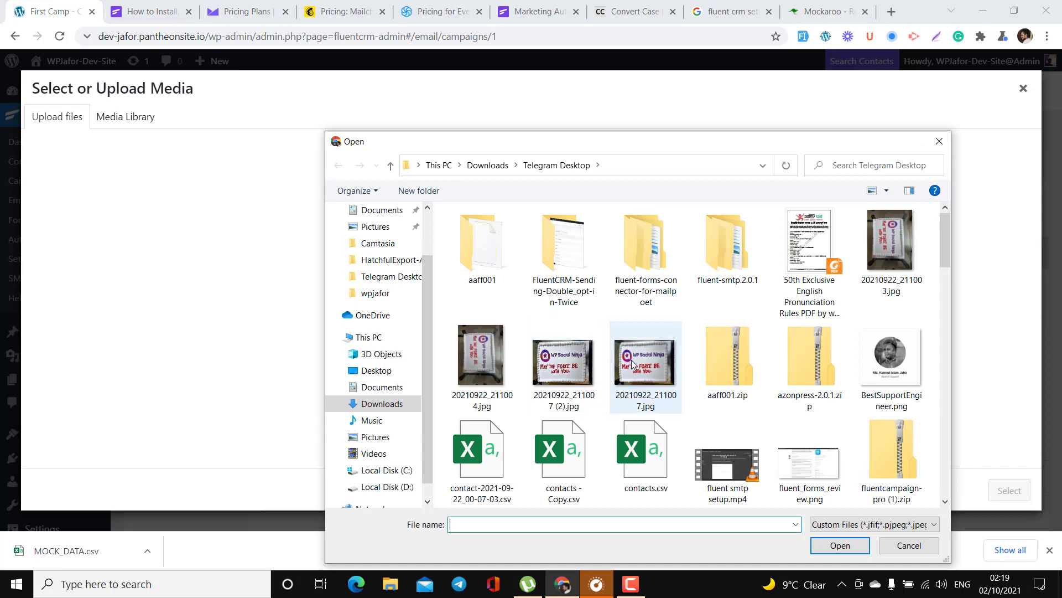
Step: Look through the Telegram Desktop folder for a picture to upload to the email
{"action": "scroll", "coordinate": [632, 359], "scroll_direction": "down", "scroll_amount": 5}
{"action": "scroll", "coordinate": [632, 360], "scroll_direction": "up", "scroll_amount": 4}
{"action": "scroll", "coordinate": [632, 360], "scroll_direction": "down", "scroll_amount": 8}
{"action": "scroll", "coordinate": [632, 360], "scroll_direction": "down", "scroll_amount": 10}
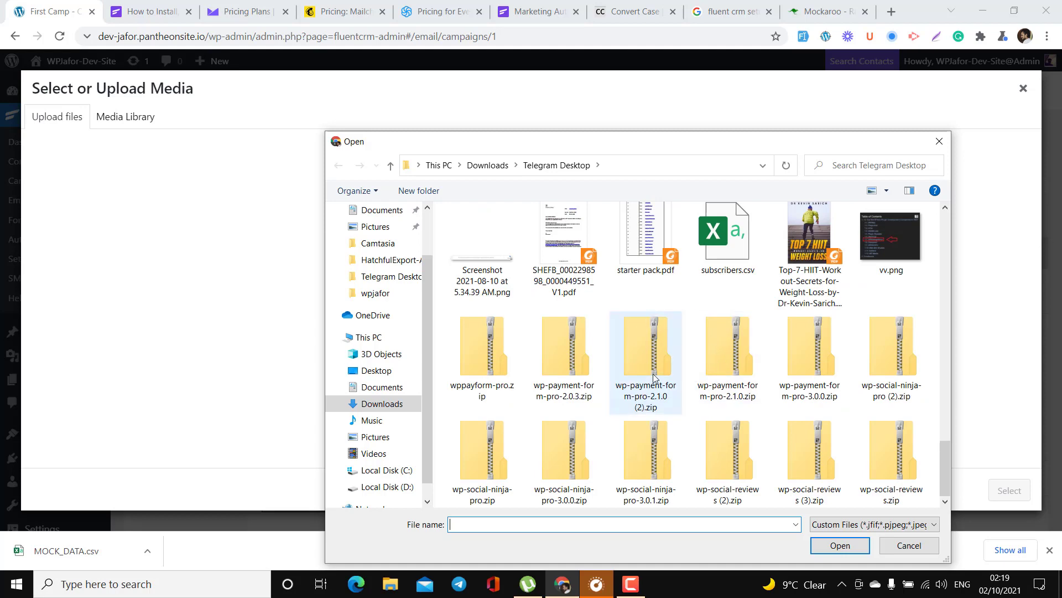
{"action": "scroll", "coordinate": [653, 376], "scroll_direction": "up", "scroll_amount": 3}
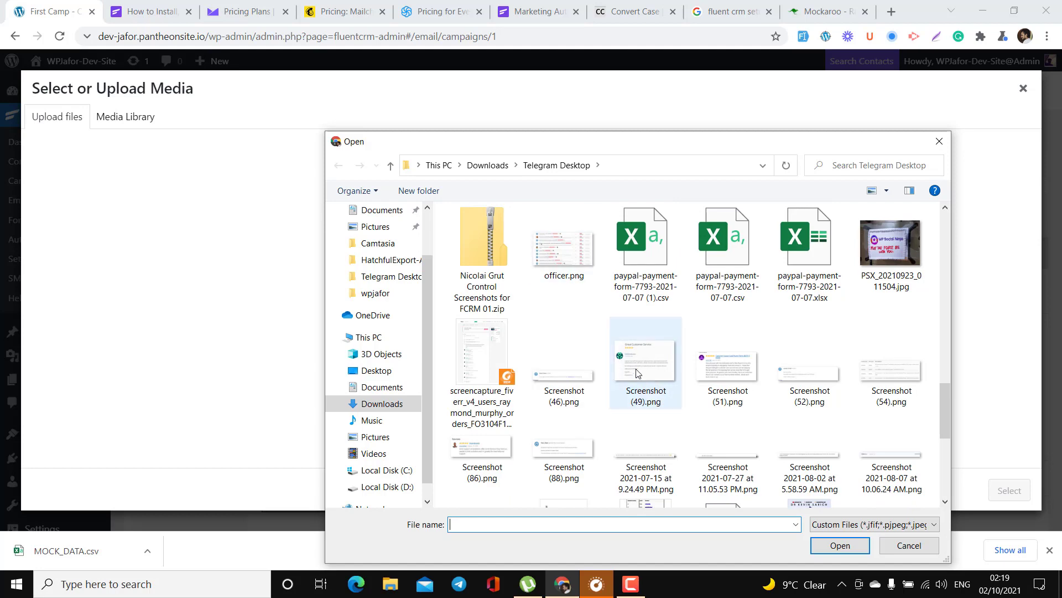
{"action": "scroll", "coordinate": [636, 374], "scroll_direction": "up", "scroll_amount": 6}
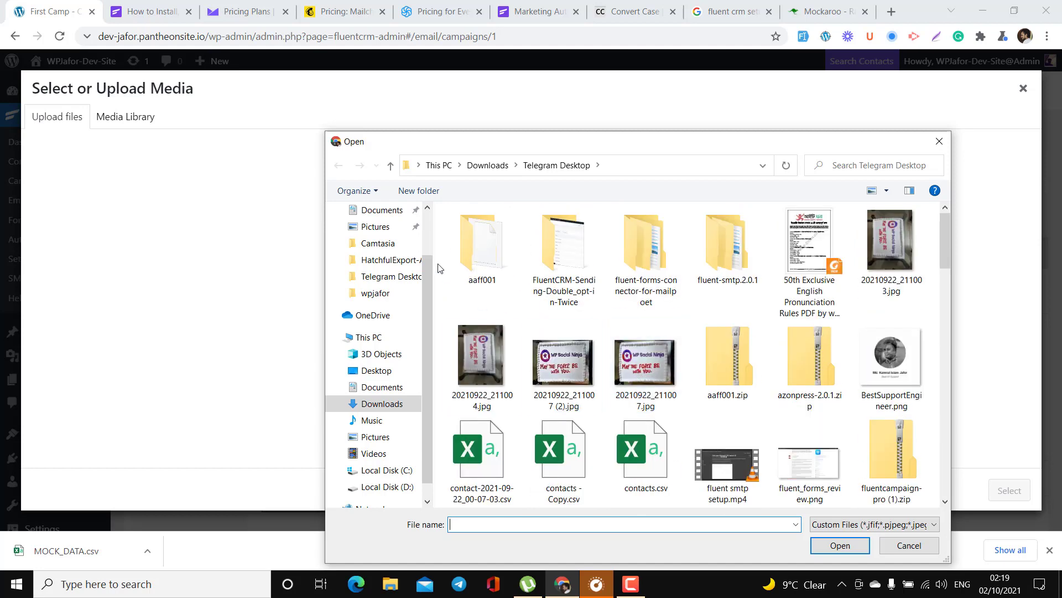
Step: Upload ninja tables.png from the Downloads folder and place it in the email's Image block
{"action": "scroll", "coordinate": [386, 240], "scroll_direction": "up", "scroll_amount": 2}
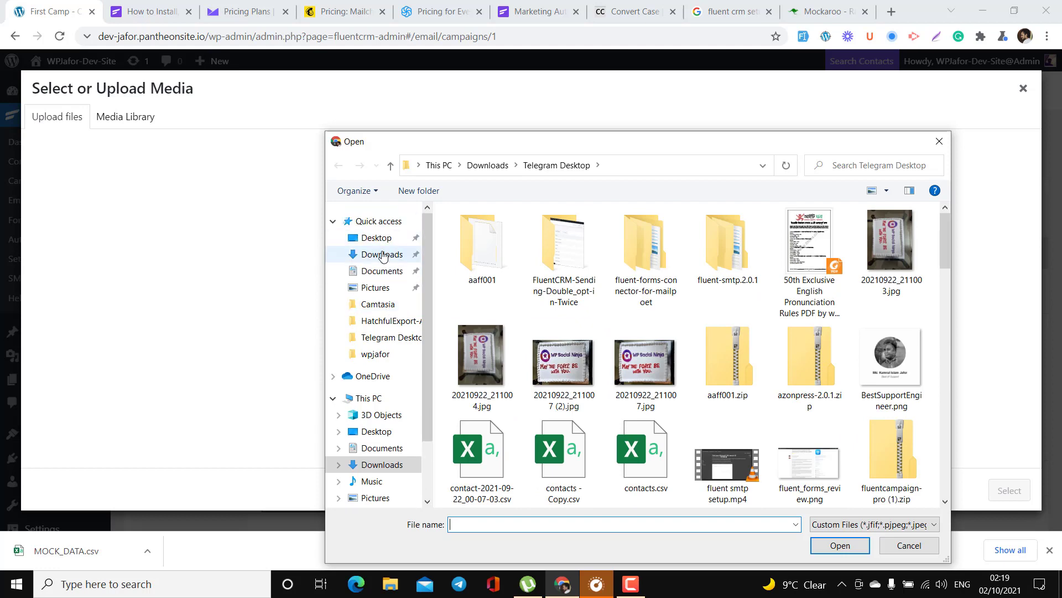
{"action": "left_click", "coordinate": [382, 256]}
{"action": "scroll", "coordinate": [606, 316], "scroll_direction": "down", "scroll_amount": 5}
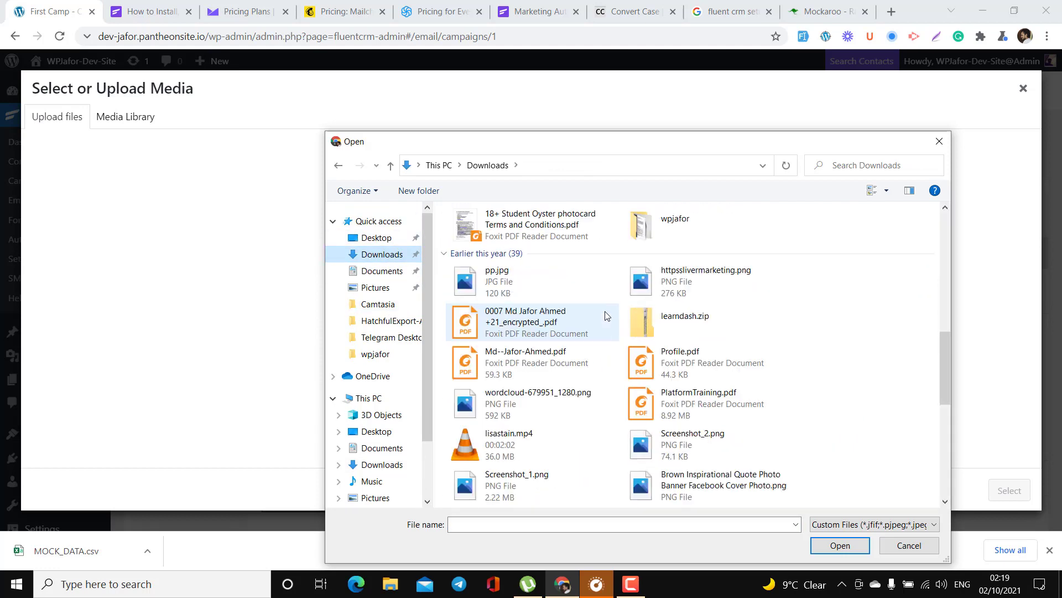
{"action": "scroll", "coordinate": [605, 315], "scroll_direction": "down", "scroll_amount": 4}
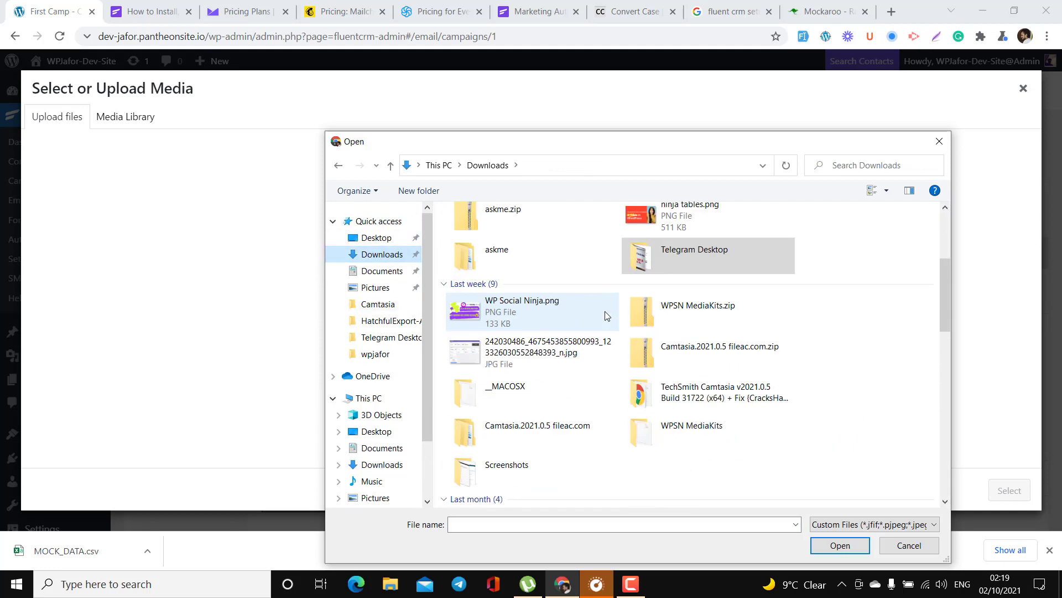
{"action": "scroll", "coordinate": [605, 316], "scroll_direction": "down", "scroll_amount": 2}
{"action": "scroll", "coordinate": [607, 316], "scroll_direction": "up", "scroll_amount": 3}
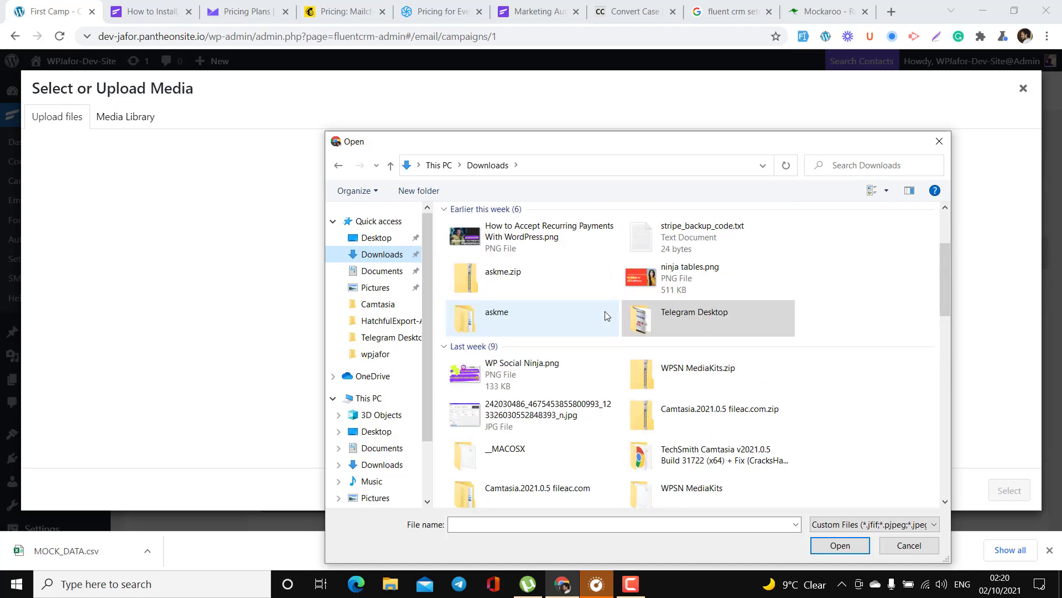
{"action": "left_click", "coordinate": [666, 277]}
{"action": "double_click", "coordinate": [666, 277]}
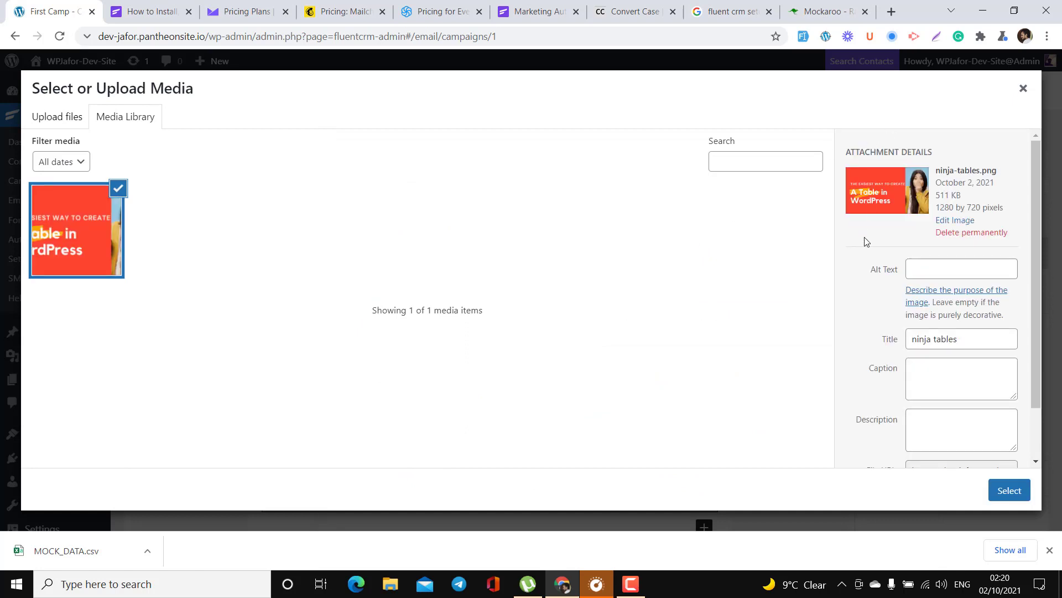
{"action": "left_click", "coordinate": [1008, 489]}
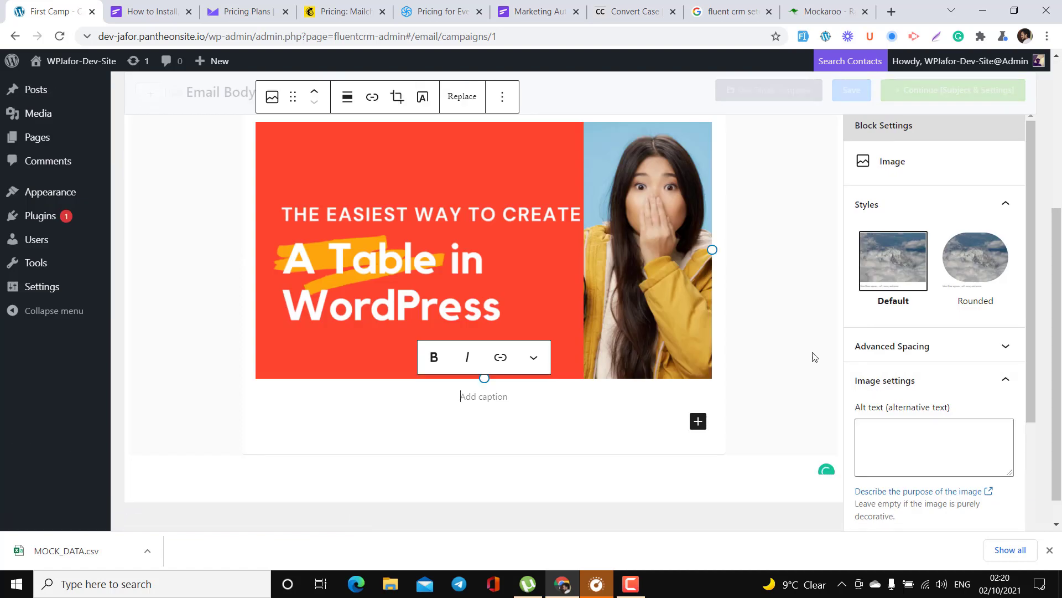
Step: Add a Buttons block below the image and label its button "Click Me Please!"
{"action": "scroll", "coordinate": [728, 399], "scroll_direction": "up", "scroll_amount": 3}
{"action": "scroll", "coordinate": [520, 344], "scroll_direction": "down", "scroll_amount": 2}
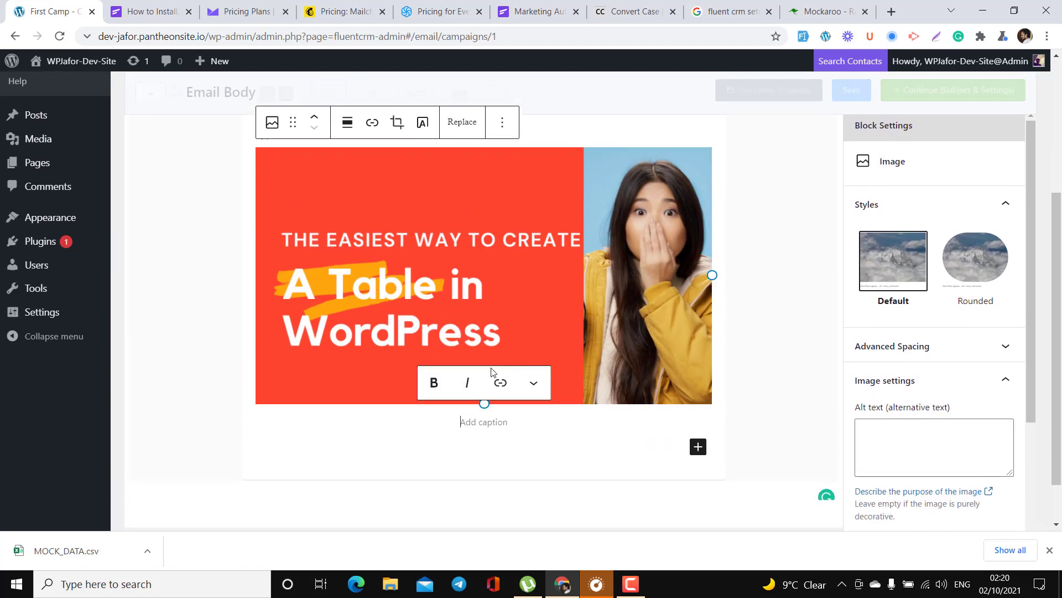
{"action": "left_click", "coordinate": [700, 451]}
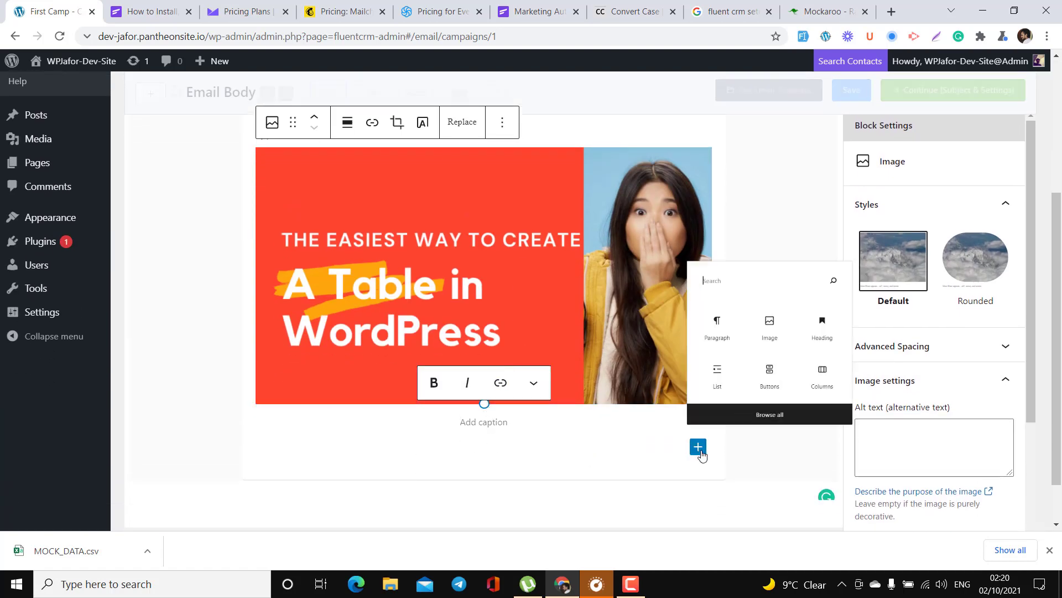
{"action": "type", "text": "but"}
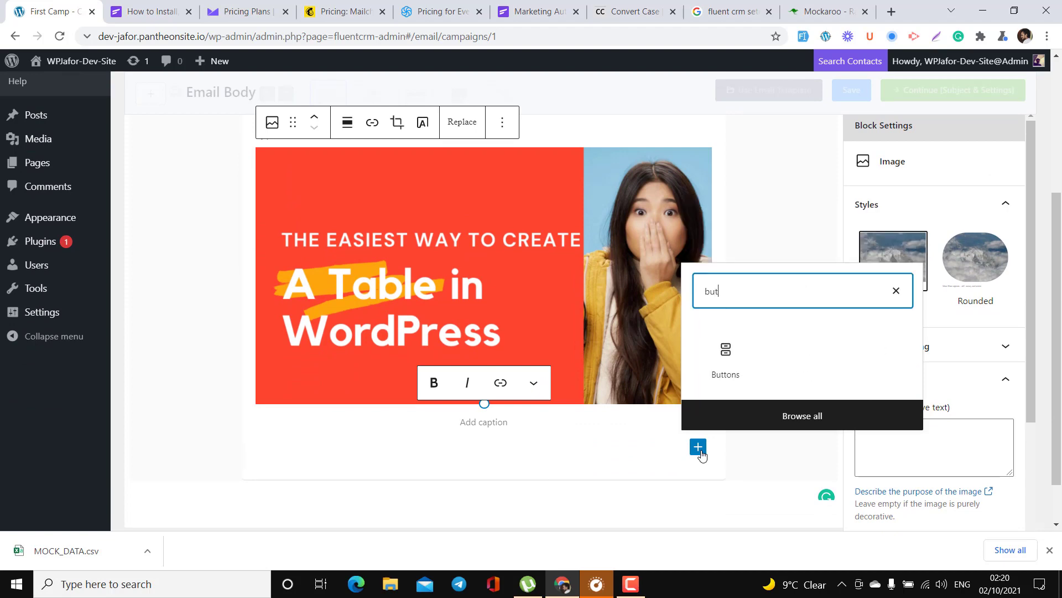
{"action": "left_click", "coordinate": [754, 358]}
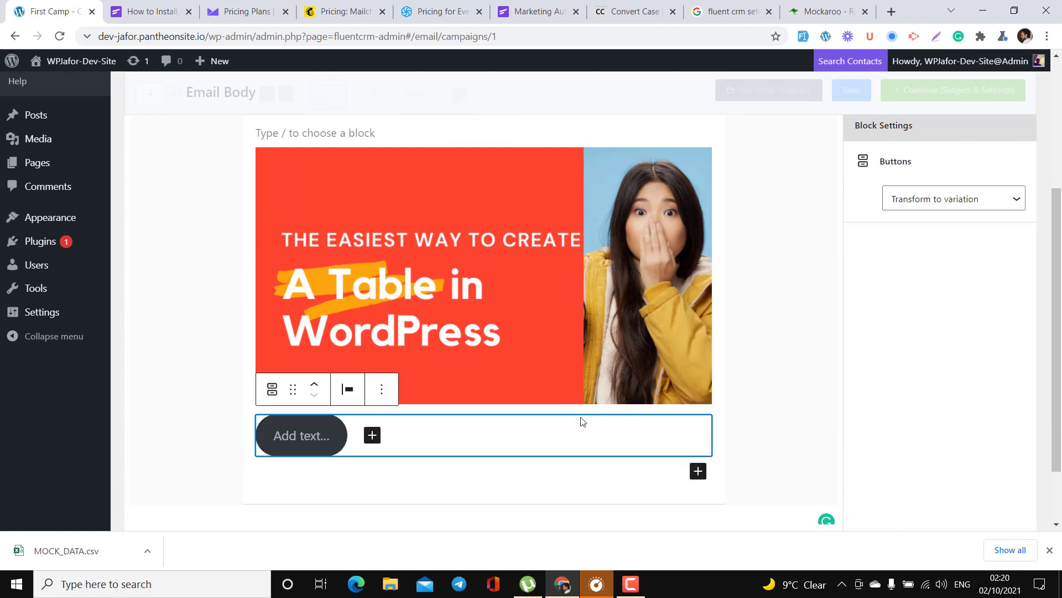
{"action": "left_click", "coordinate": [320, 438]}
{"action": "type", "text": "Click"}
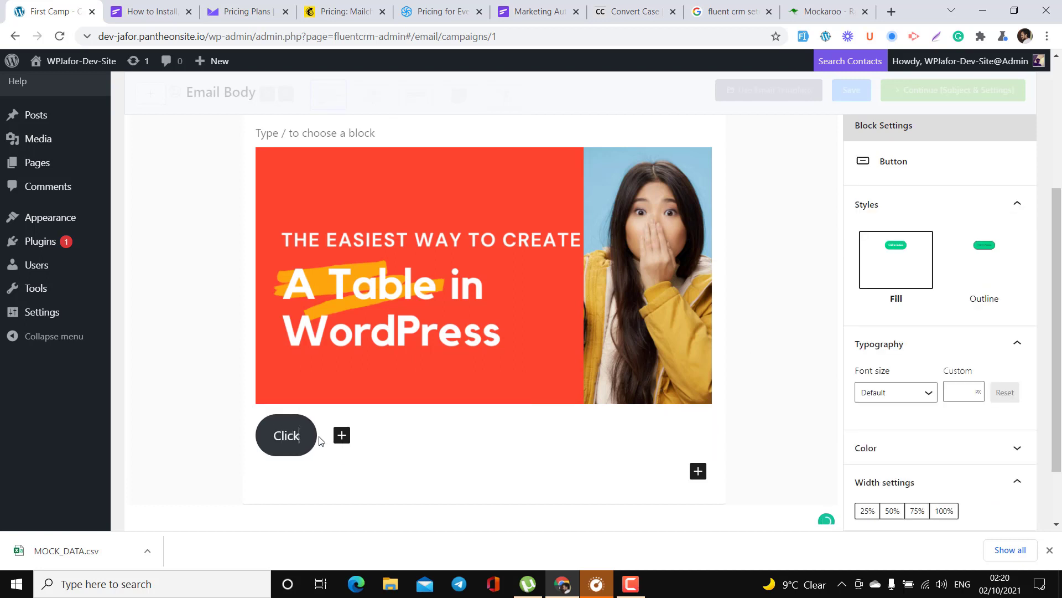
{"action": "type", "text": " Me Please!"}
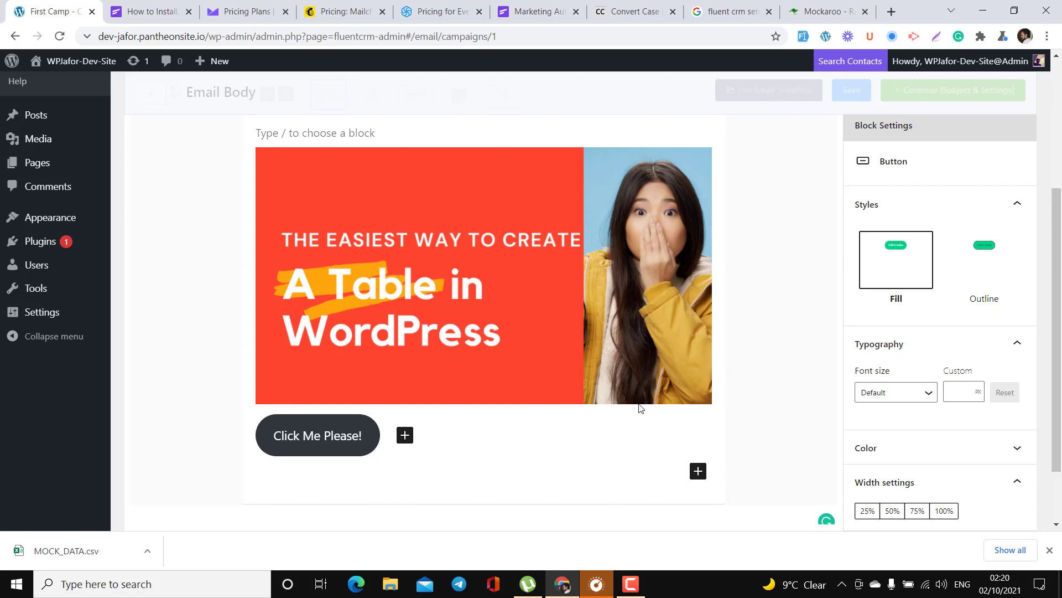
Step: Try widths of 100% and 25% on the "Click Me Please!" button and settle on 50%
{"action": "scroll", "coordinate": [664, 415], "scroll_direction": "down", "scroll_amount": 2}
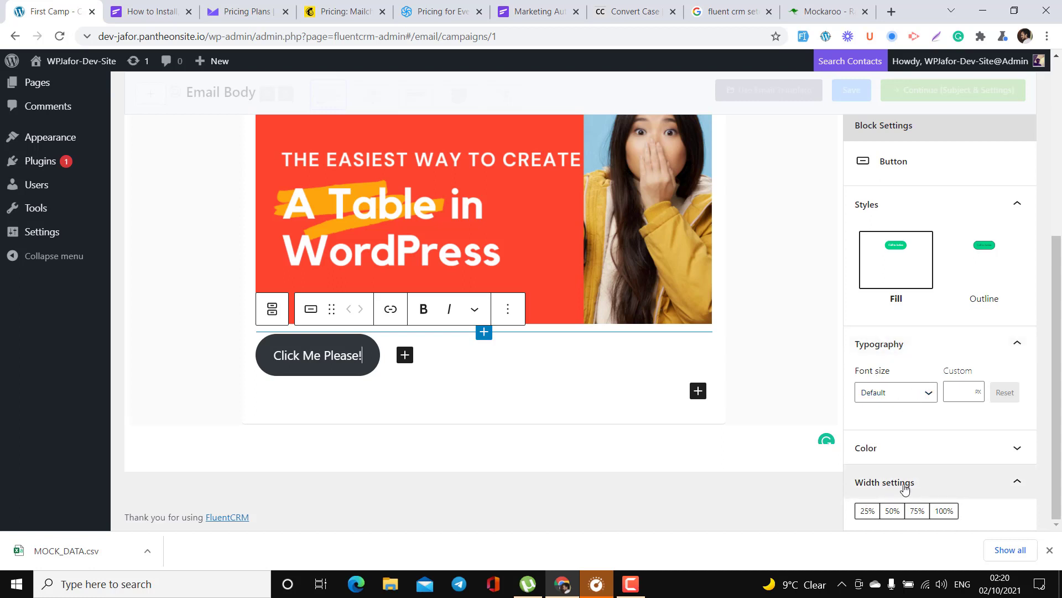
{"action": "left_click", "coordinate": [944, 512]}
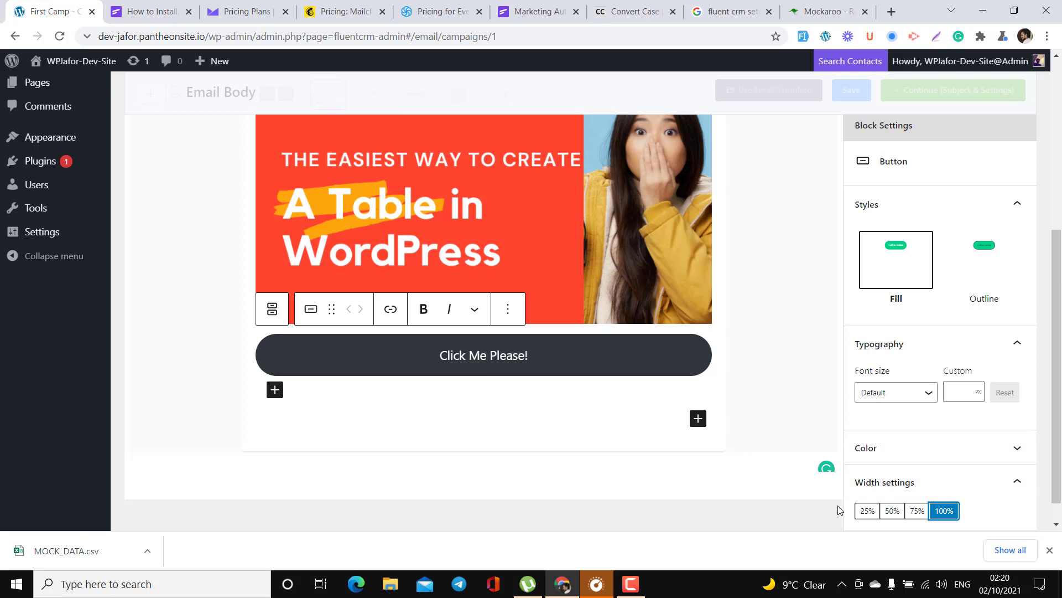
{"action": "left_click", "coordinate": [867, 510]}
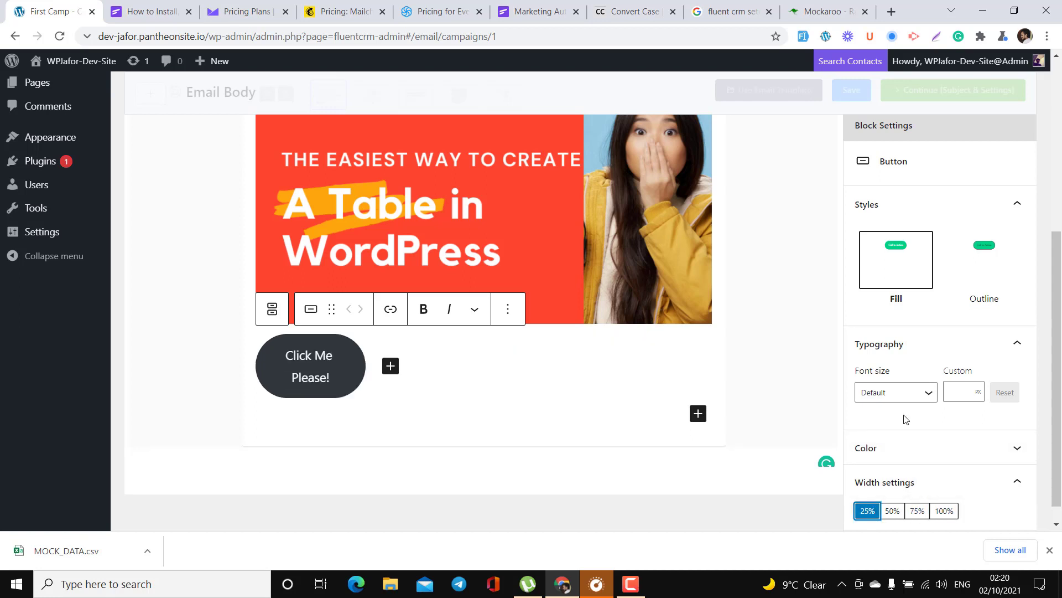
{"action": "scroll", "coordinate": [906, 419], "scroll_direction": "down", "scroll_amount": 1}
{"action": "left_click", "coordinate": [892, 511]}
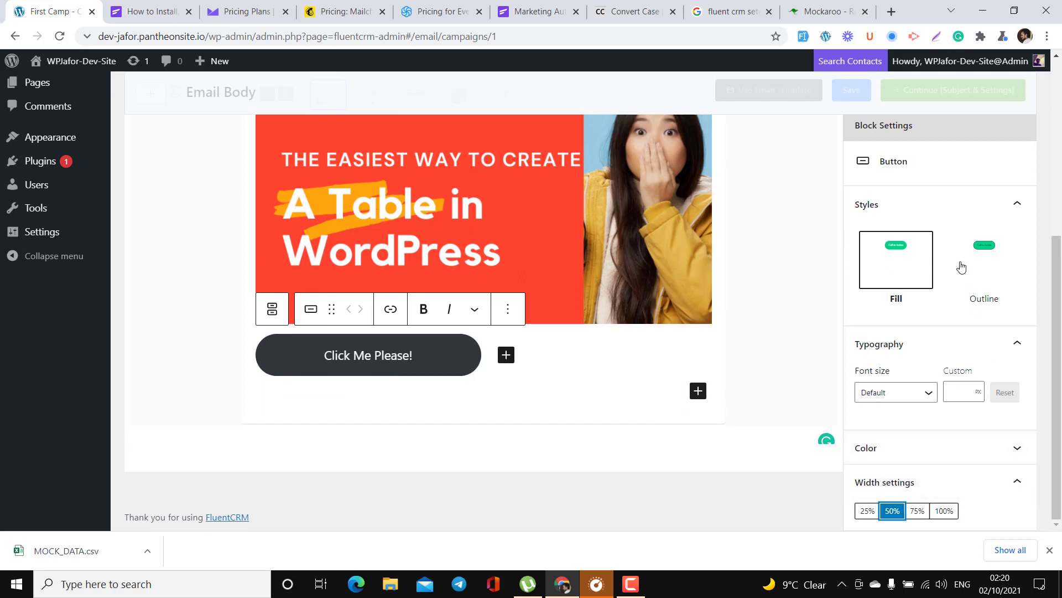
{"action": "scroll", "coordinate": [956, 282], "scroll_direction": "up", "scroll_amount": 1}
{"action": "scroll", "coordinate": [956, 281], "scroll_direction": "up", "scroll_amount": 2}
{"action": "scroll", "coordinate": [961, 332], "scroll_direction": "down", "scroll_amount": 3}
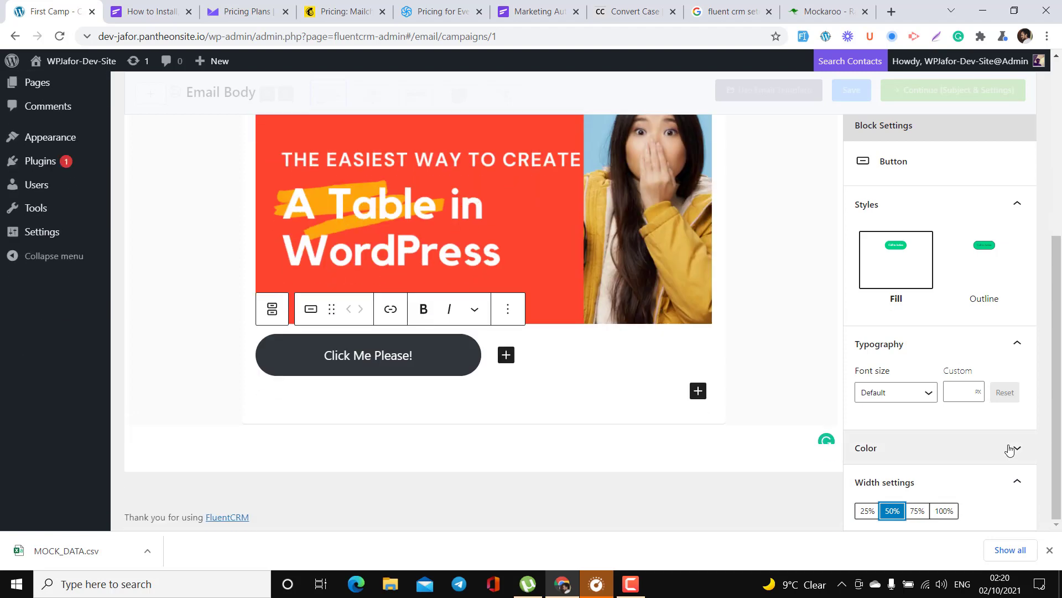
Step: Try the Normal font size on the button, return it to Default and collapse the width settings
{"action": "left_click", "coordinate": [911, 394]}
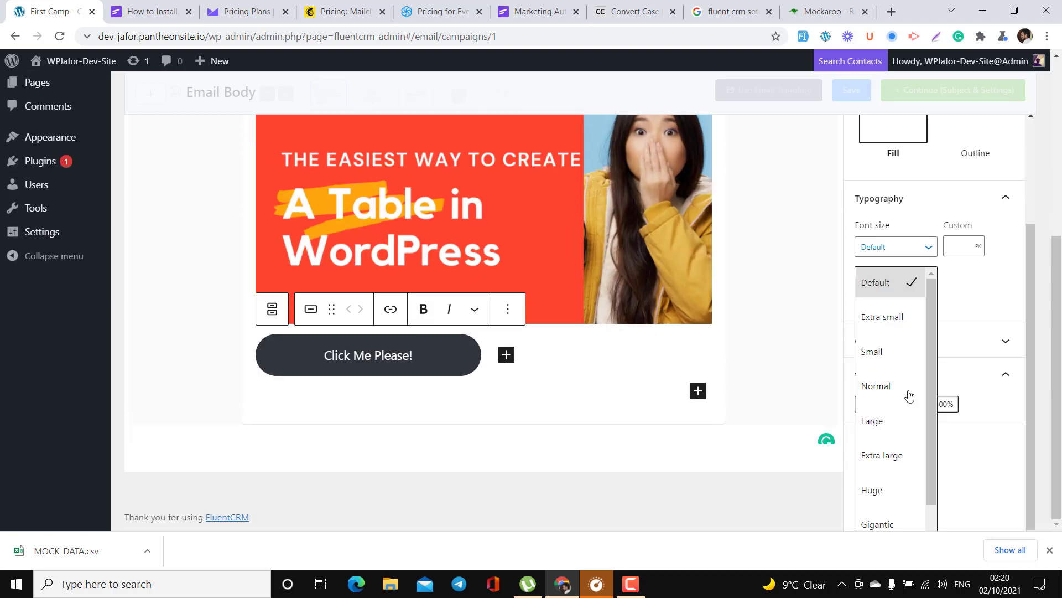
{"action": "left_click", "coordinate": [908, 365]}
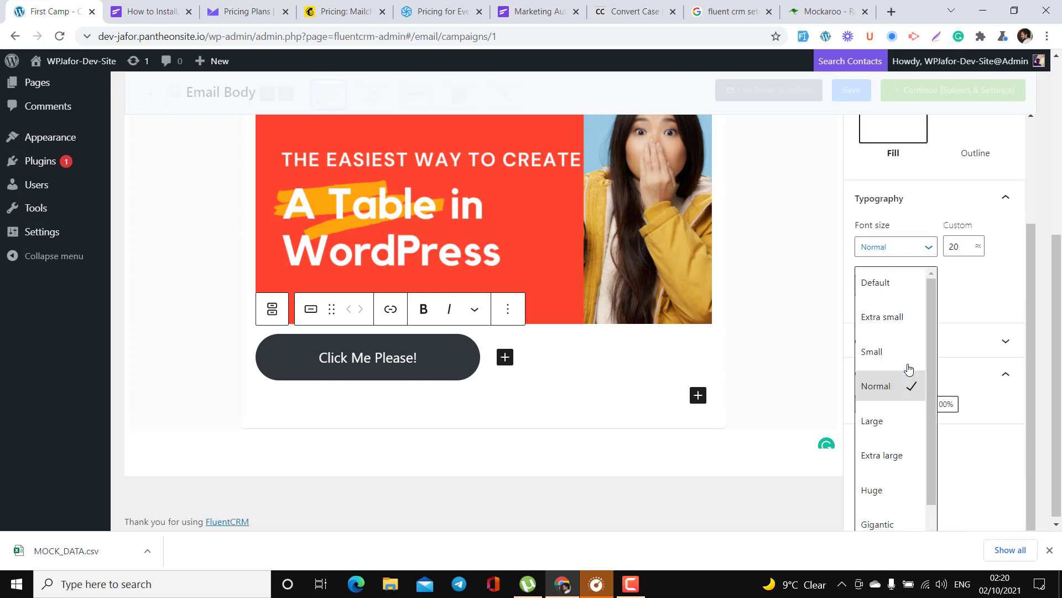
{"action": "left_click", "coordinate": [897, 285]}
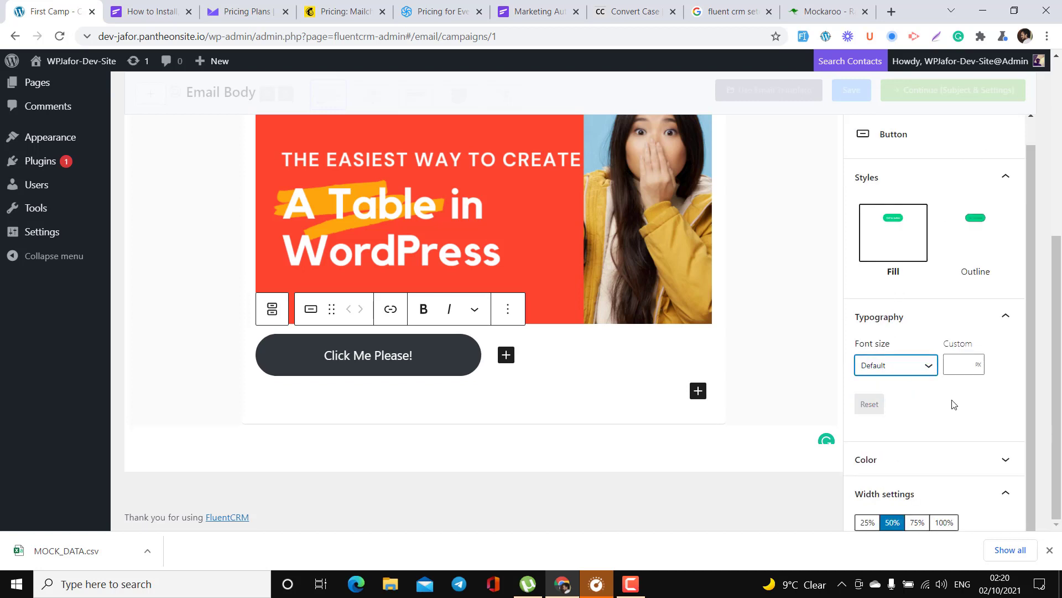
{"action": "left_click", "coordinate": [998, 497]}
{"action": "left_click", "coordinate": [998, 497]}
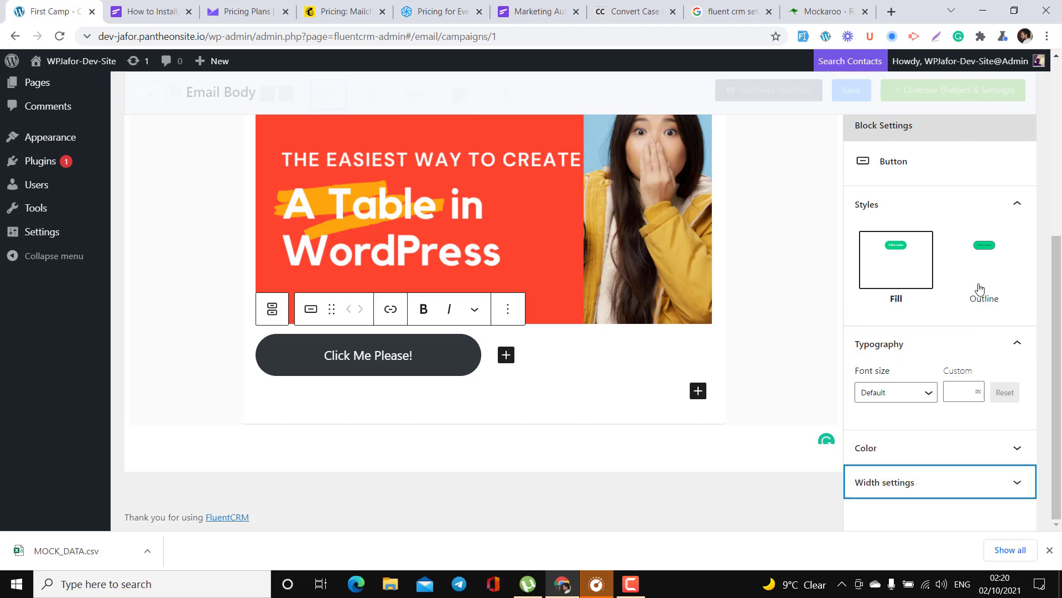
Step: Open the link entry of the "Click Me Please!" button to view its URL and new-tab options
{"action": "scroll", "coordinate": [905, 278], "scroll_direction": "up", "scroll_amount": 4}
{"action": "scroll", "coordinate": [906, 278], "scroll_direction": "down", "scroll_amount": 3}
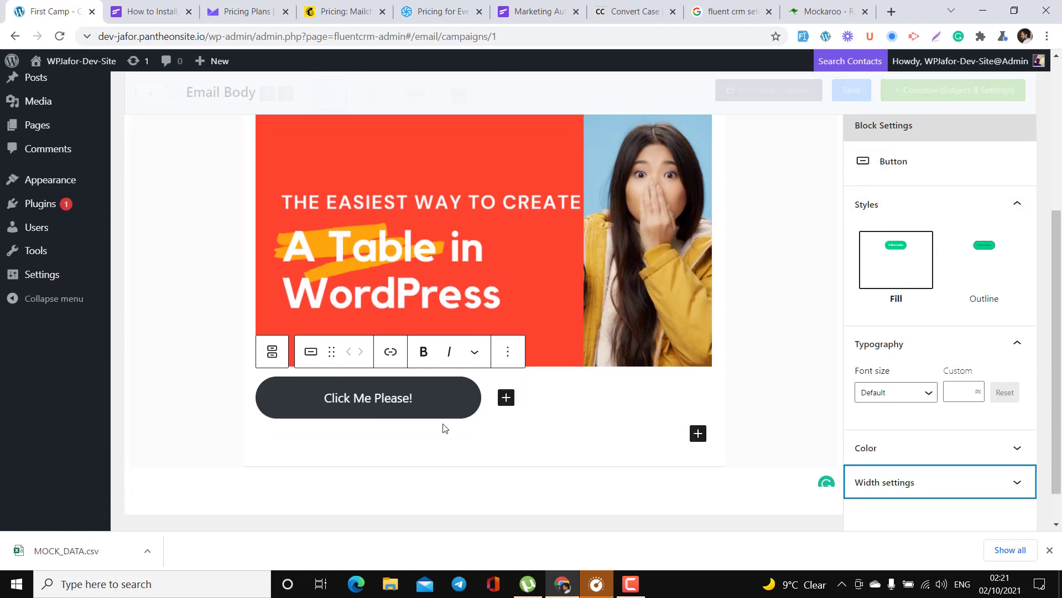
{"action": "left_click", "coordinate": [405, 388]}
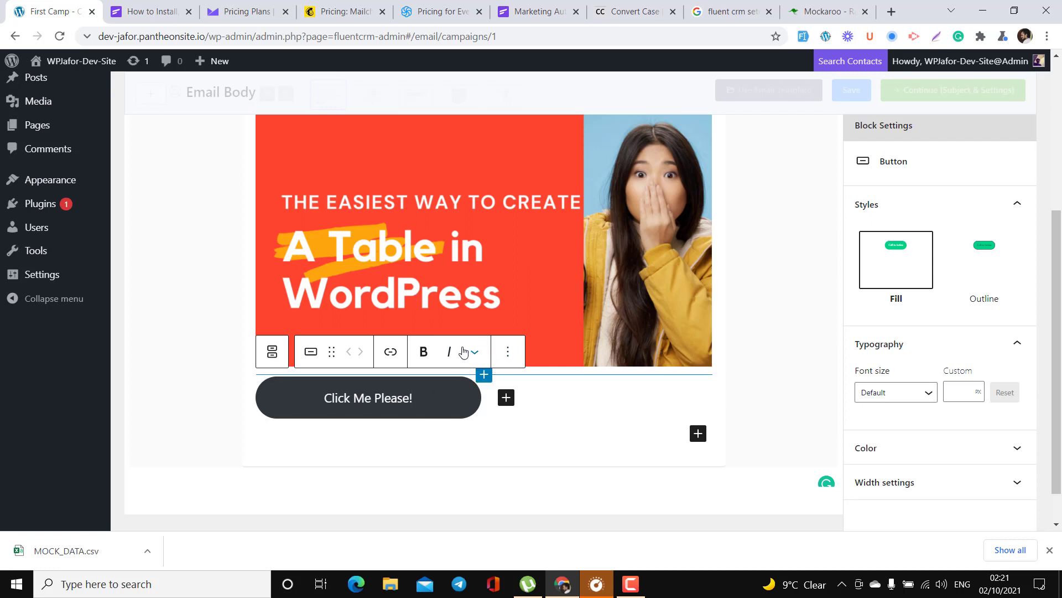
{"action": "left_click", "coordinate": [392, 353]}
{"action": "left_click", "coordinate": [391, 353]}
{"action": "left_click", "coordinate": [392, 351]}
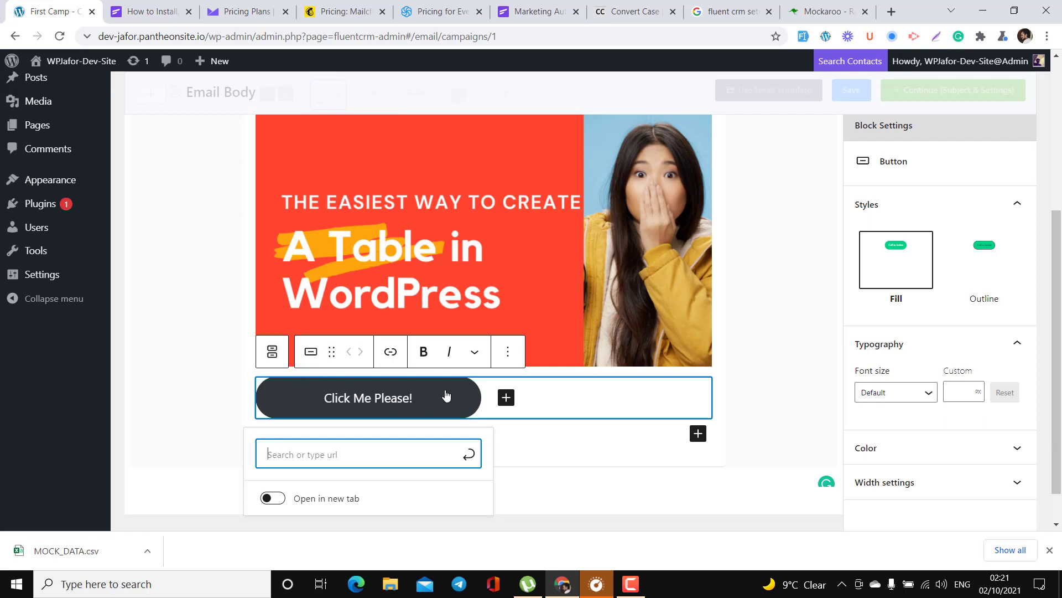
Step: Close the link entry and justify the Buttons block's items to the center
{"action": "left_click", "coordinate": [552, 406]}
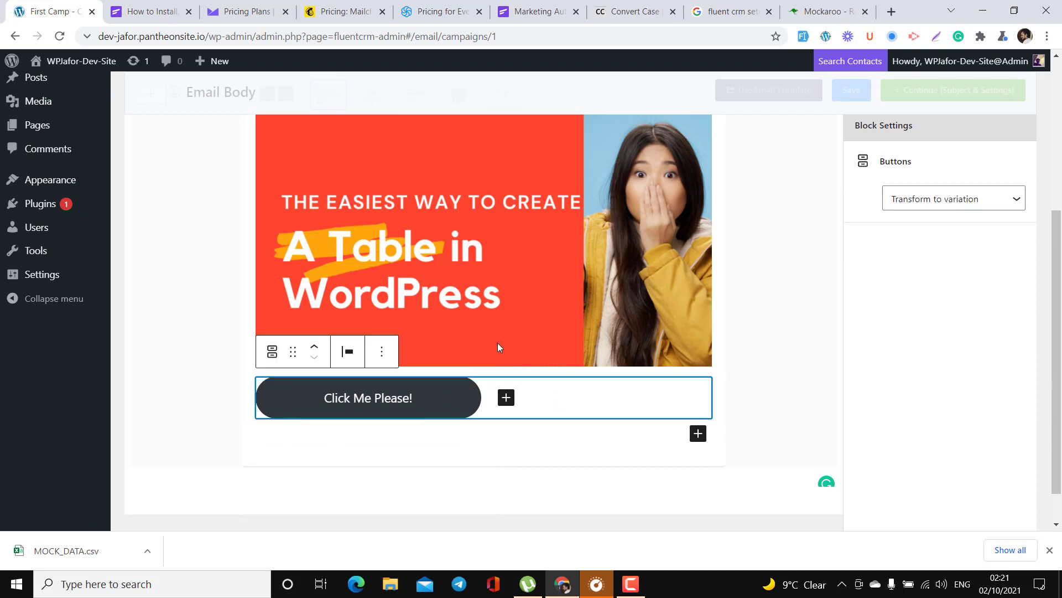
{"action": "left_click", "coordinate": [347, 352]}
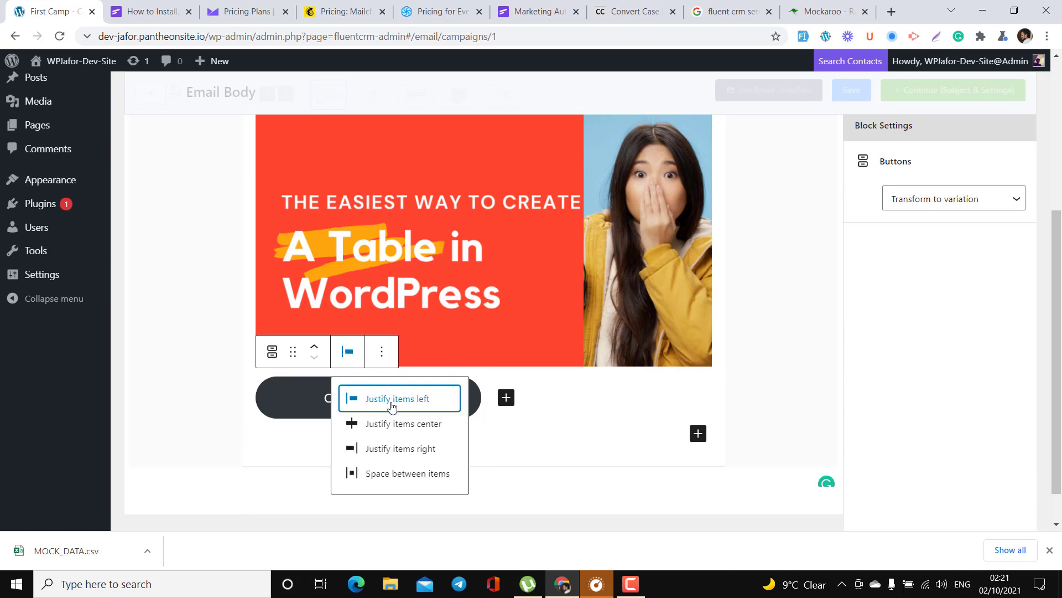
{"action": "left_click", "coordinate": [414, 430]}
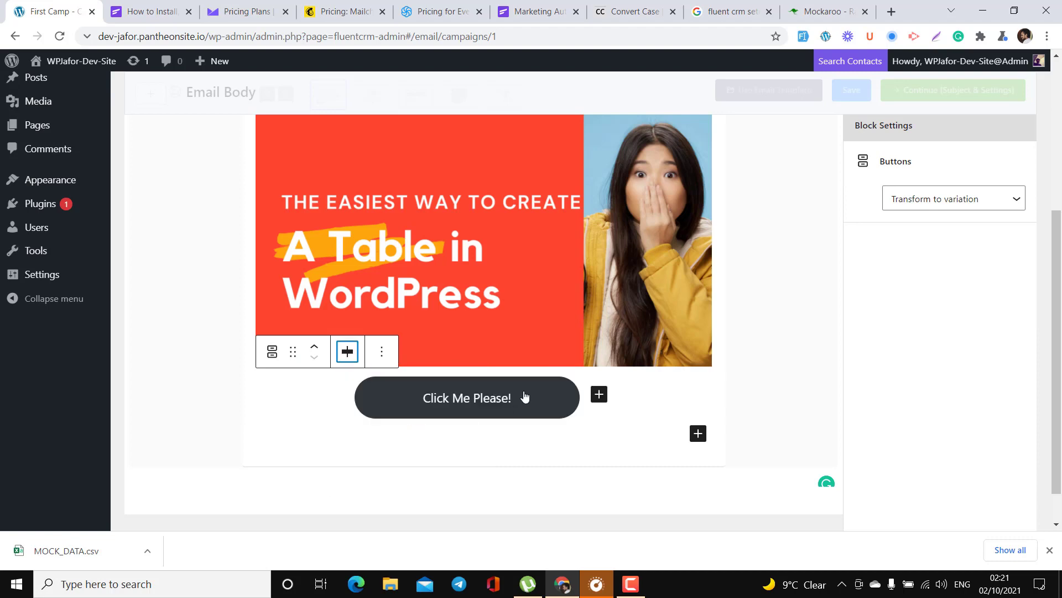
Step: Look over the composed email from top to bottom and save the email body
{"action": "scroll", "coordinate": [552, 392], "scroll_direction": "up", "scroll_amount": 5}
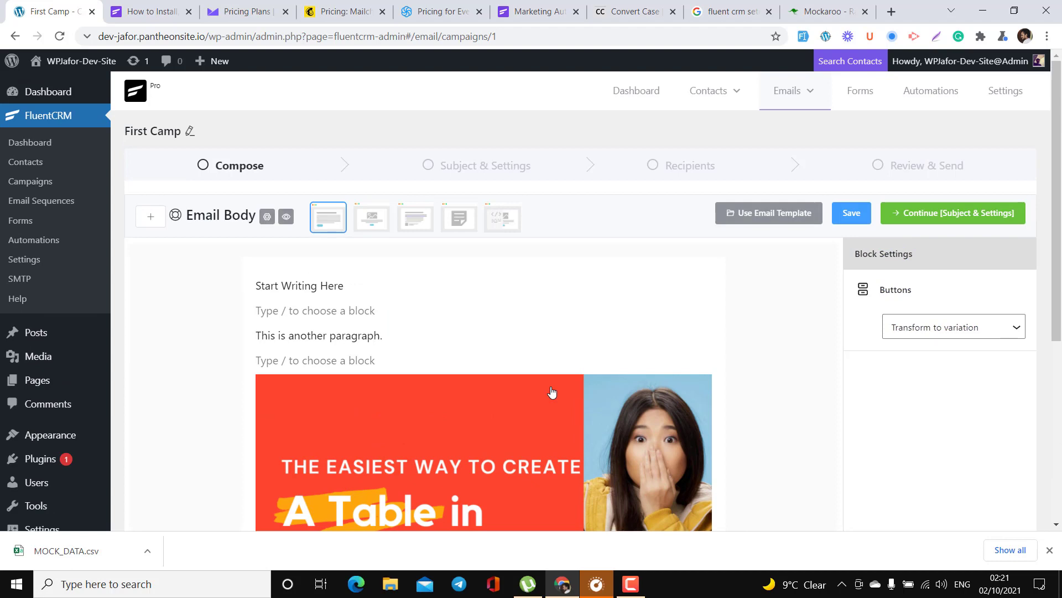
{"action": "scroll", "coordinate": [552, 393], "scroll_direction": "down", "scroll_amount": 5}
{"action": "scroll", "coordinate": [552, 392], "scroll_direction": "up", "scroll_amount": 5}
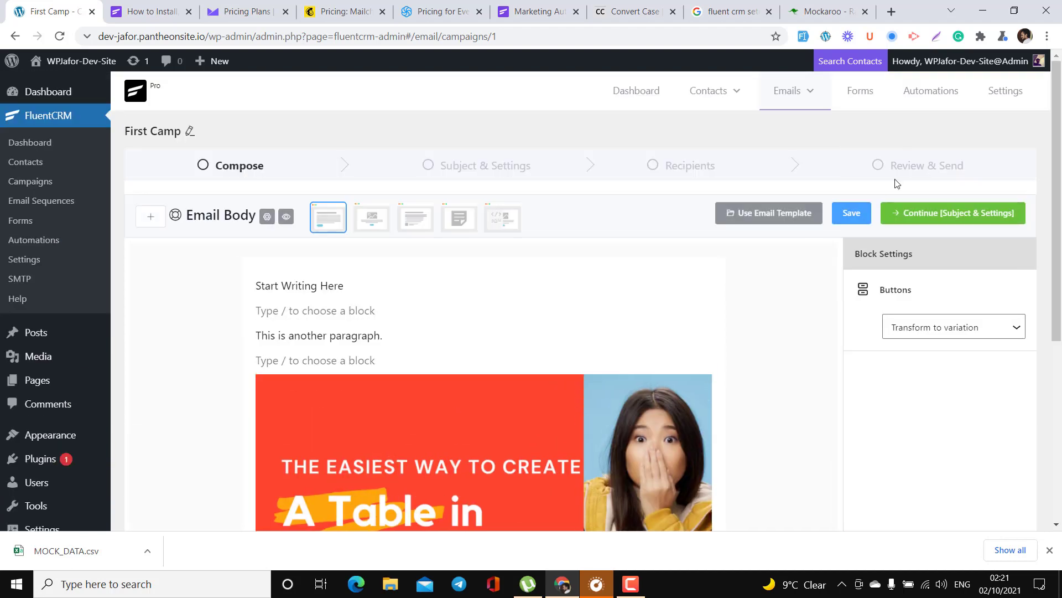
{"action": "left_click", "coordinate": [852, 218]}
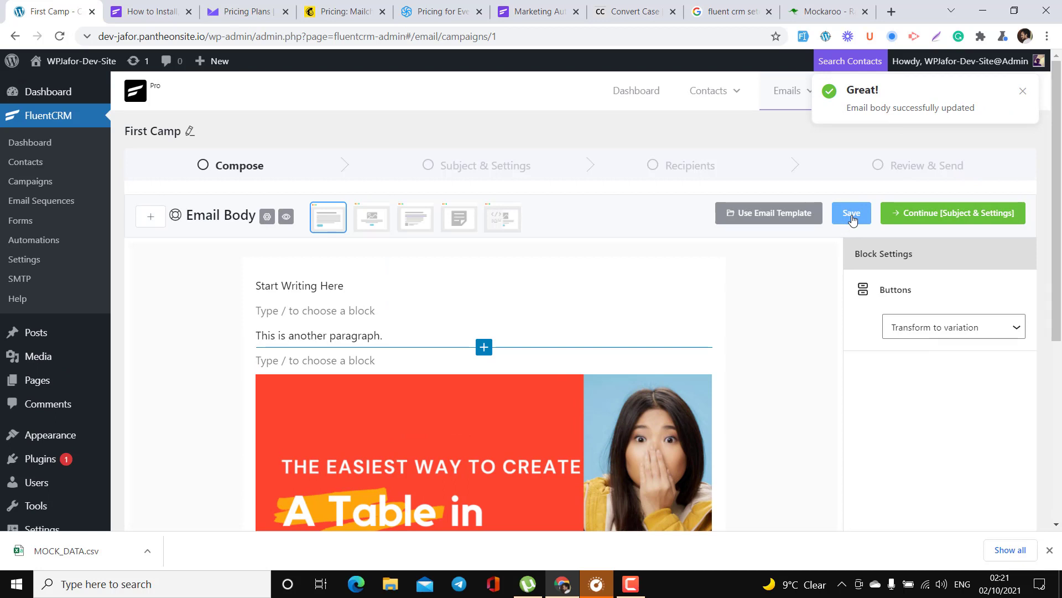
Step: Continue to the campaign's Subject & Settings stage and set the email subject to "This is a test subject"
{"action": "left_click", "coordinate": [941, 215]}
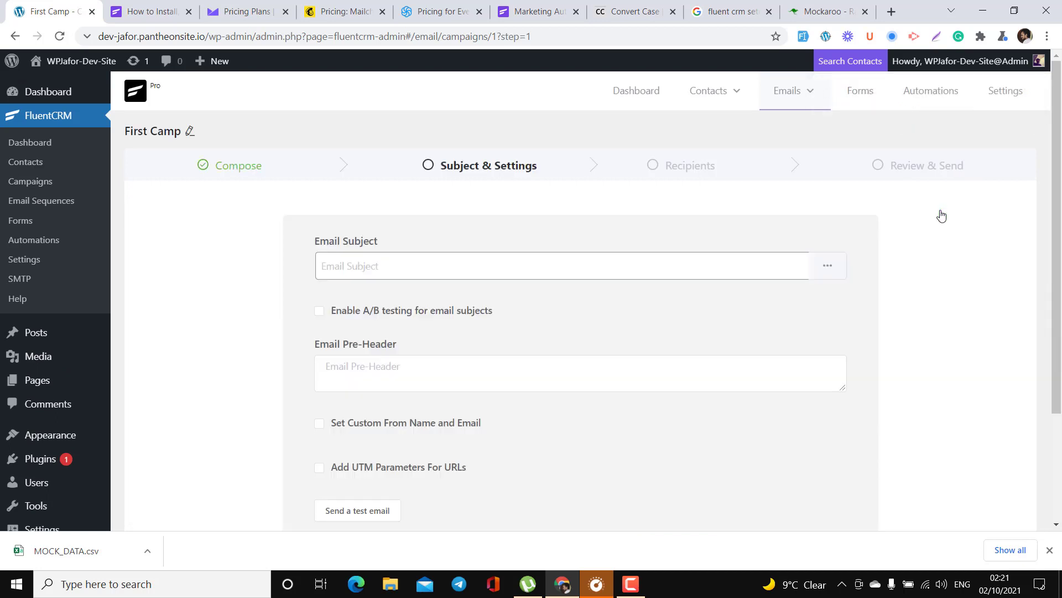
{"action": "left_click", "coordinate": [405, 256]}
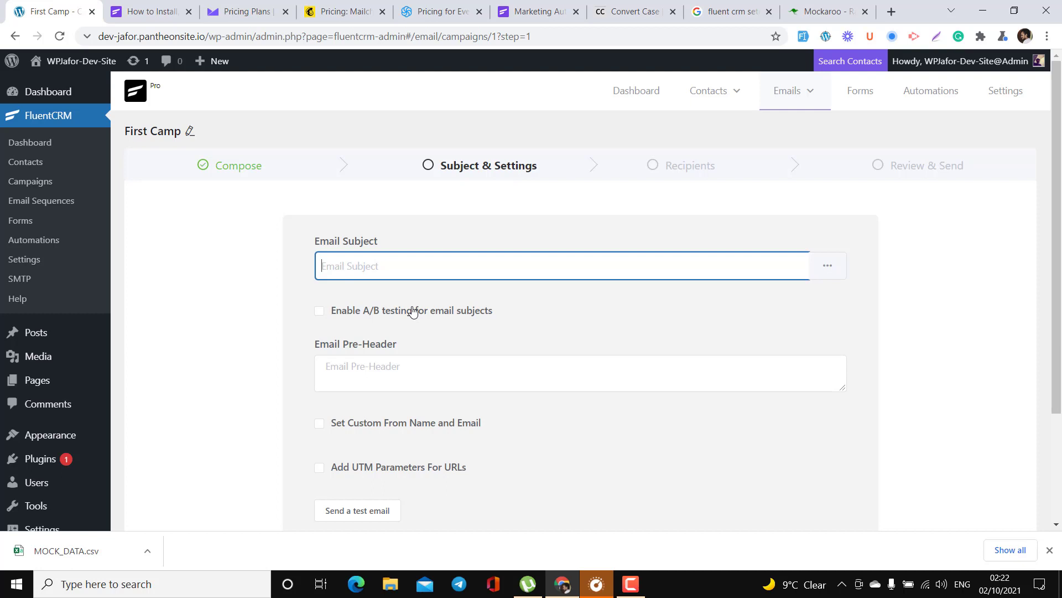
{"action": "type", "text": "This is a test subject"}
Step: Copy the email subject into the pre-header twice so it reads "This is a test subject This is a test subject"
{"action": "scroll", "coordinate": [392, 317], "scroll_direction": "down", "scroll_amount": 1}
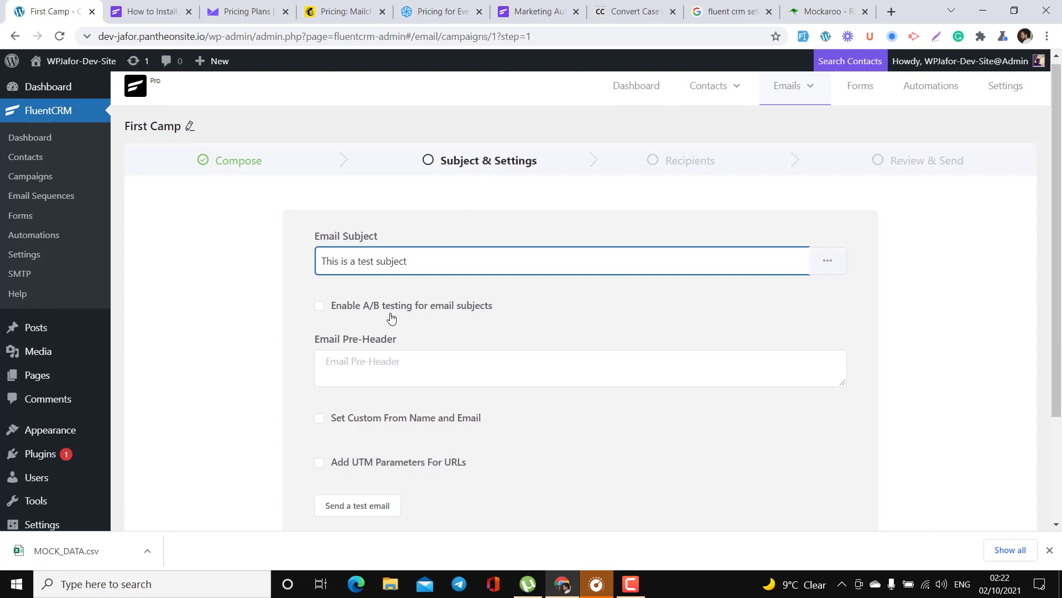
{"action": "scroll", "coordinate": [400, 336], "scroll_direction": "down", "scroll_amount": 2}
{"action": "left_click", "coordinate": [382, 257]}
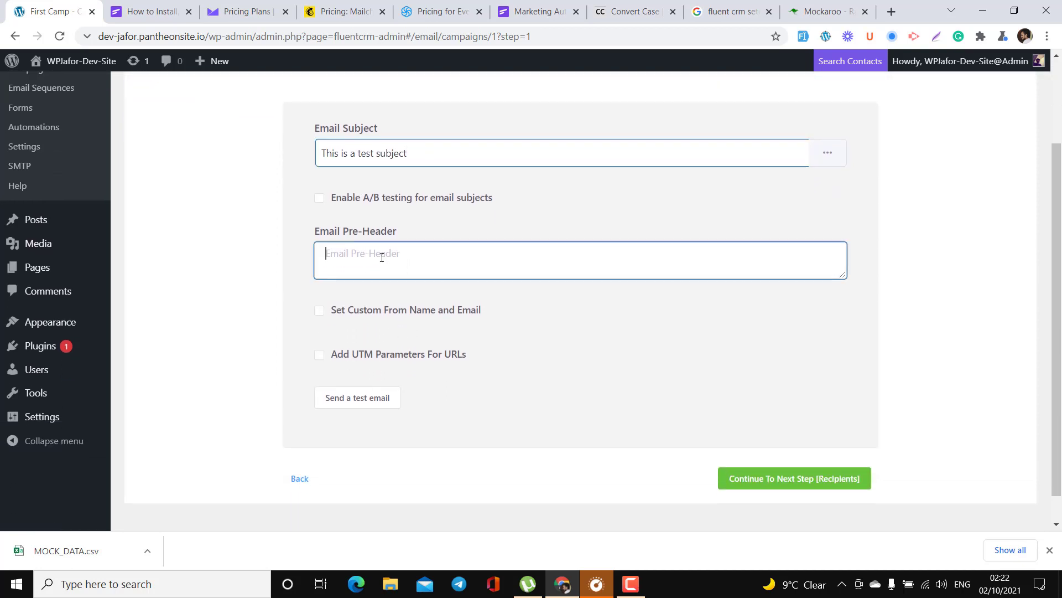
{"action": "left_click", "coordinate": [407, 155]}
{"action": "key", "text": "ctrl+a"}
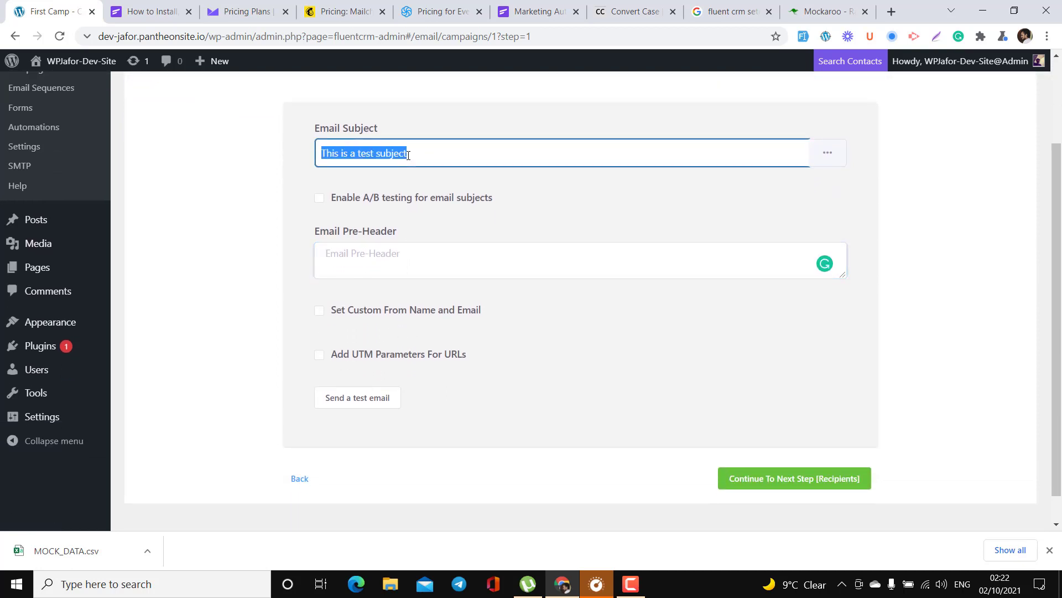
{"action": "key", "text": "ctrl+c"}
{"action": "left_click", "coordinate": [403, 263]}
{"action": "key", "text": "ctrl+v"}
{"action": "type", "text": "v"}
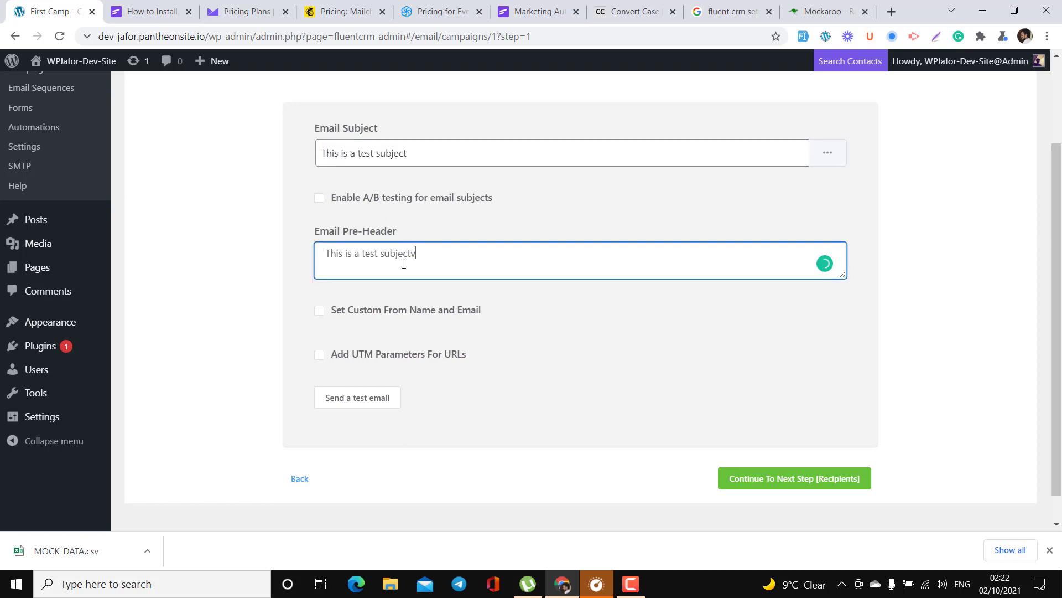
{"action": "key", "text": "ctrl+v"}
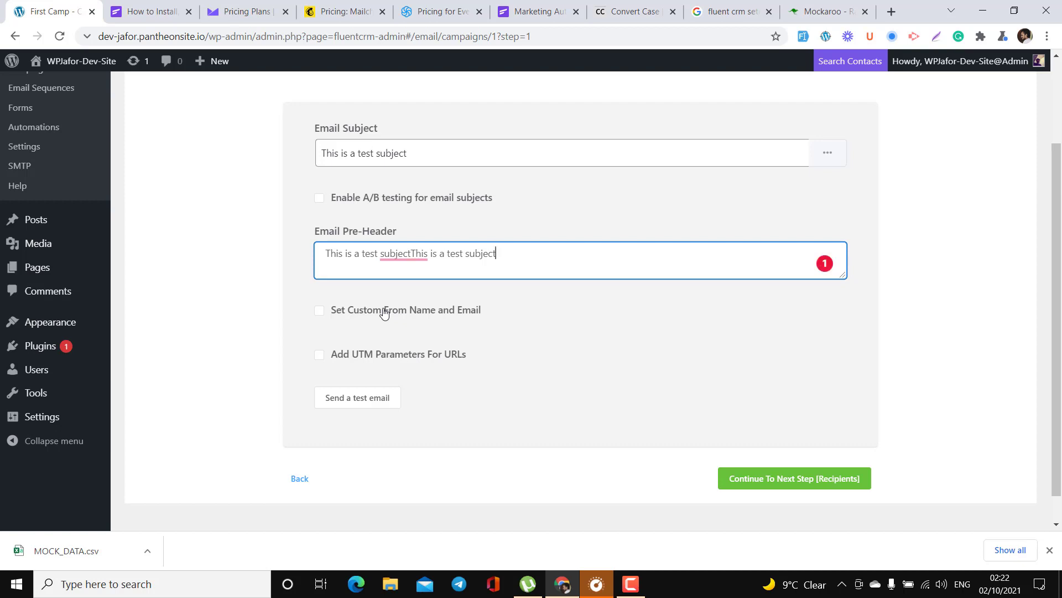
{"action": "left_click", "coordinate": [412, 252]}
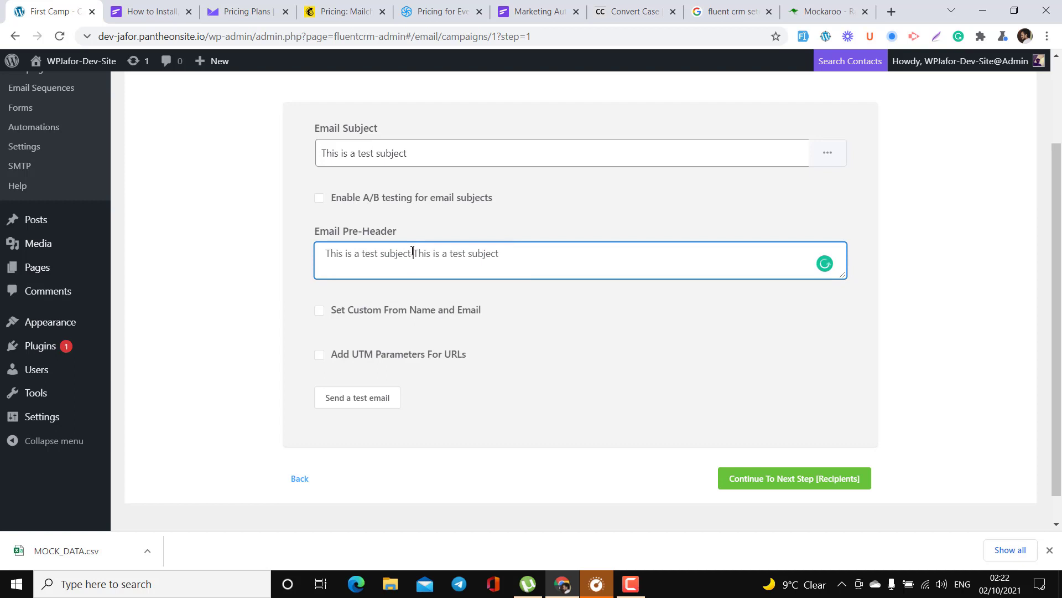
Step: Try the Set Custom From Name and Email option to view its sender and reply-to fields, and leave it disabled
{"action": "left_click", "coordinate": [387, 310]}
{"action": "left_click", "coordinate": [412, 367]}
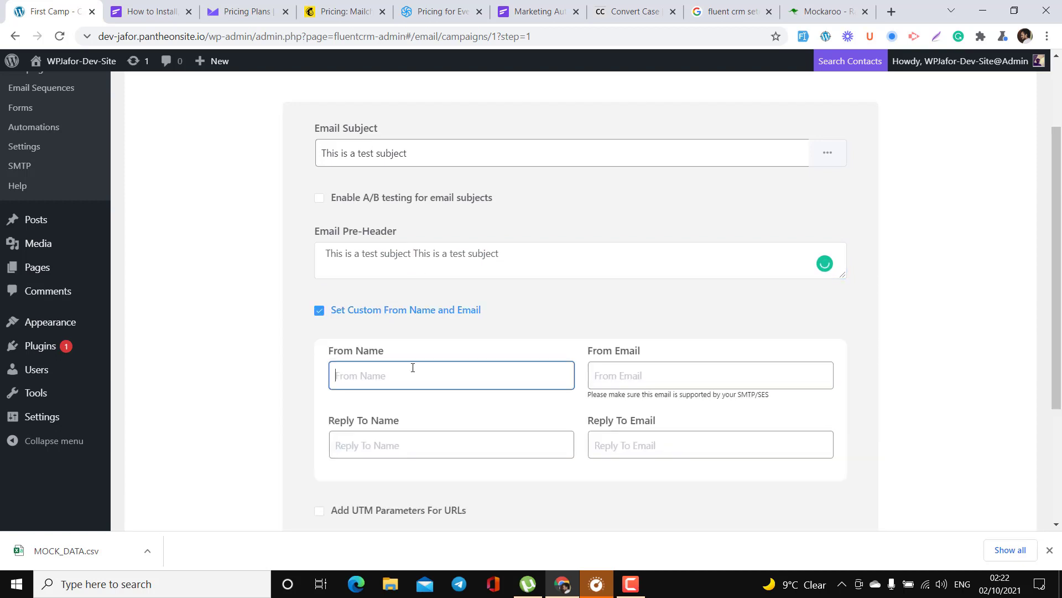
{"action": "left_click", "coordinate": [661, 364]}
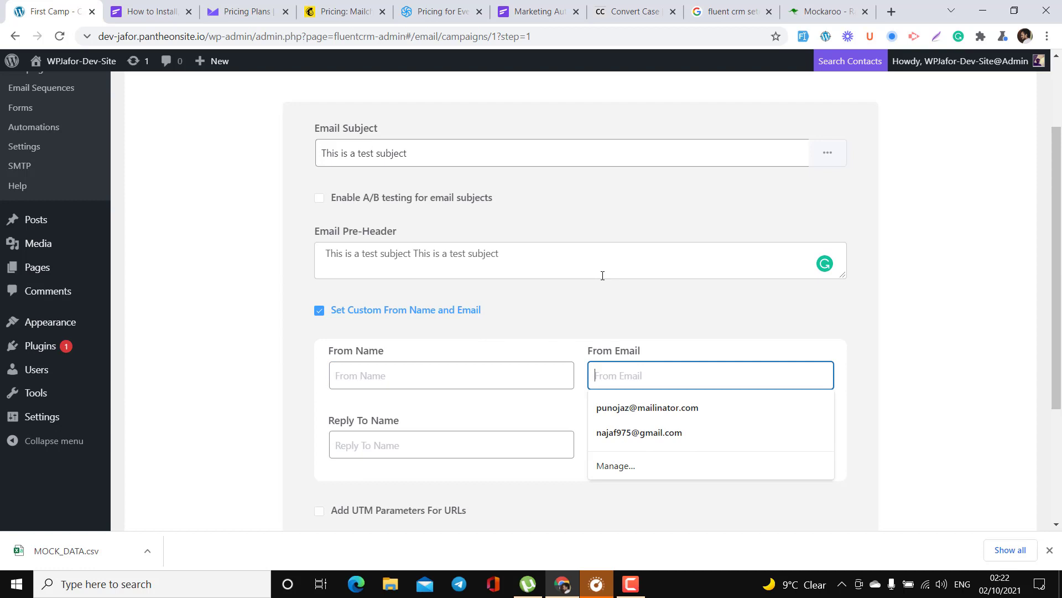
{"action": "left_click", "coordinate": [430, 312]}
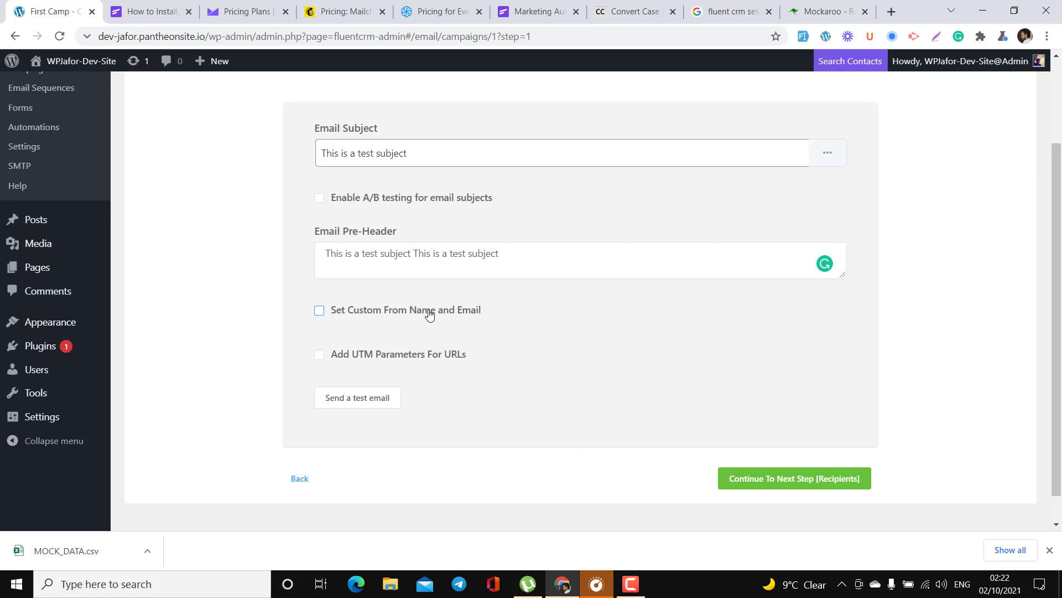
{"action": "left_click", "coordinate": [430, 313]}
{"action": "scroll", "coordinate": [430, 314], "scroll_direction": "down", "scroll_amount": 2}
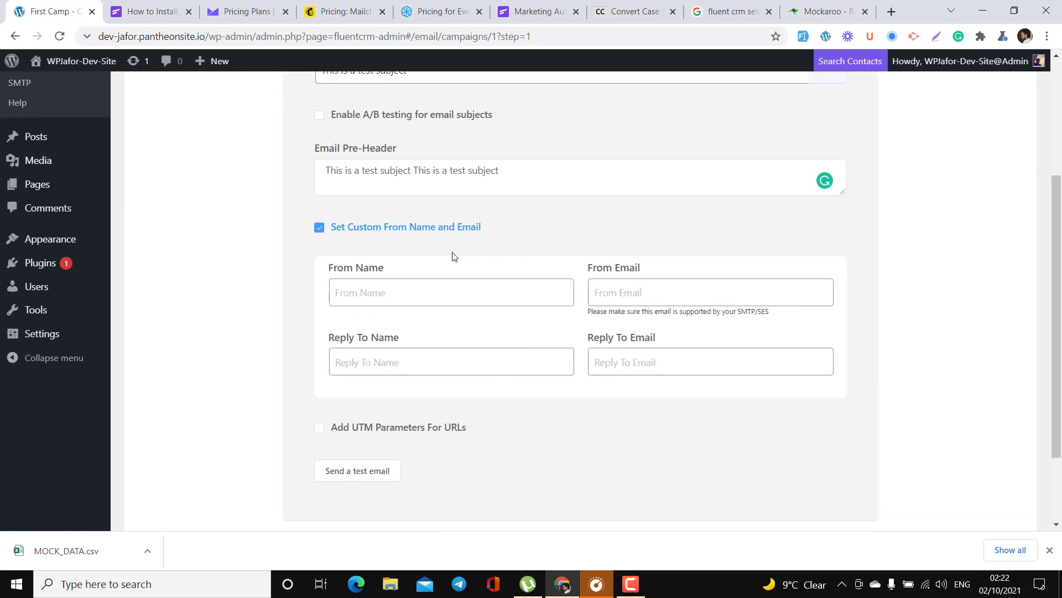
{"action": "left_click", "coordinate": [440, 227]}
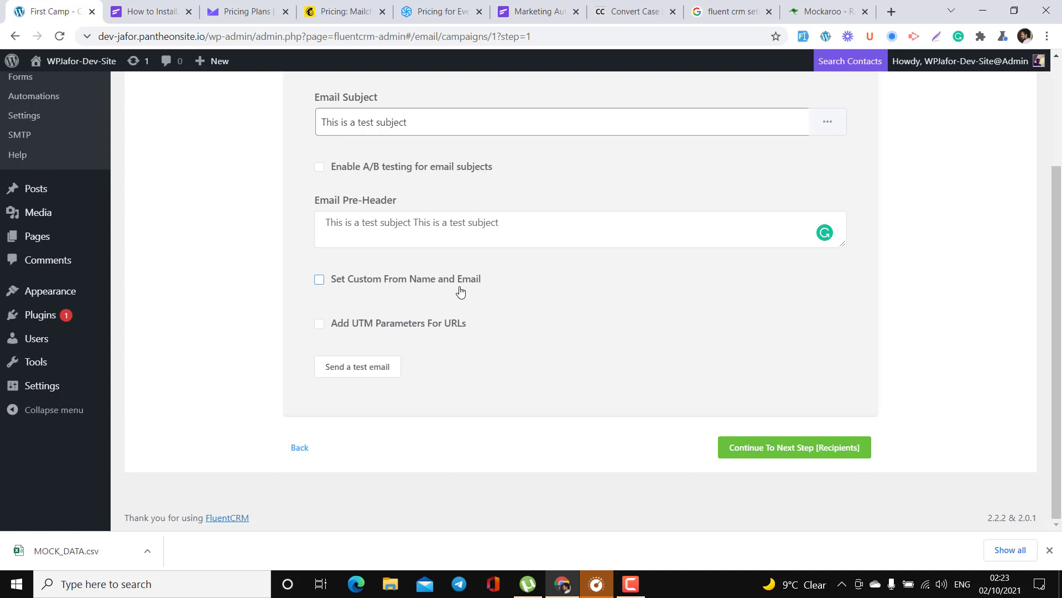
Step: Continue to the Recipients stage and include List One, keeping all contacts on the selected list segment
{"action": "left_click", "coordinate": [749, 447]}
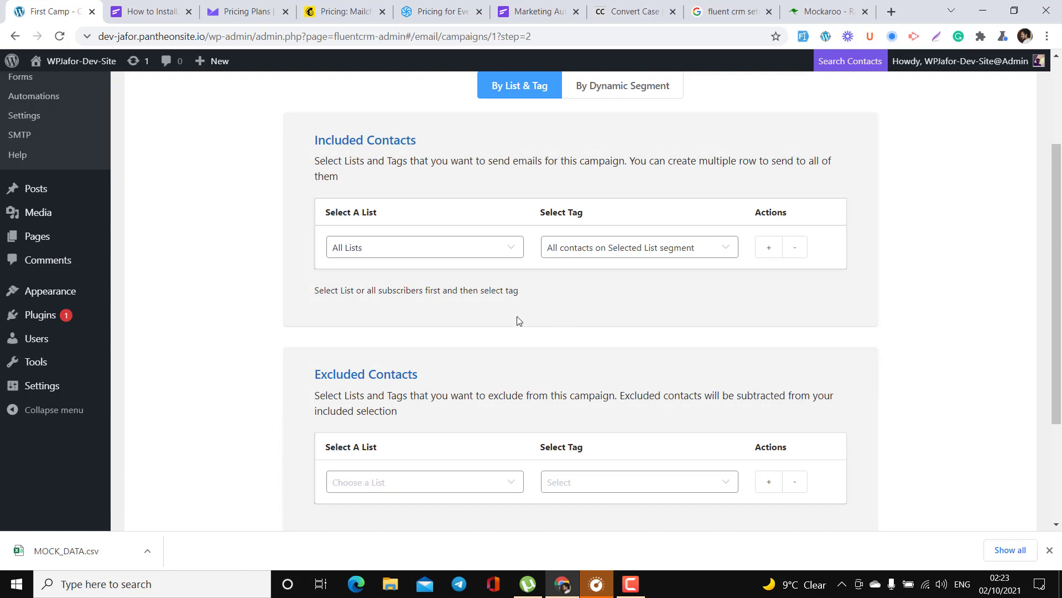
{"action": "left_click", "coordinate": [429, 250]}
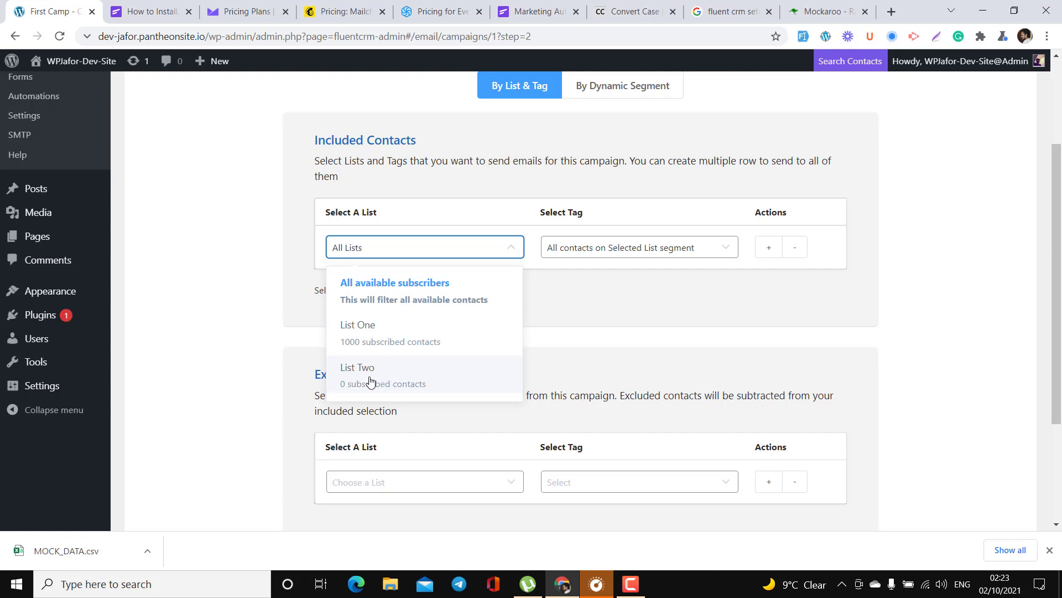
{"action": "left_click", "coordinate": [431, 331]}
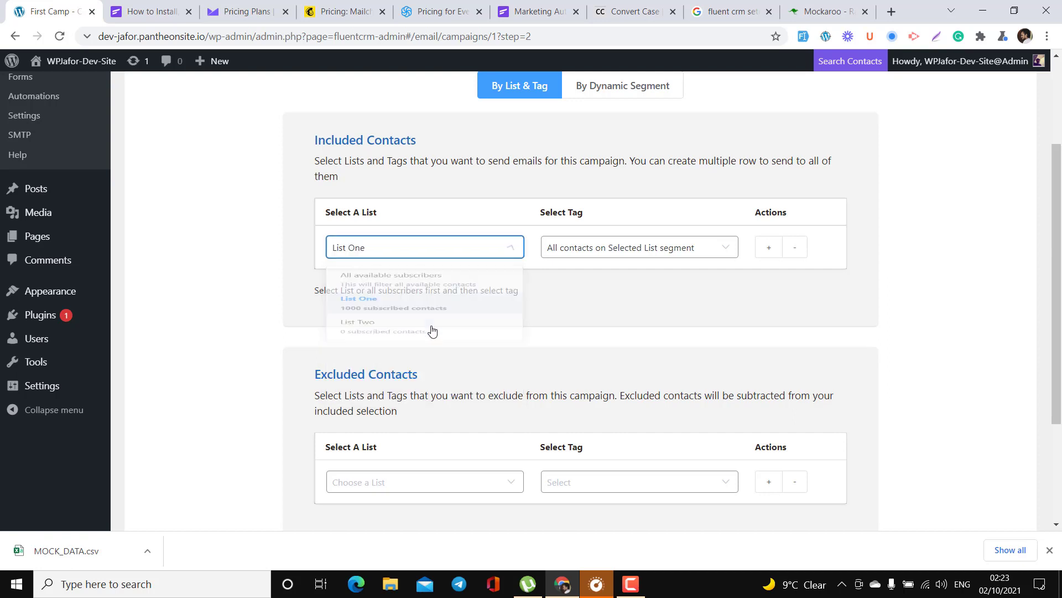
{"action": "left_click", "coordinate": [612, 252]}
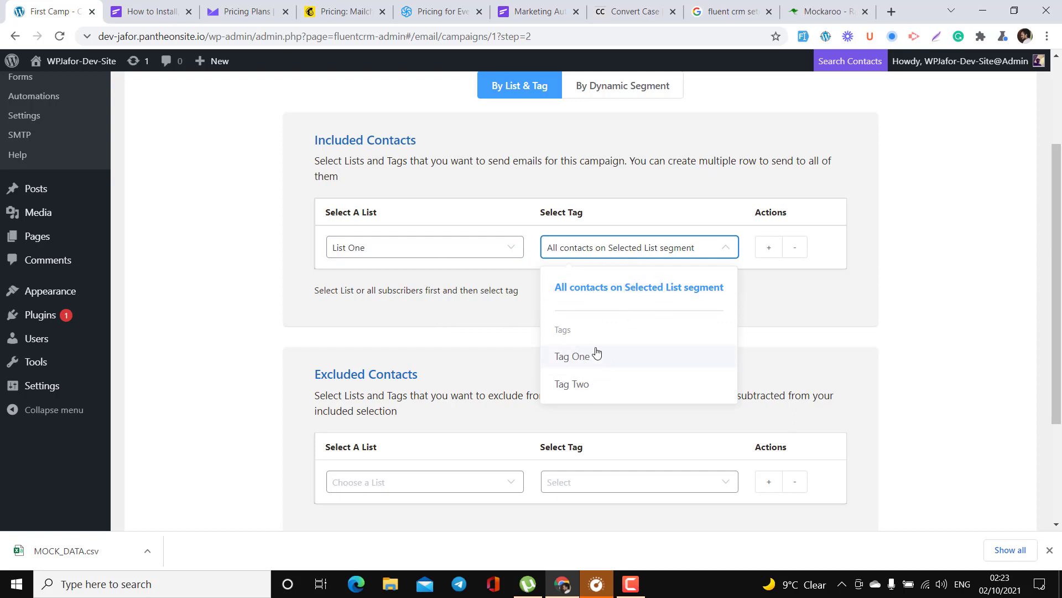
{"action": "left_click", "coordinate": [476, 337]}
Step: Try excluding Tag Two, set the excluded tag to All contacts on Selected List segment, and continue to Review & Send
{"action": "scroll", "coordinate": [477, 338], "scroll_direction": "down", "scroll_amount": 2}
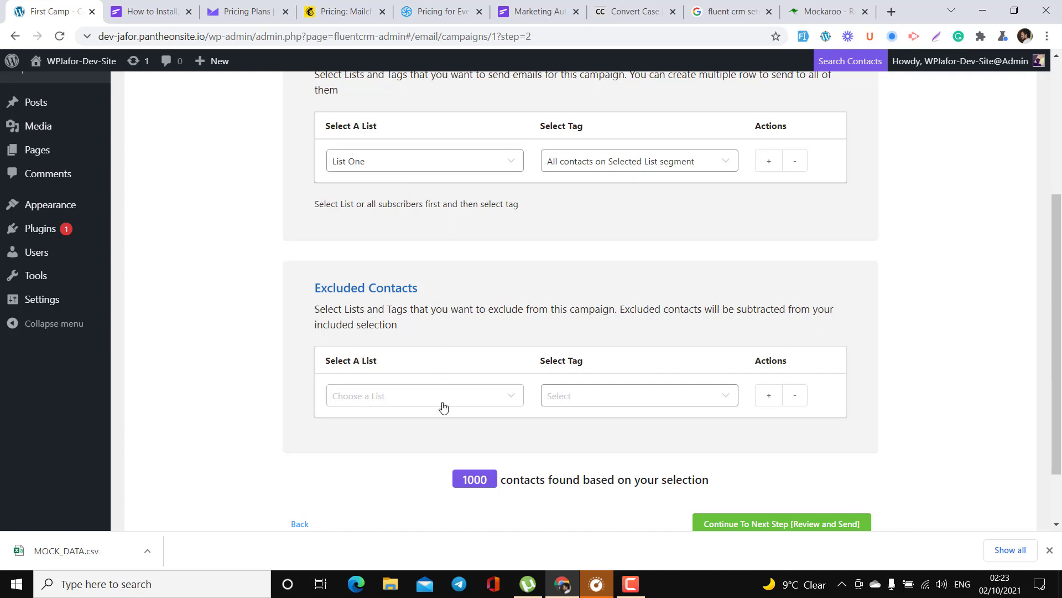
{"action": "left_click", "coordinate": [616, 401]}
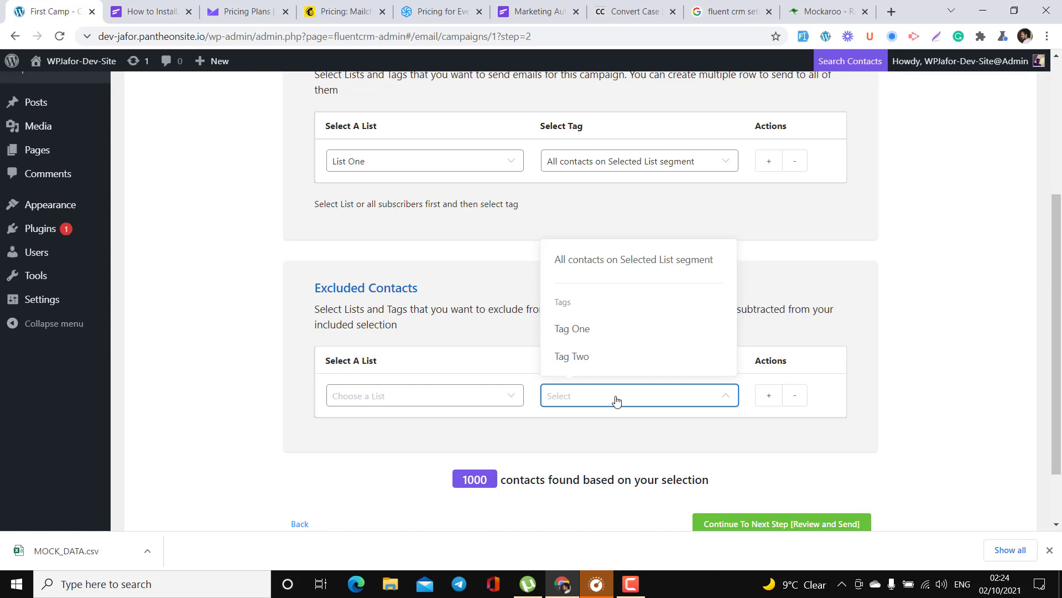
{"action": "left_click", "coordinate": [590, 362]}
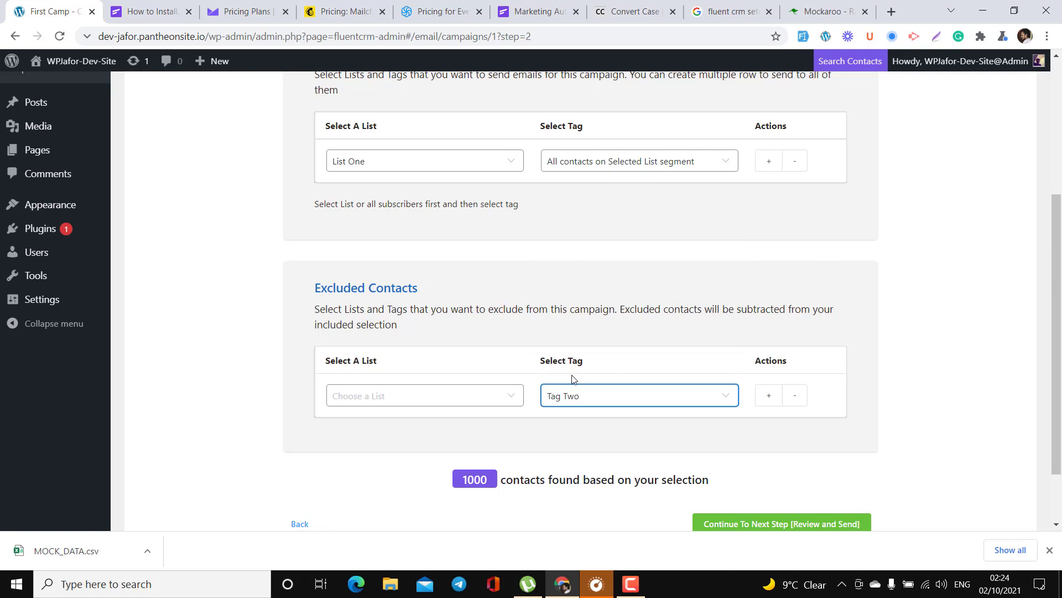
{"action": "left_click", "coordinate": [603, 396]}
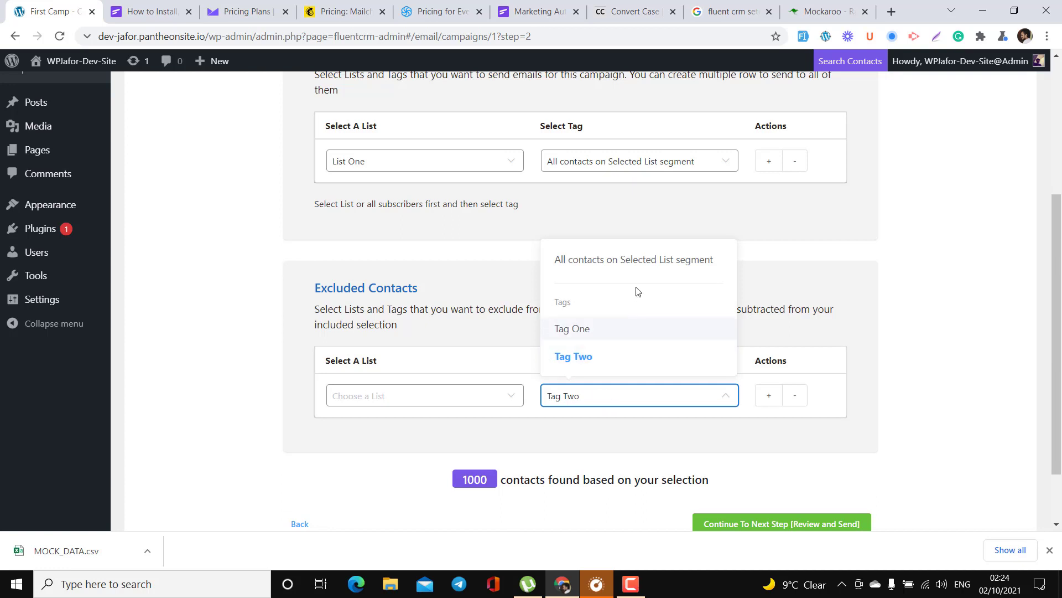
{"action": "left_click", "coordinate": [631, 266]}
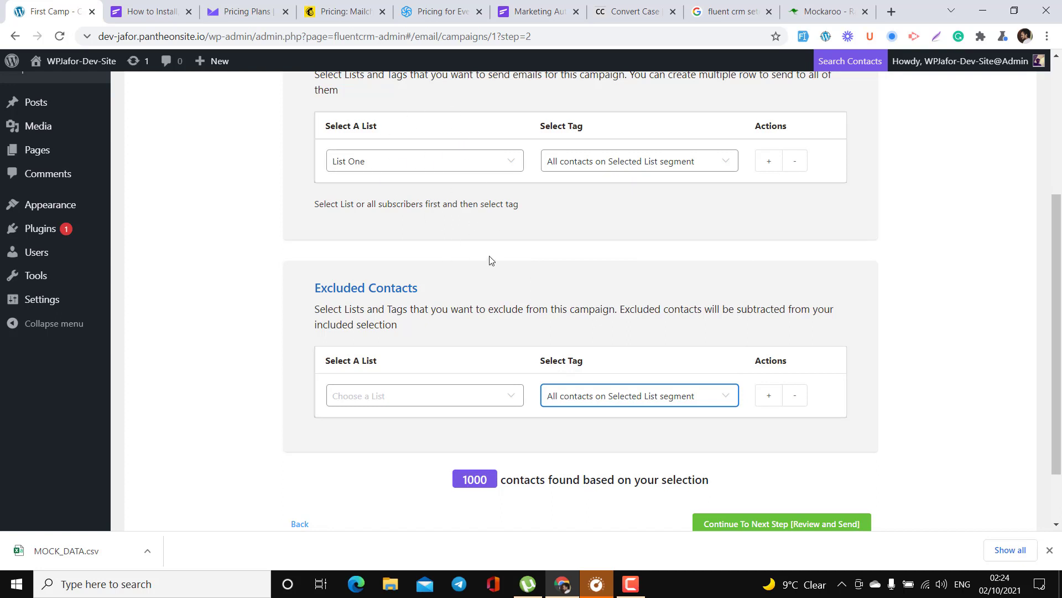
{"action": "scroll", "coordinate": [531, 360], "scroll_direction": "down", "scroll_amount": 2}
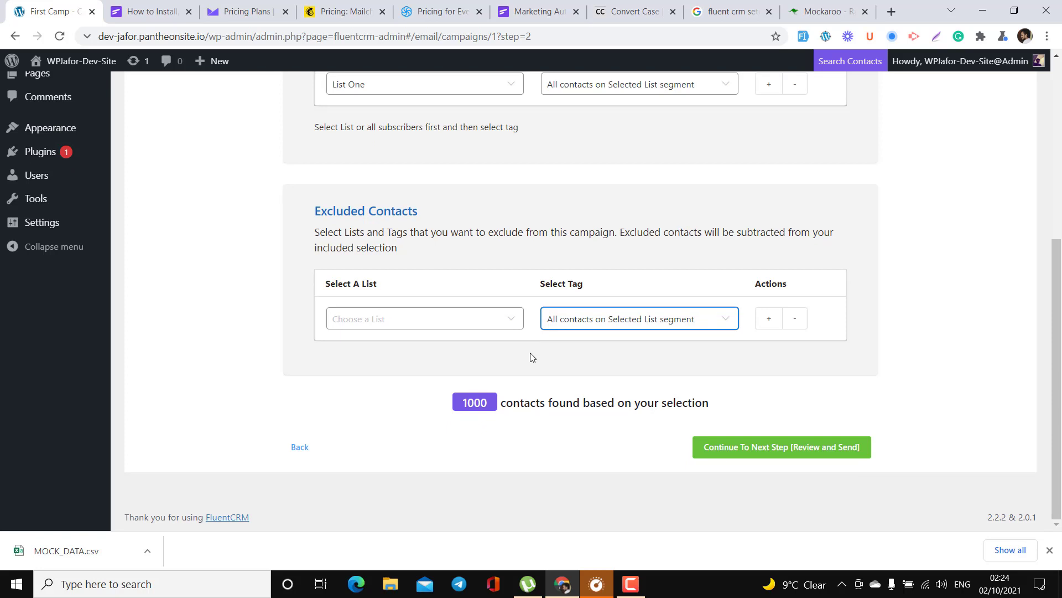
{"action": "left_click", "coordinate": [760, 459]}
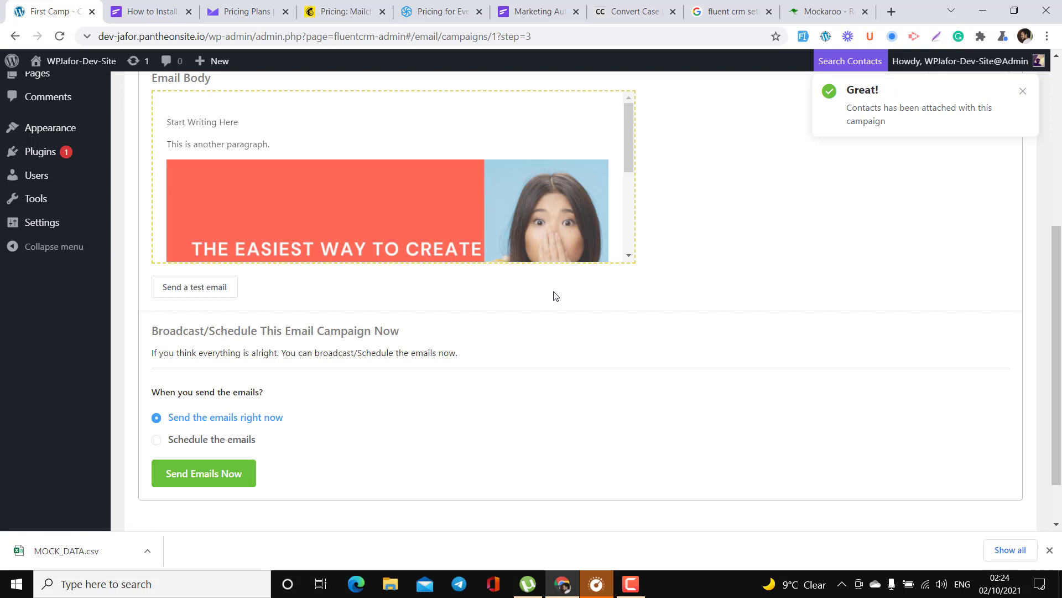
Step: Review the campaign's recipients, subject and email body, and send the emails right now
{"action": "scroll", "coordinate": [480, 297], "scroll_direction": "up", "scroll_amount": 2}
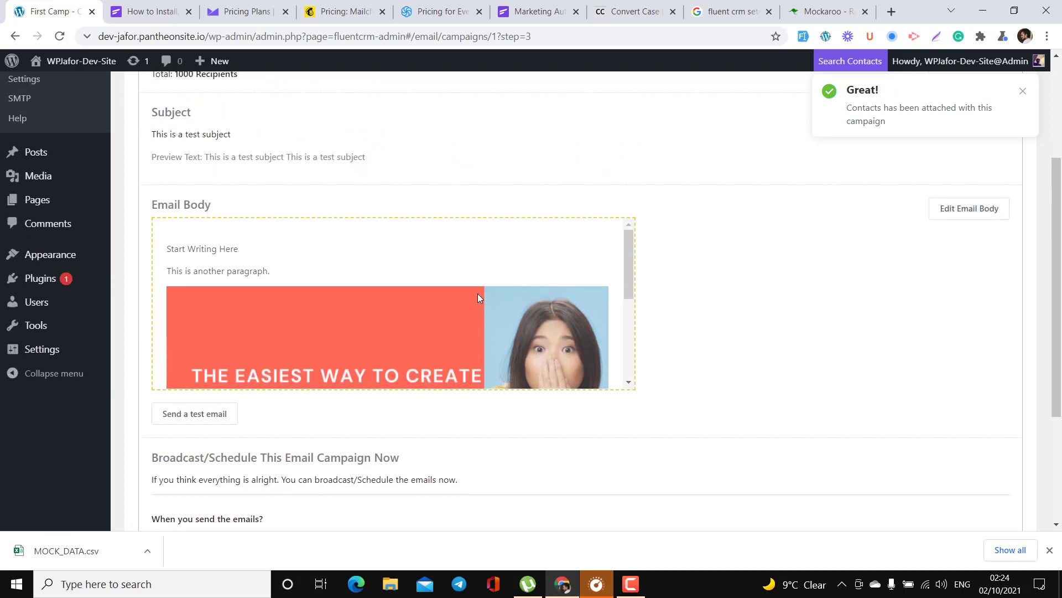
{"action": "scroll", "coordinate": [480, 298], "scroll_direction": "down", "scroll_amount": 3}
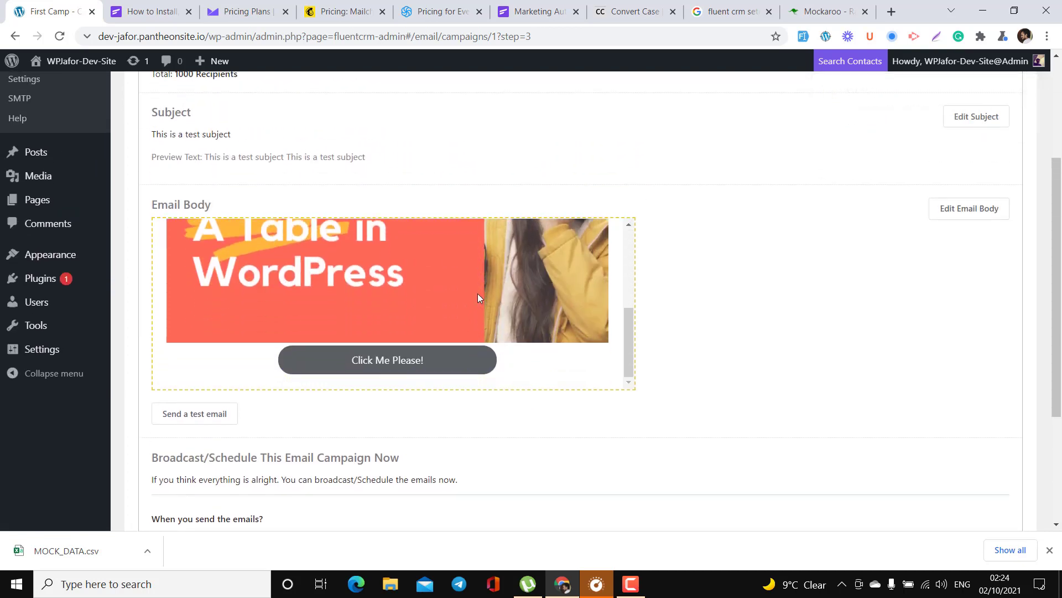
{"action": "scroll", "coordinate": [479, 297], "scroll_direction": "down", "scroll_amount": 3}
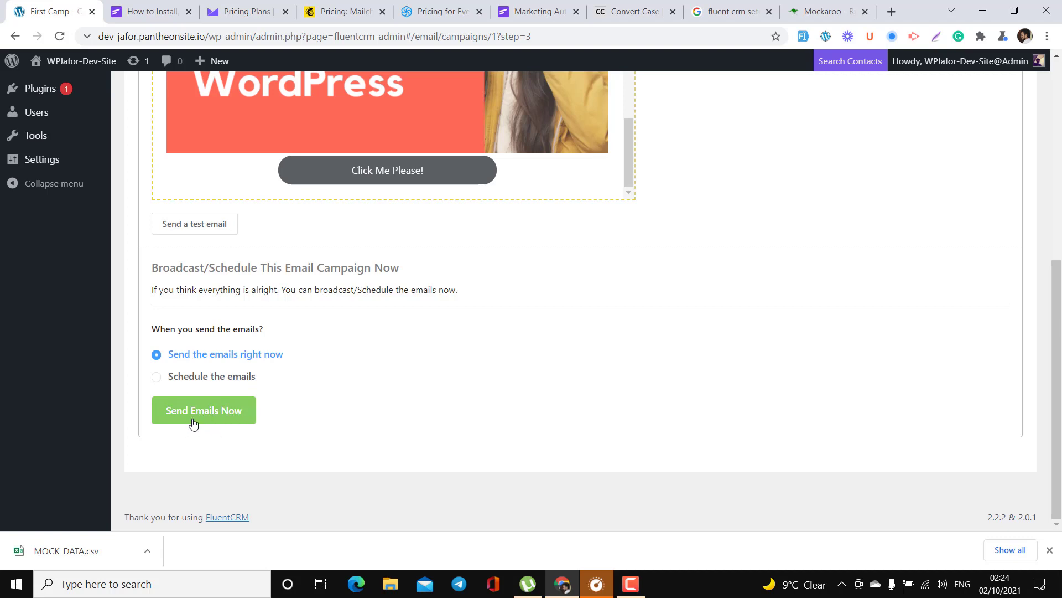
{"action": "scroll", "coordinate": [389, 353], "scroll_direction": "up", "scroll_amount": 6}
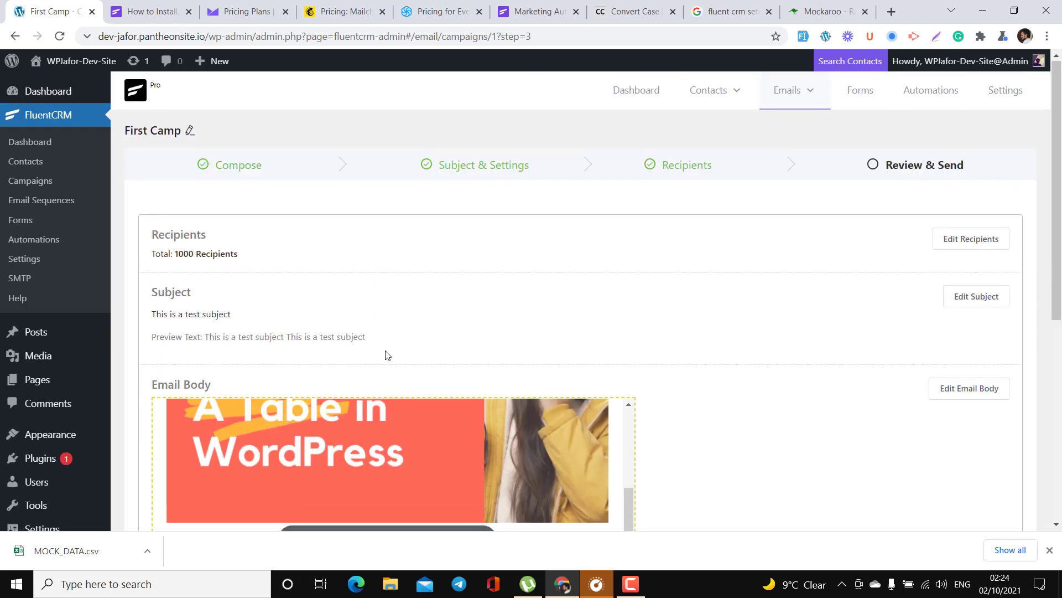
{"action": "scroll", "coordinate": [387, 356], "scroll_direction": "down", "scroll_amount": 6}
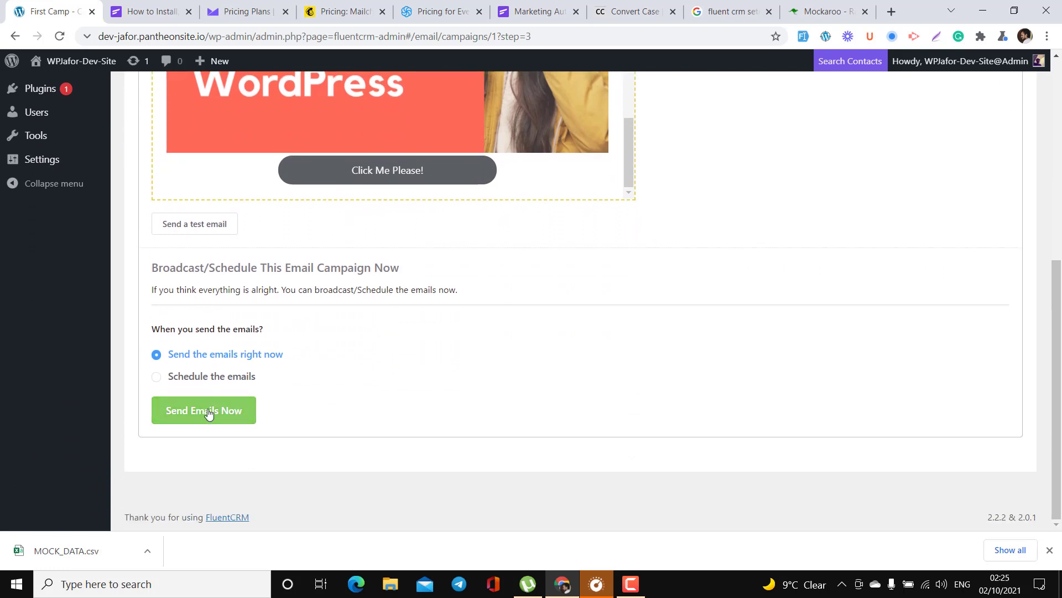
{"action": "left_click", "coordinate": [208, 412]}
Step: Examine the First Camp campaign's sending progress, email counts and campaign details
{"action": "scroll", "coordinate": [406, 343], "scroll_direction": "up", "scroll_amount": 2}
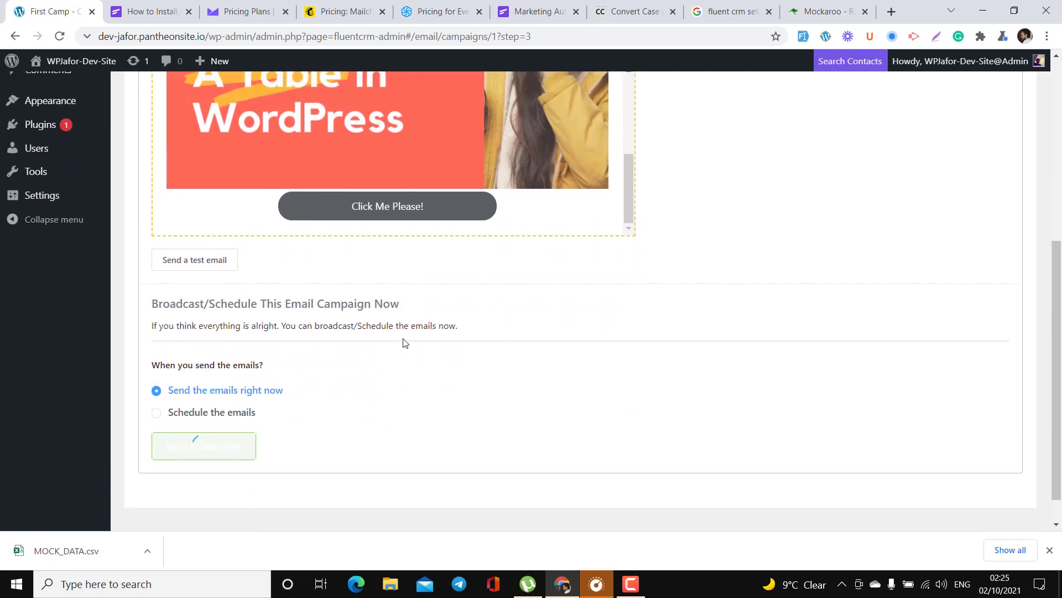
{"action": "scroll", "coordinate": [406, 343], "scroll_direction": "down", "scroll_amount": 1}
{"action": "scroll", "coordinate": [405, 343], "scroll_direction": "up", "scroll_amount": 5}
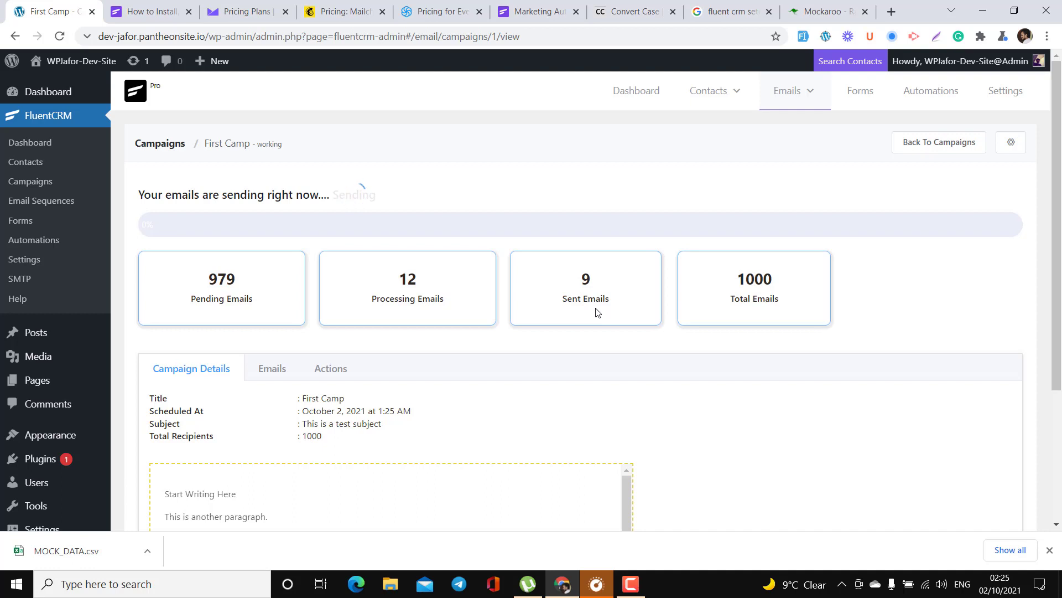
{"action": "scroll", "coordinate": [596, 313], "scroll_direction": "down", "scroll_amount": 1}
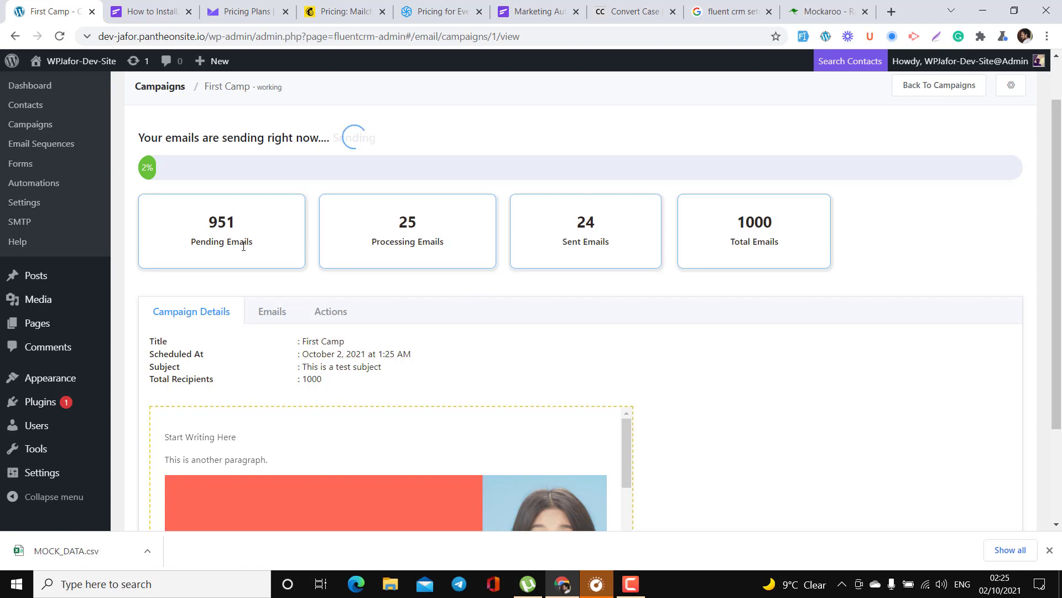
{"action": "scroll", "coordinate": [277, 292], "scroll_direction": "down", "scroll_amount": 3}
{"action": "scroll", "coordinate": [277, 295], "scroll_direction": "up", "scroll_amount": 4}
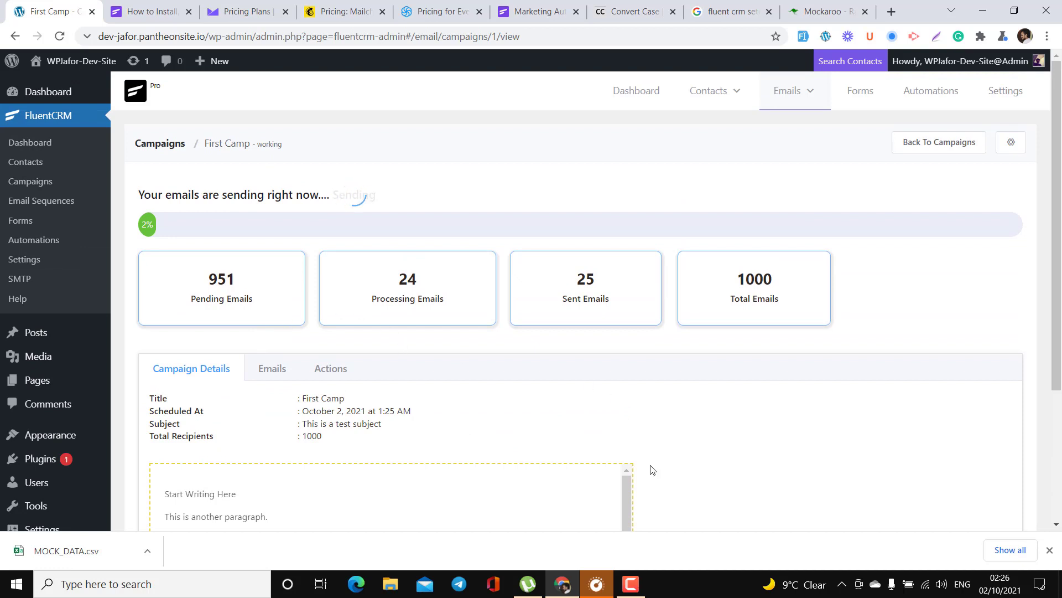
{"action": "left_click", "coordinate": [631, 584]}
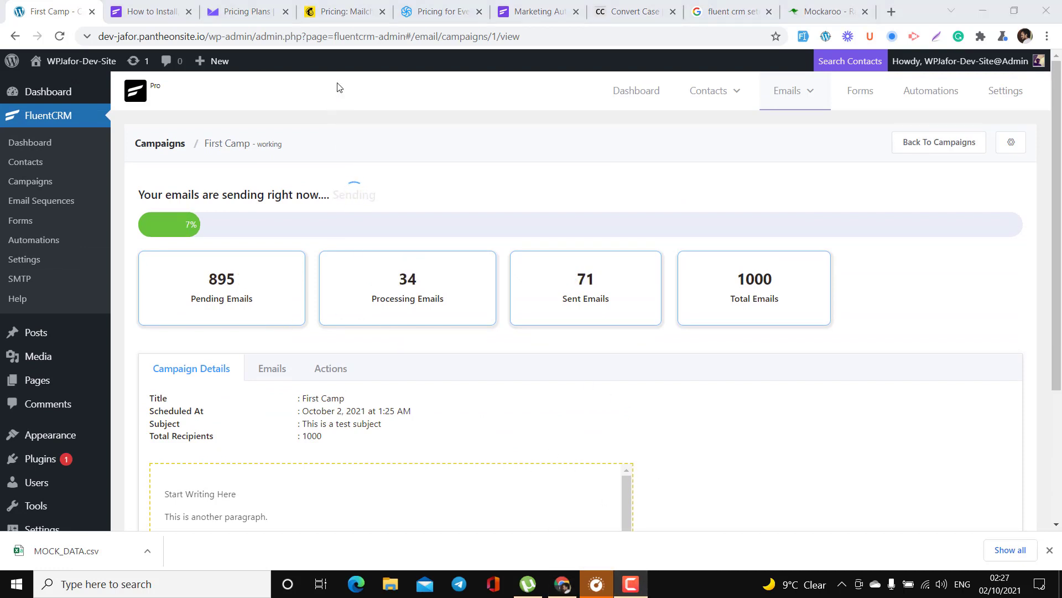
{"action": "left_click", "coordinate": [398, 176]}
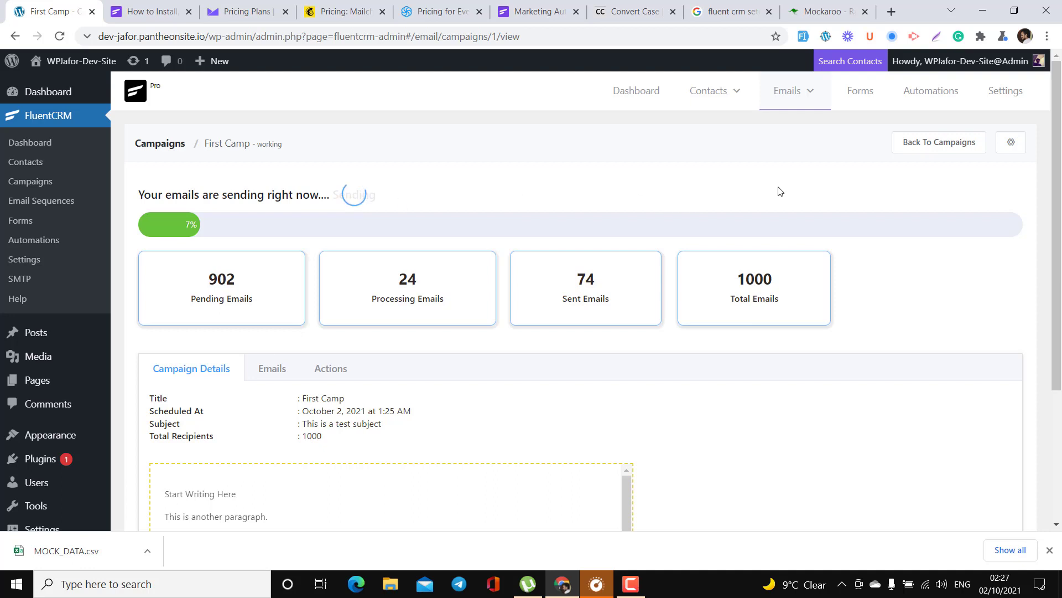
Step: Open the Automations section and look over the Automation Funnels page
{"action": "left_click", "coordinate": [932, 99]}
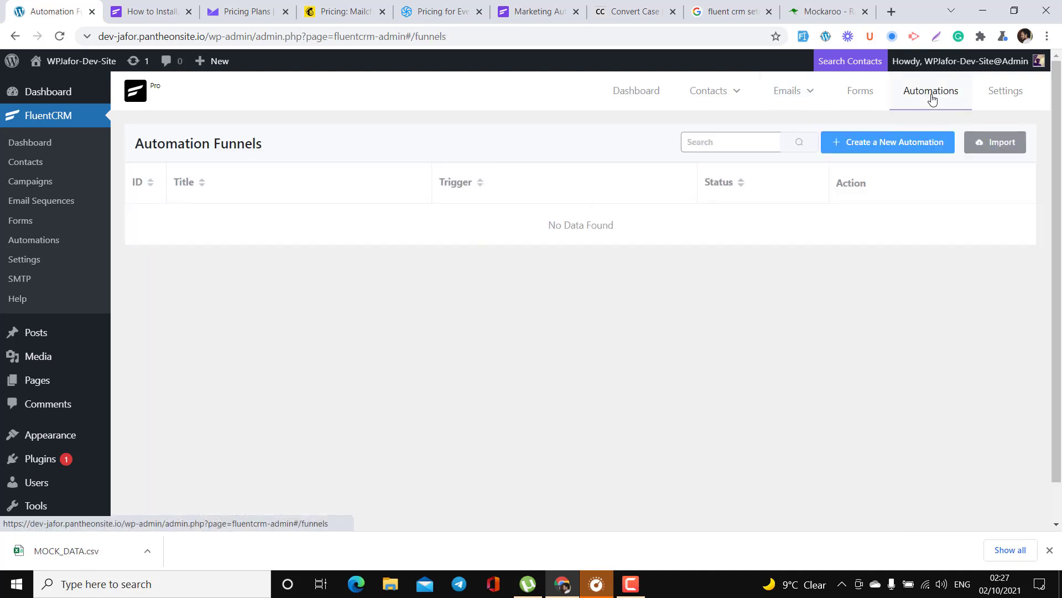
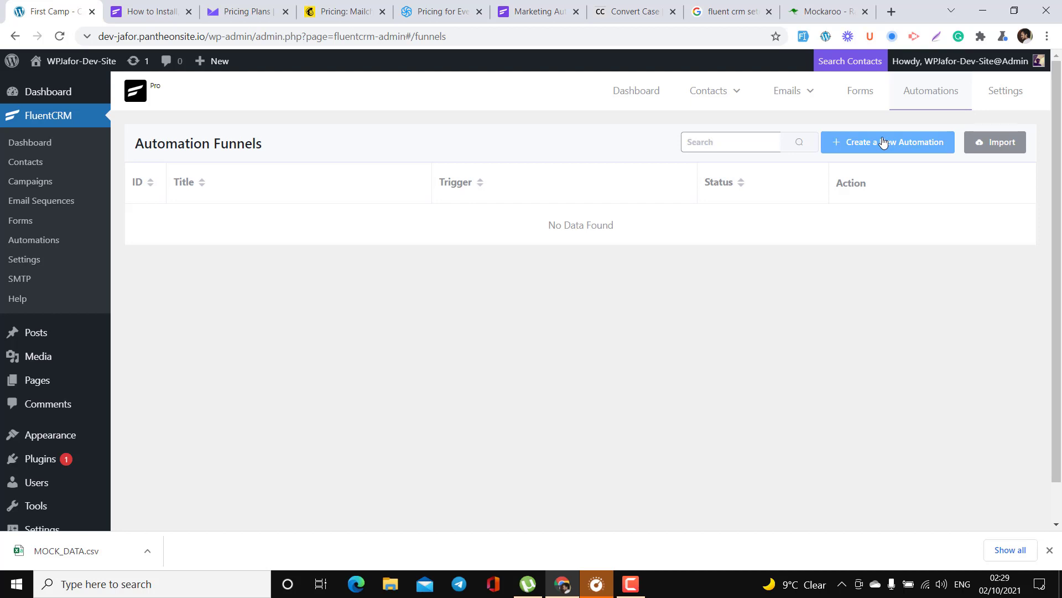
{"action": "scroll", "coordinate": [504, 347], "scroll_direction": "down", "scroll_amount": 1}
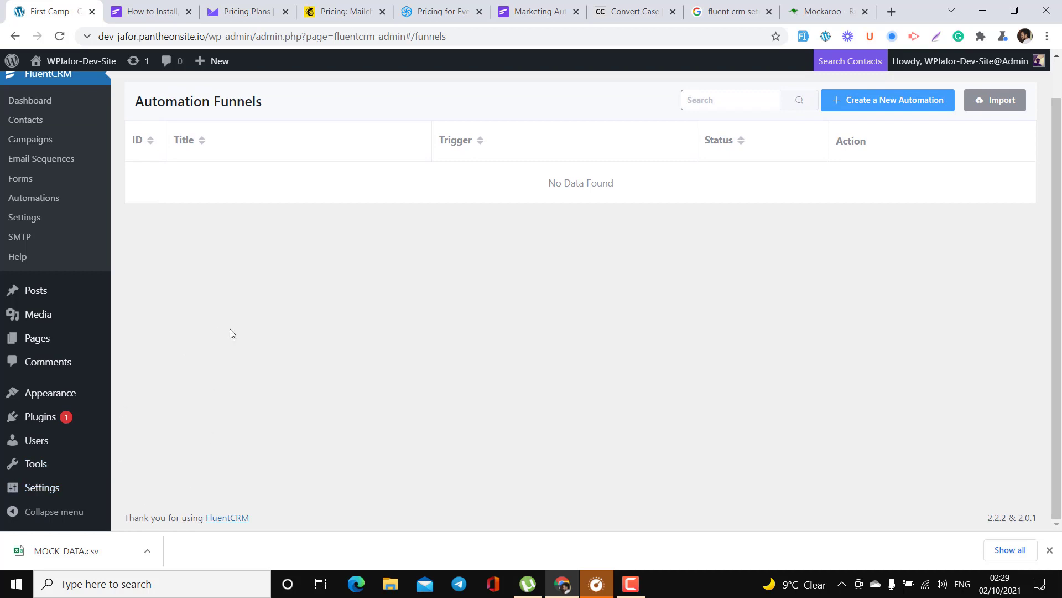
{"action": "scroll", "coordinate": [277, 351], "scroll_direction": "up", "scroll_amount": 1}
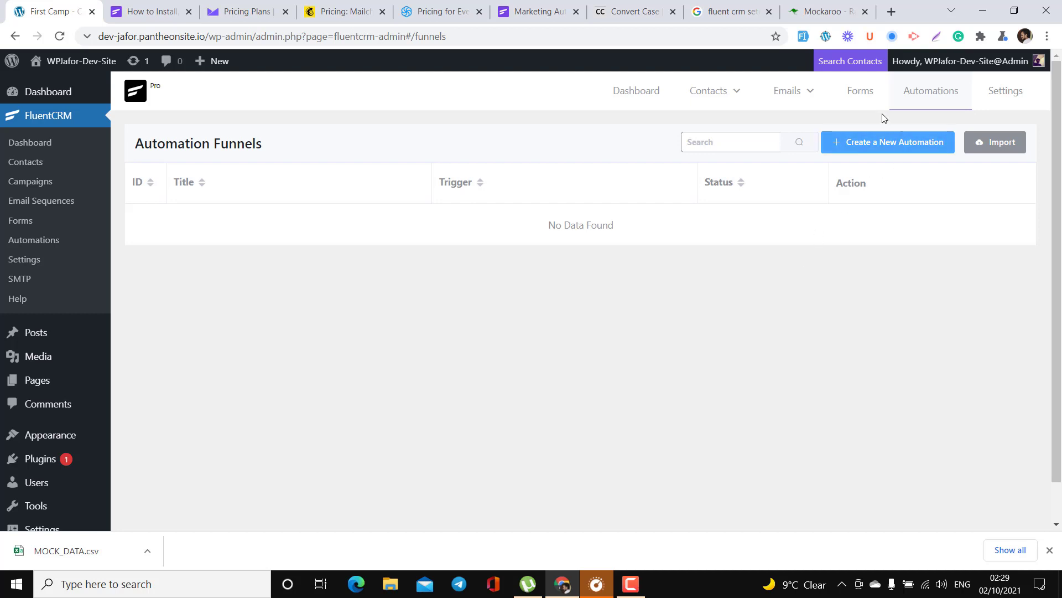
Step: Activate the Fluent Forms integration and start a first form from the template with the email field and button on one line
{"action": "left_click", "coordinate": [867, 96]}
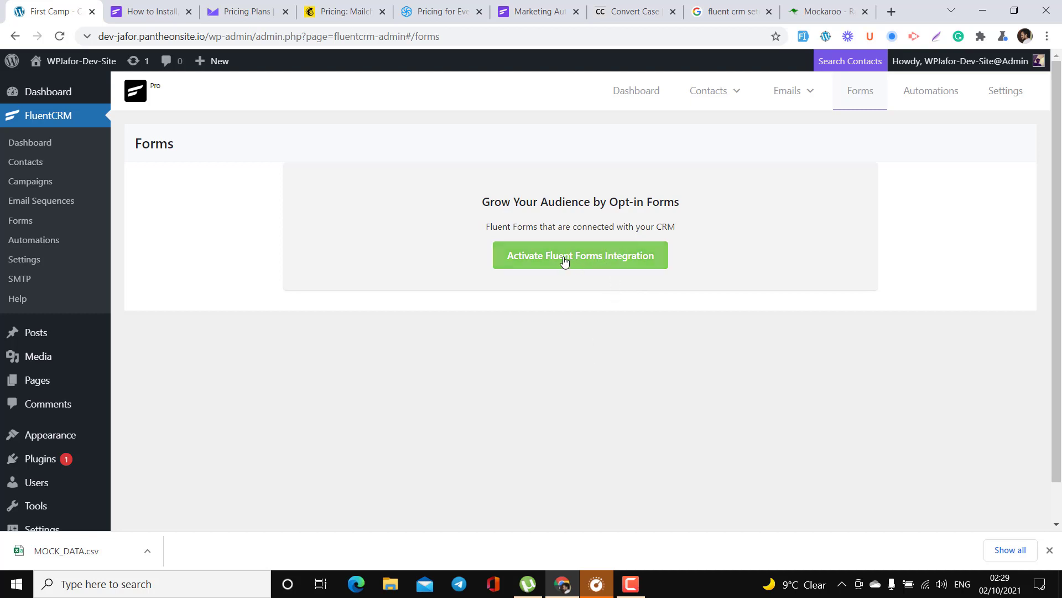
{"action": "left_click", "coordinate": [587, 271]}
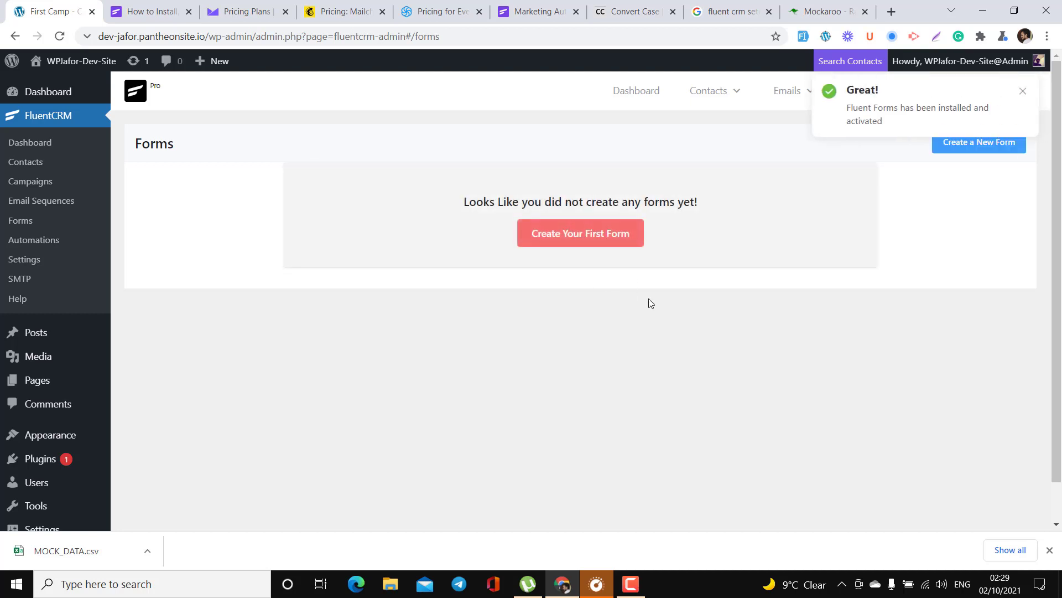
{"action": "left_click", "coordinate": [578, 242]}
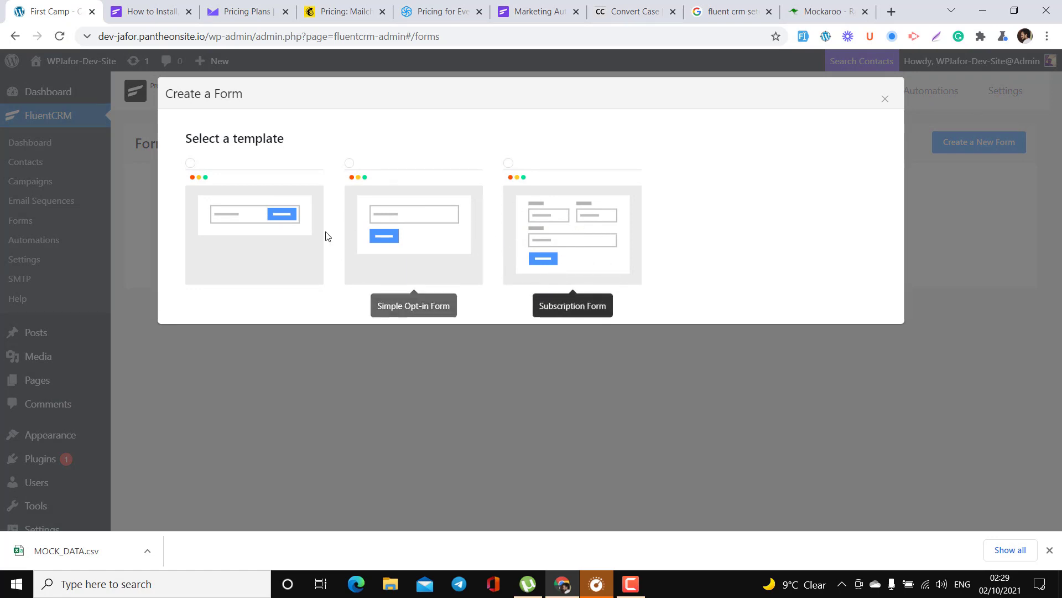
{"action": "left_click", "coordinate": [269, 237]}
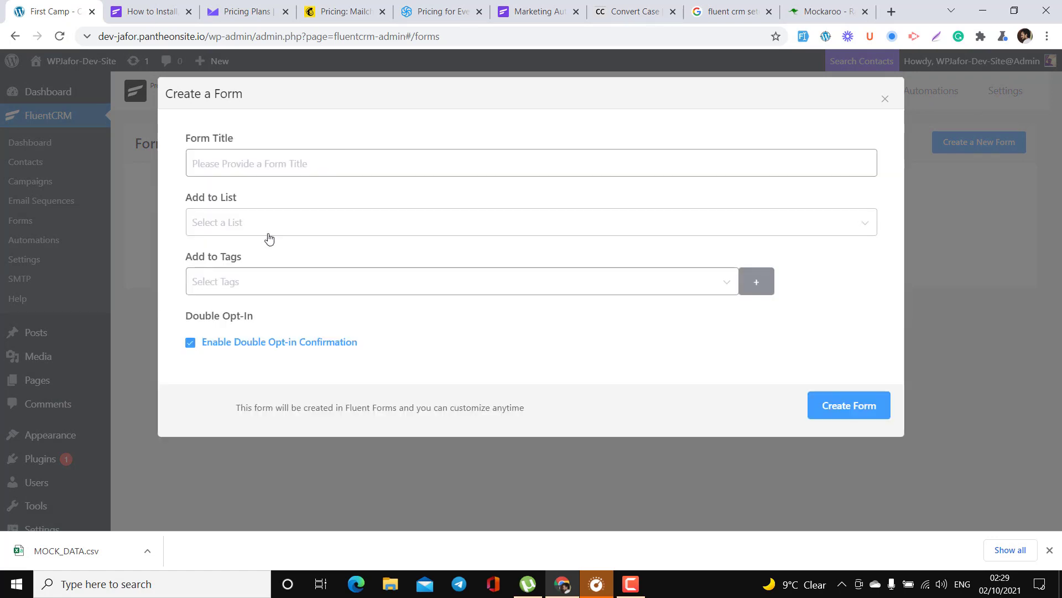
Step: Title the form Optin Form, assign it to List One and Tag One, and create it
{"action": "left_click", "coordinate": [282, 166]}
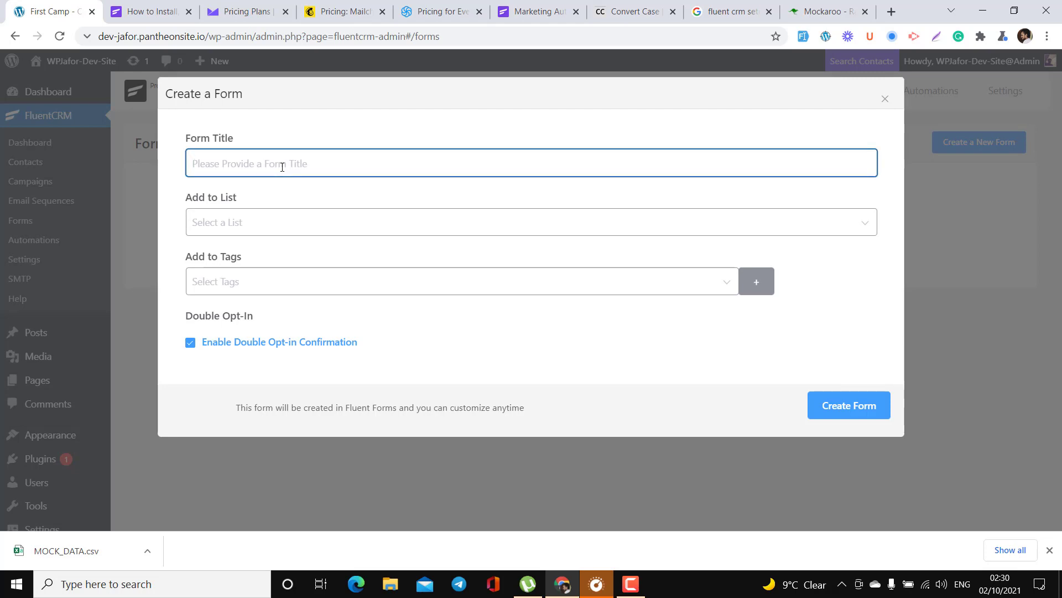
{"action": "type", "text": "Optin Form"}
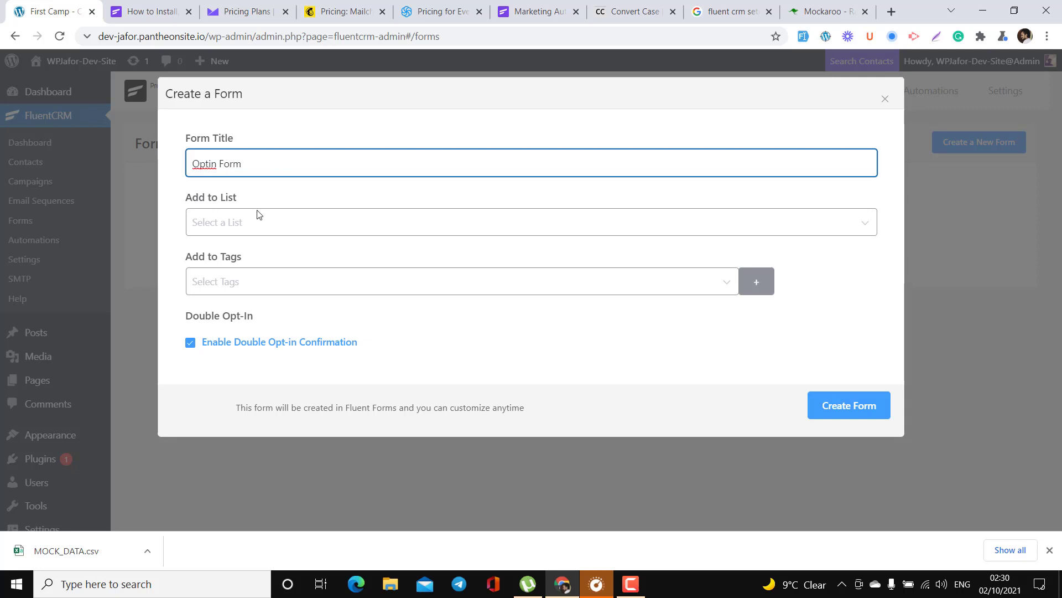
{"action": "left_click", "coordinate": [255, 229]}
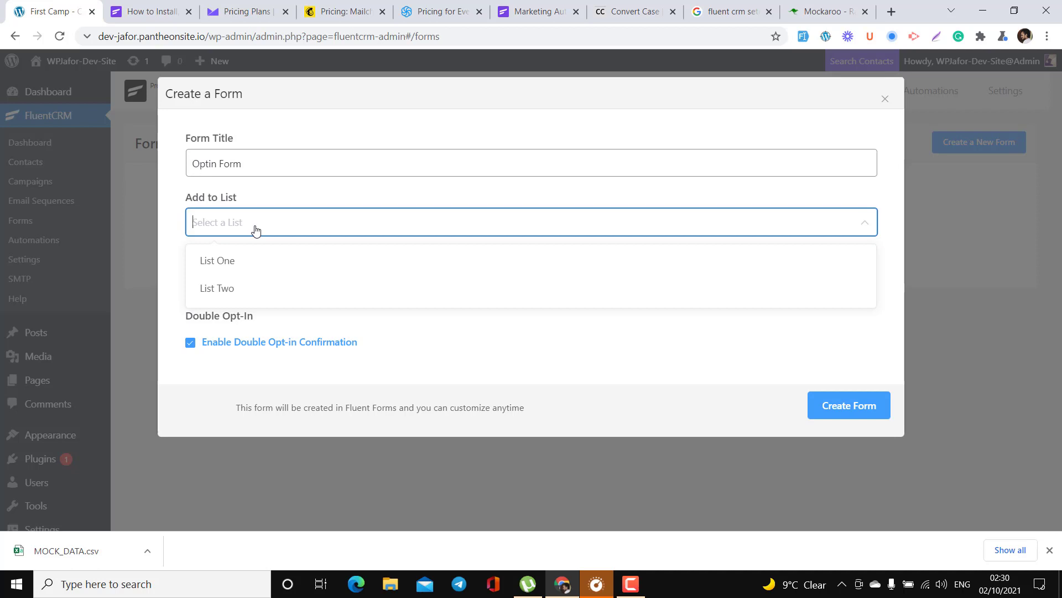
{"action": "left_click", "coordinate": [238, 262]}
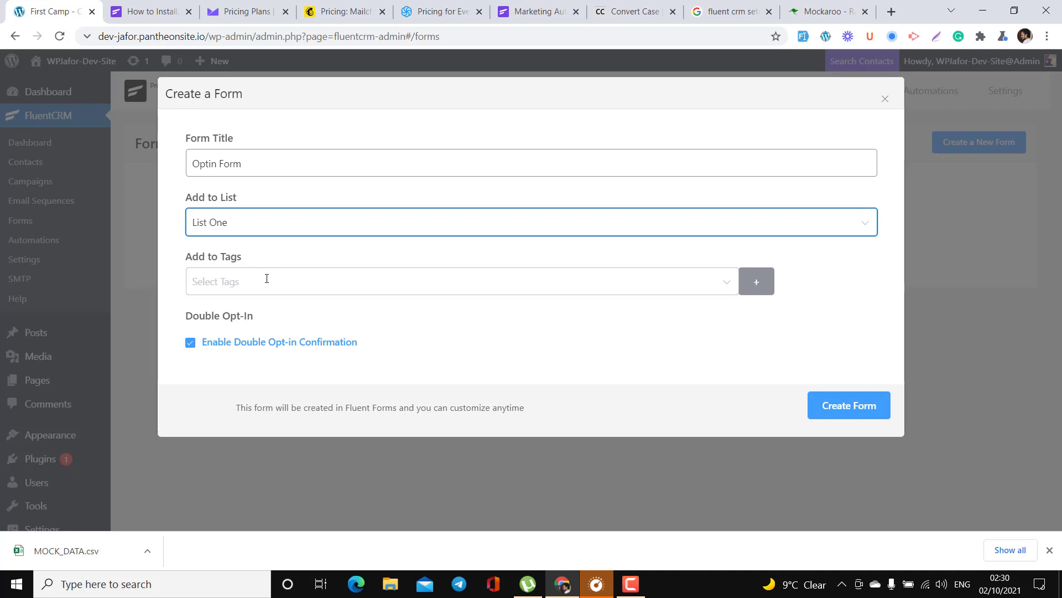
{"action": "left_click", "coordinate": [267, 278]}
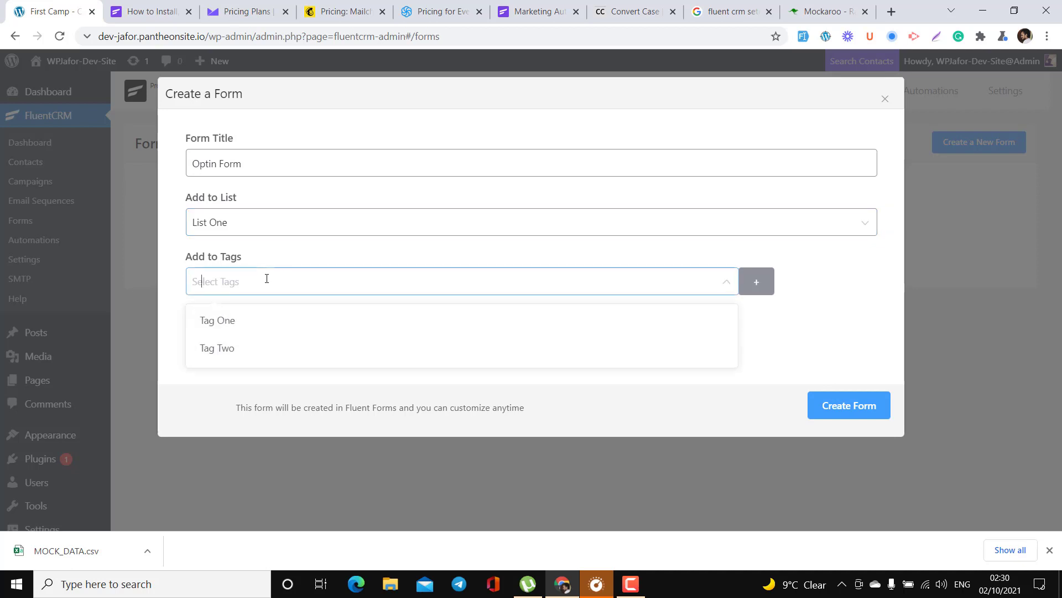
{"action": "left_click", "coordinate": [242, 324]}
{"action": "left_click", "coordinate": [237, 395]}
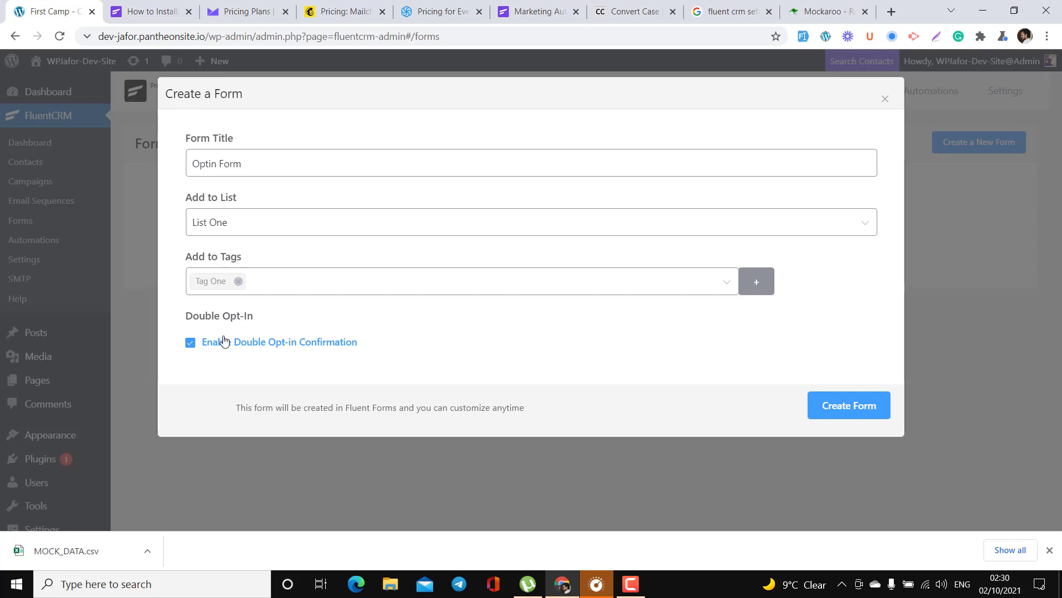
{"action": "left_click", "coordinate": [244, 347]}
{"action": "left_click", "coordinate": [868, 416]}
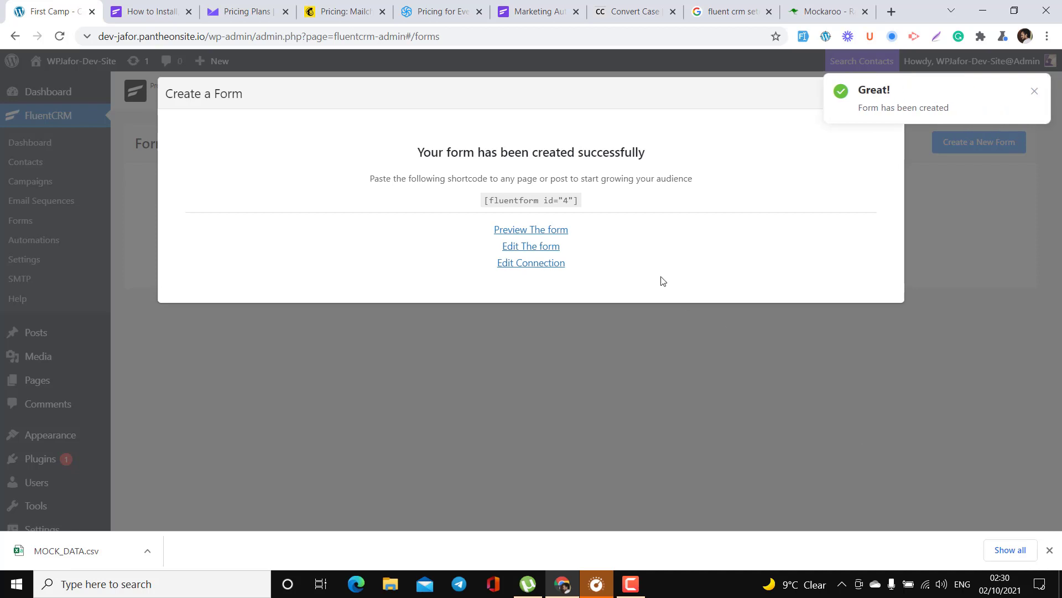
Step: Copy the new form's shortcode
{"action": "triple_click", "coordinate": [529, 198]}
{"action": "right_click", "coordinate": [529, 199]}
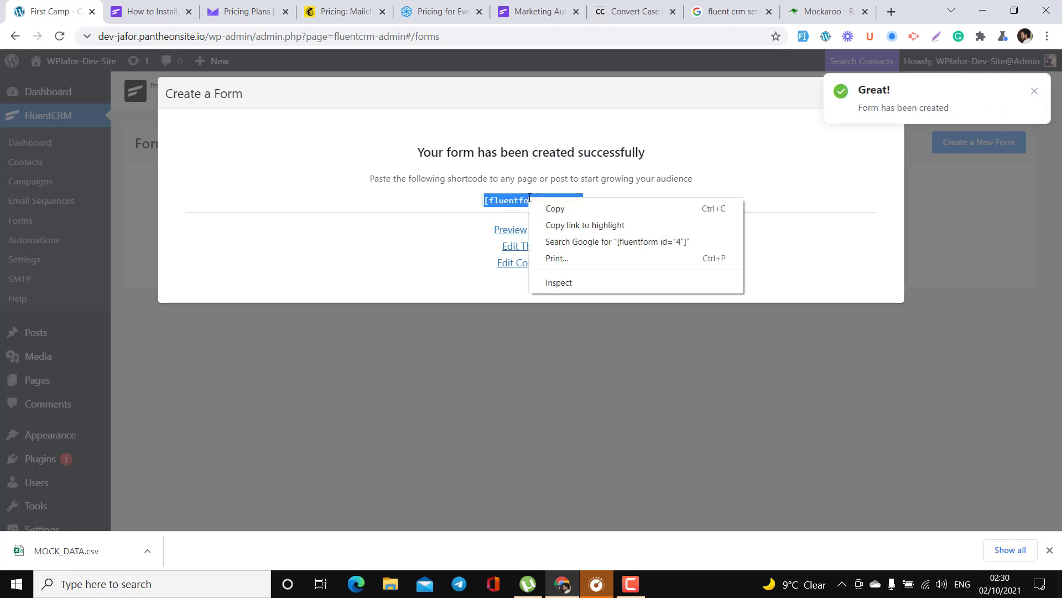
{"action": "left_click", "coordinate": [555, 208]}
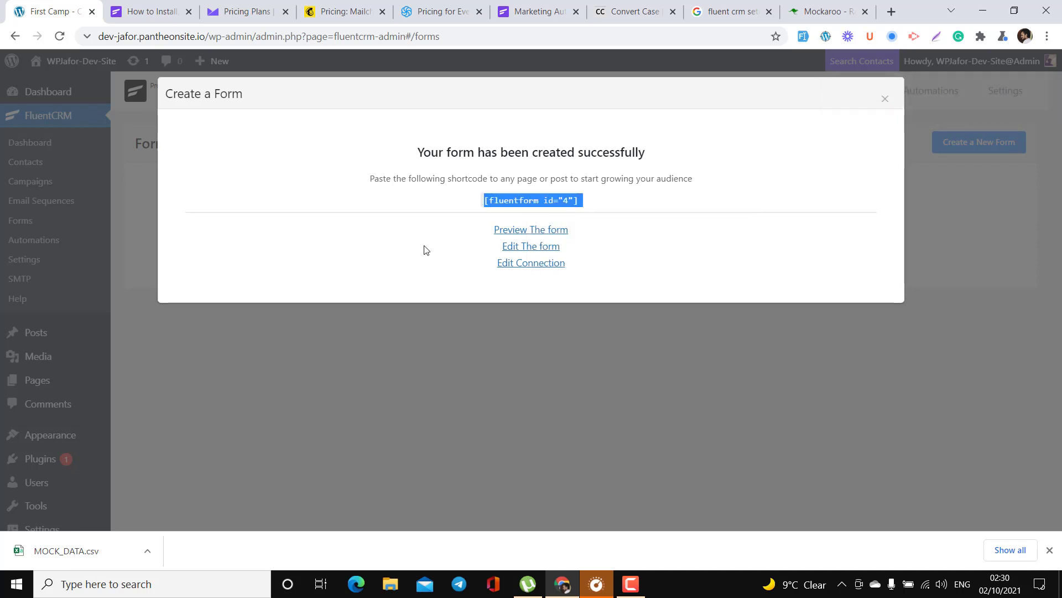
Step: Preview the Optin Form in its own tab, return to the CRM and close the form creation dialog
{"action": "left_click", "coordinate": [527, 229]}
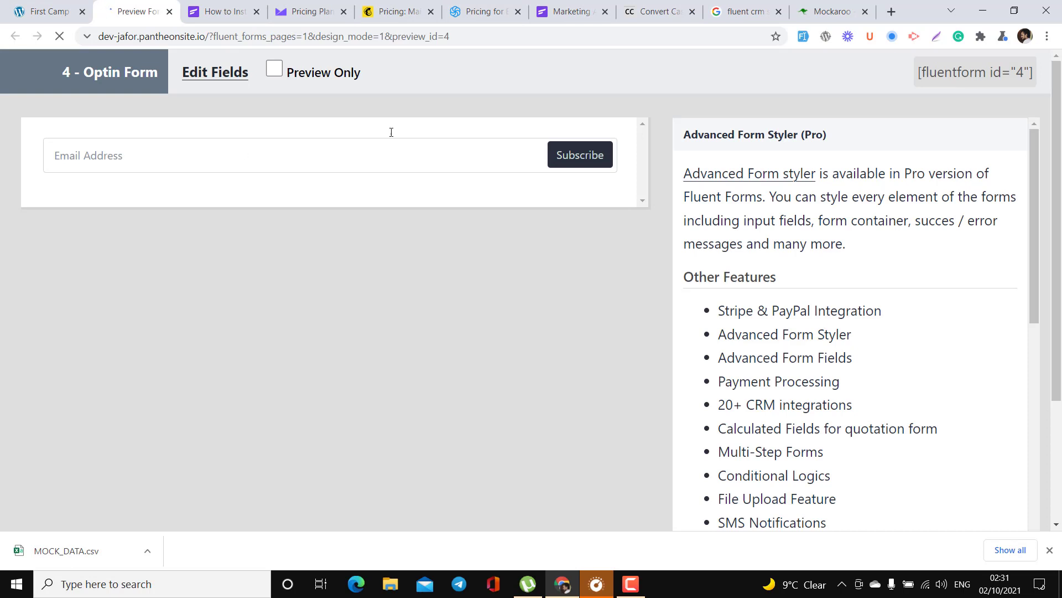
{"action": "left_click", "coordinate": [580, 166]}
{"action": "left_click", "coordinate": [380, 294]}
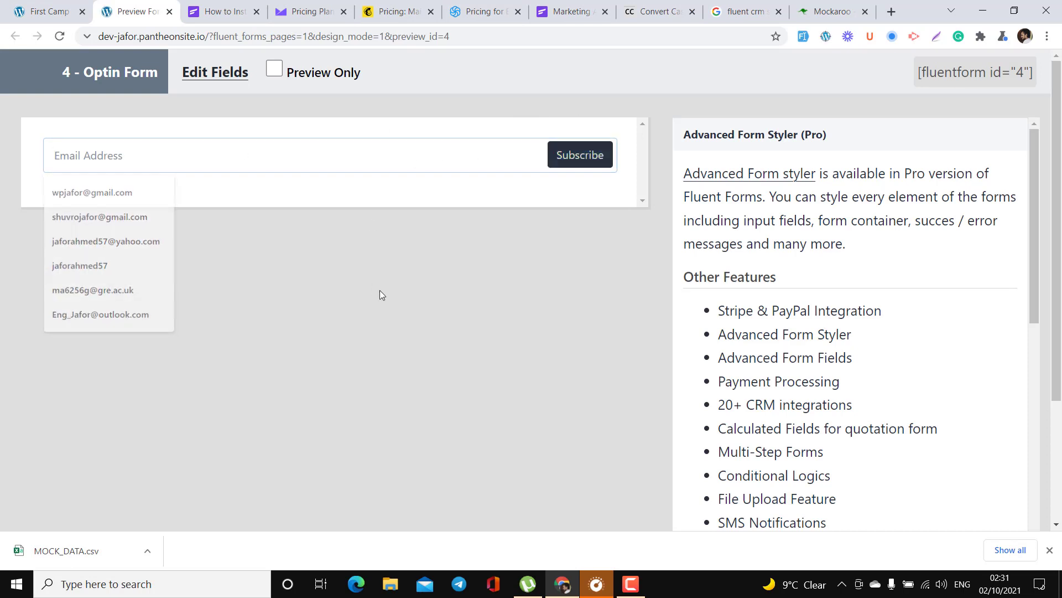
{"action": "left_click", "coordinate": [65, 9]}
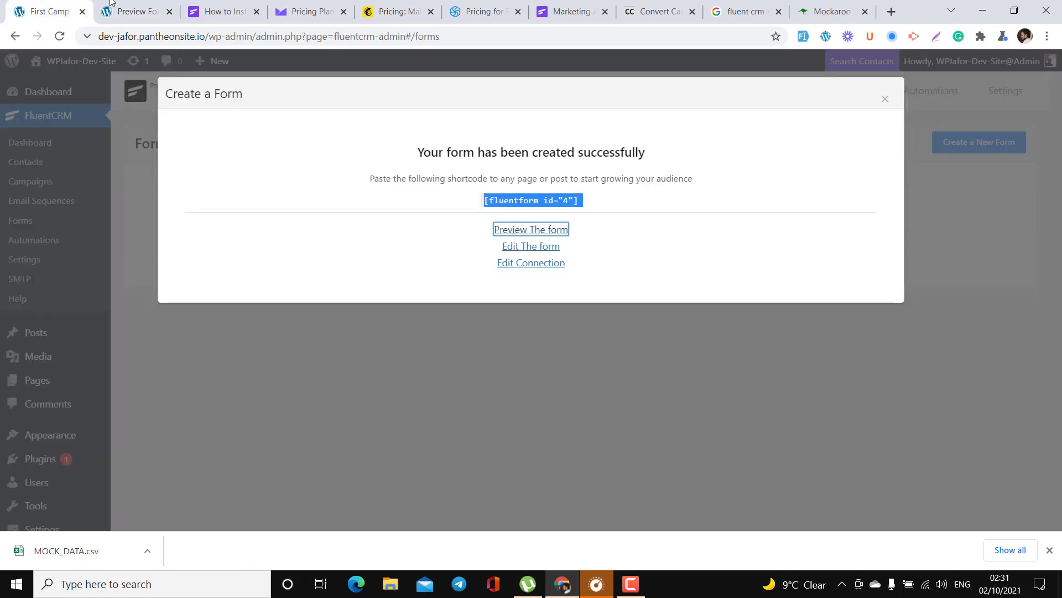
{"action": "left_click", "coordinate": [158, 7]}
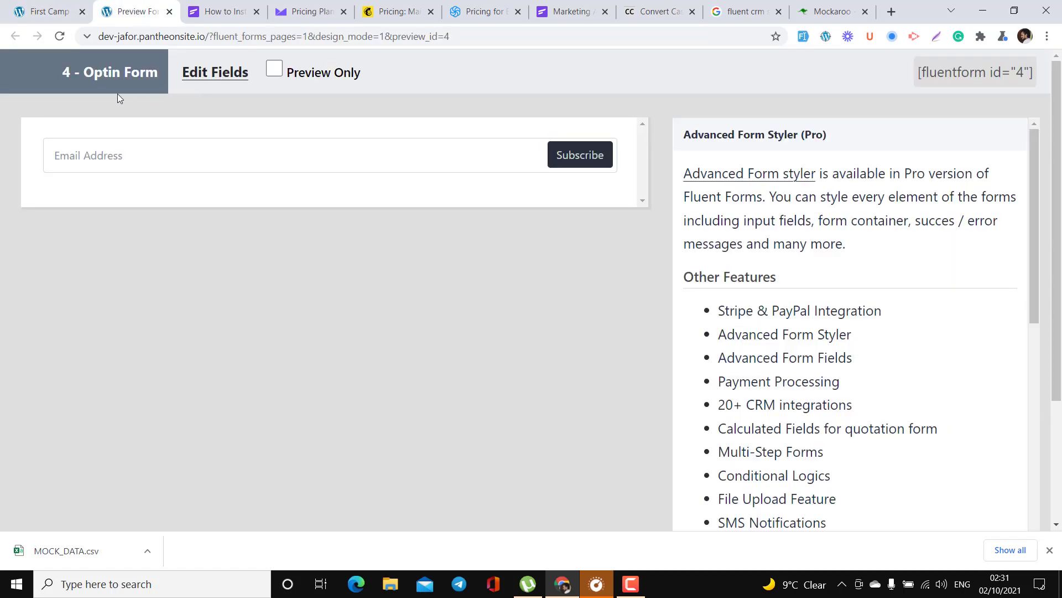
{"action": "left_click", "coordinate": [40, 4]}
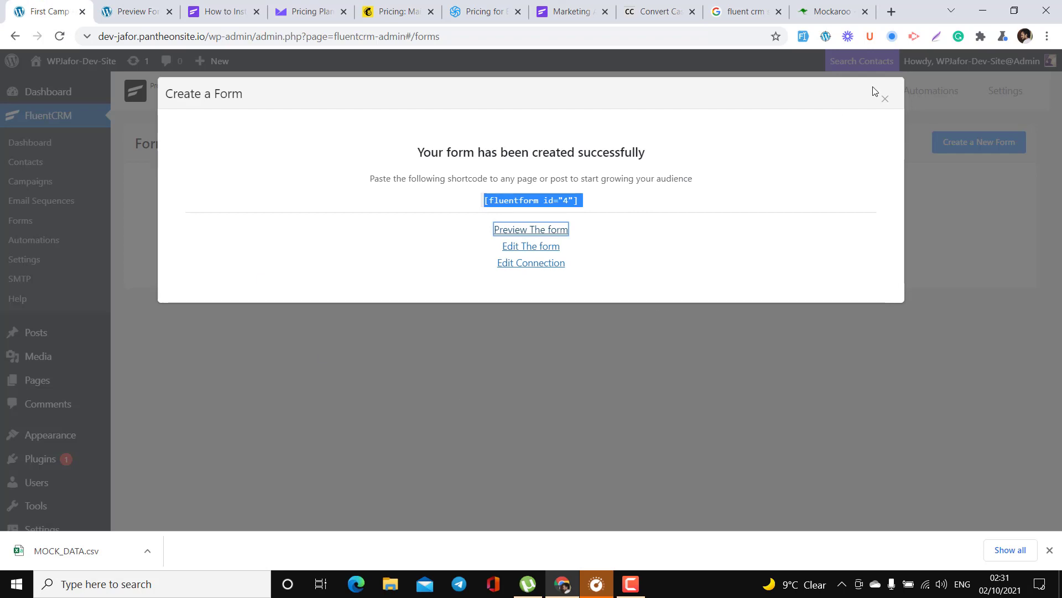
{"action": "left_click", "coordinate": [885, 101]}
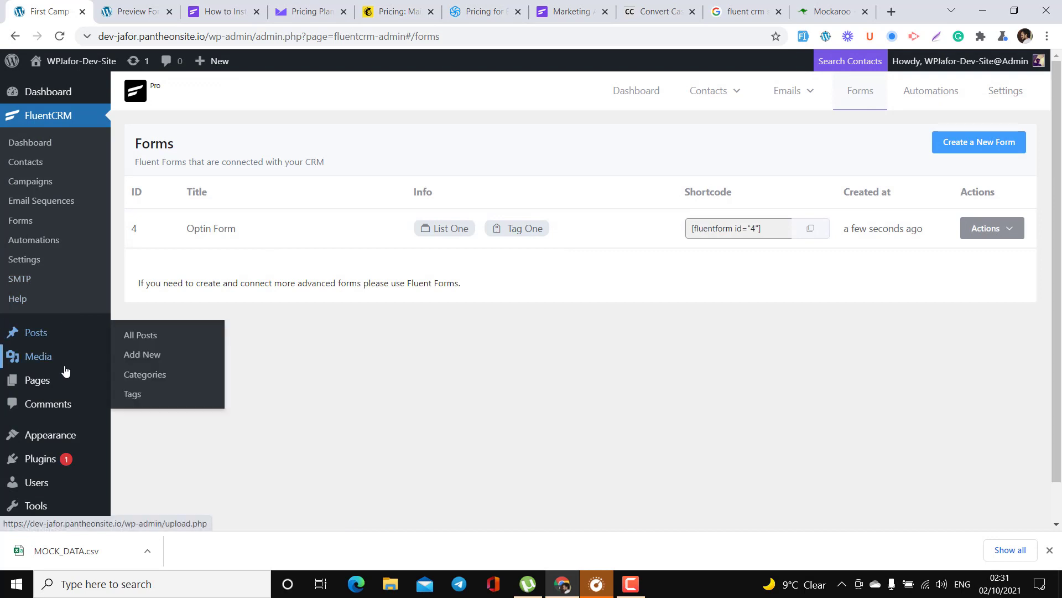
Step: Create a new WordPress page in a separate tab and title it test
{"action": "mouse_move", "coordinate": [64, 383]}
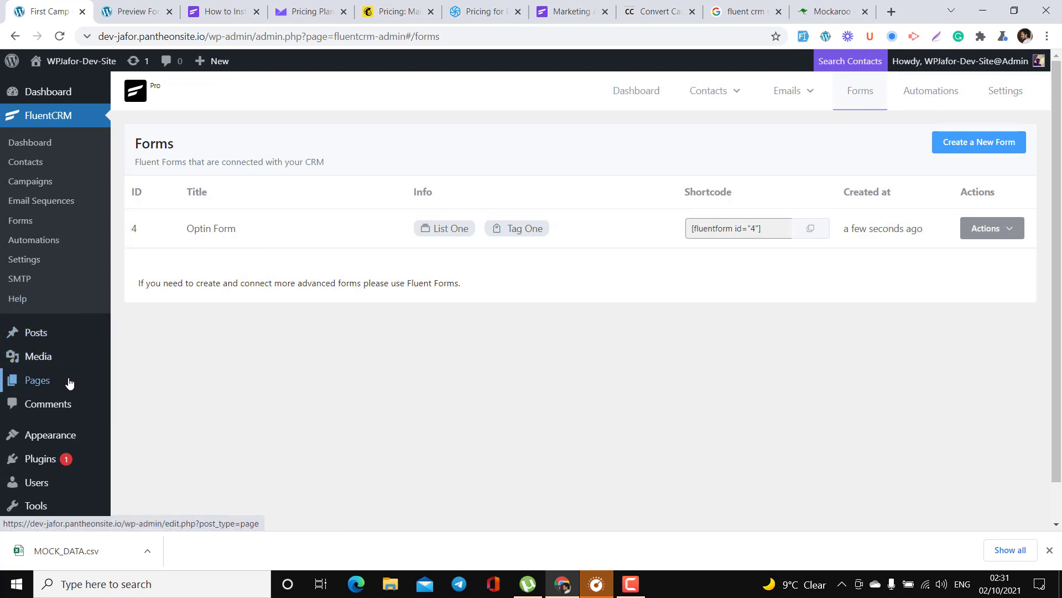
{"action": "right_click", "coordinate": [151, 398]}
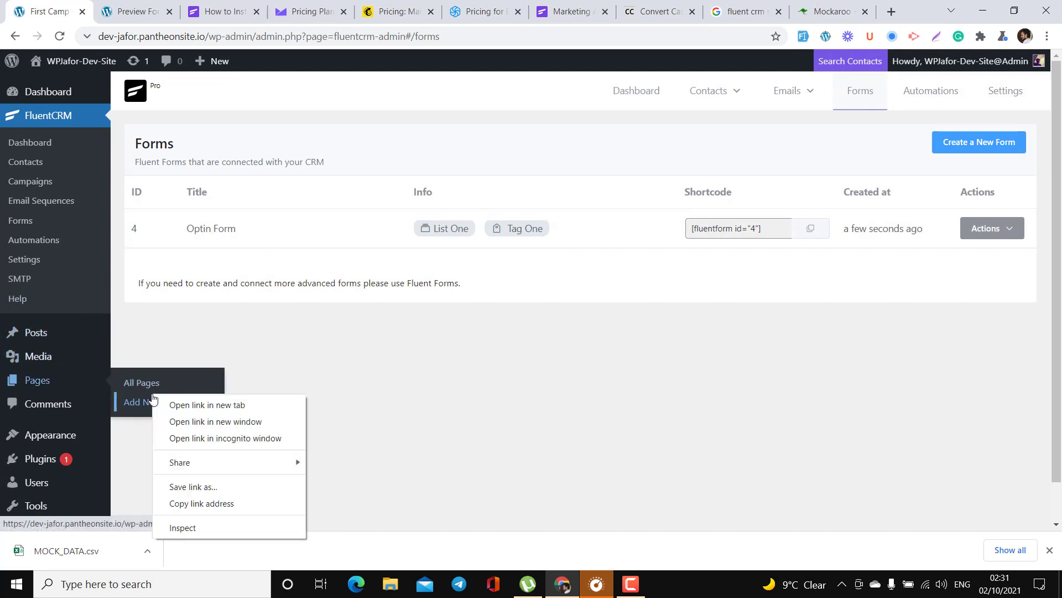
{"action": "left_click", "coordinate": [203, 409]}
{"action": "left_click", "coordinate": [202, 11]}
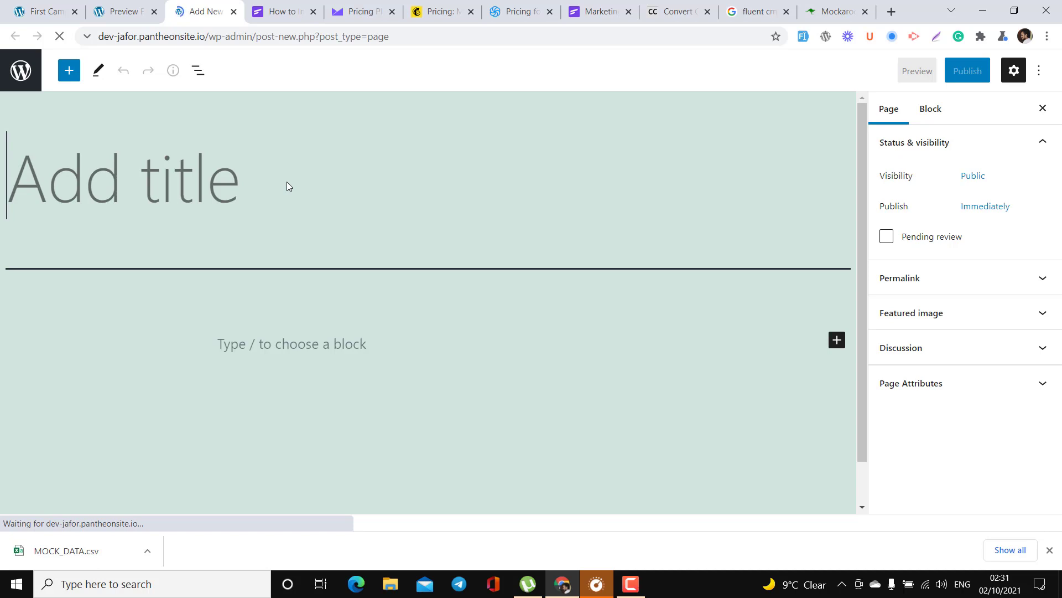
{"action": "type", "text": "test"}
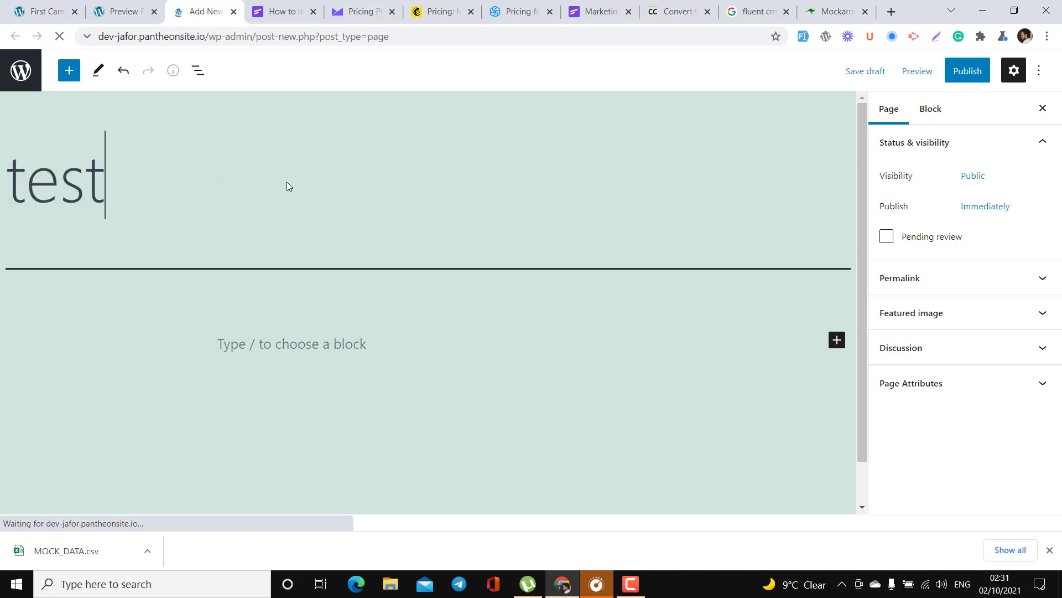
Step: Add a Shortcode block containing [fluentform id="4"] to the page and publish it
{"action": "left_click", "coordinate": [661, 342]}
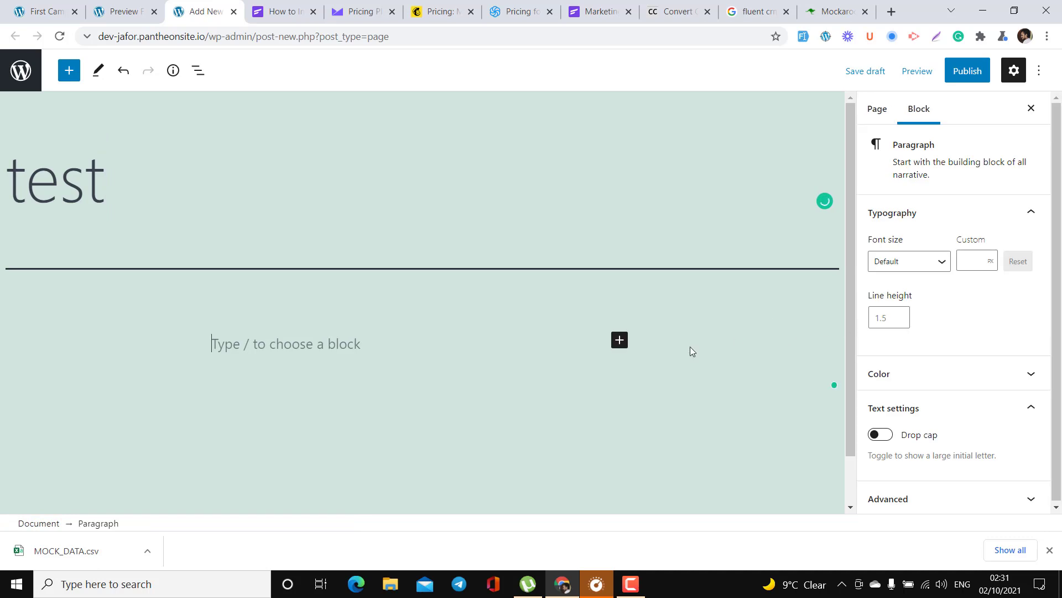
{"action": "left_click", "coordinate": [619, 341]}
{"action": "type", "text": "short"}
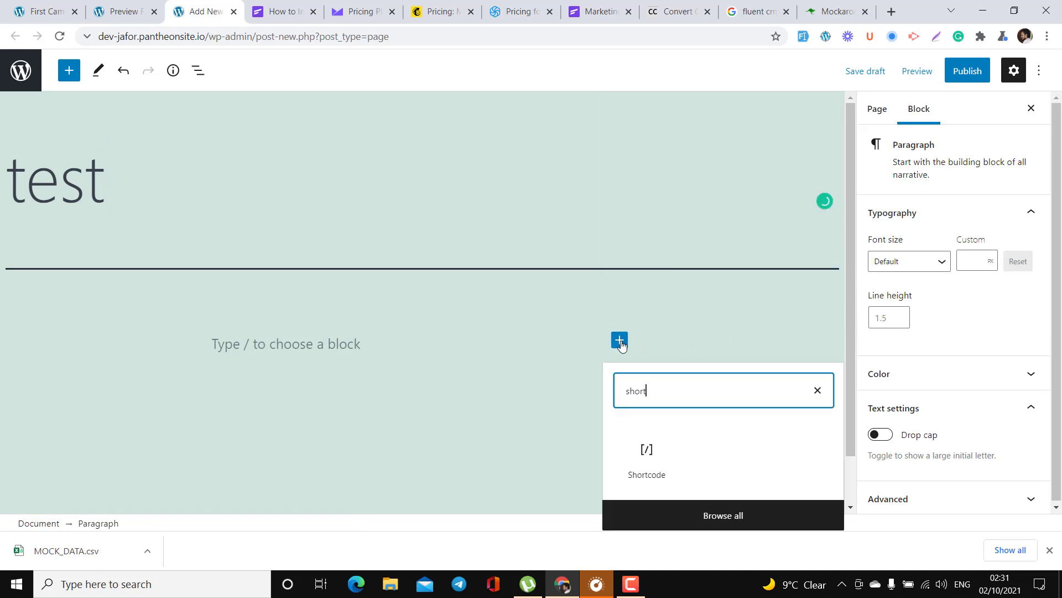
{"action": "left_click", "coordinate": [656, 474]}
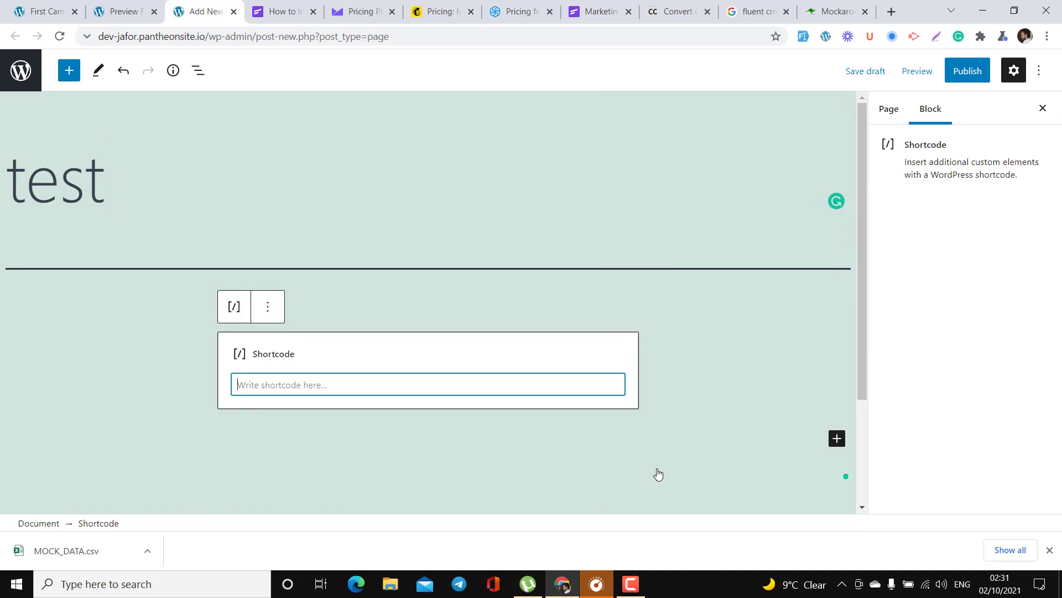
{"action": "key", "text": "ctrl+v"}
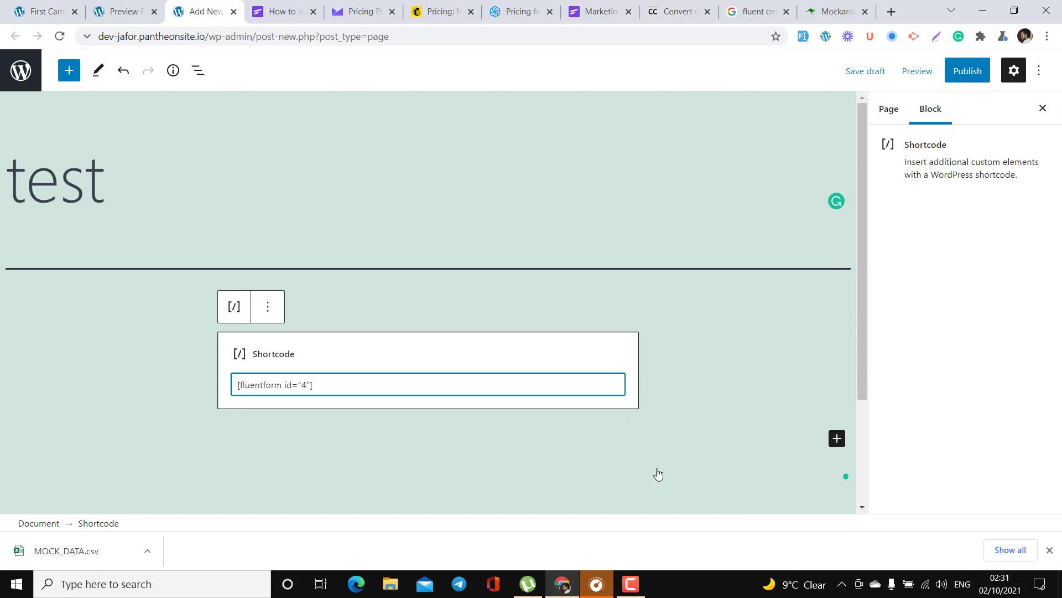
{"action": "left_click", "coordinate": [975, 71]}
{"action": "left_click", "coordinate": [923, 70]}
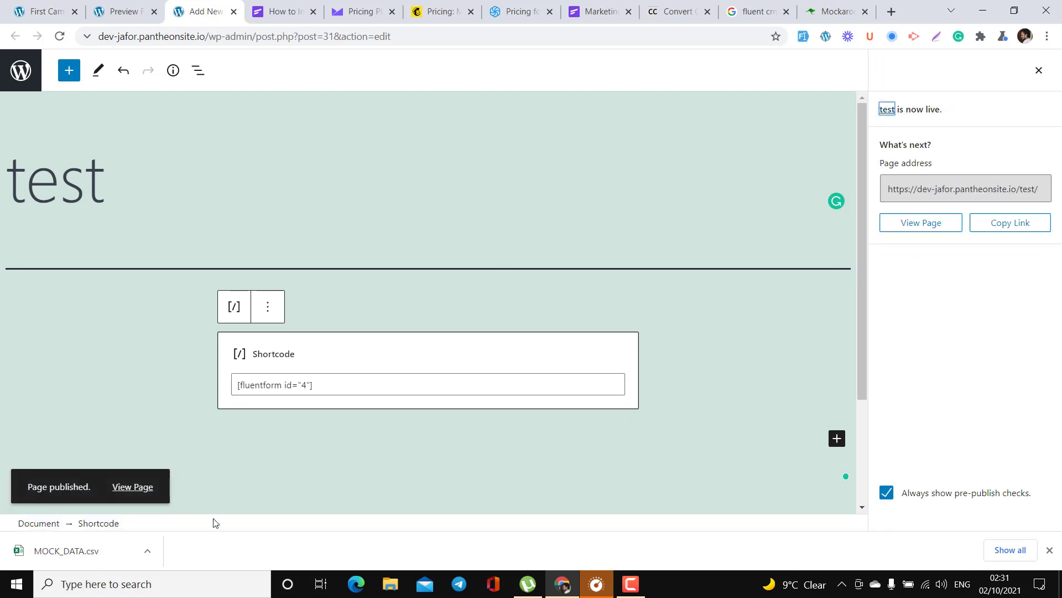
Step: View the published test page in a new tab and check its email subscription form
{"action": "right_click", "coordinate": [141, 489]}
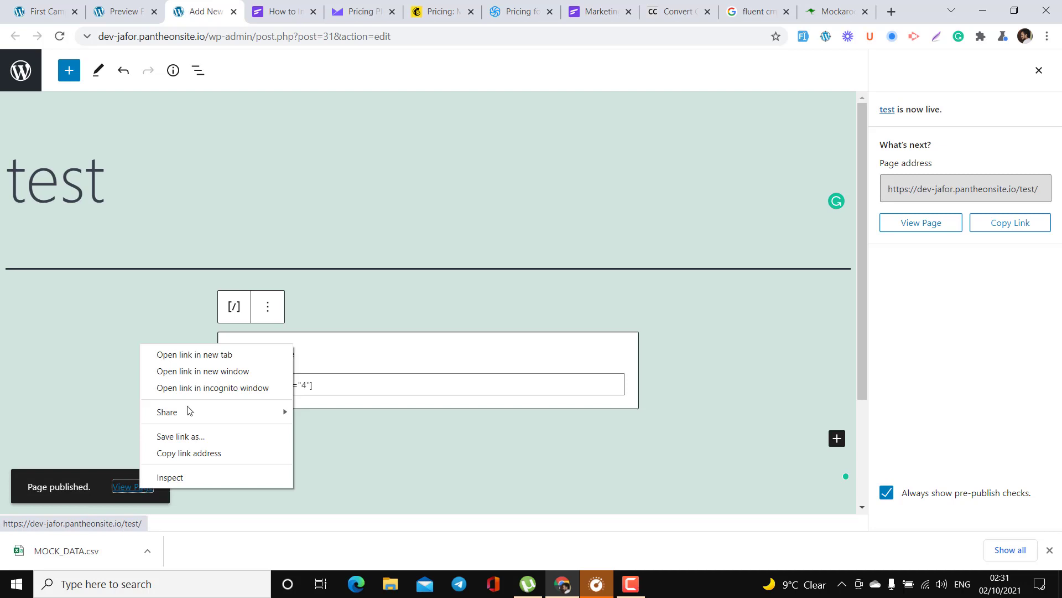
{"action": "left_click", "coordinate": [214, 355]}
{"action": "left_click", "coordinate": [271, 7]}
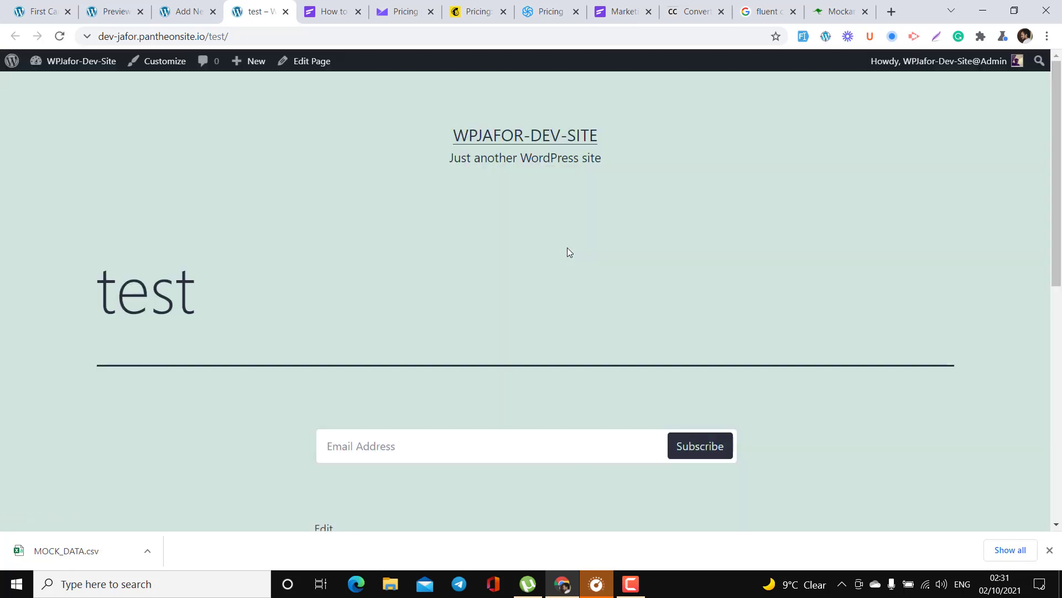
{"action": "scroll", "coordinate": [566, 247], "scroll_direction": "down", "scroll_amount": 2}
{"action": "left_click", "coordinate": [527, 320]}
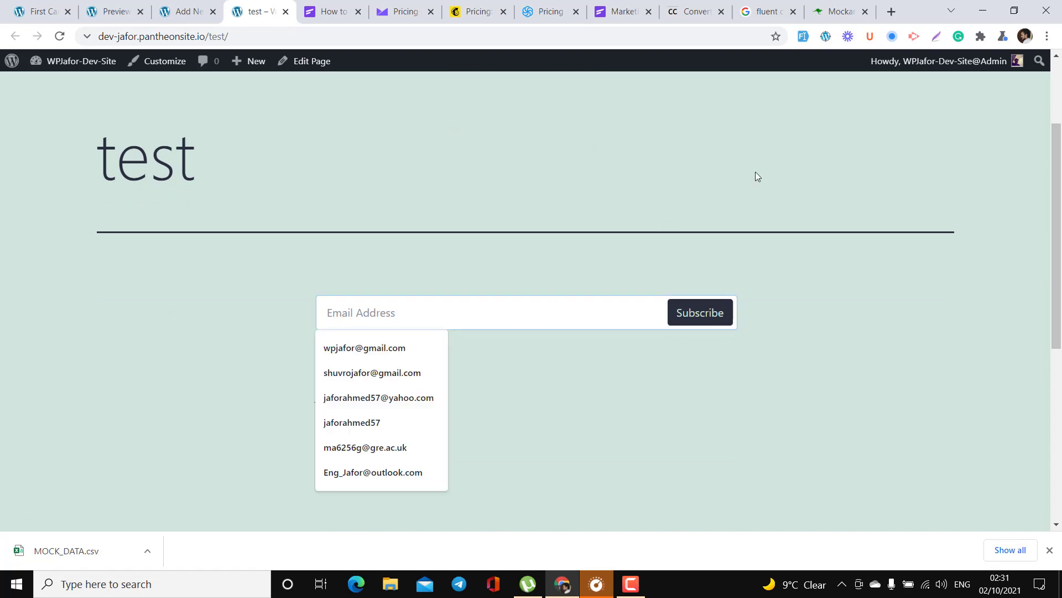
Step: Fill the test page's subscription form with a dummy email address and submit it
{"action": "left_click", "coordinate": [804, 37]}
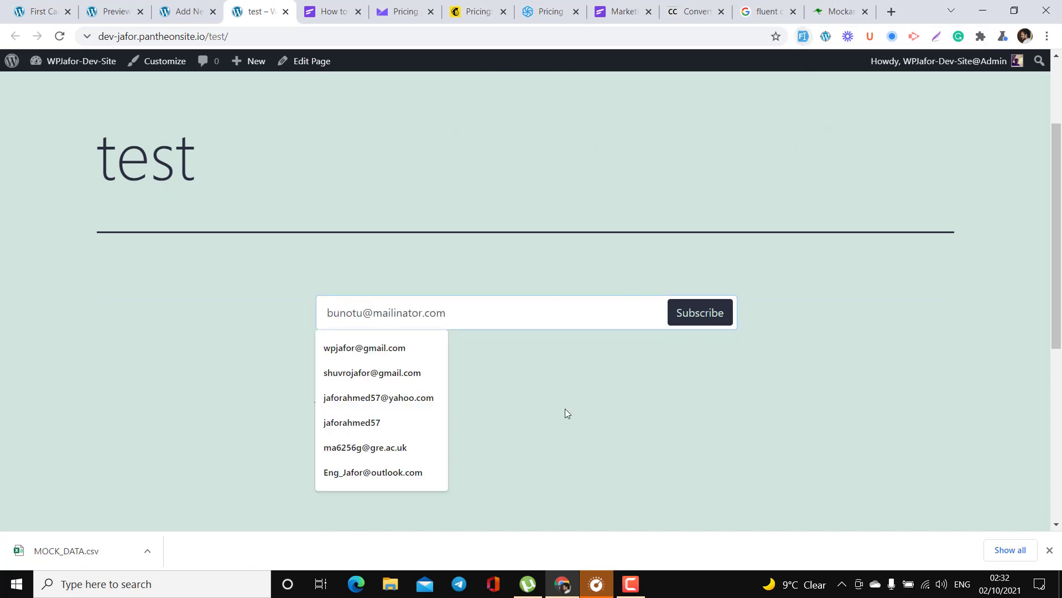
{"action": "left_click", "coordinate": [699, 313]}
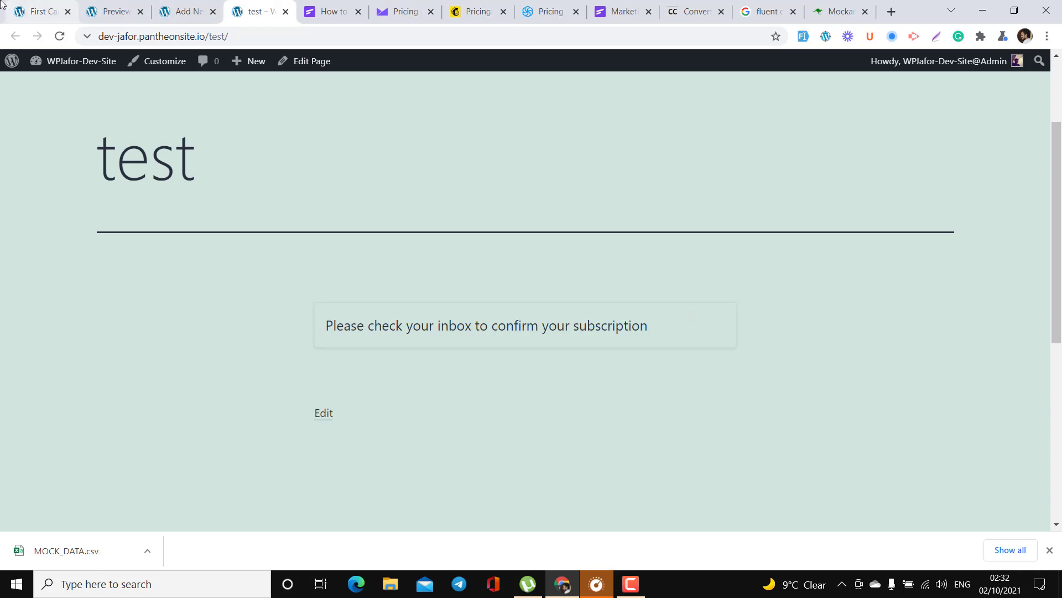
Step: Return to the CRM, list all contacts and open the new subscriber's record to check its list and tag
{"action": "left_click", "coordinate": [49, 6]}
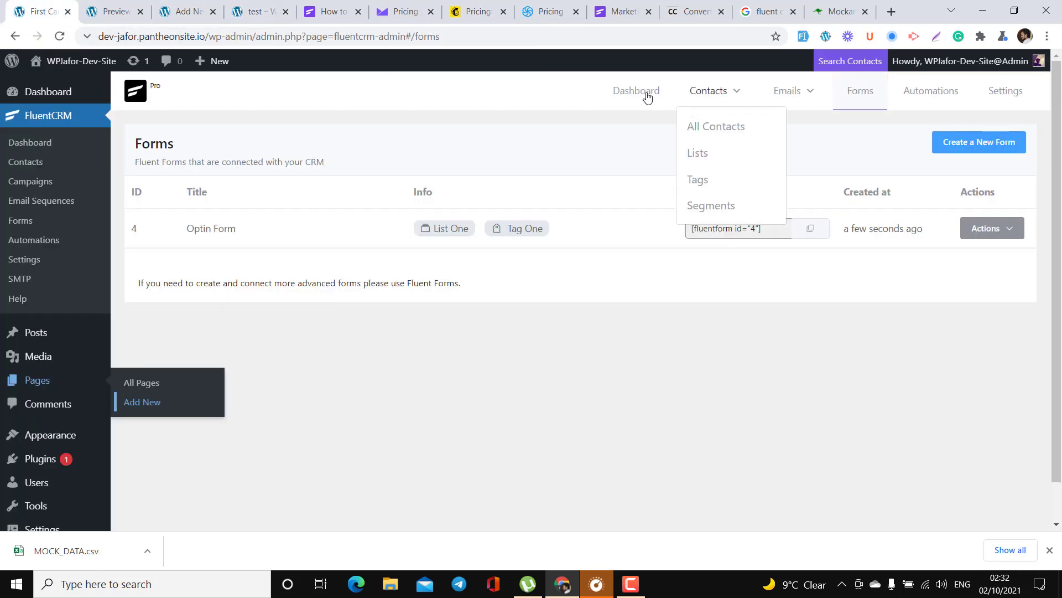
{"action": "mouse_move", "coordinate": [710, 93]}
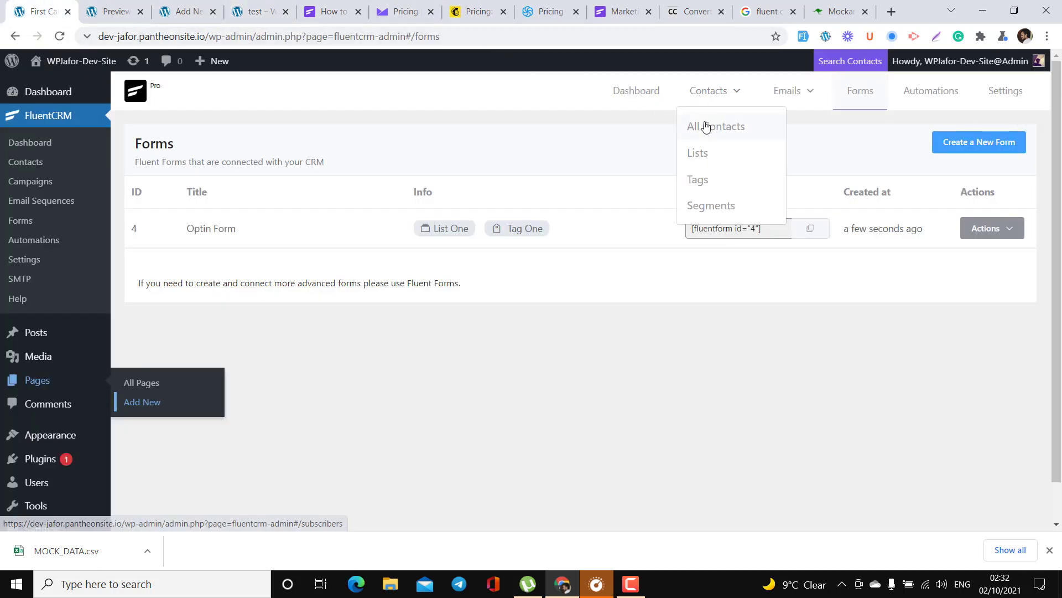
{"action": "left_click", "coordinate": [704, 125]}
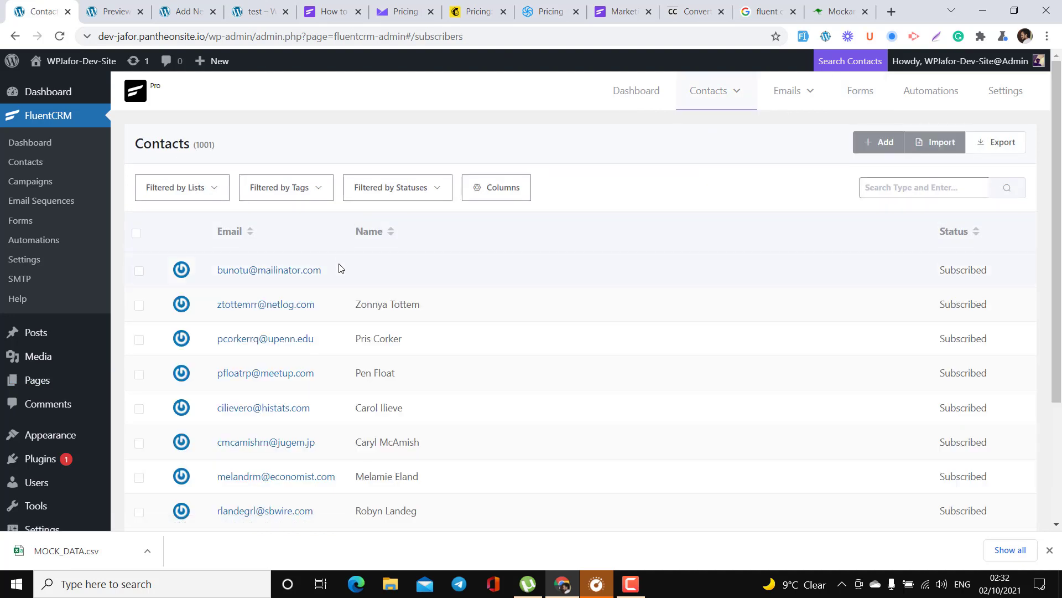
{"action": "left_click_drag", "start_coordinate": [337, 275], "coordinate": [221, 282]}
{"action": "left_click", "coordinate": [263, 277]}
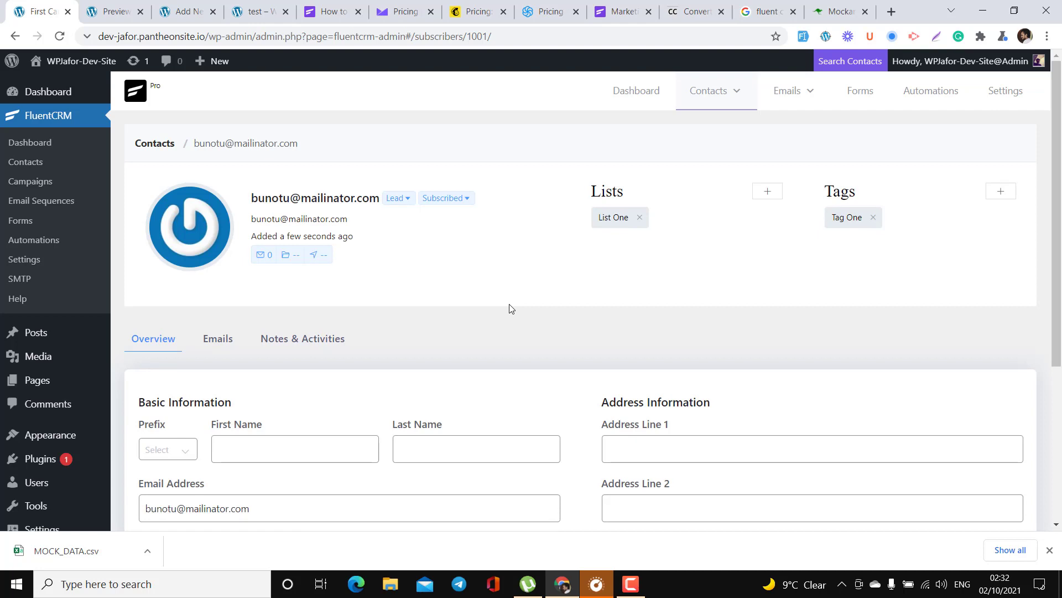
Step: Create a new automation labelled Test with the New Form Submission (Fluent Forms) trigger
{"action": "left_click", "coordinate": [924, 98]}
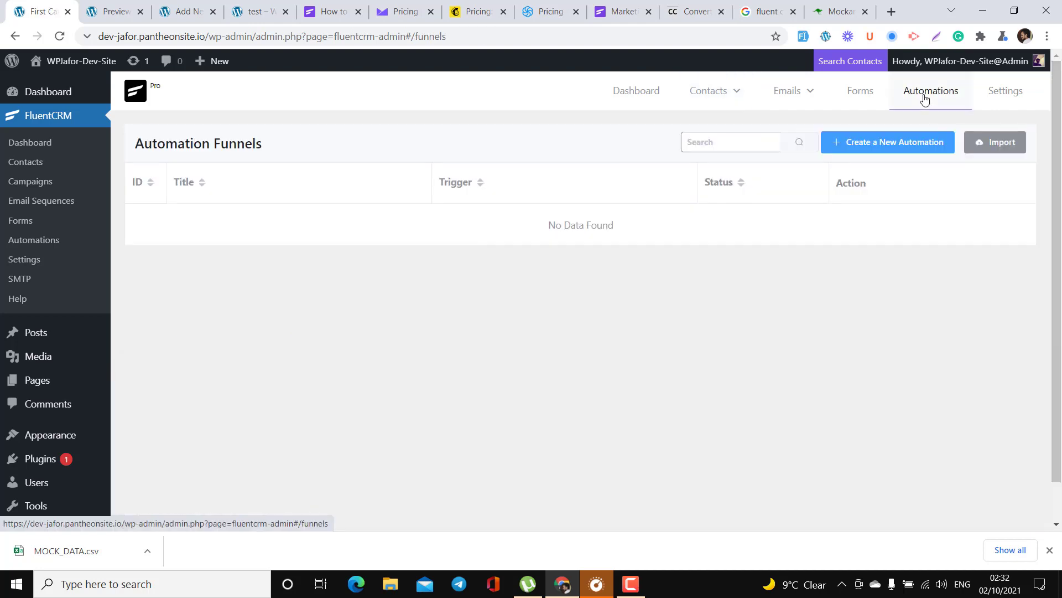
{"action": "left_click", "coordinate": [877, 143]}
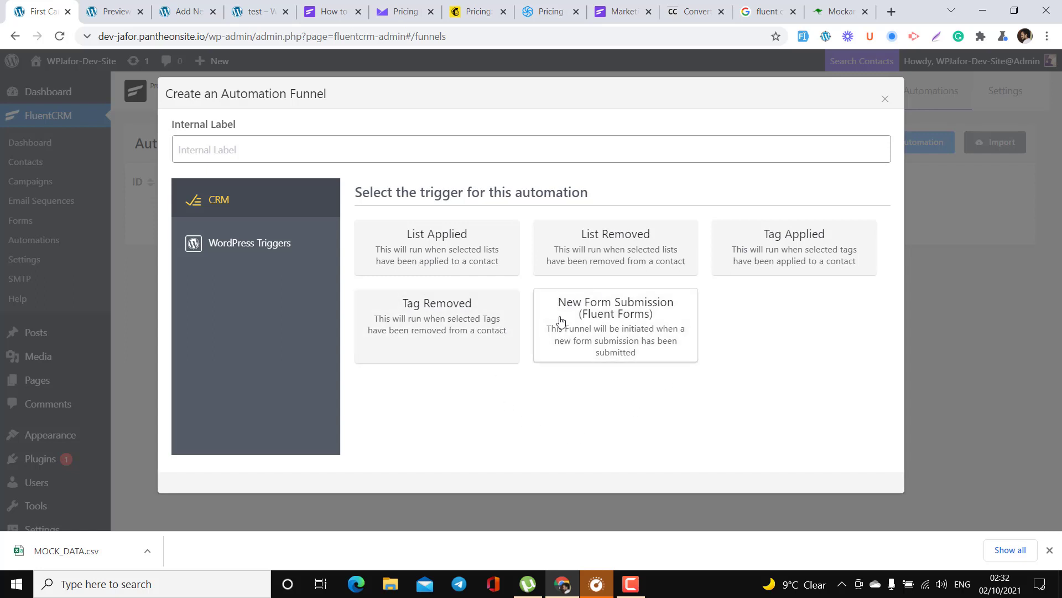
{"action": "left_click", "coordinate": [619, 334]}
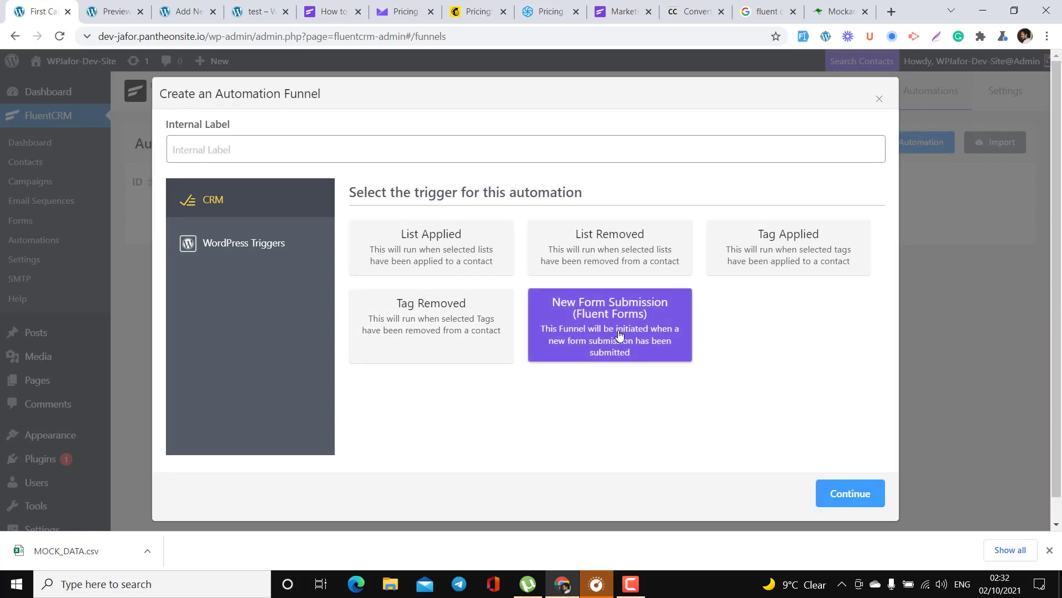
{"action": "left_click", "coordinate": [845, 497]}
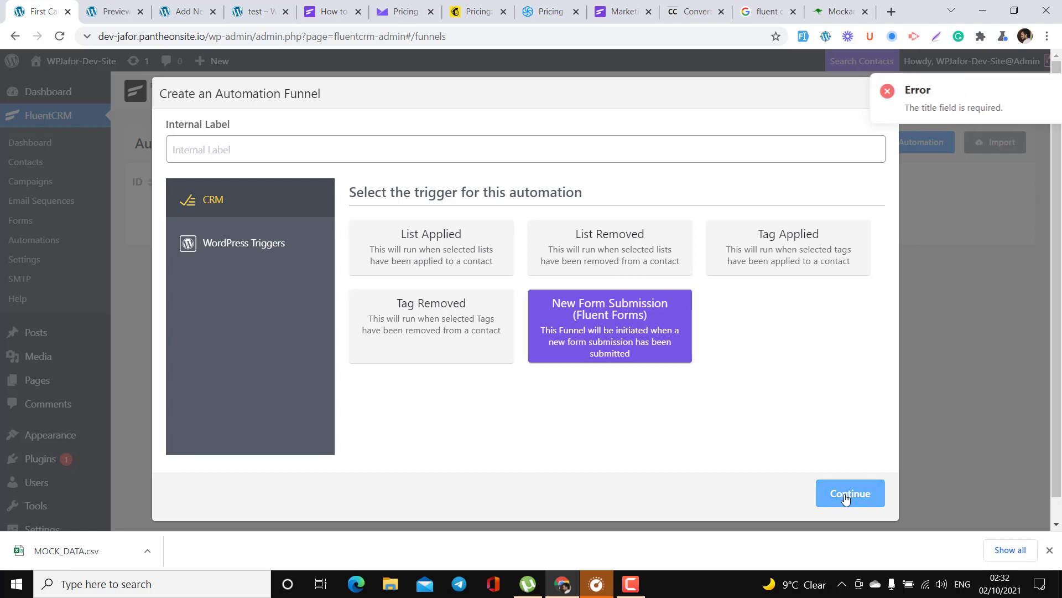
{"action": "left_click", "coordinate": [352, 148]}
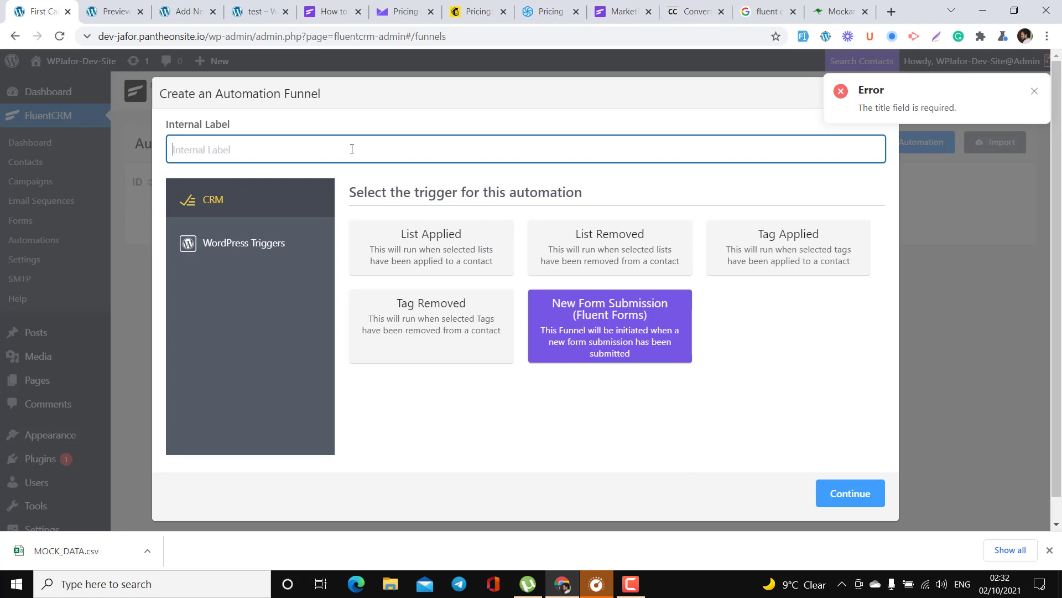
{"action": "type", "text": "Tets"}
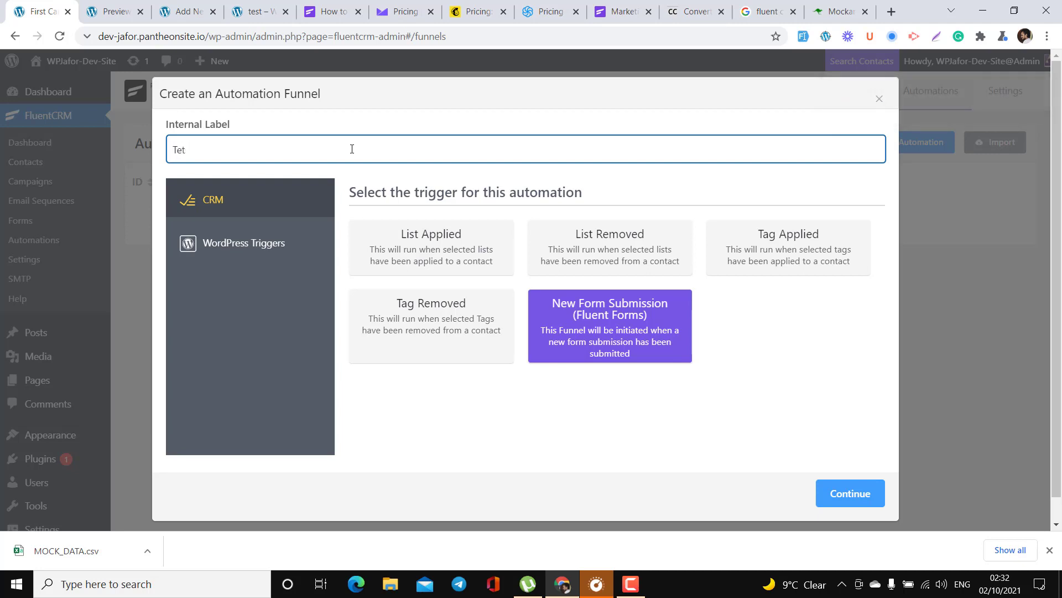
{"action": "key", "text": "BackSpace"}
{"action": "type", "text": "st"}
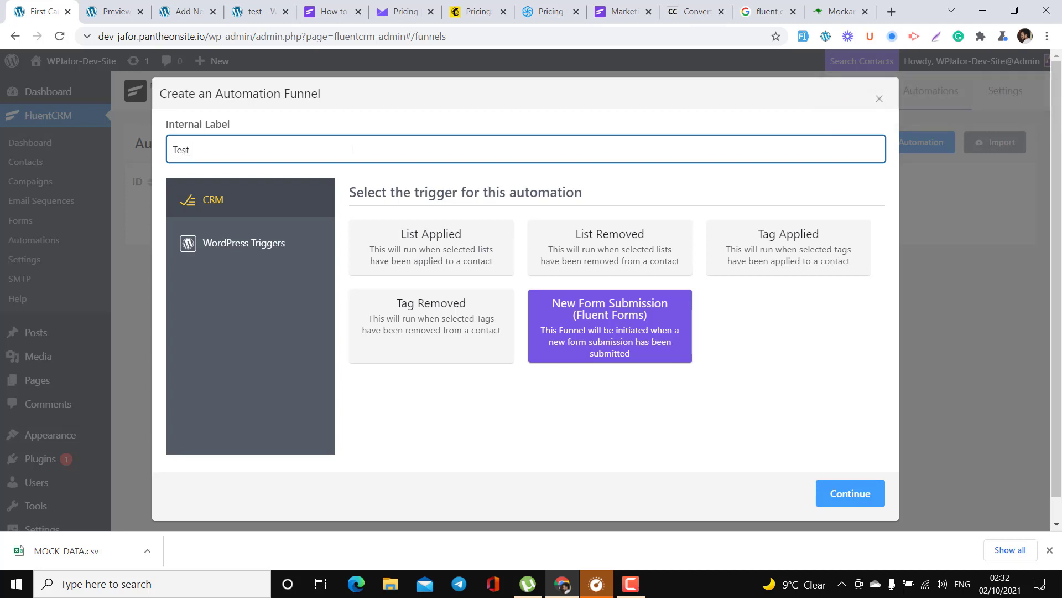
{"action": "left_click", "coordinate": [854, 500]}
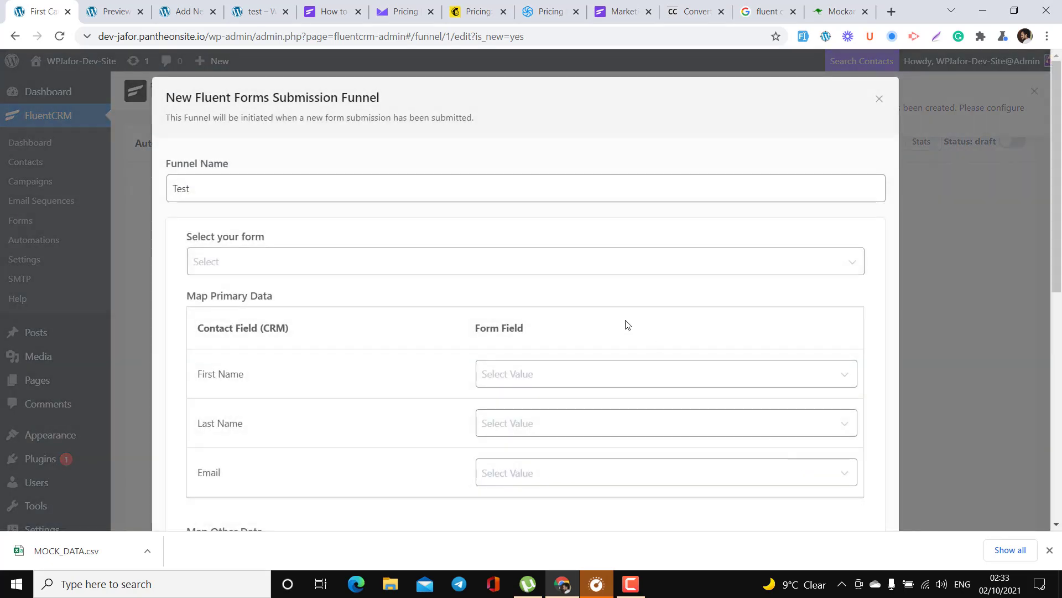
Step: Choose Optin Form as the funnel's form and map the CRM Email field to Email Address
{"action": "scroll", "coordinate": [337, 259], "scroll_direction": "down", "scroll_amount": 1}
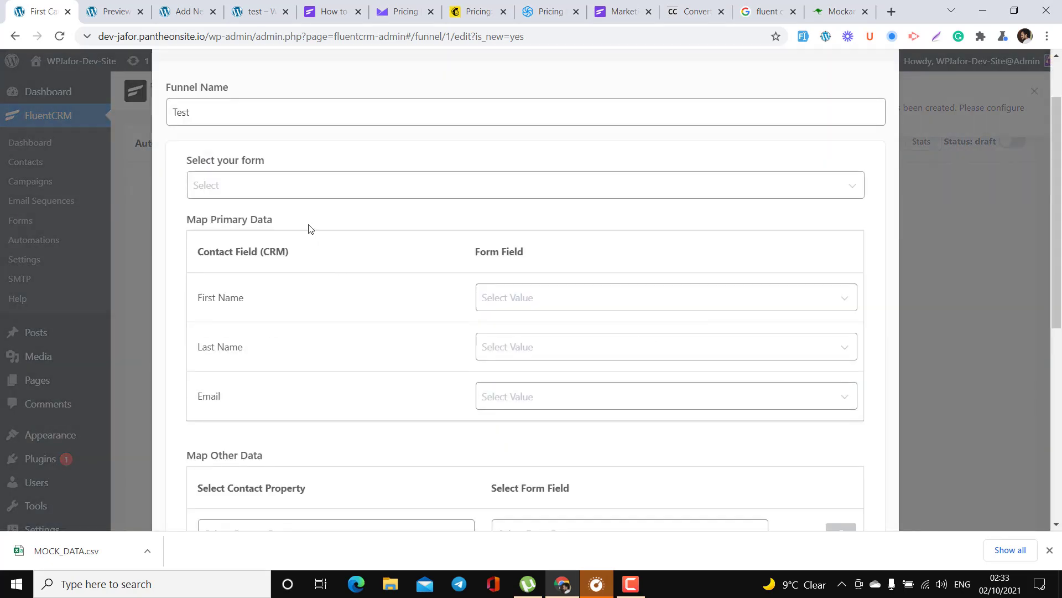
{"action": "left_click", "coordinate": [281, 198]}
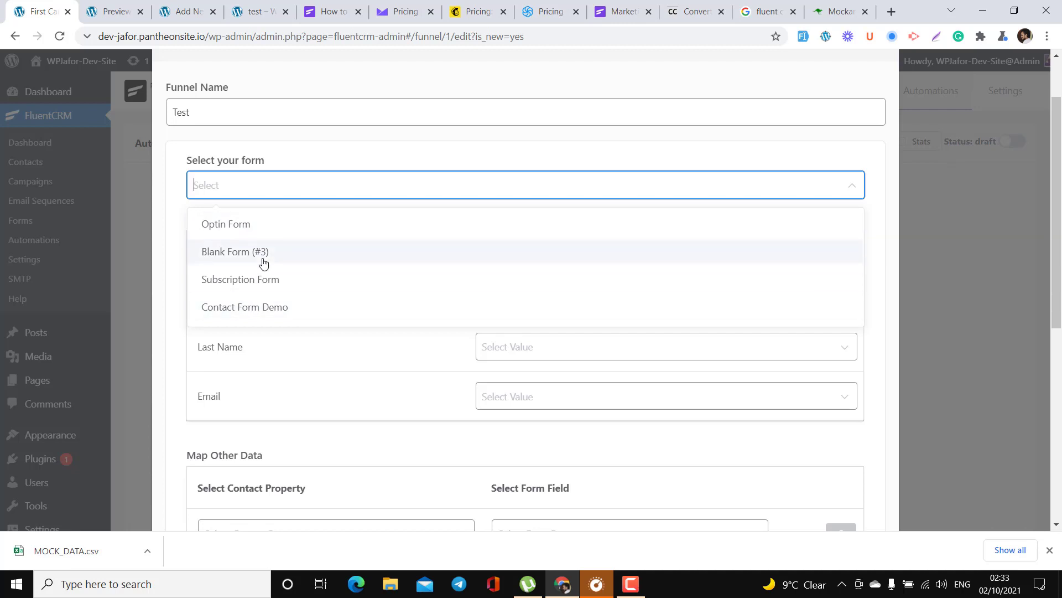
{"action": "left_click", "coordinate": [262, 219]}
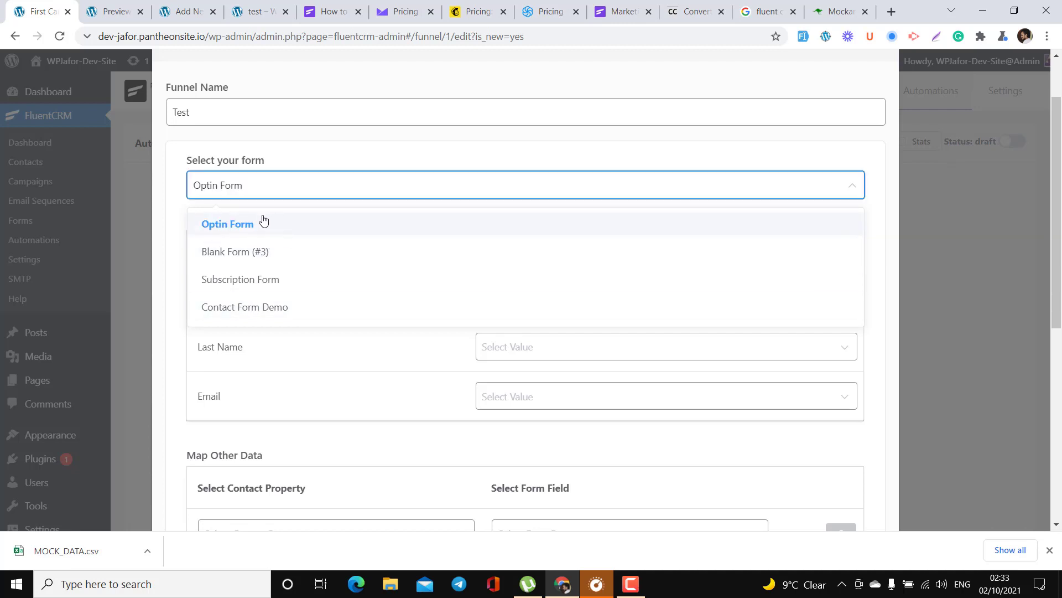
{"action": "left_click", "coordinate": [173, 210]}
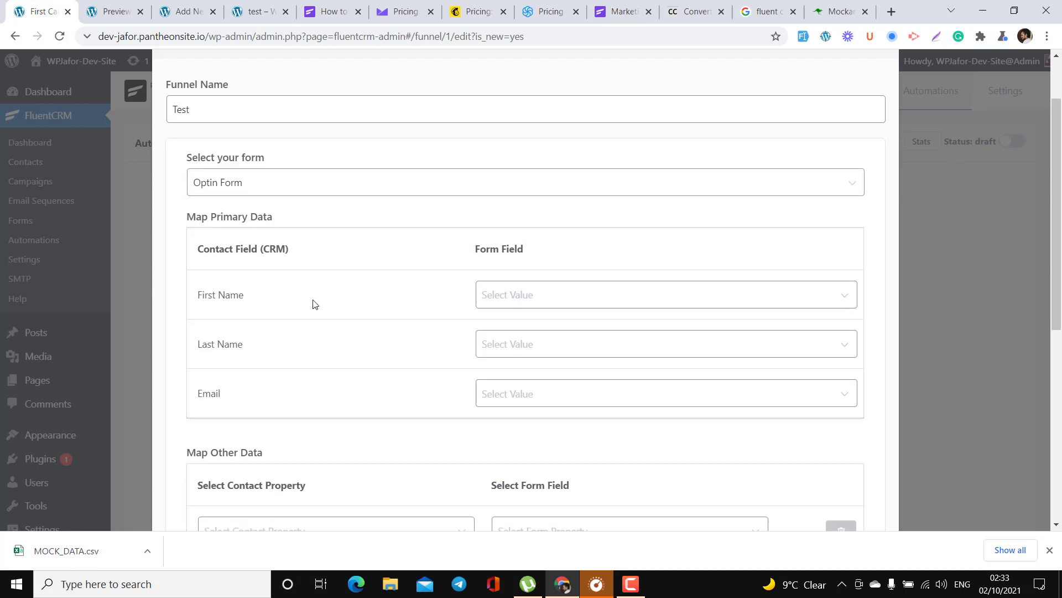
{"action": "scroll", "coordinate": [310, 303], "scroll_direction": "down", "scroll_amount": 1}
{"action": "left_click", "coordinate": [545, 251]}
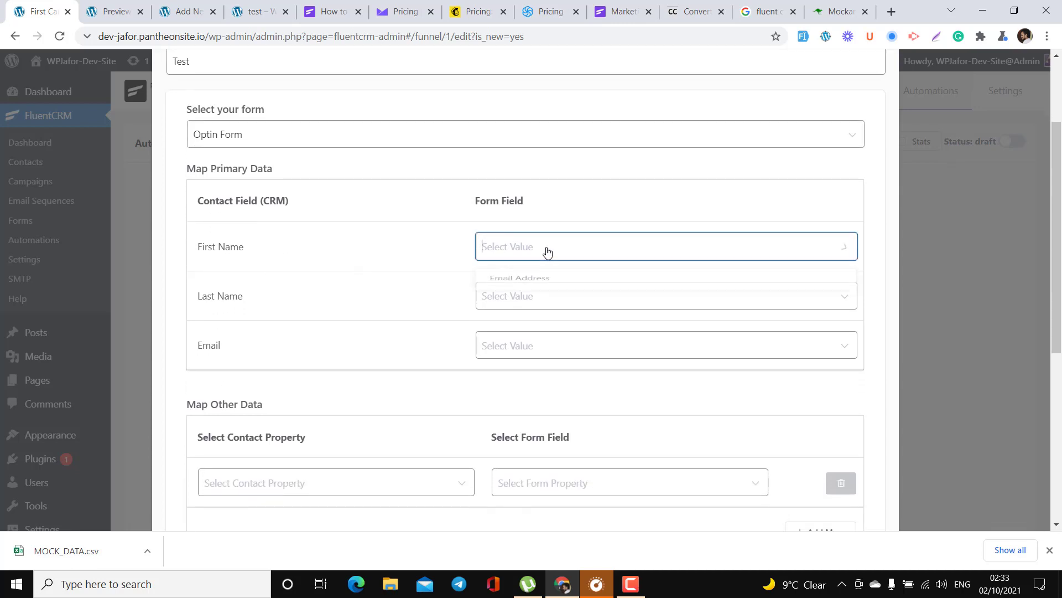
{"action": "left_click", "coordinate": [408, 319]}
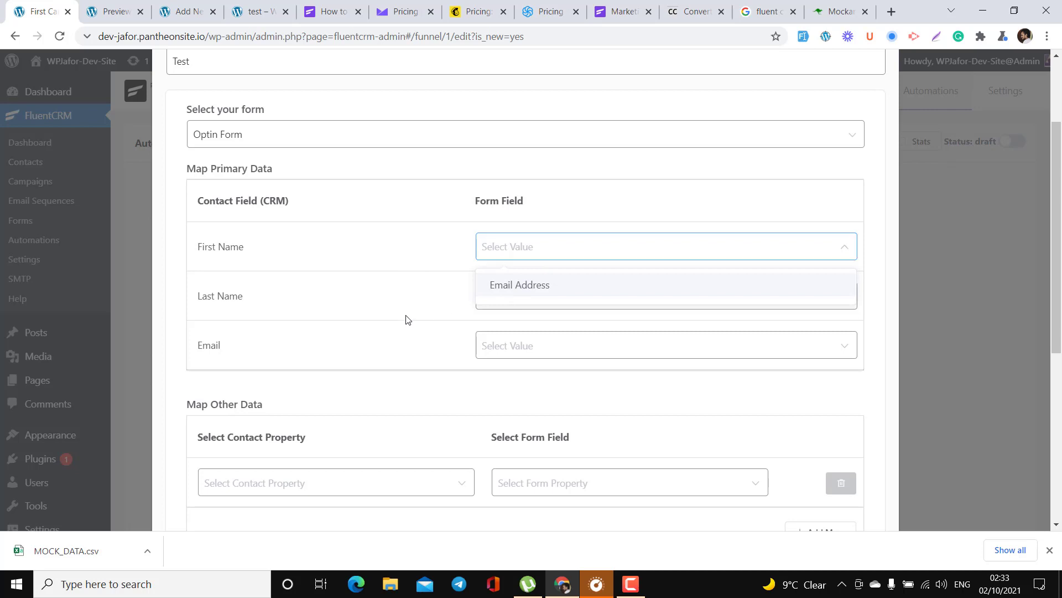
{"action": "left_click", "coordinate": [533, 345]}
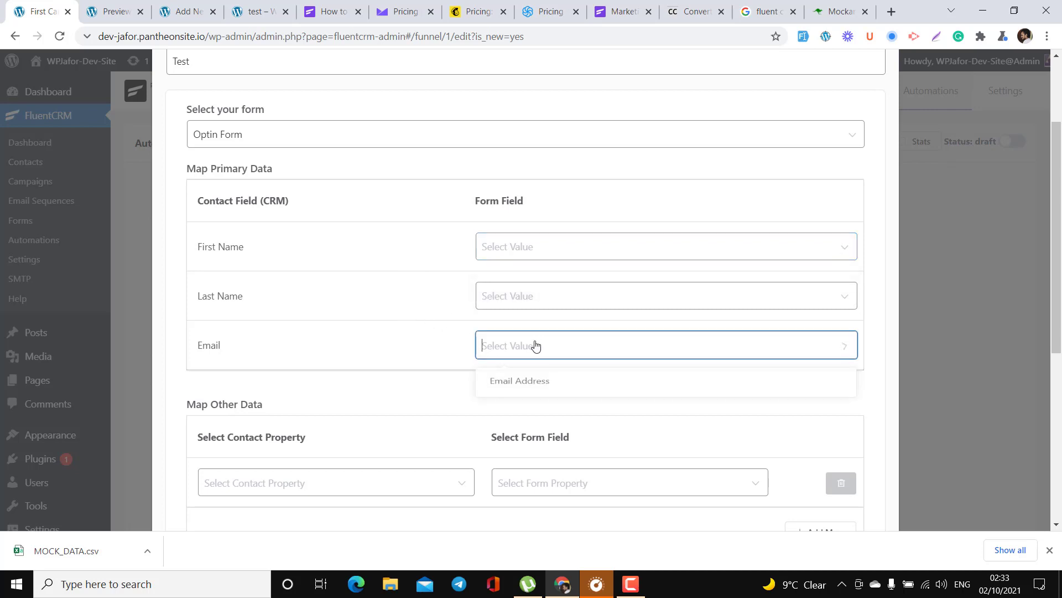
{"action": "left_click", "coordinate": [524, 382]}
Step: Review the remaining funnel settings, keep the automation running only once per contact and save the settings
{"action": "scroll", "coordinate": [428, 403], "scroll_direction": "down", "scroll_amount": 6}
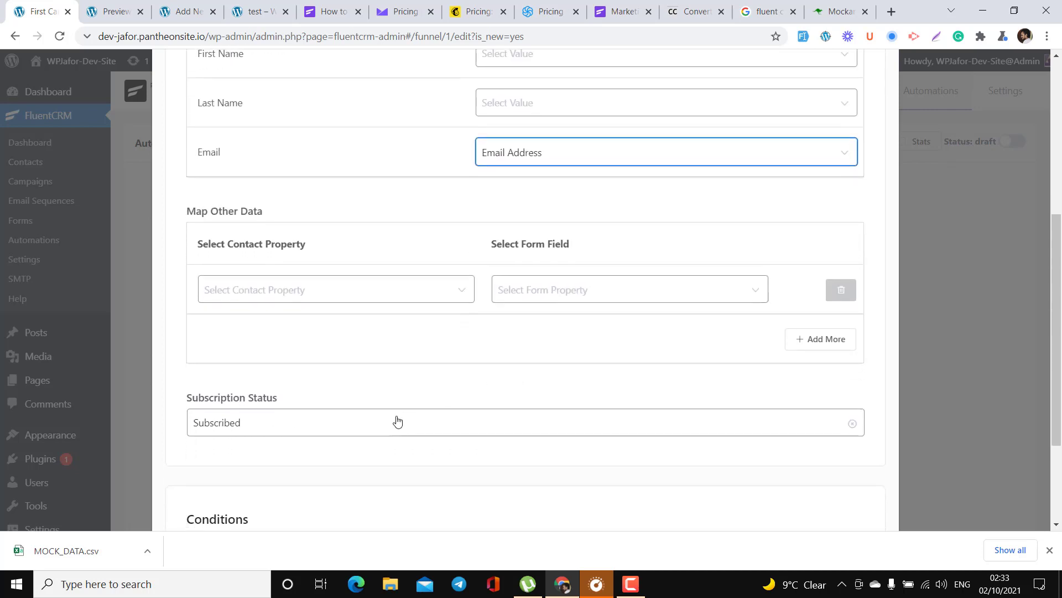
{"action": "scroll", "coordinate": [311, 303], "scroll_direction": "up", "scroll_amount": 2}
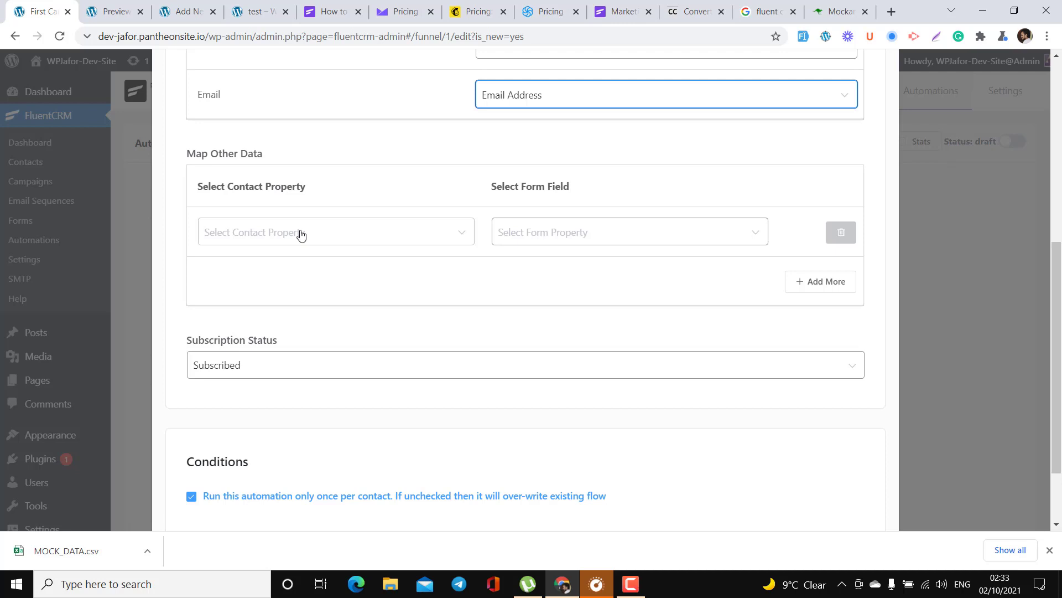
{"action": "scroll", "coordinate": [302, 235], "scroll_direction": "down", "scroll_amount": 2}
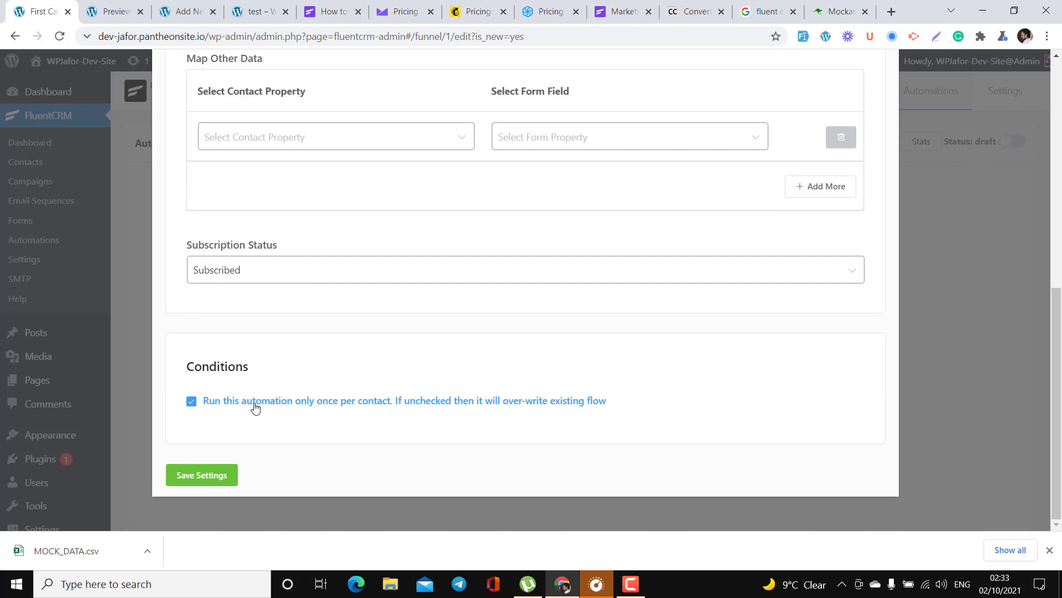
{"action": "left_click", "coordinate": [255, 407]}
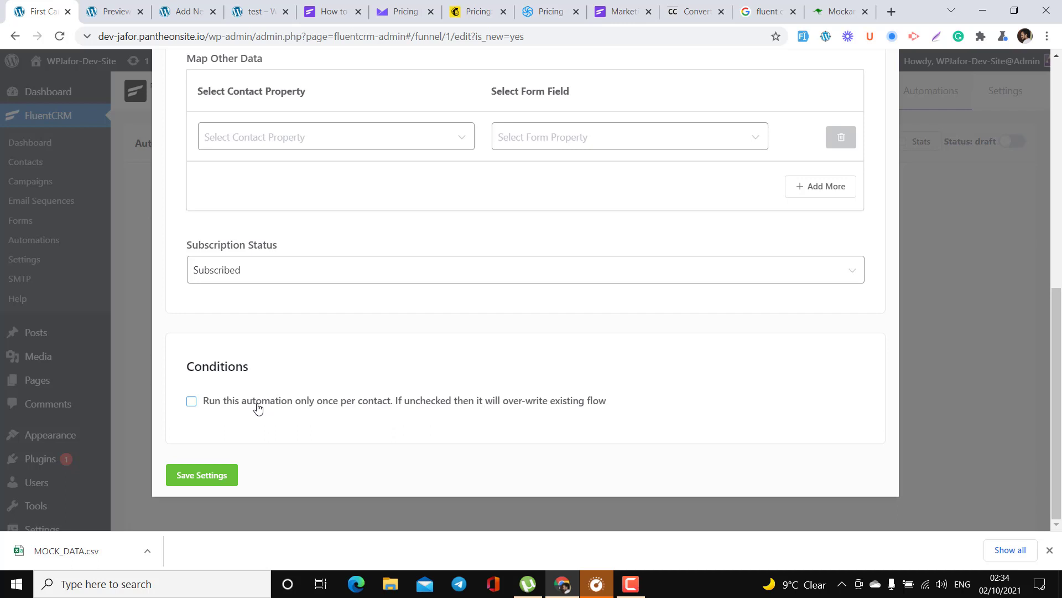
{"action": "left_click", "coordinate": [257, 407]}
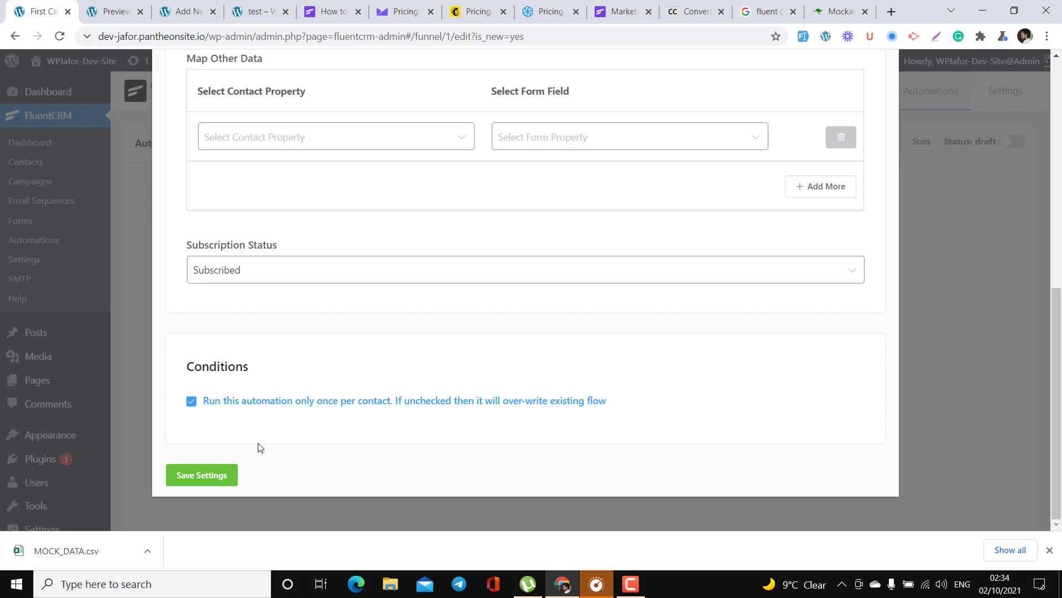
{"action": "left_click", "coordinate": [202, 477]}
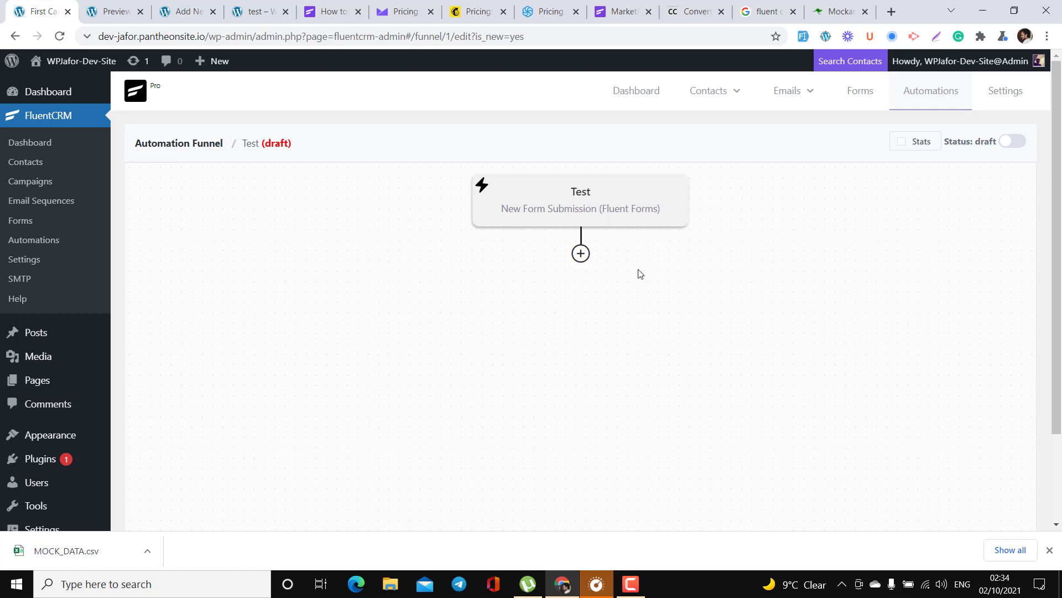
Step: Add a Wait X Days/Hours action after the trigger, set to 2 hours, and save it
{"action": "left_click", "coordinate": [581, 254]}
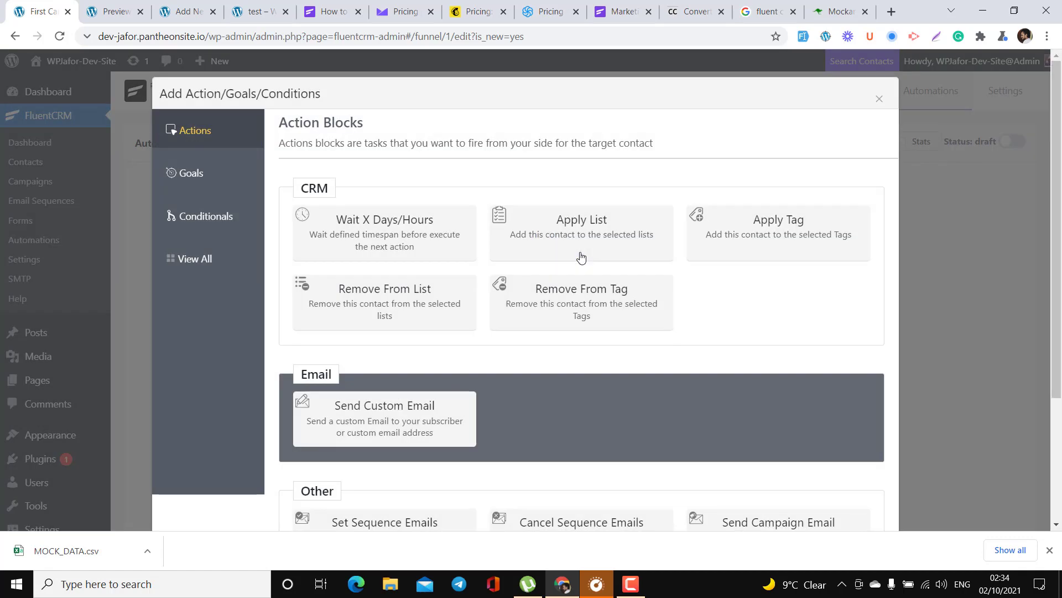
{"action": "left_click", "coordinate": [420, 241]}
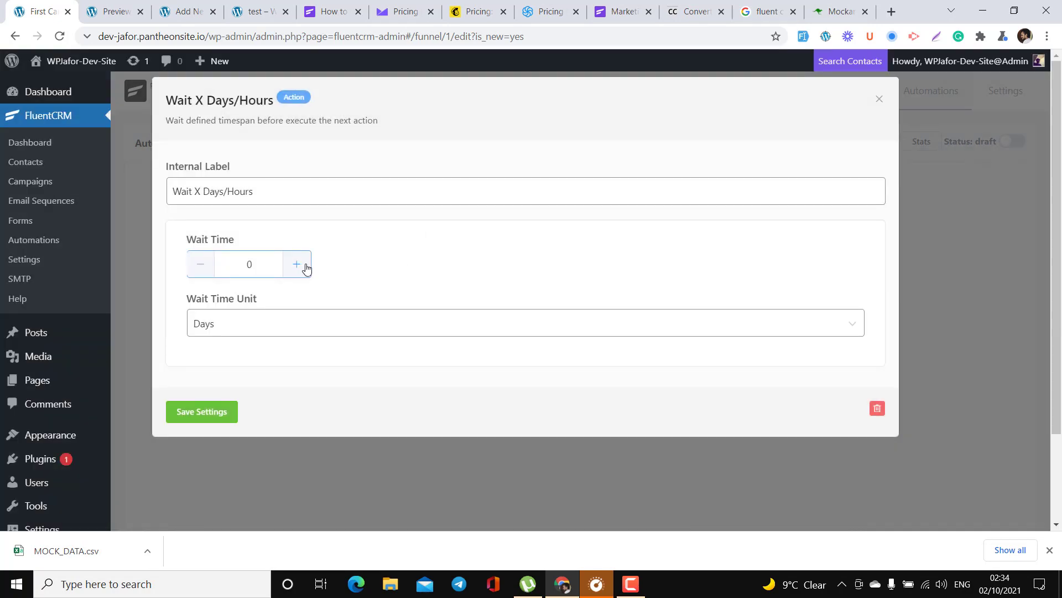
{"action": "left_click", "coordinate": [307, 268]}
{"action": "left_click", "coordinate": [307, 268]}
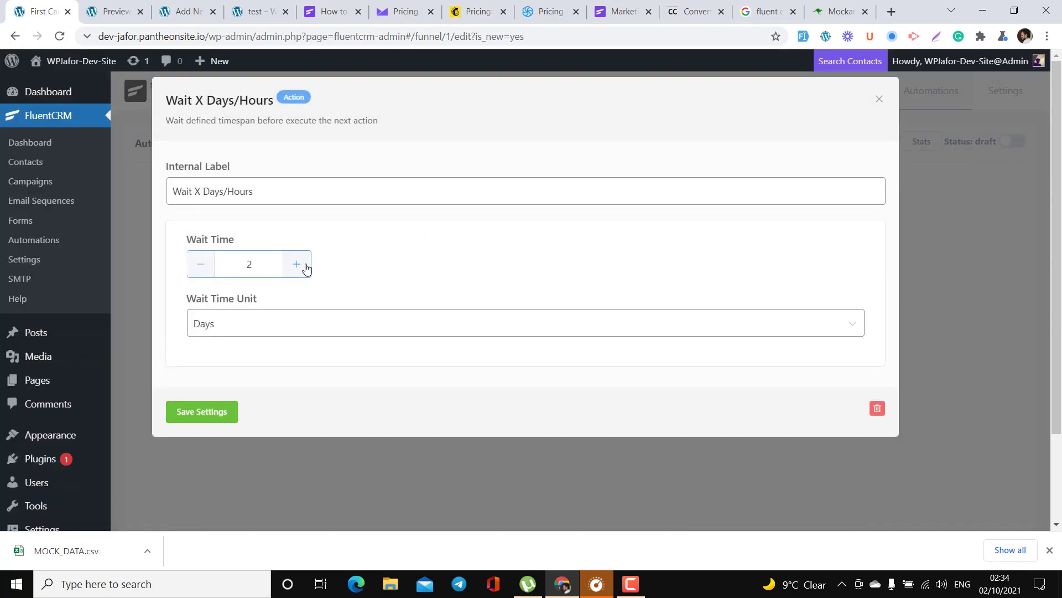
{"action": "left_click", "coordinate": [285, 334]}
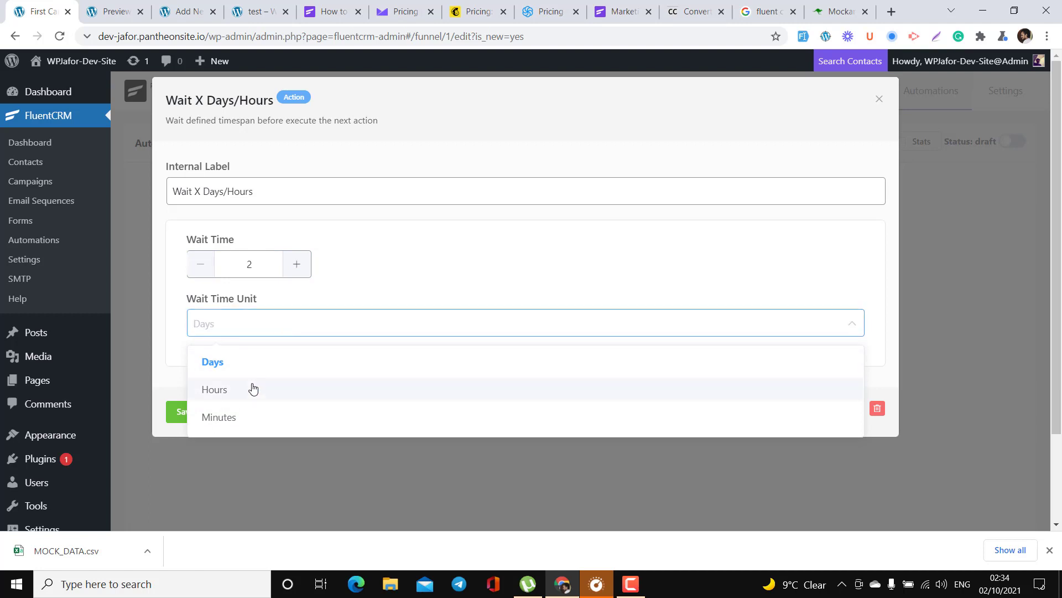
{"action": "left_click", "coordinate": [253, 389]}
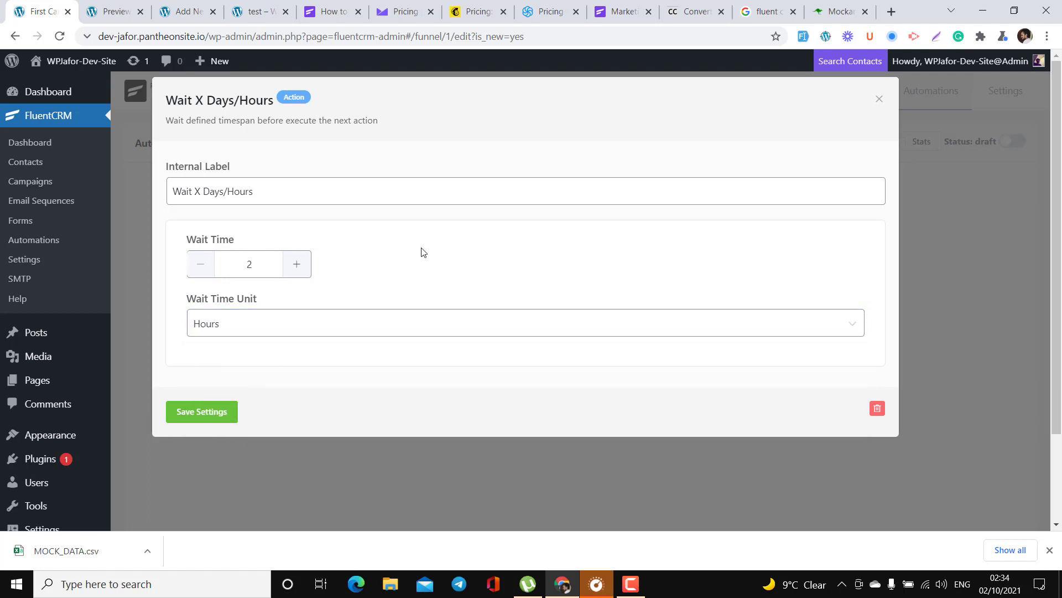
{"action": "left_click", "coordinate": [220, 412]}
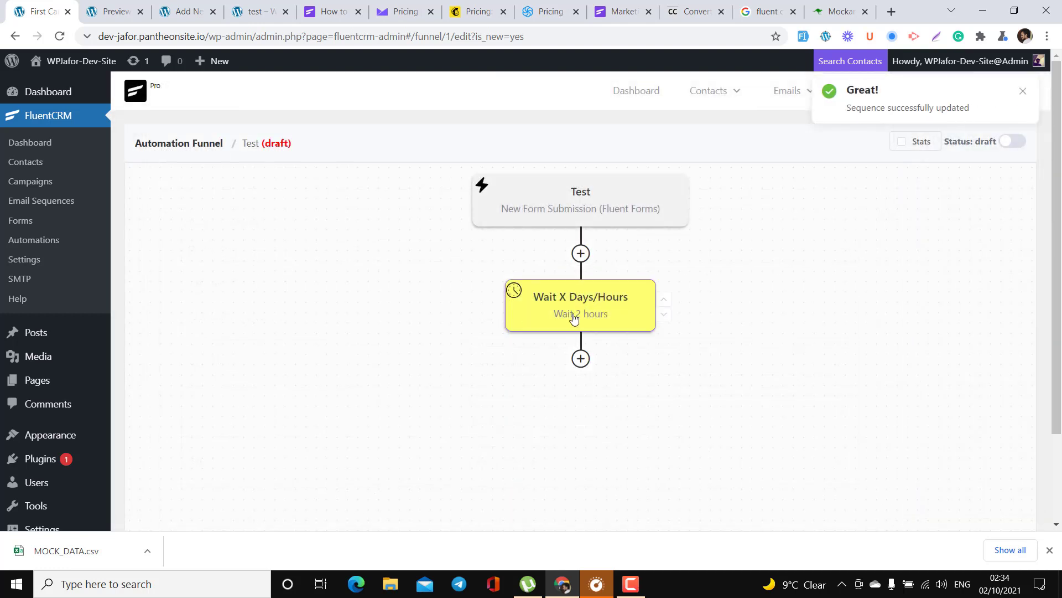
Step: Add a Send Custom Email action to the funnel after the Wait X Days/Hours block
{"action": "left_click", "coordinate": [590, 365]}
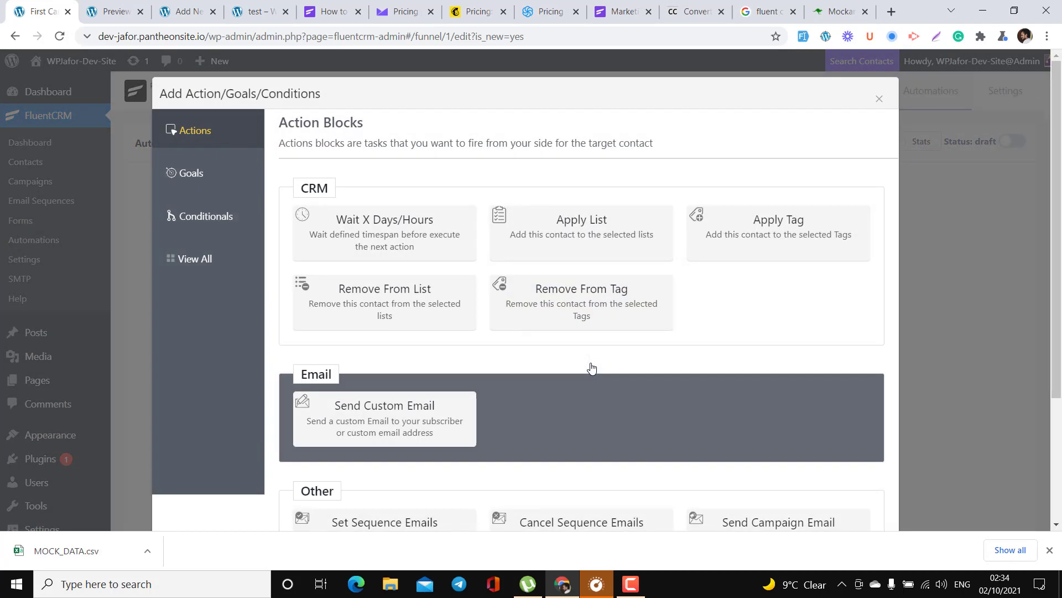
{"action": "scroll", "coordinate": [592, 368], "scroll_direction": "down", "scroll_amount": 2}
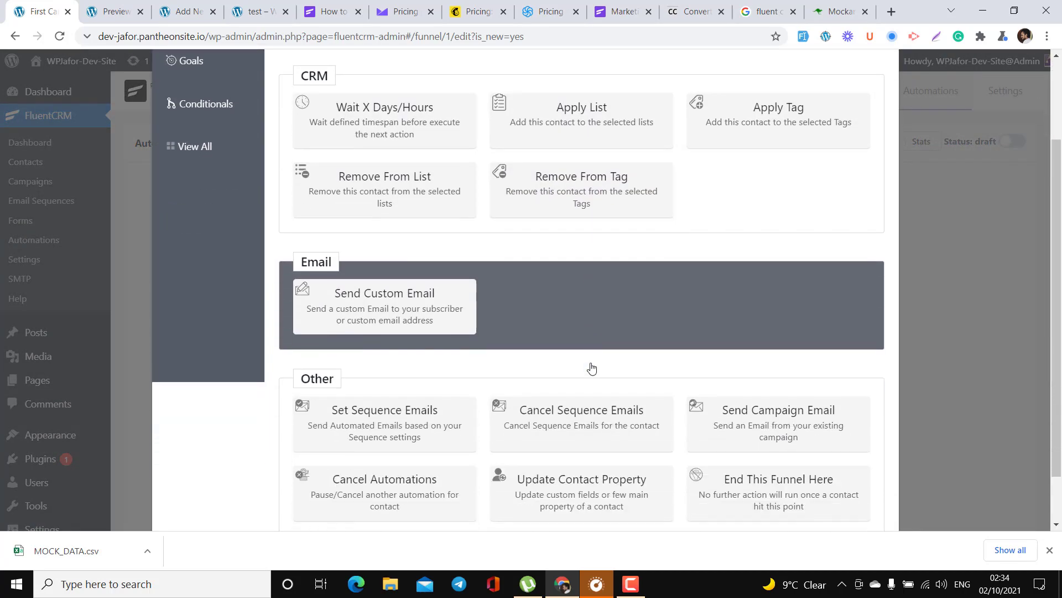
{"action": "left_click", "coordinate": [427, 317]}
{"action": "scroll", "coordinate": [427, 363], "scroll_direction": "down", "scroll_amount": 3}
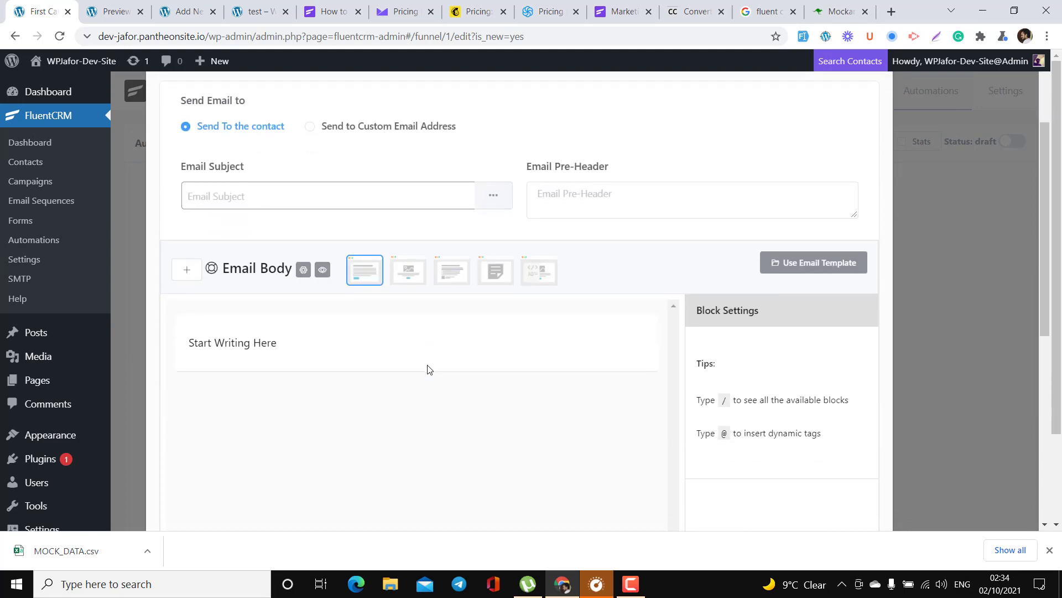
Step: Copy the body text "Start Writing Here" into the custom email's subject and pre-header, and save the action's settings
{"action": "left_click", "coordinate": [309, 347]}
{"action": "triple_click", "coordinate": [290, 343]}
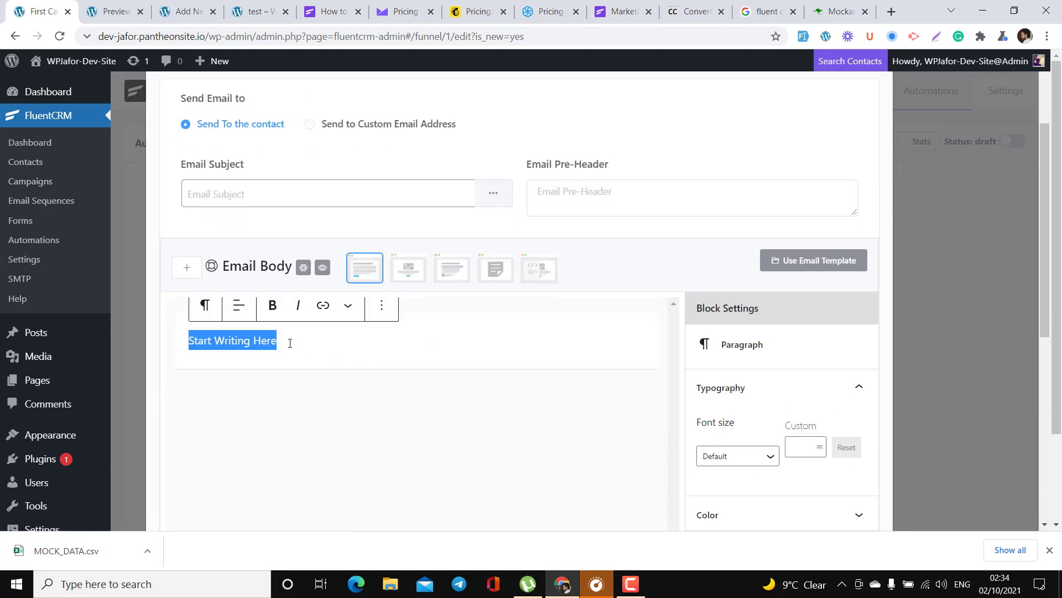
{"action": "key", "text": "ctrl+c"}
{"action": "left_click", "coordinate": [254, 188]}
{"action": "key", "text": "ctrl+v"}
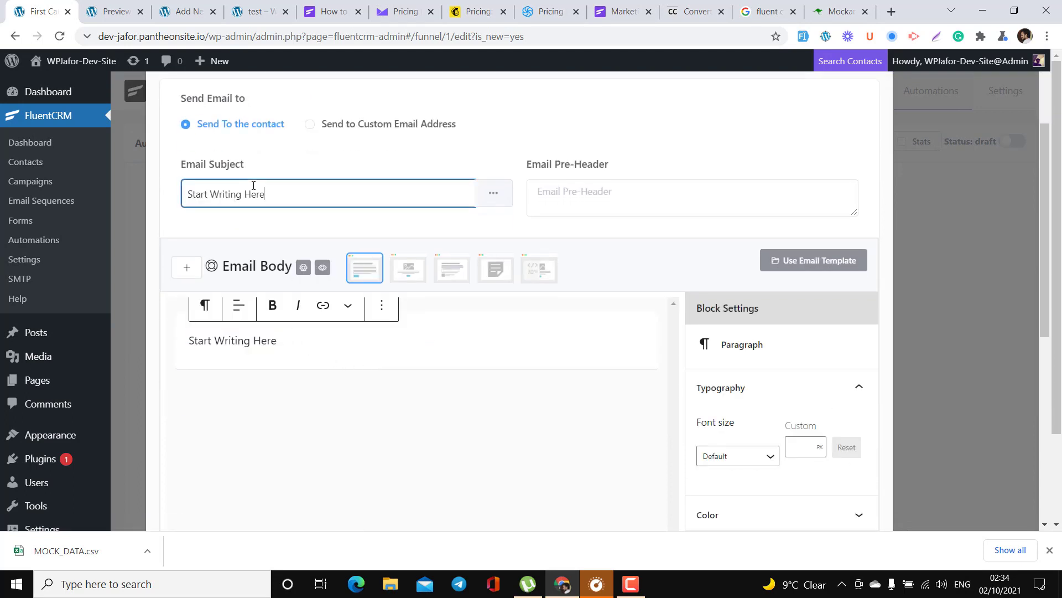
{"action": "left_click", "coordinate": [632, 197]}
{"action": "key", "text": "ctrl+v"}
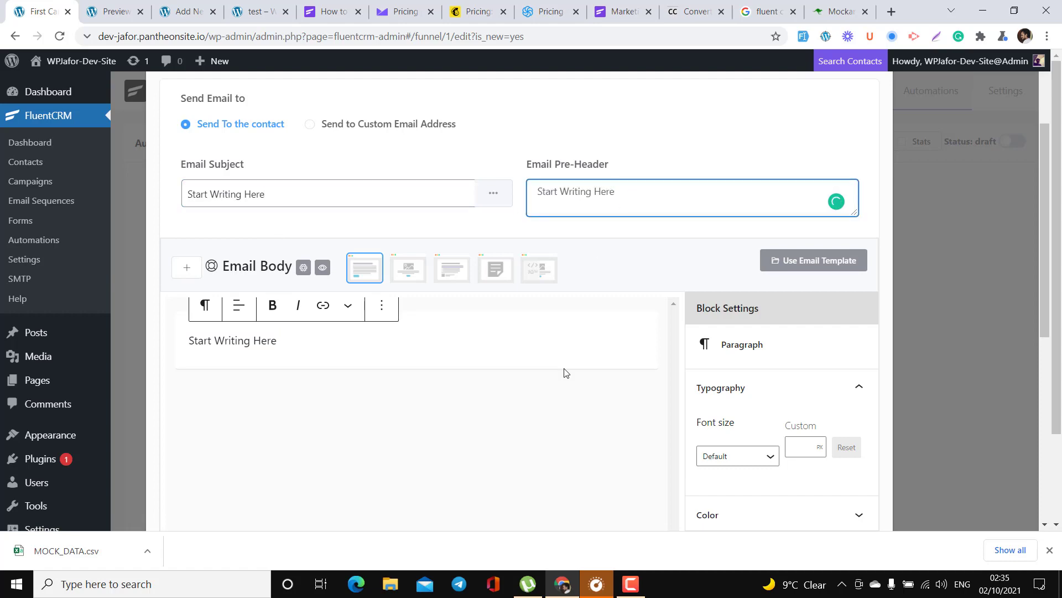
{"action": "scroll", "coordinate": [564, 372], "scroll_direction": "down", "scroll_amount": 3}
{"action": "scroll", "coordinate": [564, 372], "scroll_direction": "up", "scroll_amount": 3}
{"action": "scroll", "coordinate": [652, 429], "scroll_direction": "down", "scroll_amount": 10}
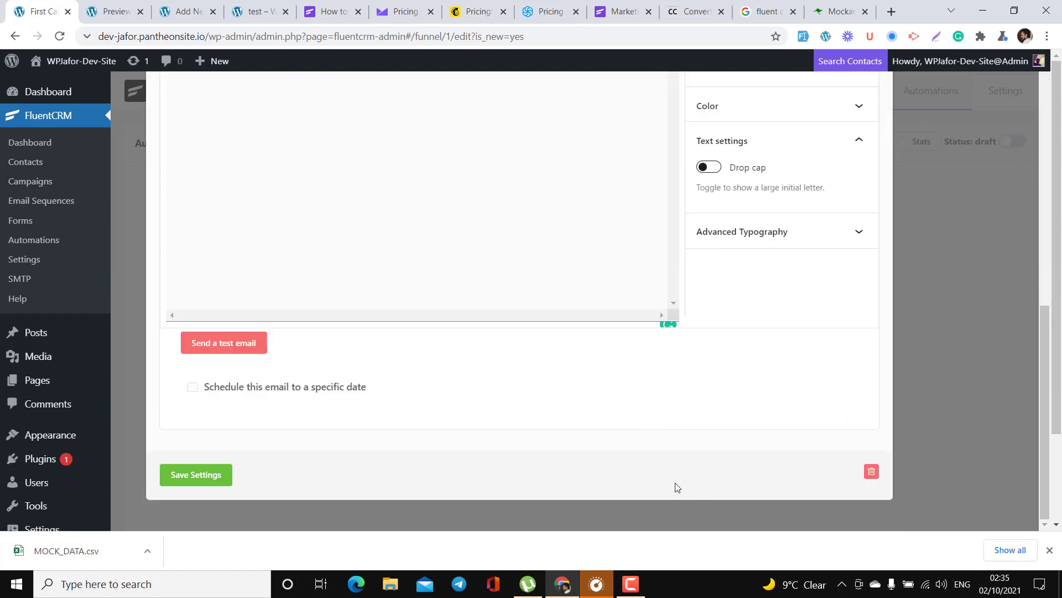
{"action": "left_click", "coordinate": [213, 476]}
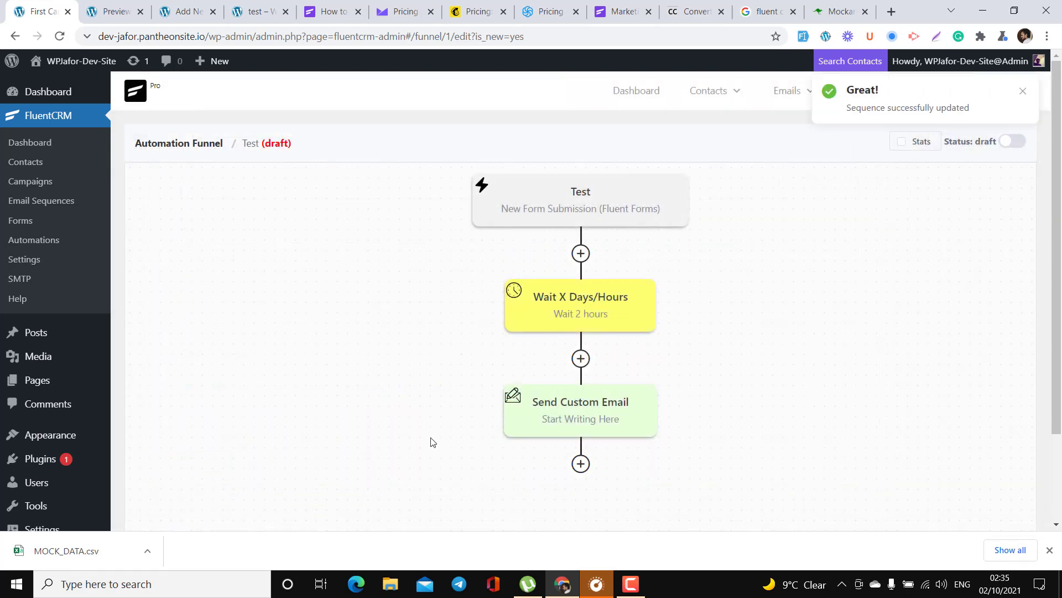
Step: Add an Apply List action after the custom email, select List Two, and save it
{"action": "scroll", "coordinate": [431, 441], "scroll_direction": "down", "scroll_amount": 2}
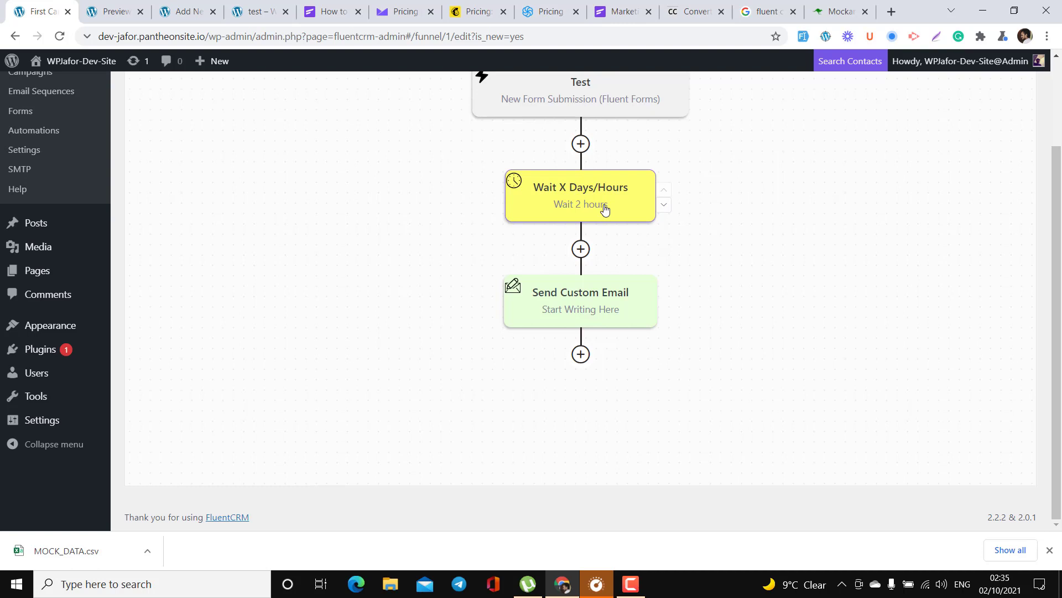
{"action": "left_click", "coordinate": [581, 354]}
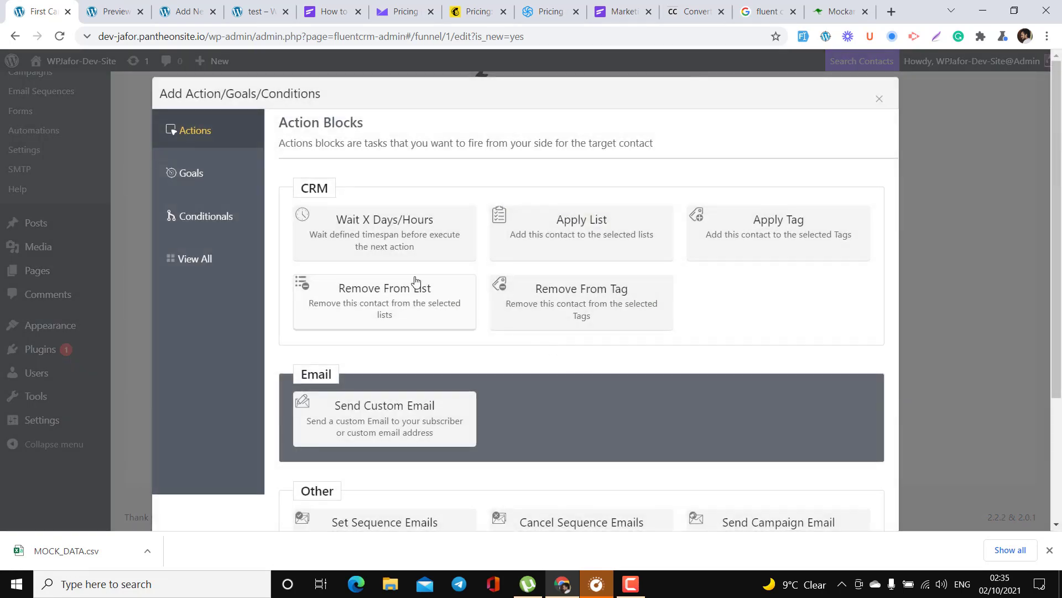
{"action": "left_click", "coordinate": [580, 250]}
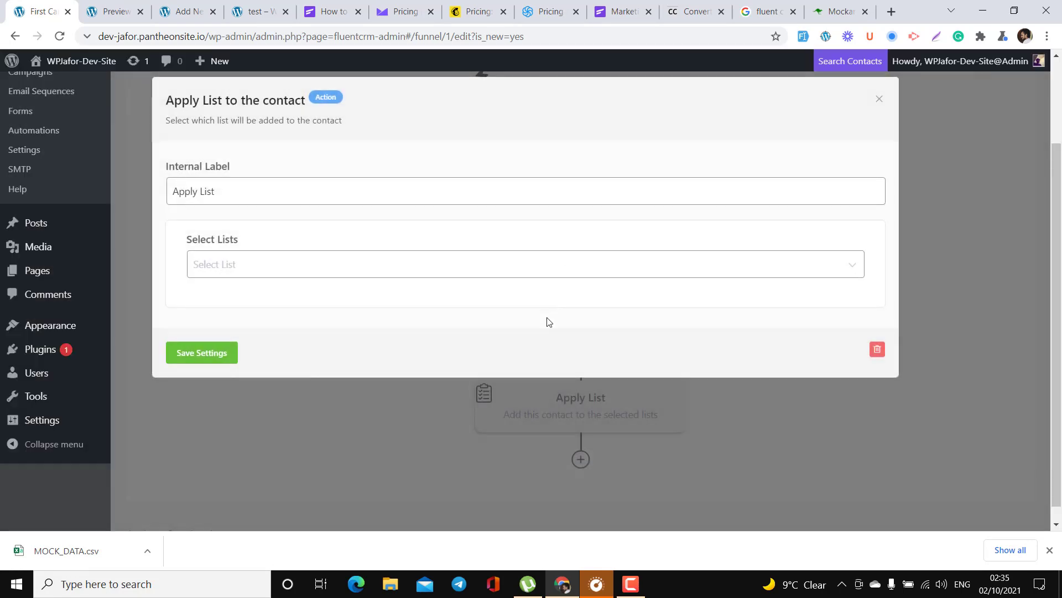
{"action": "left_click", "coordinate": [341, 267]}
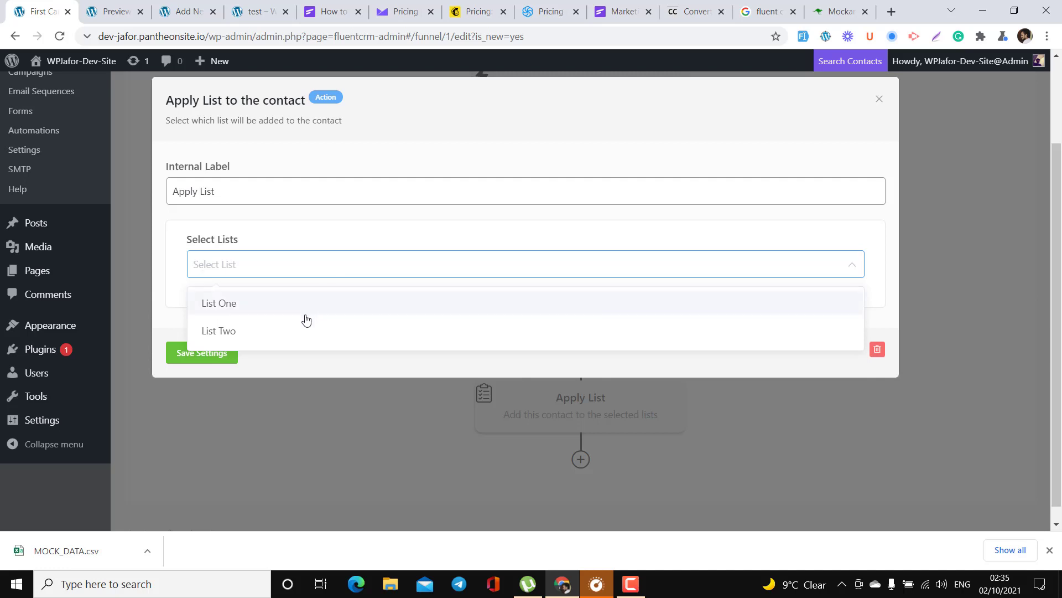
{"action": "left_click", "coordinate": [274, 334]}
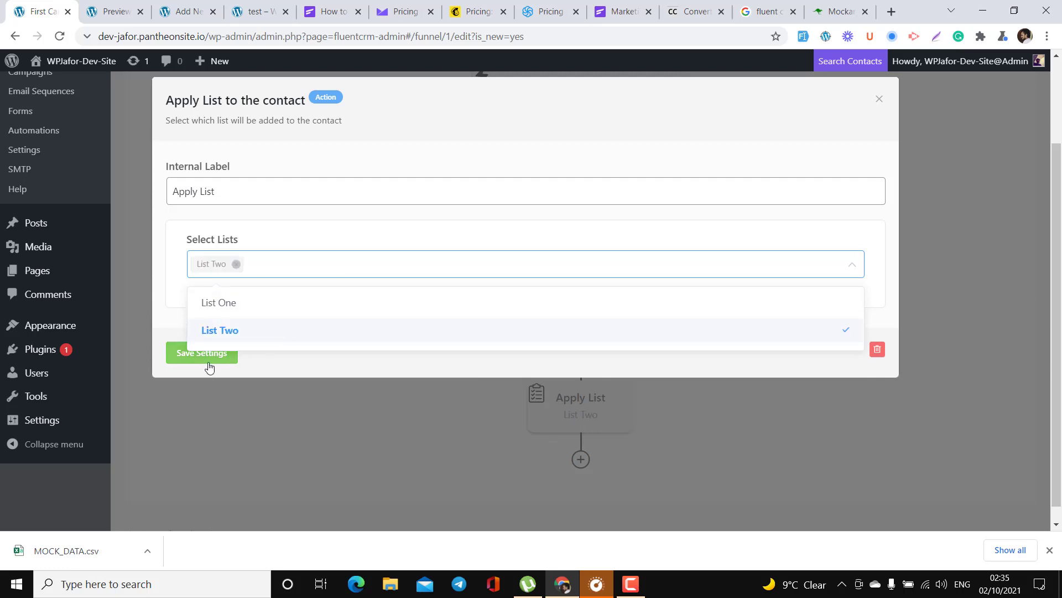
{"action": "left_click", "coordinate": [220, 357]}
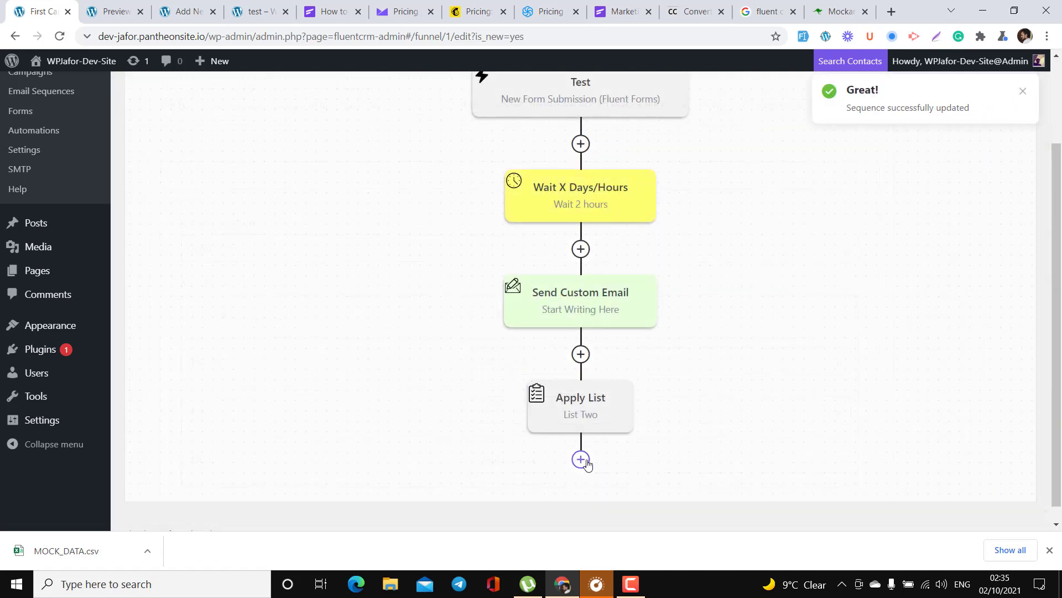
Step: Review the action blocks available after the Apply List block without adding one
{"action": "left_click", "coordinate": [581, 459]}
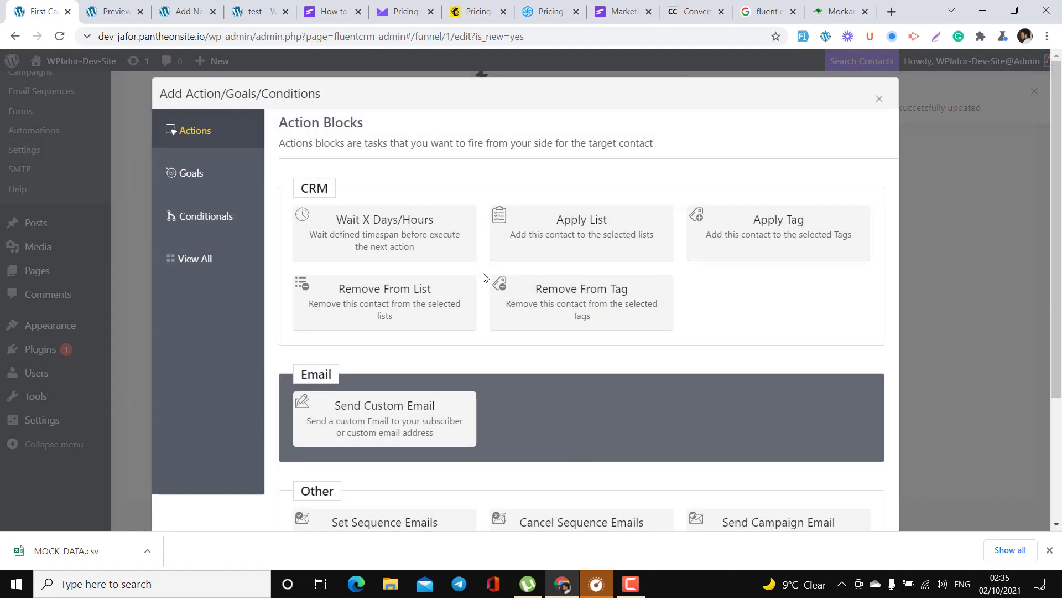
{"action": "scroll", "coordinate": [492, 366], "scroll_direction": "down", "scroll_amount": 3}
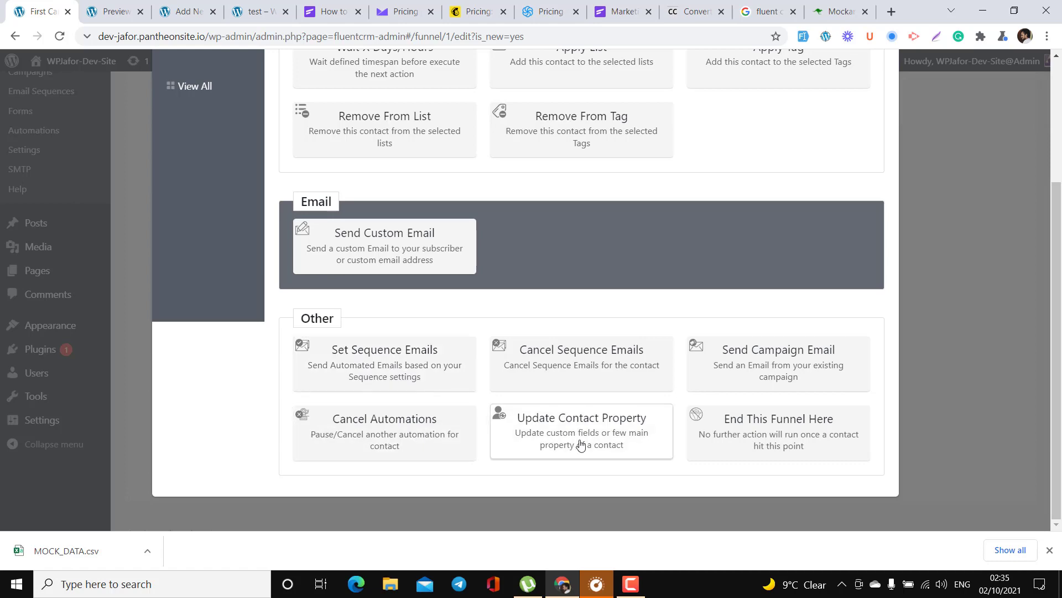
{"action": "scroll", "coordinate": [564, 289], "scroll_direction": "up", "scroll_amount": 2}
{"action": "scroll", "coordinate": [590, 360], "scroll_direction": "down", "scroll_amount": 2}
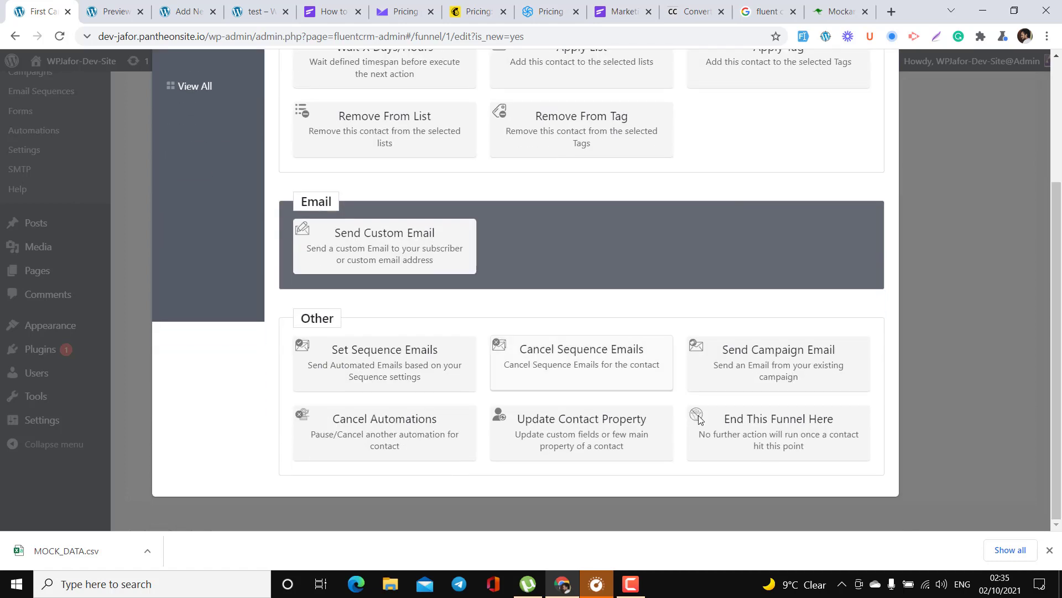
{"action": "scroll", "coordinate": [769, 443], "scroll_direction": "up", "scroll_amount": 3}
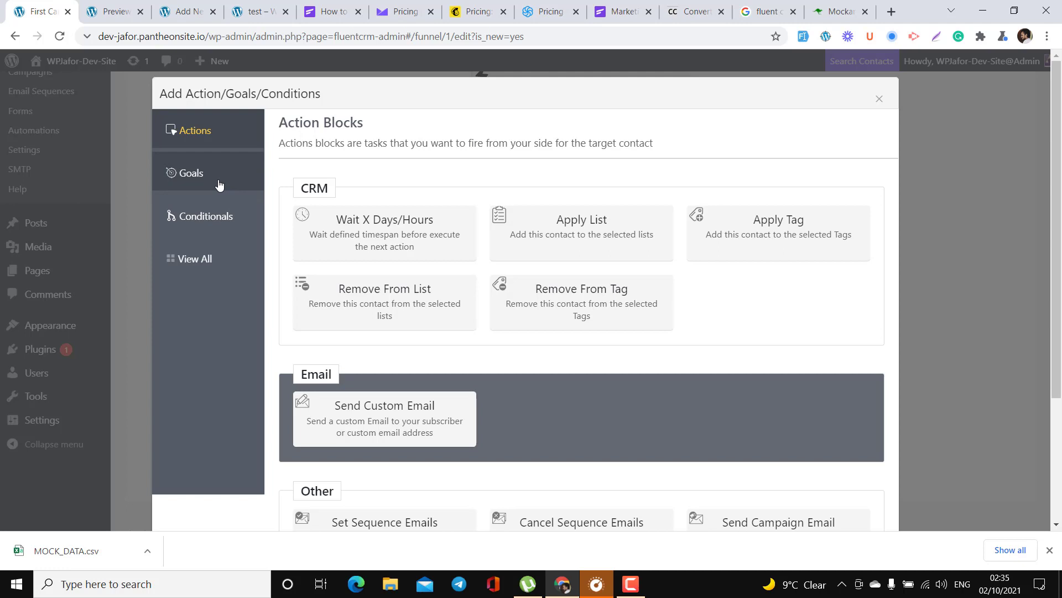
{"action": "left_click", "coordinate": [878, 99]}
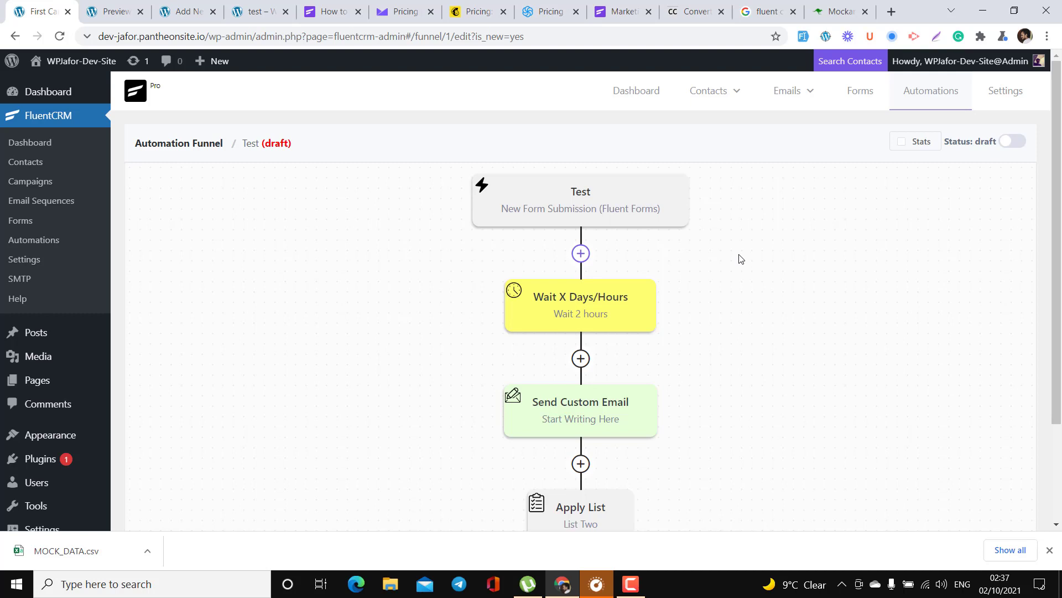
Step: Search Google for "amazon ses pricing" in a new browser tab
{"action": "left_click", "coordinate": [891, 12]}
{"action": "type", "text": "amazon s"}
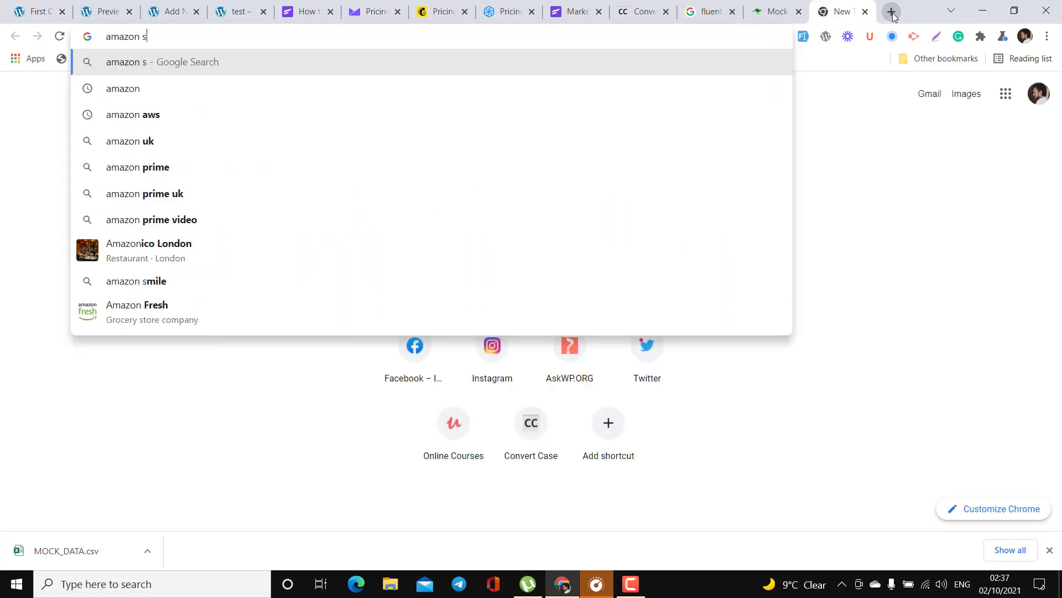
{"action": "type", "text": "es prici"}
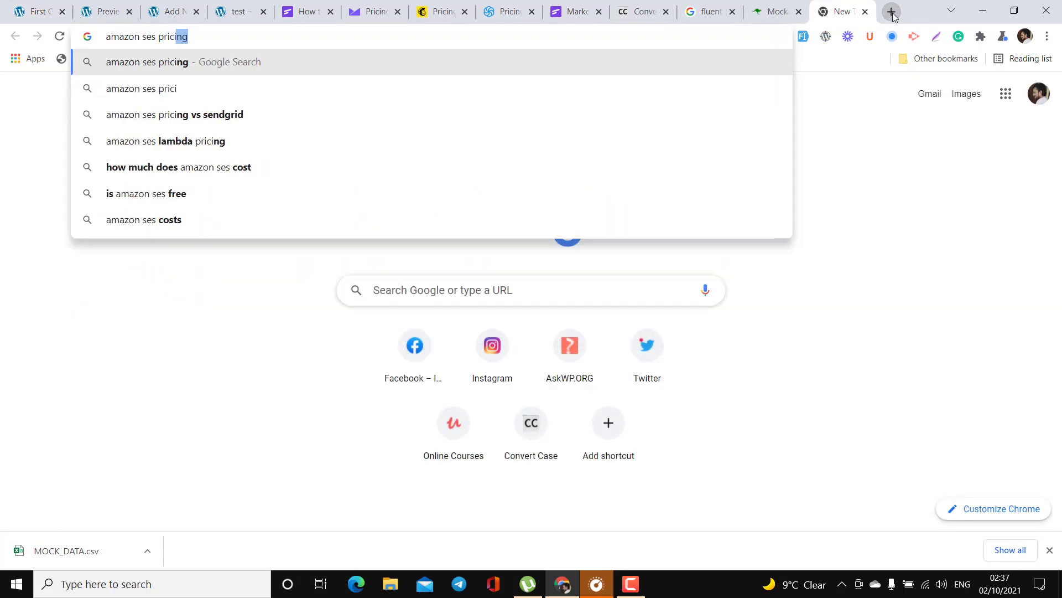
{"action": "type", "text": "ng"}
{"action": "key", "text": "Return"}
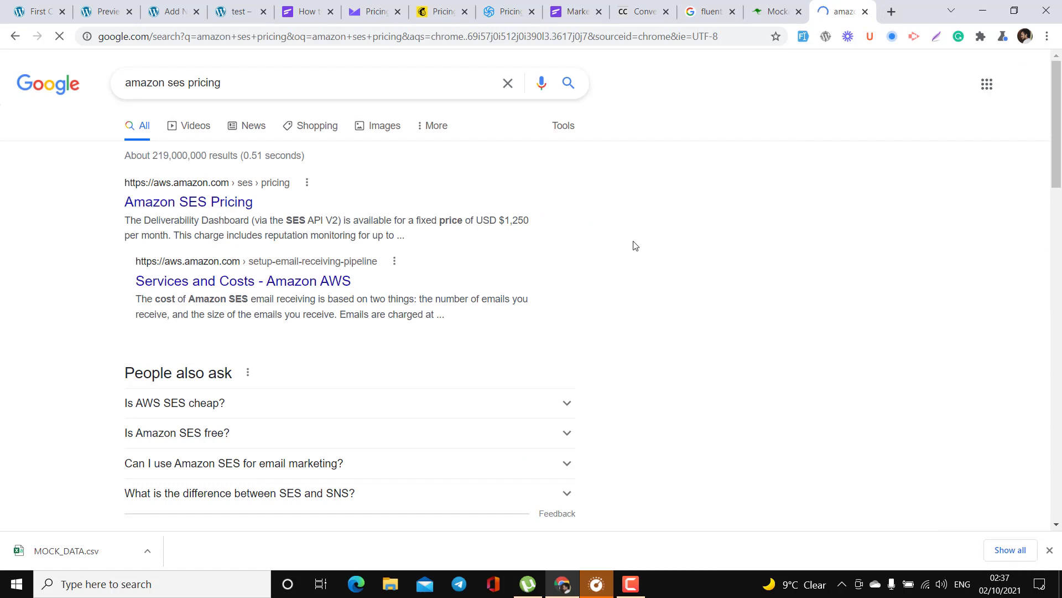
Step: Look through the Amazon SES pricing search results and return to the Test automation funnel
{"action": "scroll", "coordinate": [403, 279], "scroll_direction": "down", "scroll_amount": 4}
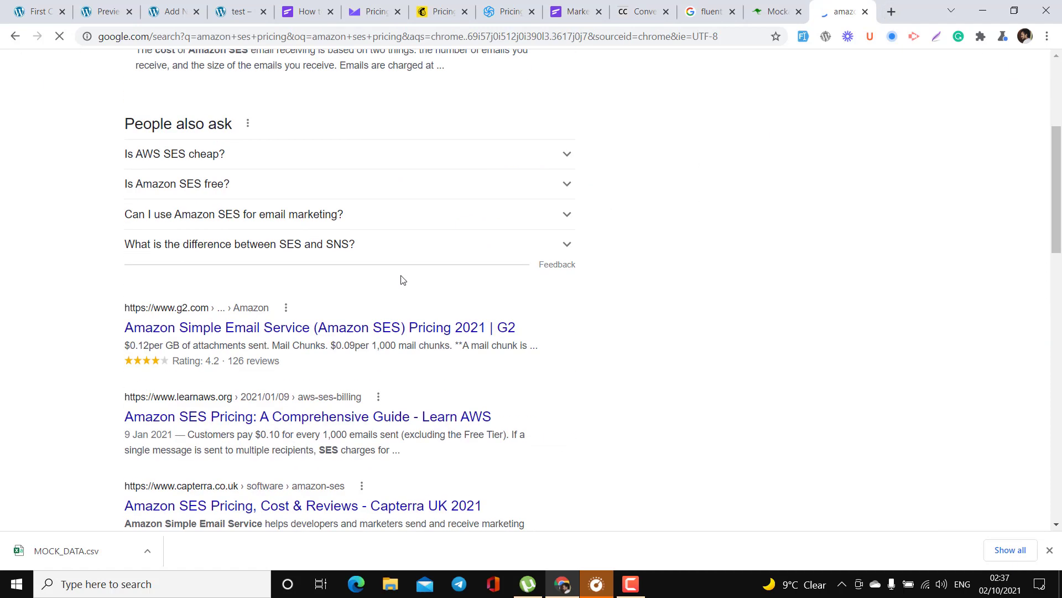
{"action": "scroll", "coordinate": [403, 279], "scroll_direction": "down", "scroll_amount": 1}
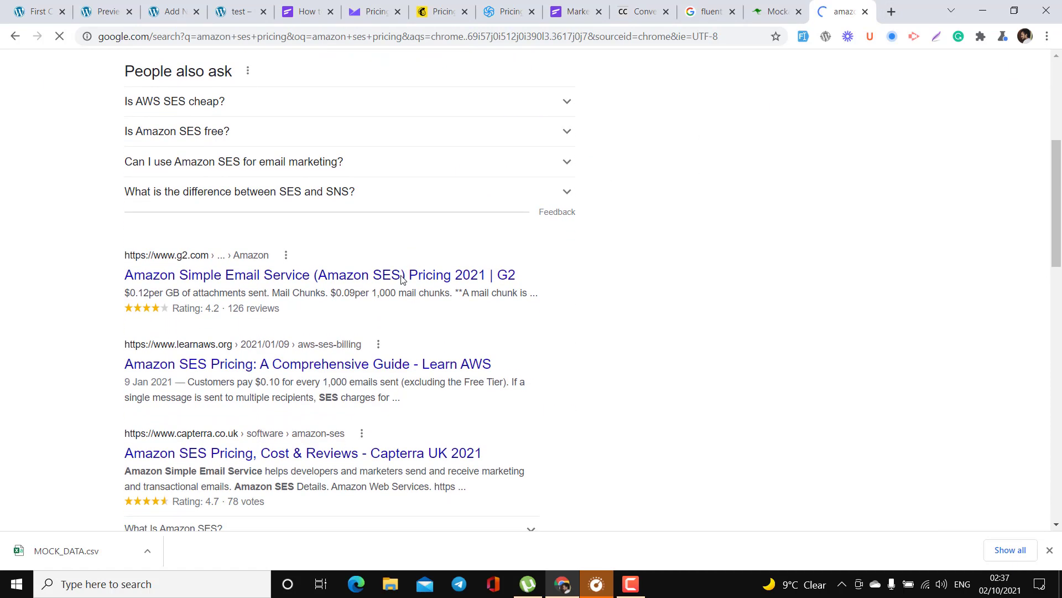
{"action": "scroll", "coordinate": [403, 279], "scroll_direction": "up", "scroll_amount": 5}
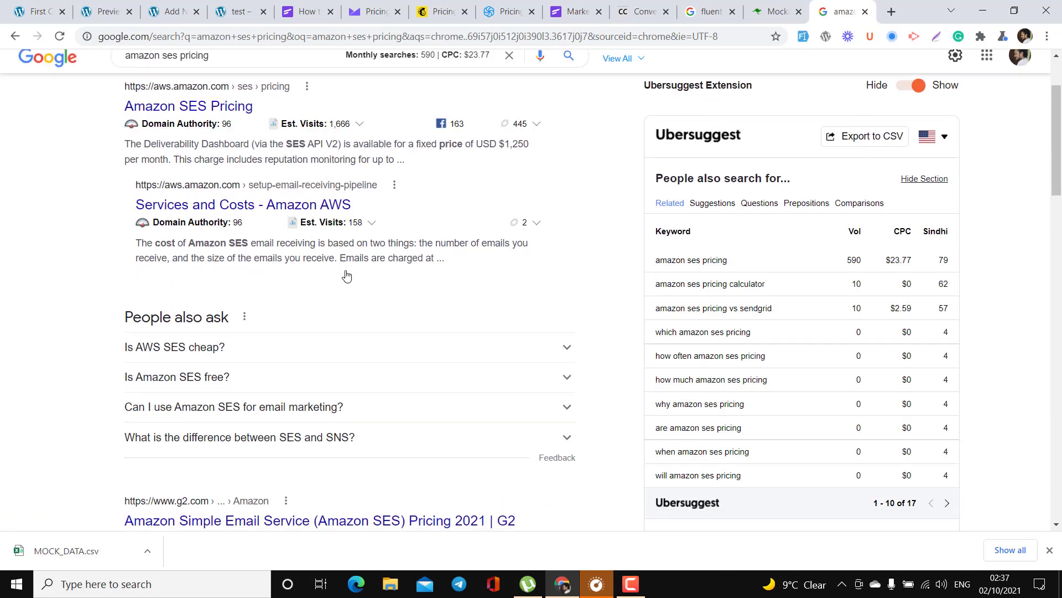
{"action": "left_click", "coordinate": [346, 275]}
{"action": "key", "text": "ctrl+1"}
{"action": "scroll", "coordinate": [370, 267], "scroll_direction": "down", "scroll_amount": 2}
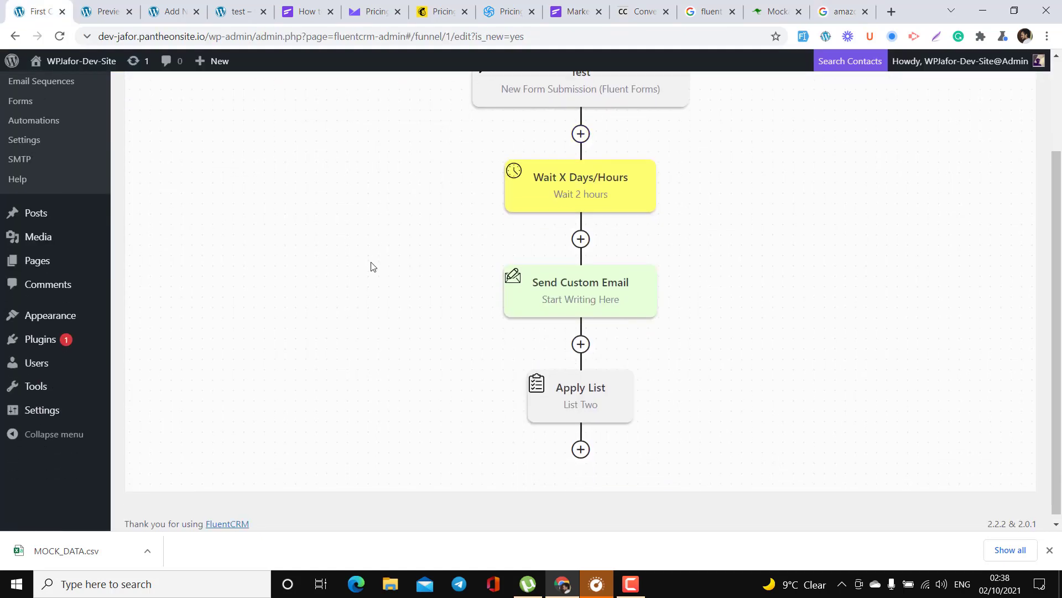